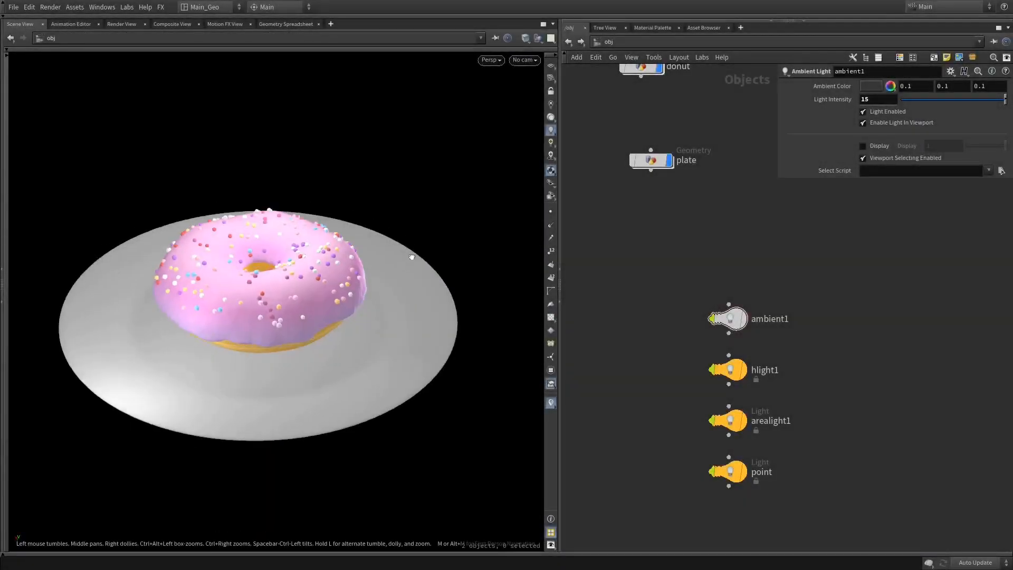
left_click_drag(420, 263, 395, 240)
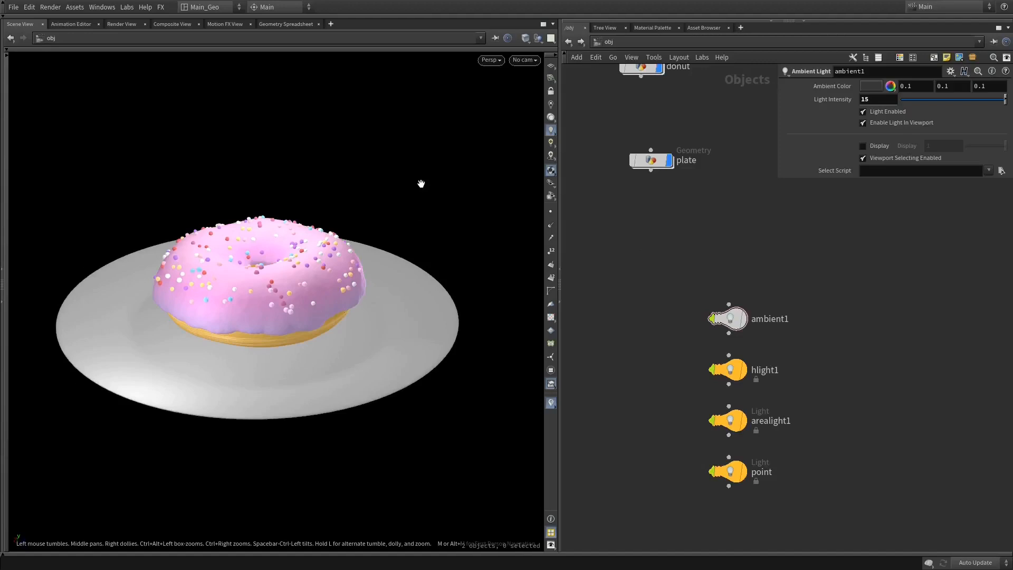
left_click_drag(368, 268, 369, 276)
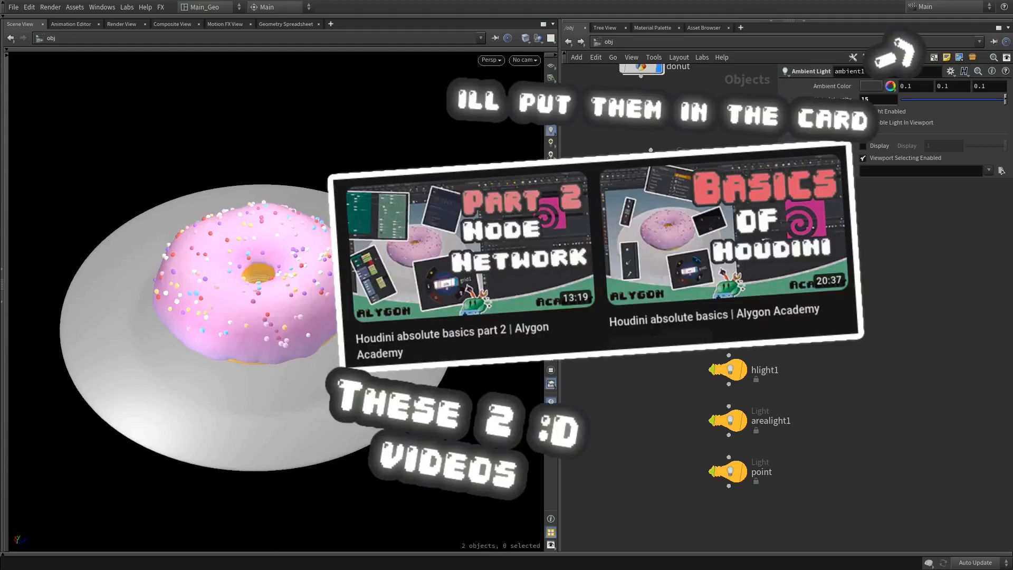
left_click_drag(390, 317, 389, 258)
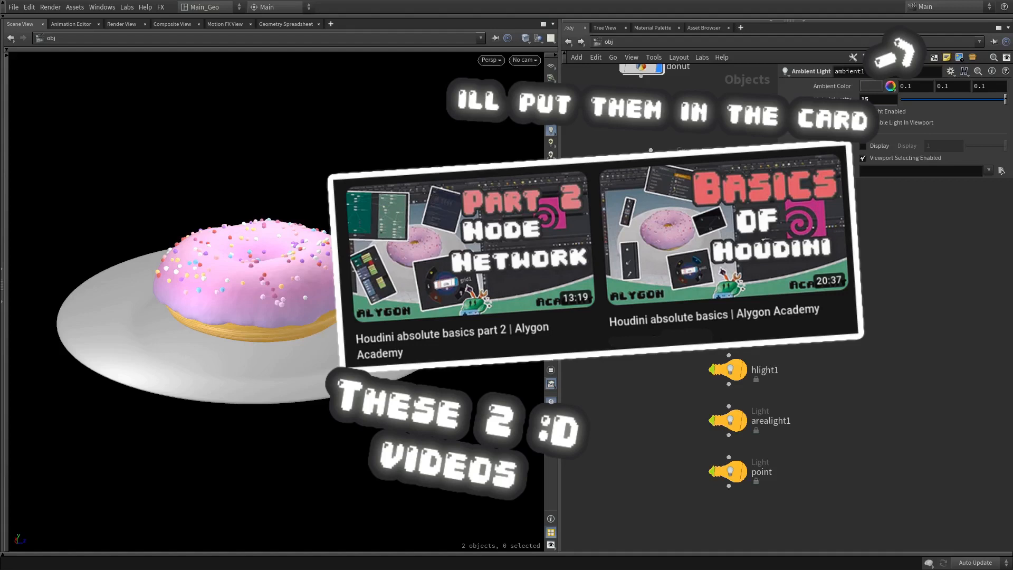
left_click_drag(389, 258, 381, 230)
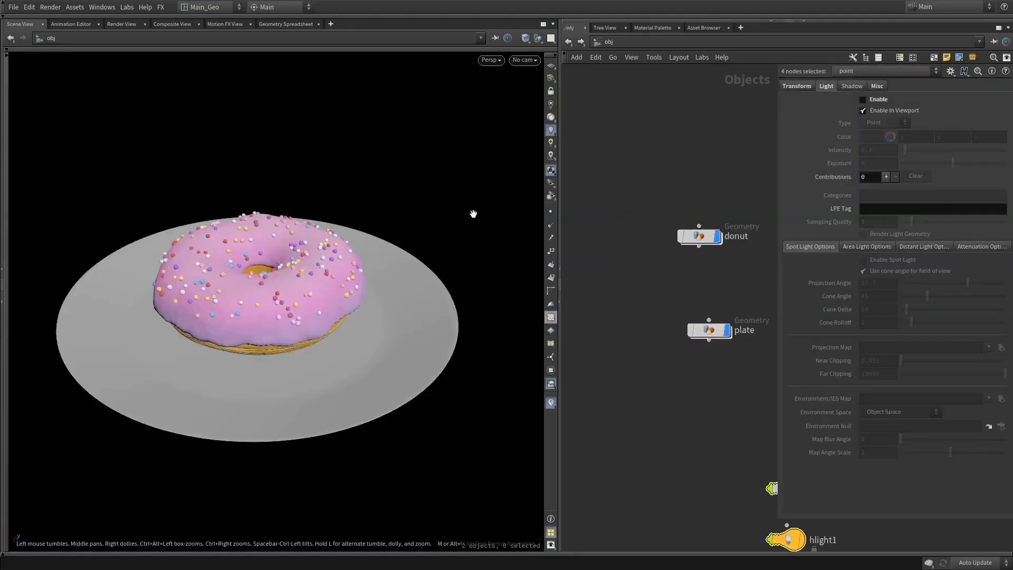
left_click_drag(409, 236, 369, 236)
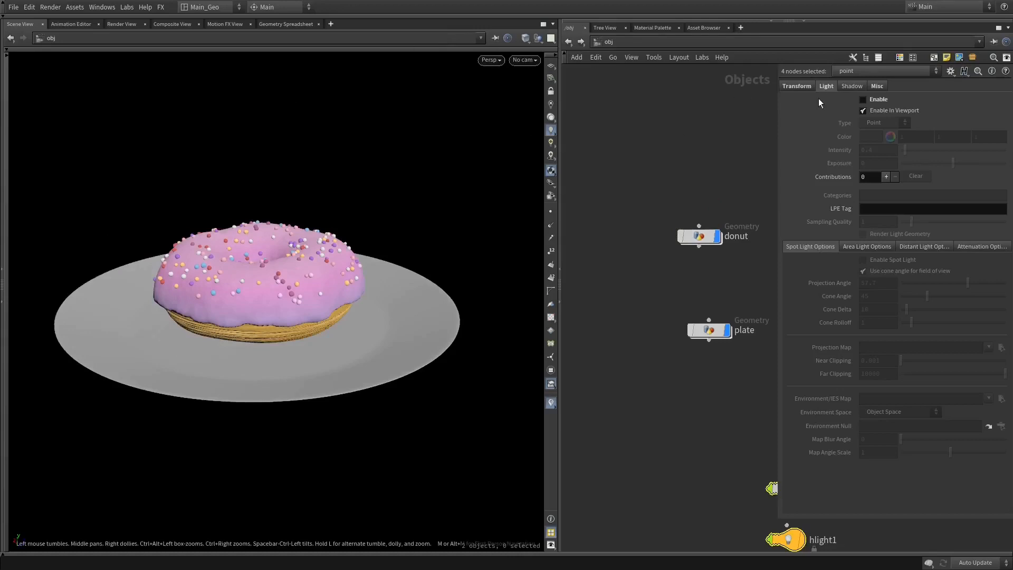
Add a Geometry object to the object-level network and enter it
left_click(595, 154)
middle_click_drag(777, 217, 726, 223)
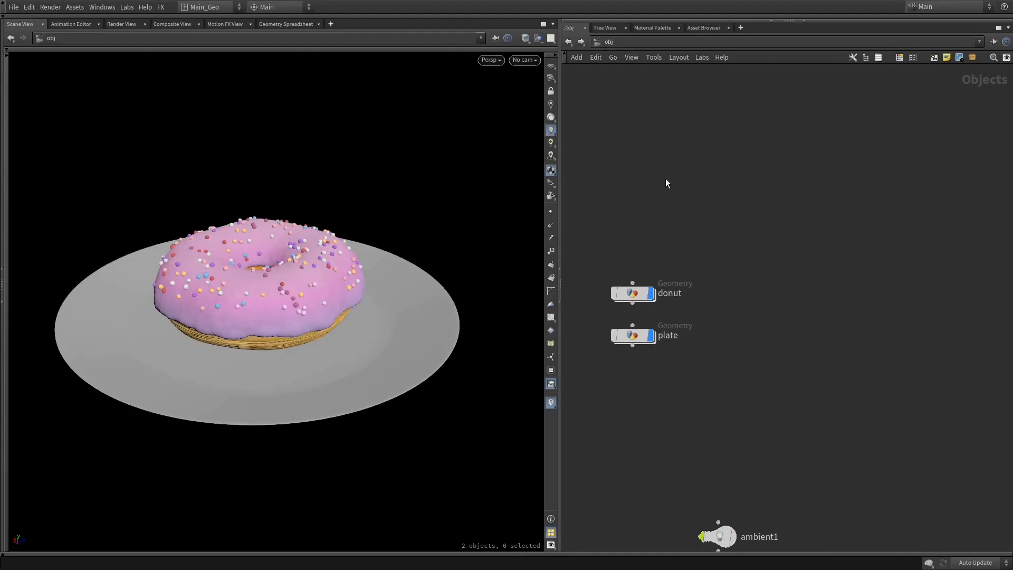
key("Tab")
type("geo")
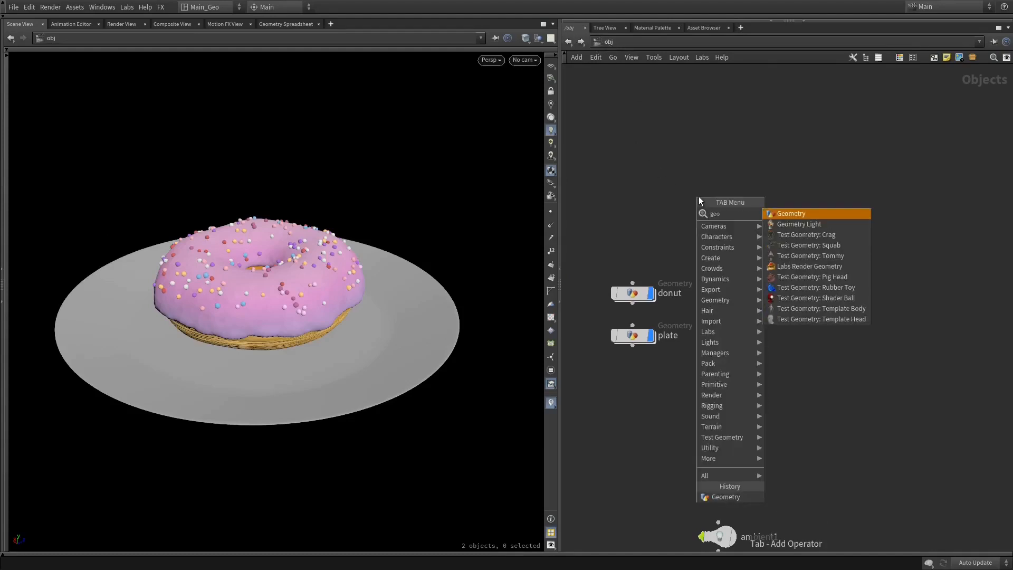
key("Return")
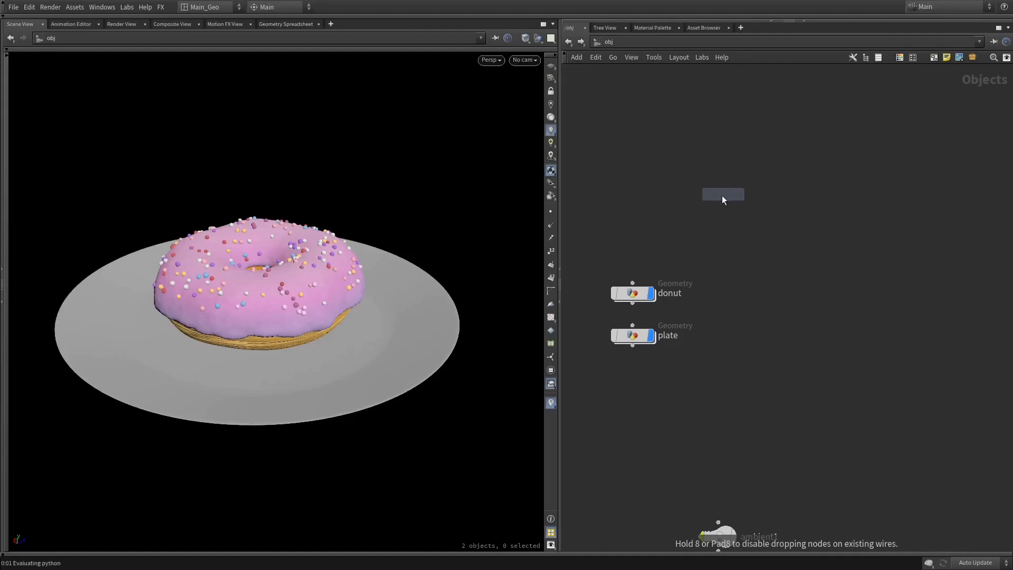
left_click(721, 195)
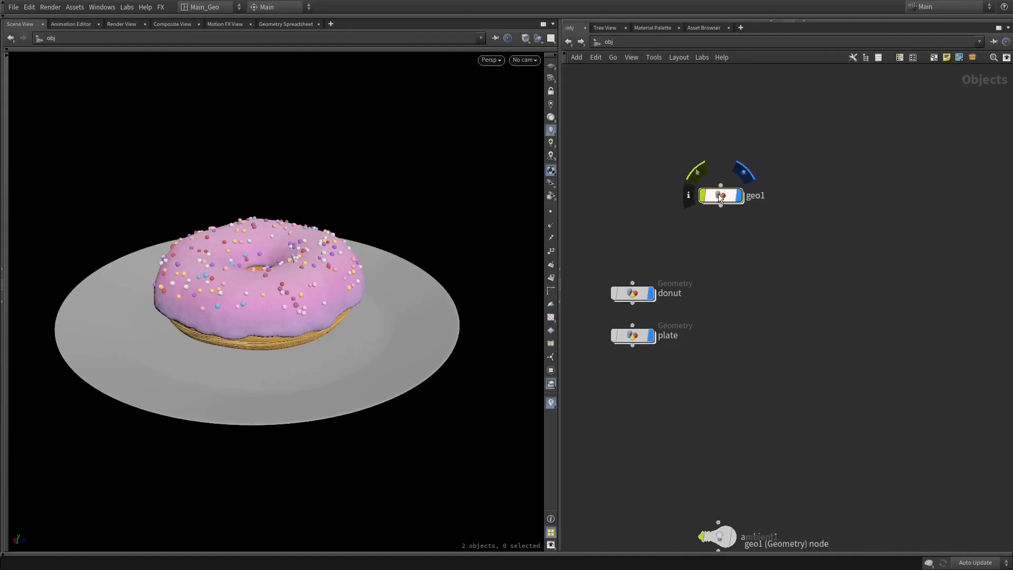
double_click(720, 196)
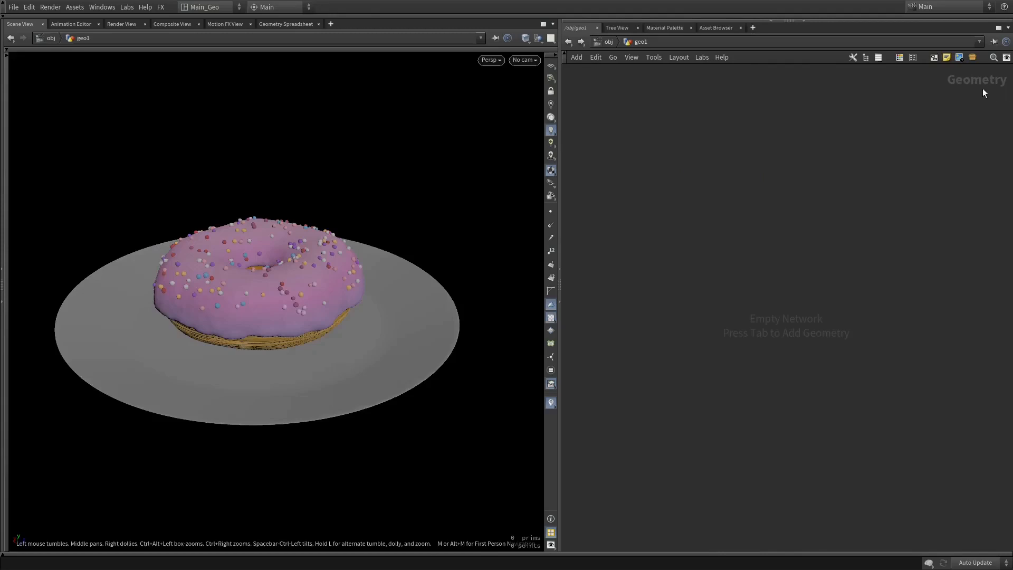
Inside the donut object's network, add a Torus node and make it the displayed node
key("u")
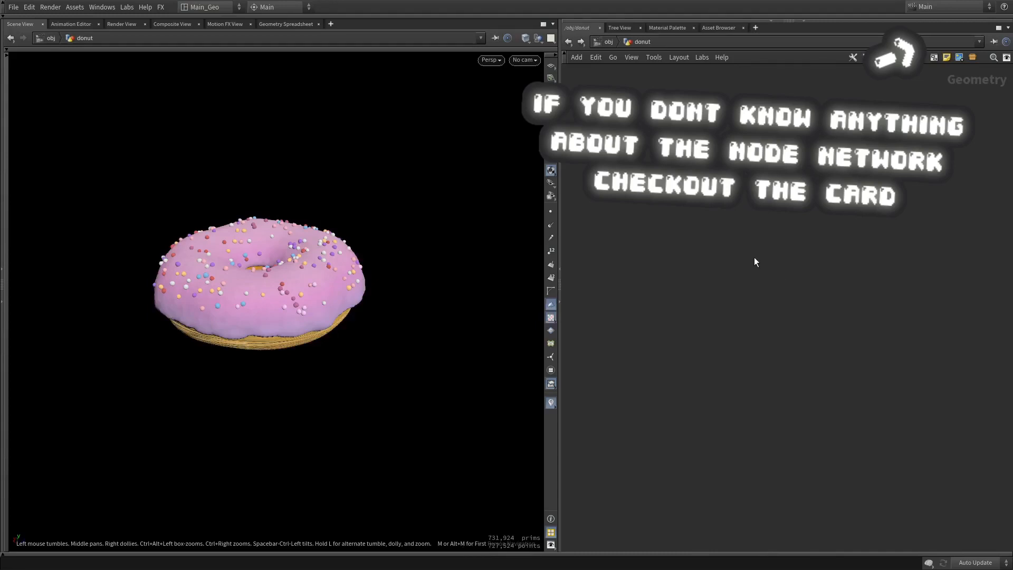
key("Tab")
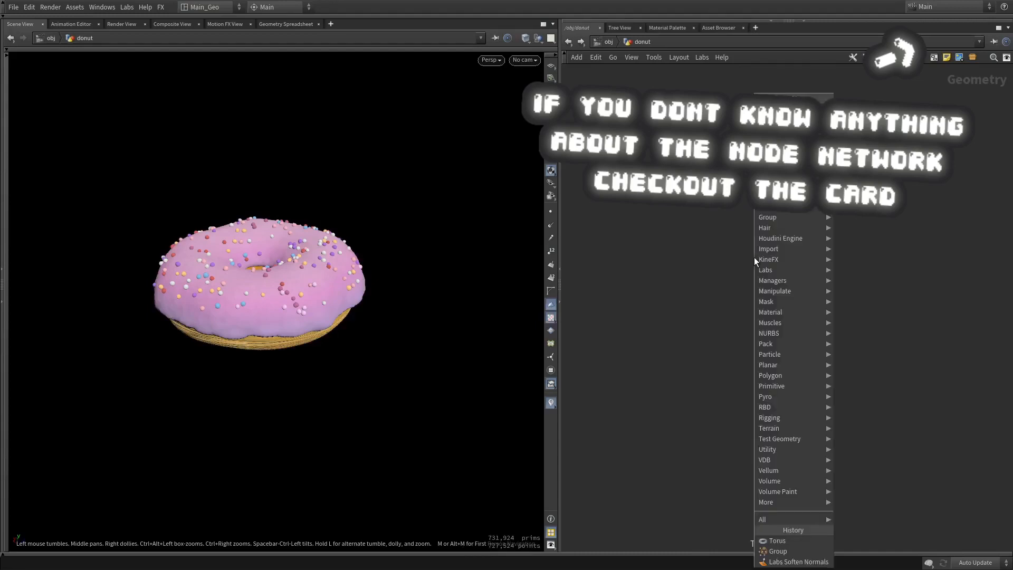
type("to")
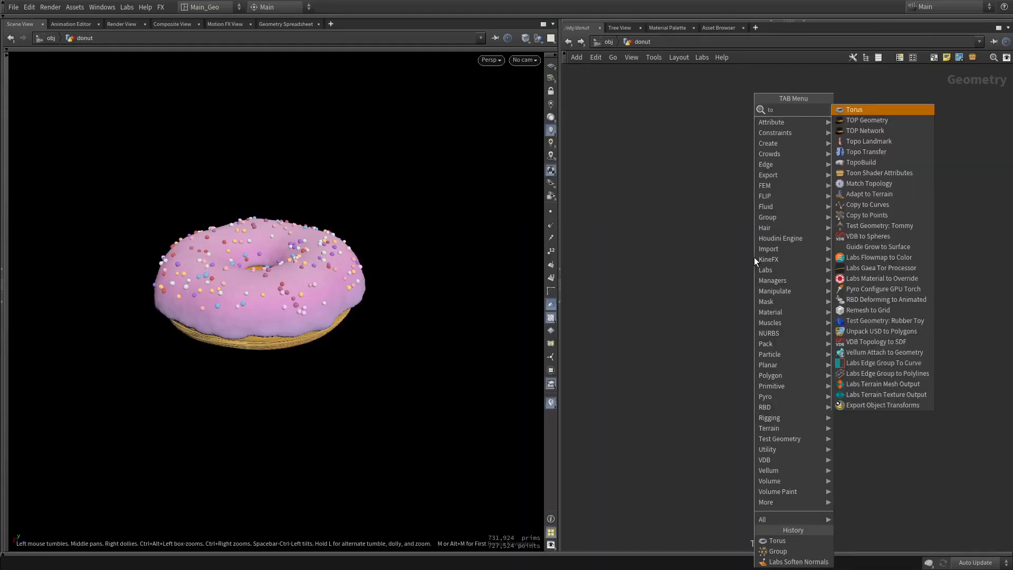
key("Return")
left_click(766, 219)
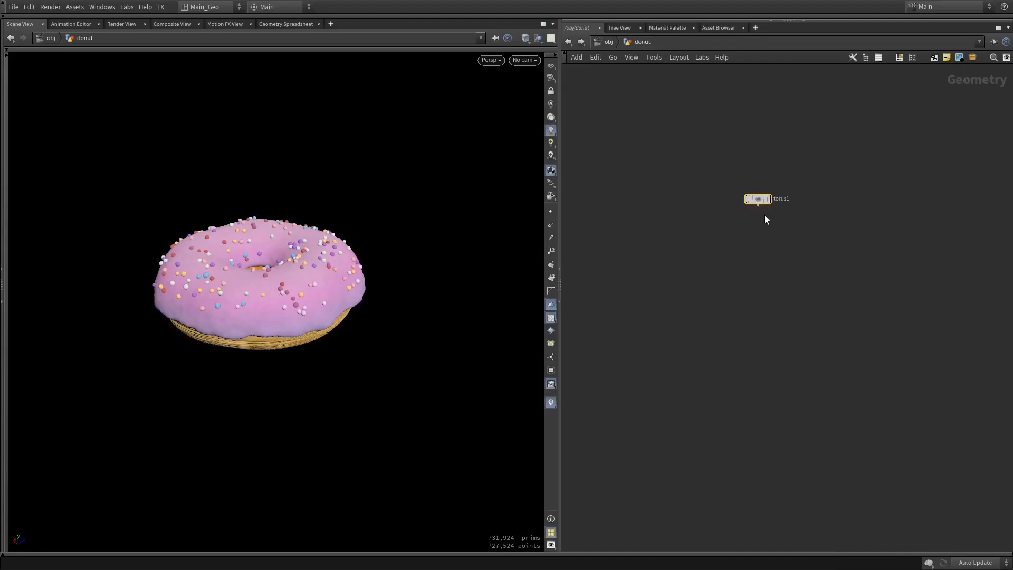
left_click(768, 199)
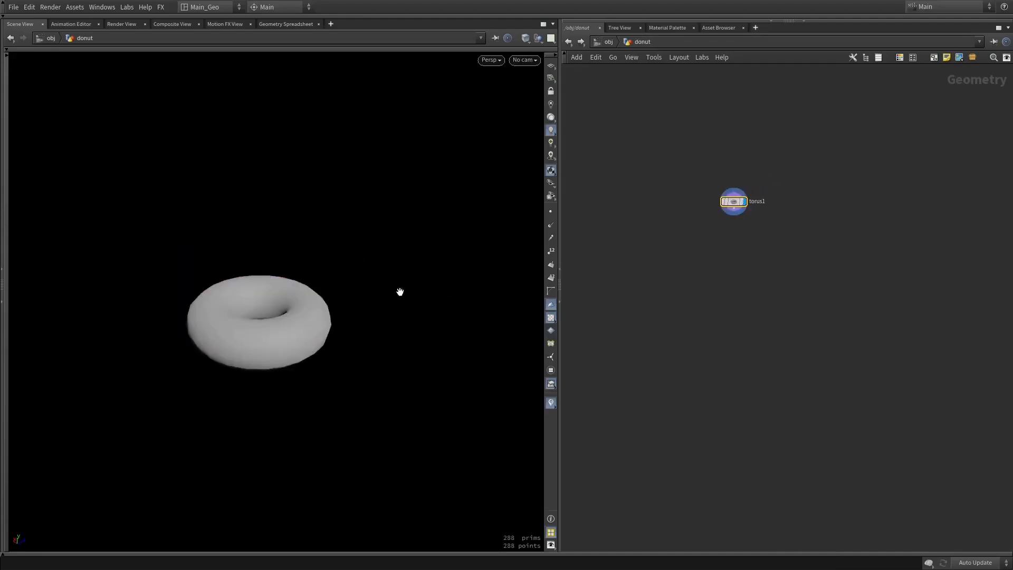
Examine the torus from several angles in wireframe and shaded display
right_click_drag(400, 291, 438, 332)
right_click_drag(307, 343, 384, 414)
middle_click_drag(203, 345, 264, 290)
right_click_drag(248, 280, 327, 285)
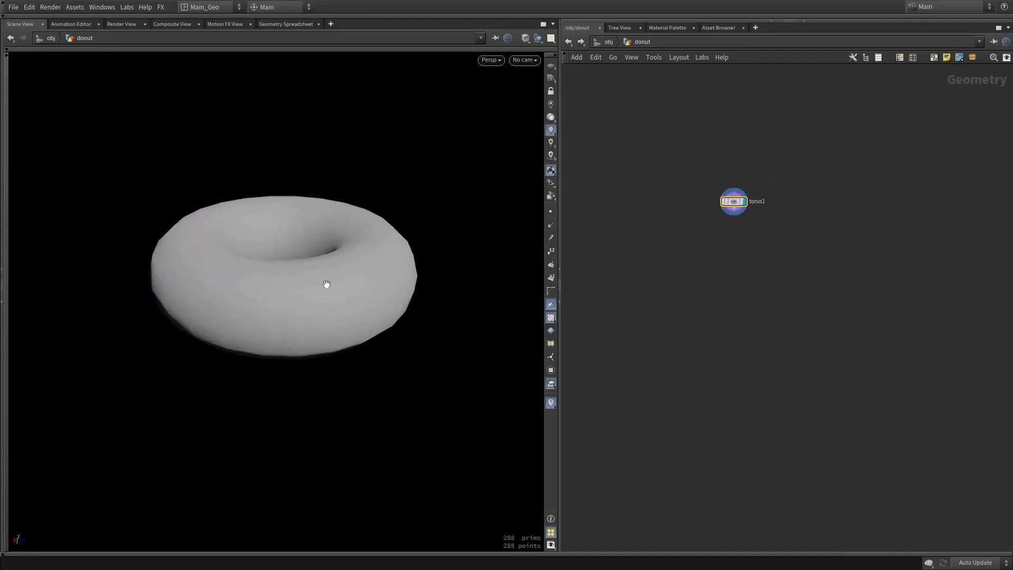
key("w")
key("w")
key("w")
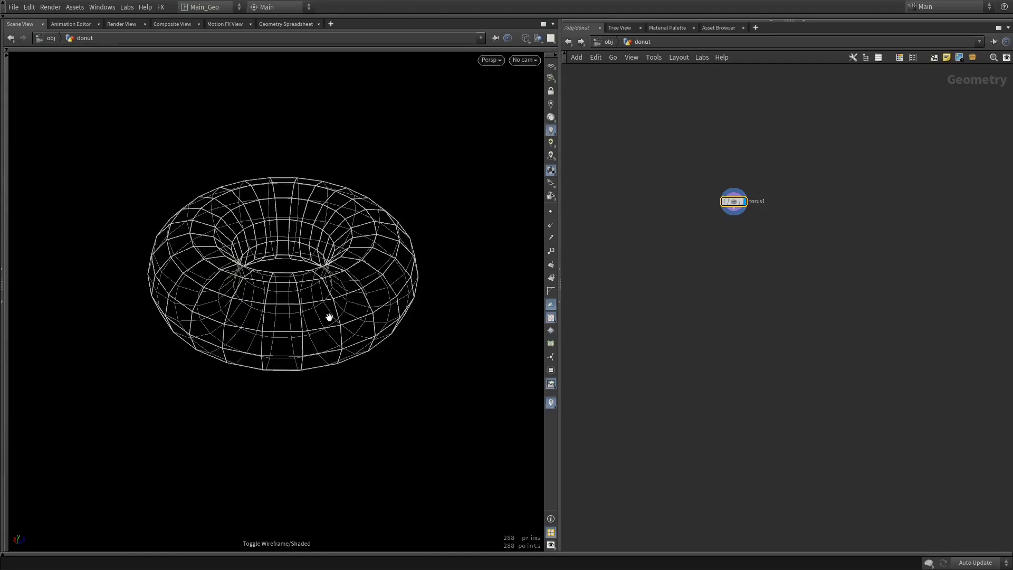
key("w")
middle_click_drag(326, 298, 293, 294)
right_click_drag(294, 295, 361, 311)
Set the torus to 16 rows and 28 columns
mouse_move(678, 253)
middle_mouse_down()
mouse_move(688, 287)
mouse_move(650, 286)
middle_mouse_up()
right_click_drag(650, 286, 749, 290)
middle_click_drag(739, 276, 718, 281)
key("p")
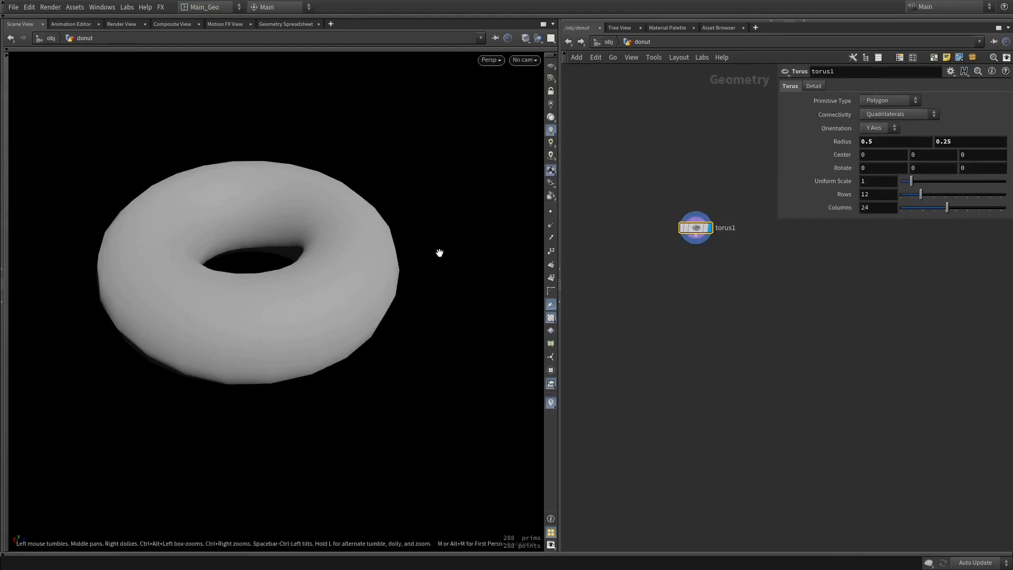
left_click_drag(923, 193, 956, 204)
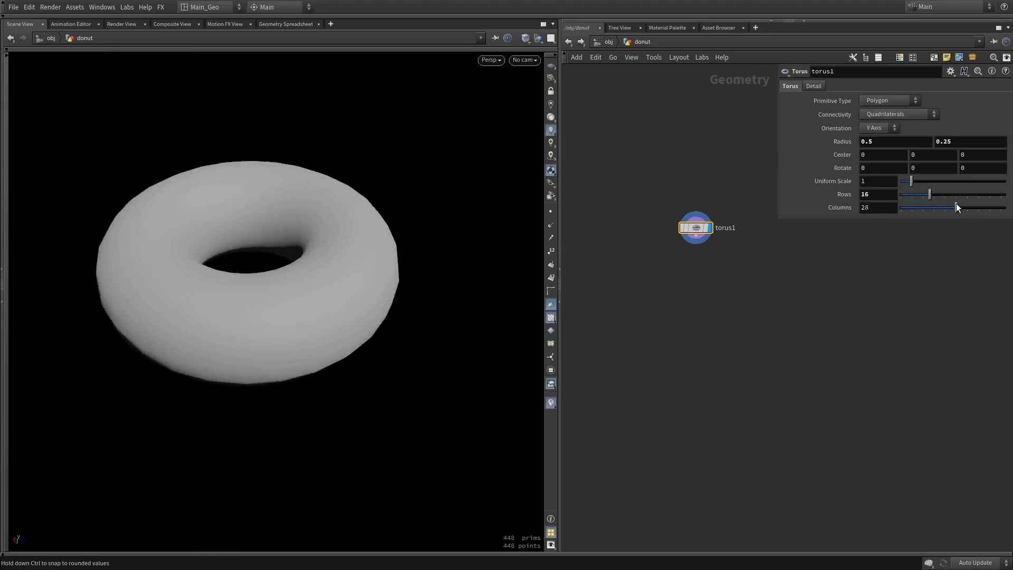
Add a Group node below the torus, wired to its output
left_click_drag(696, 239, 698, 320)
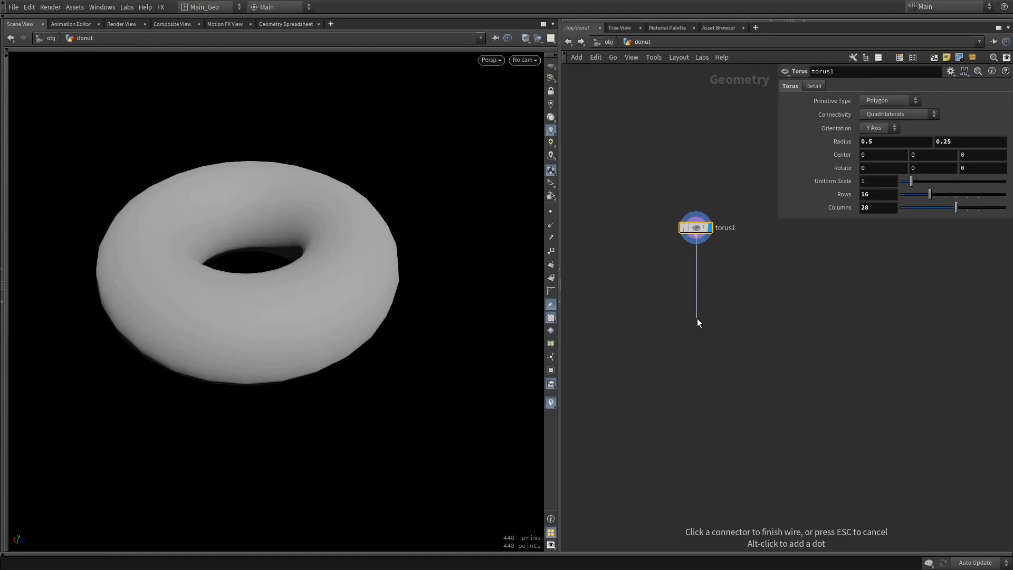
left_click(698, 322)
type("group")
key("Return")
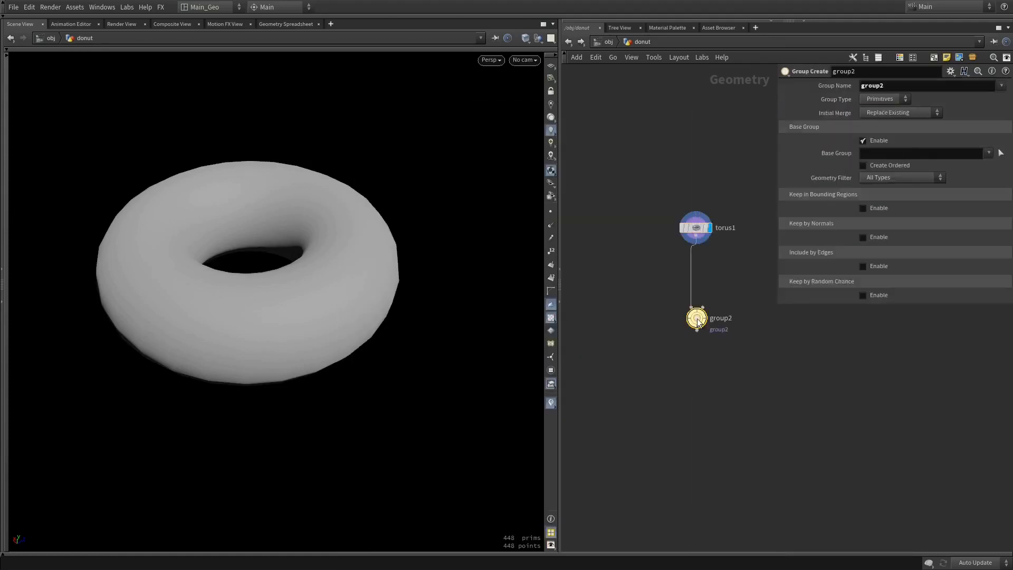
Name the group "select" and disable its base group
left_click(891, 83)
type("select")
key("Return")
left_click(863, 141)
middle_click_drag(338, 257, 346, 277)
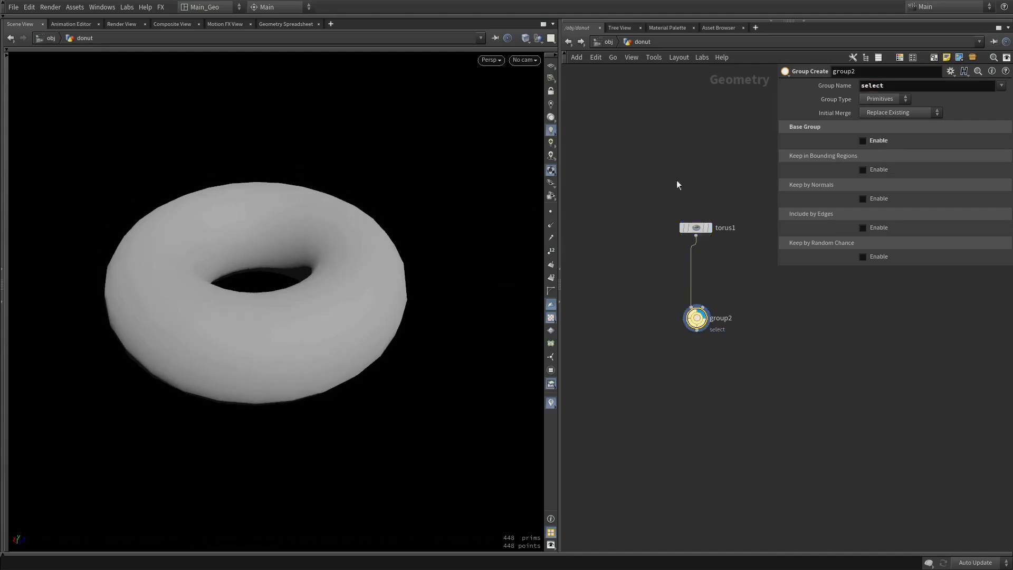
Enable Keep by Normals for the group, with a spread angle of 106.4 and direction 0, 1, 0
left_click(862, 198)
left_click_drag(973, 250, 963, 249)
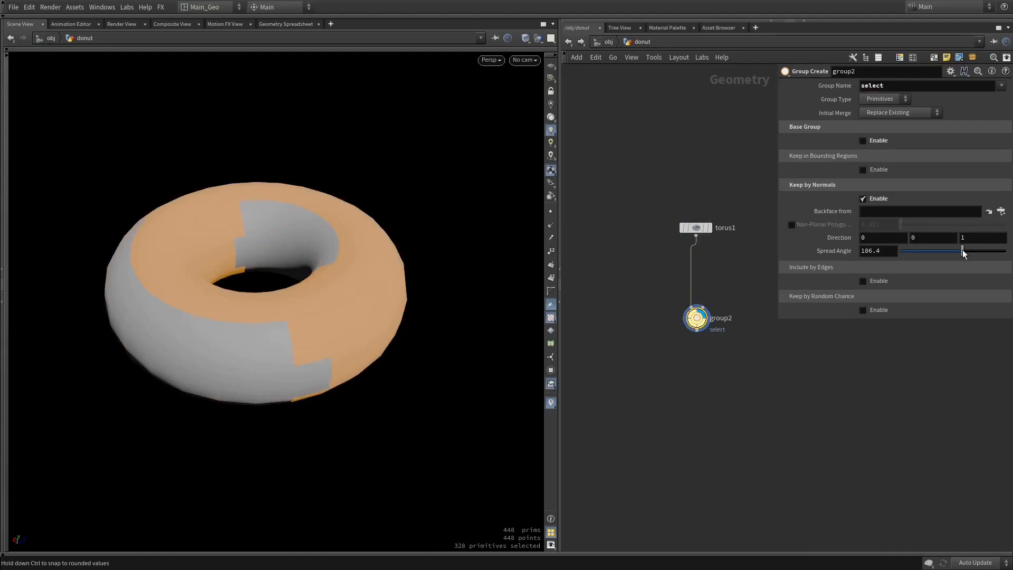
left_click(934, 237)
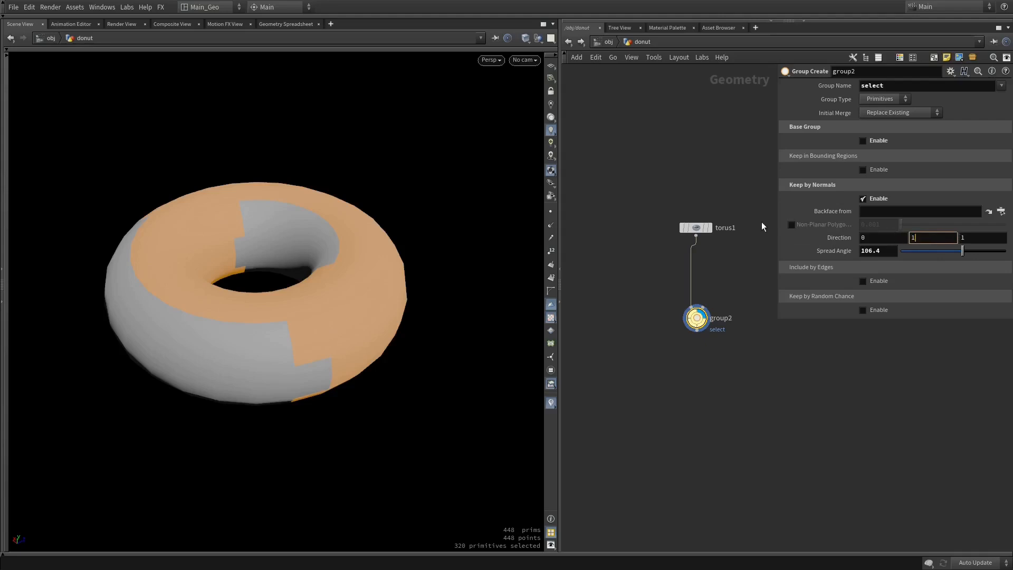
key("Return")
left_click(974, 237)
type("0")
key("Return")
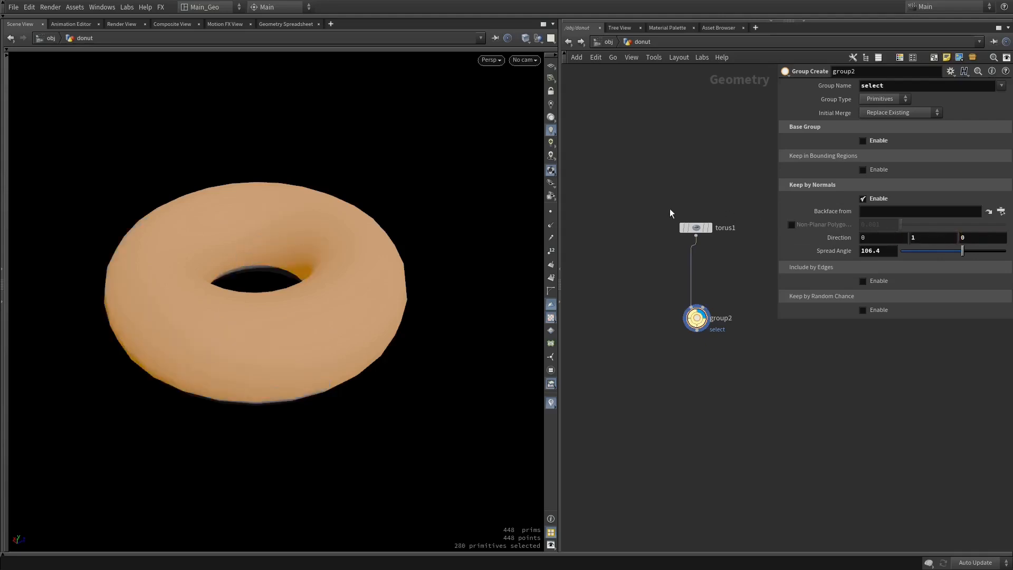
Display the torus node and examine its point normals and primitive normals from several angles
left_click(709, 228)
left_click(550, 225)
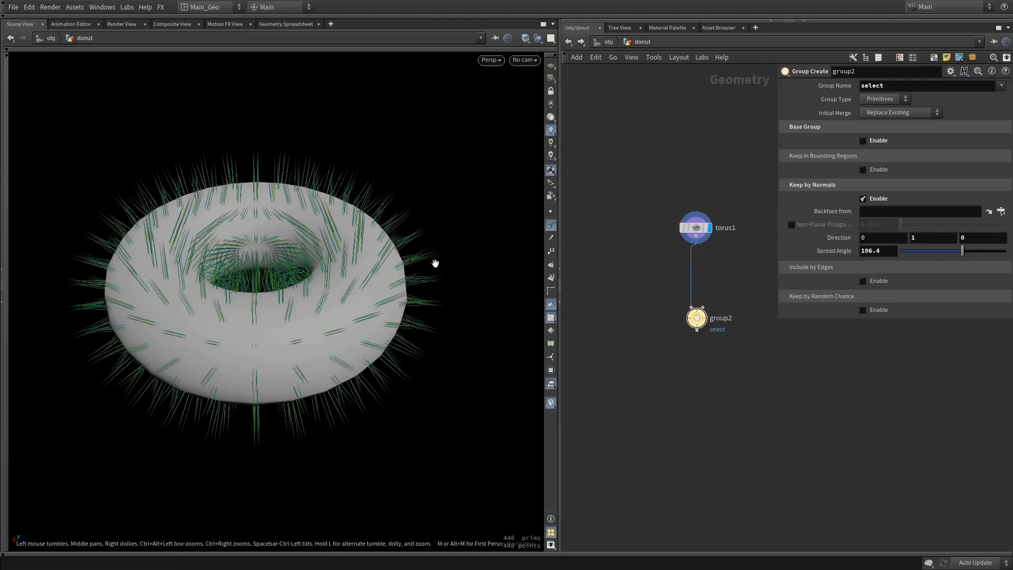
left_click(551, 226)
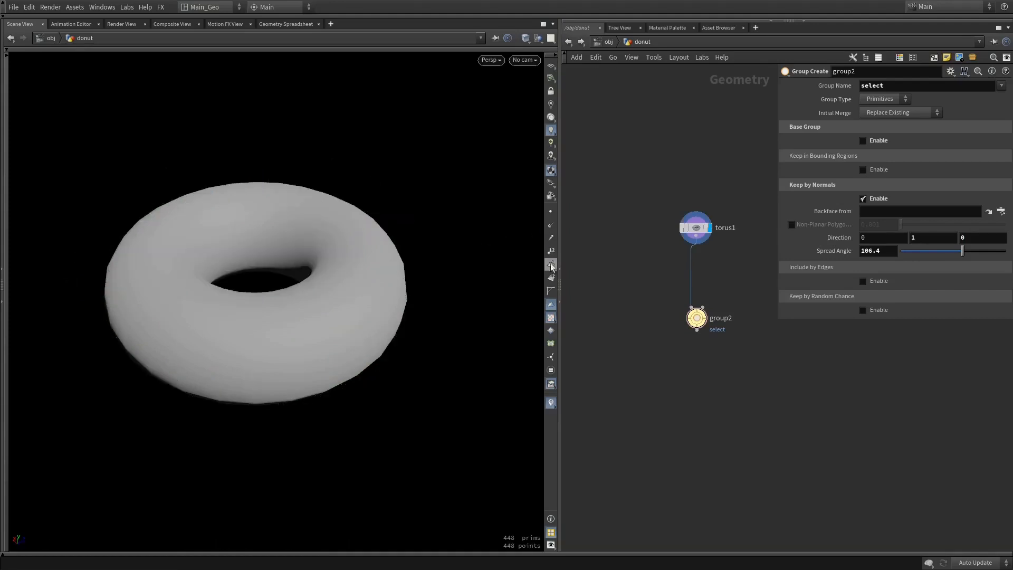
left_click(551, 265)
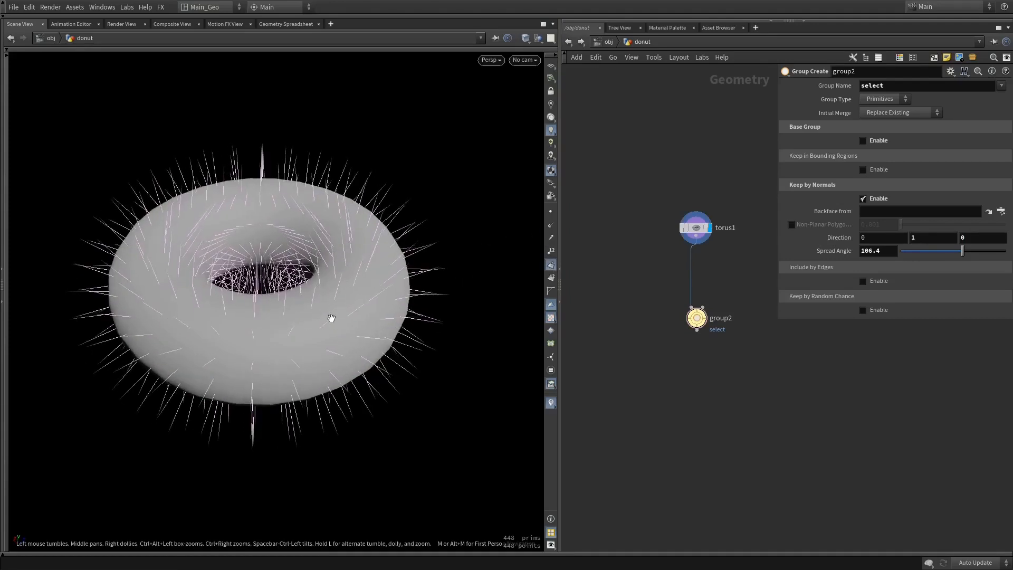
left_click_drag(331, 318, 385, 296)
left_click_drag(334, 271, 321, 215)
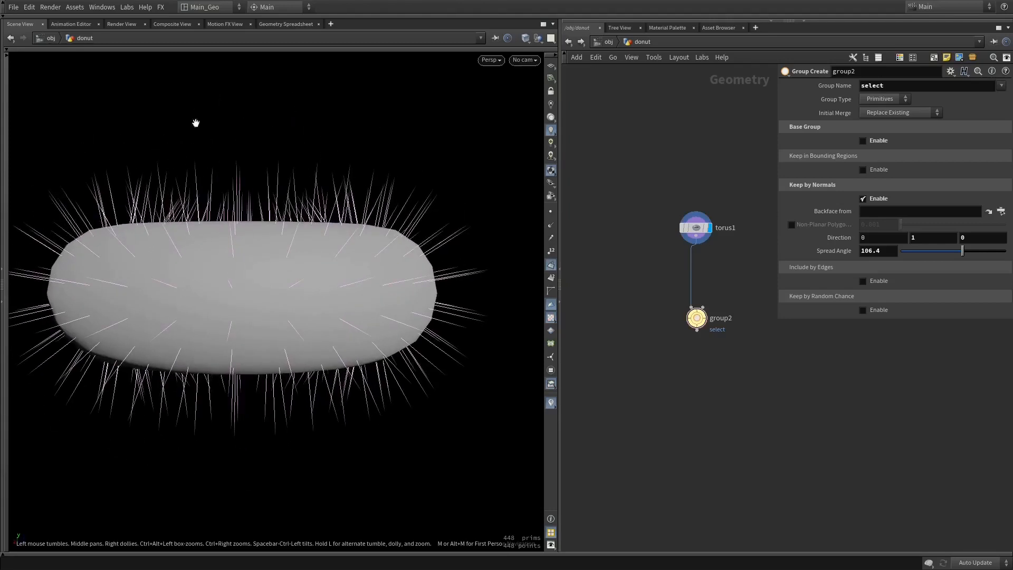
left_click_drag(212, 212, 274, 228)
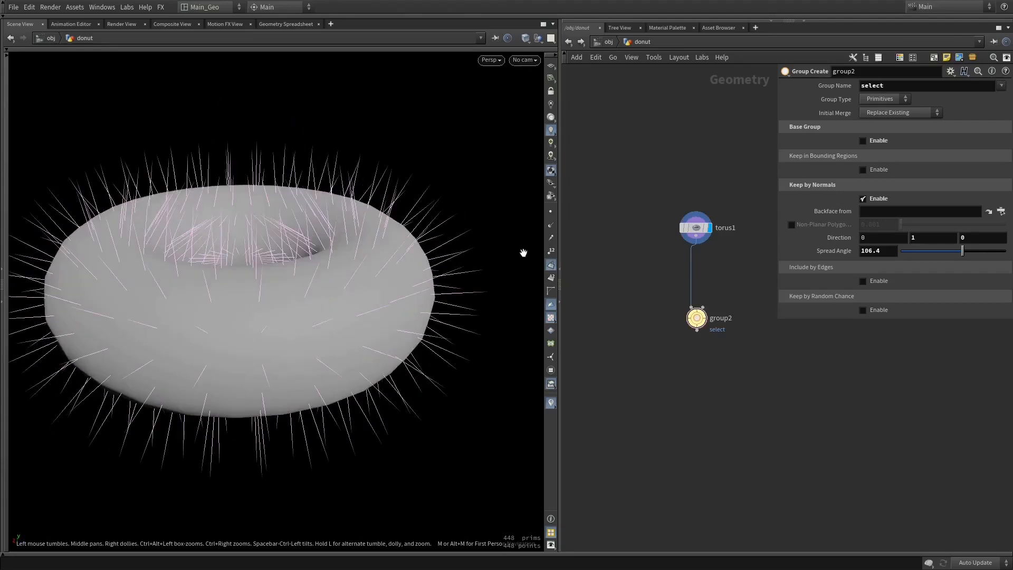
left_click(551, 265)
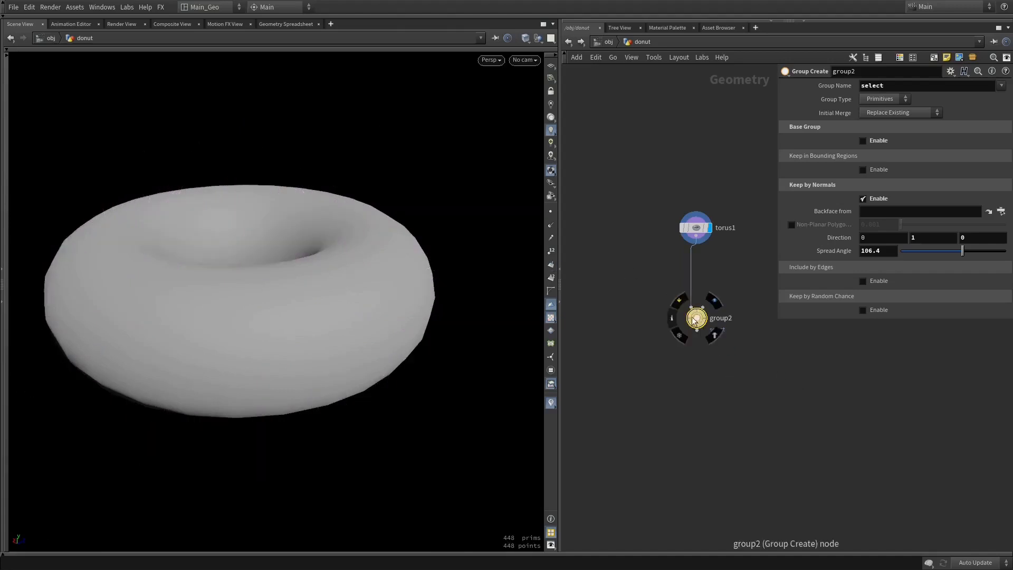
Make the Group node the displayed node again to show its primitive selection on the torus
middle_click_drag(713, 364, 721, 335)
scroll(738, 378, "up", 3)
key("Tab")
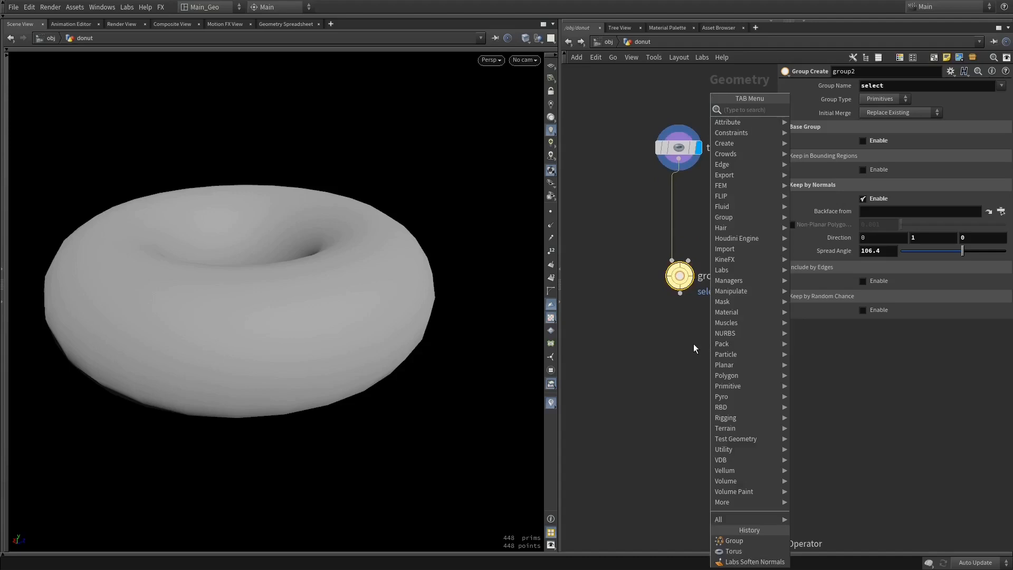
left_click(679, 278)
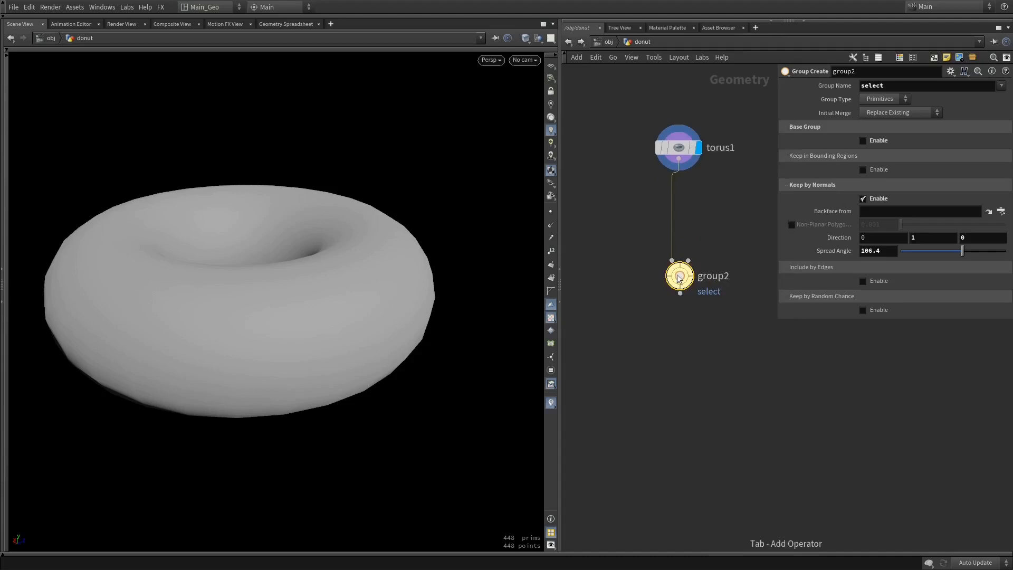
middle_click_drag(678, 275, 710, 304)
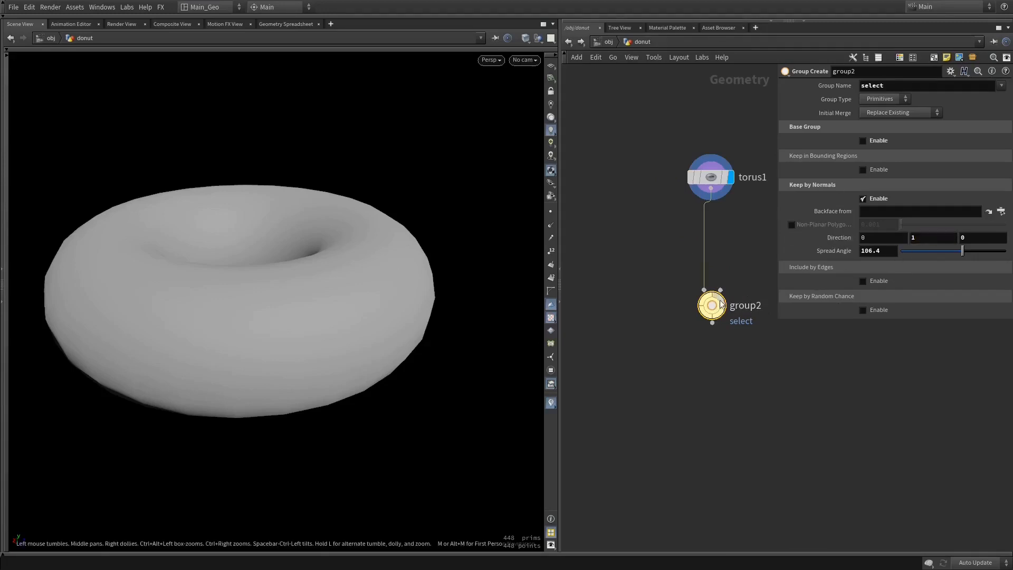
left_click(920, 236)
left_click(724, 297)
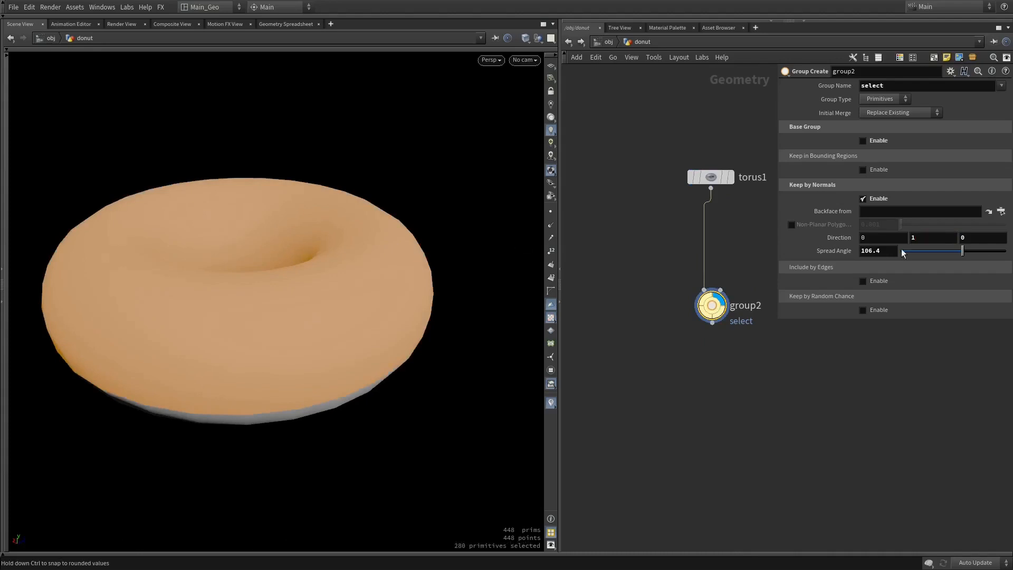
Set the group's Keep by Normals spread angle to 70
left_click_drag(964, 253, 941, 257)
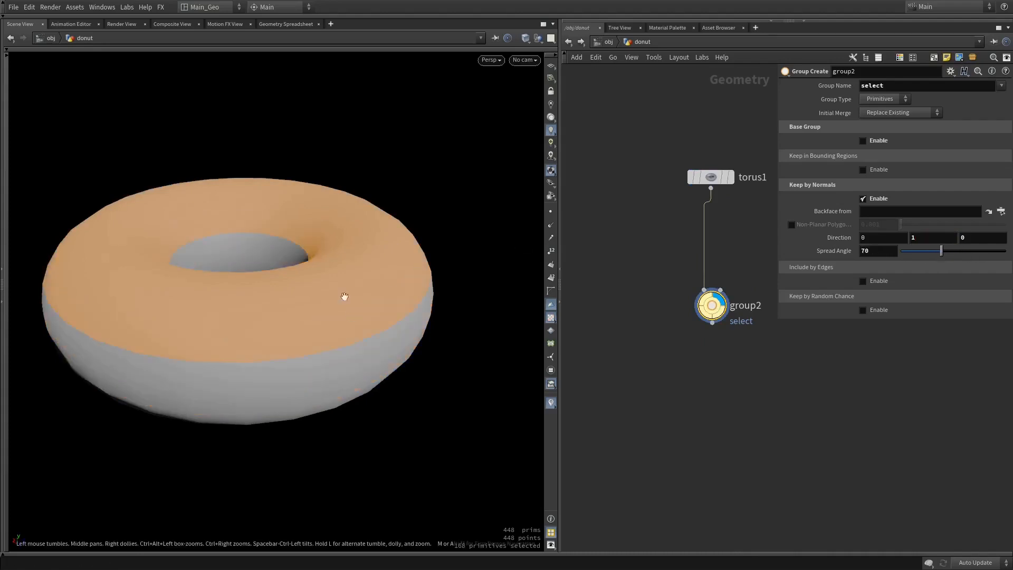
mouse_move(296, 271)
left_mouse_down()
mouse_move(300, 331)
mouse_move(305, 258)
left_mouse_up()
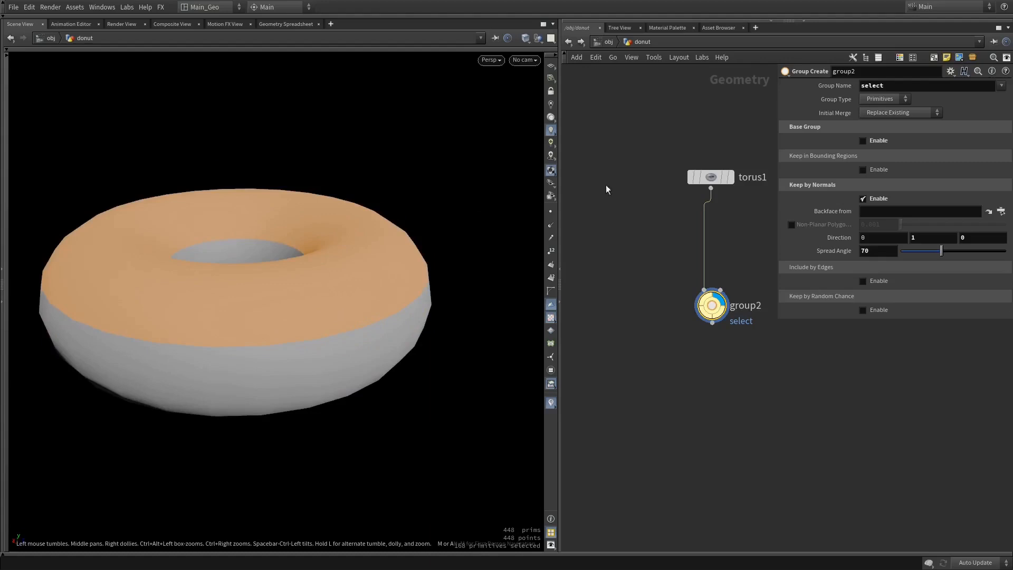
Set the torus to 21 rows with radii of 0.56 and 0.31
left_click_drag(711, 177, 708, 163)
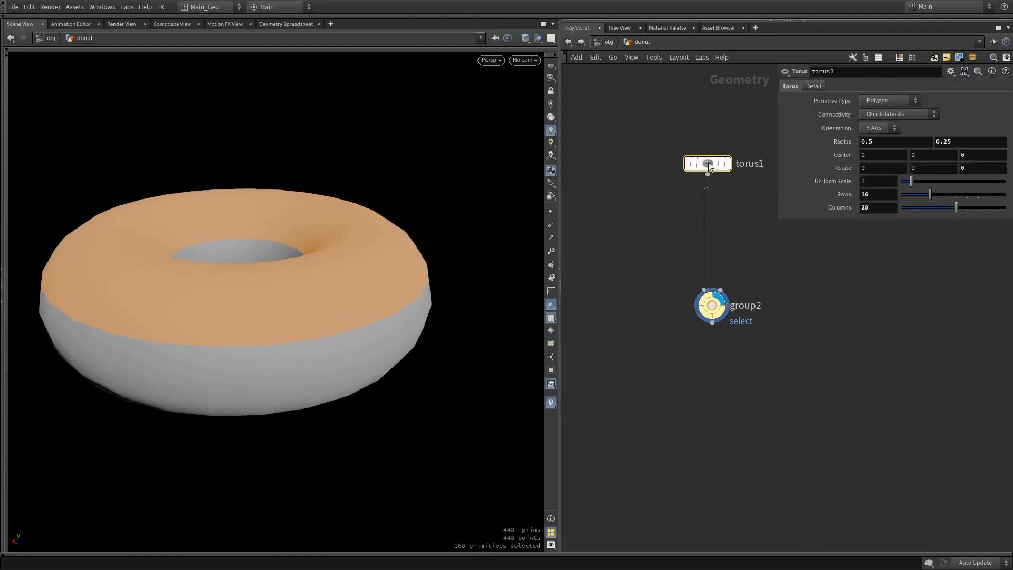
left_click_drag(935, 194, 942, 196)
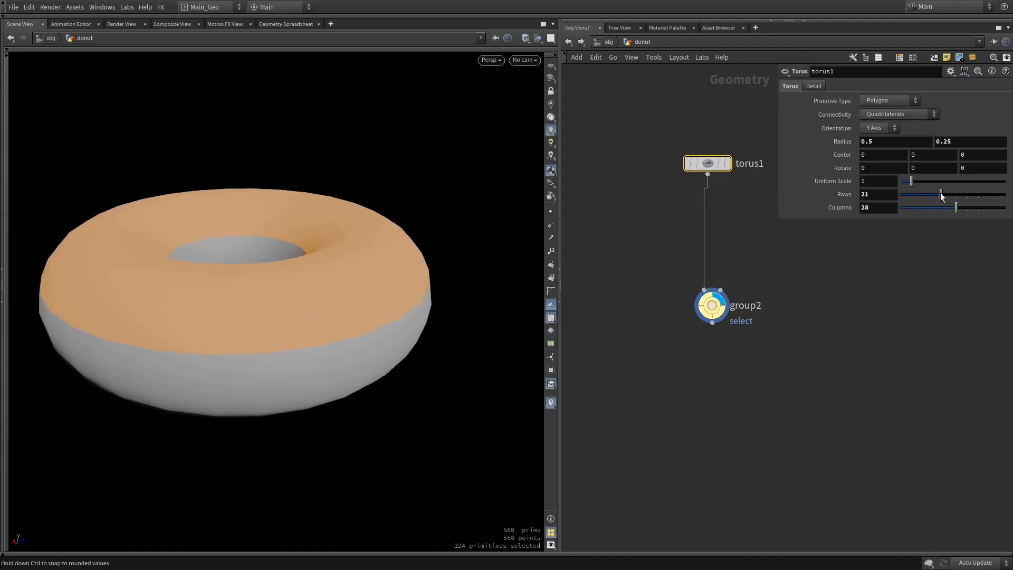
middle_click_drag(971, 142, 982, 158)
left_click_drag(375, 167, 377, 222)
middle_click_drag(886, 141, 922, 159)
left_click_drag(473, 208, 473, 176)
left_click_drag(415, 216, 439, 210)
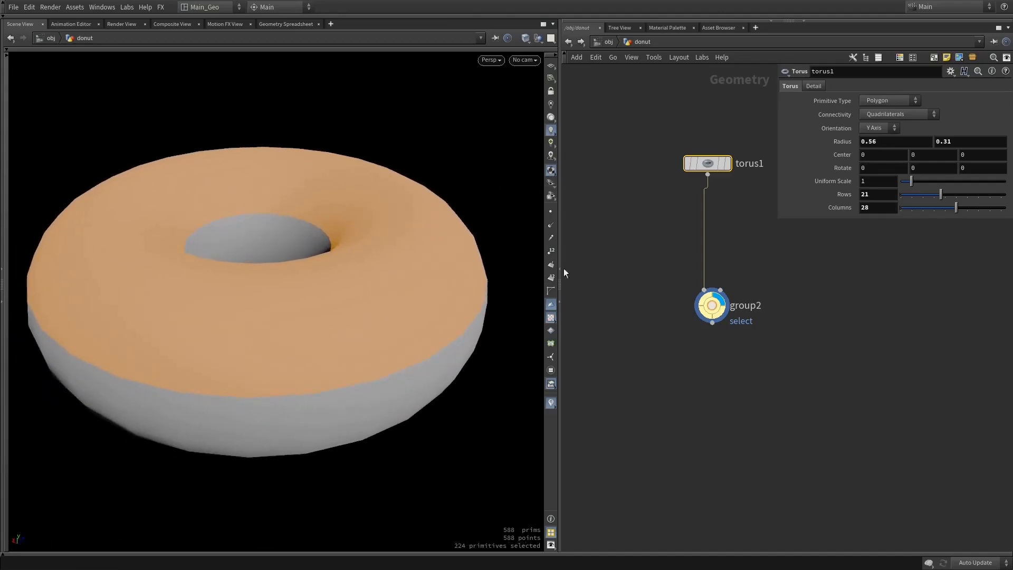
Display the torus node instead of the Group node and view the plain torus
left_click(712, 305)
mouse_move(705, 165)
left_click_drag(706, 166, 709, 159)
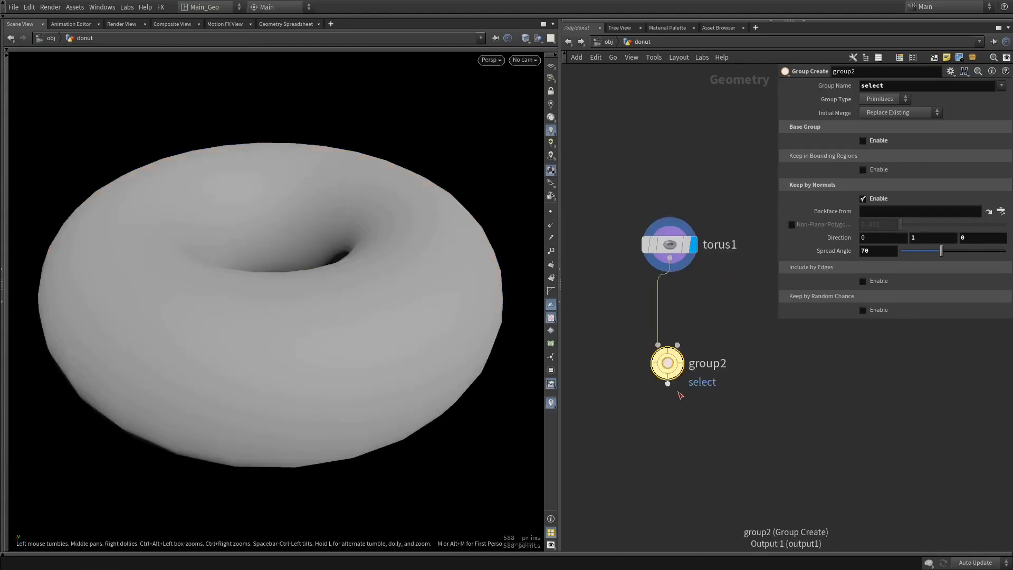
middle_click_drag(681, 397, 695, 320)
left_click_drag(379, 255, 382, 280)
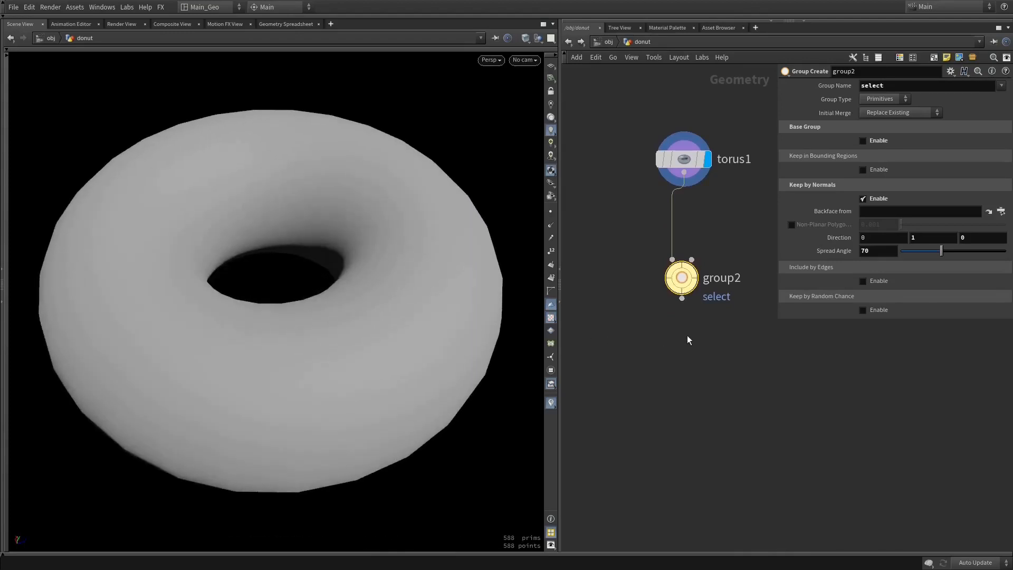
Add an Attribute VOP node fed by the Group node's output
middle_click_drag(693, 318, 701, 296)
left_click_drag(692, 270, 688, 354)
type("att")
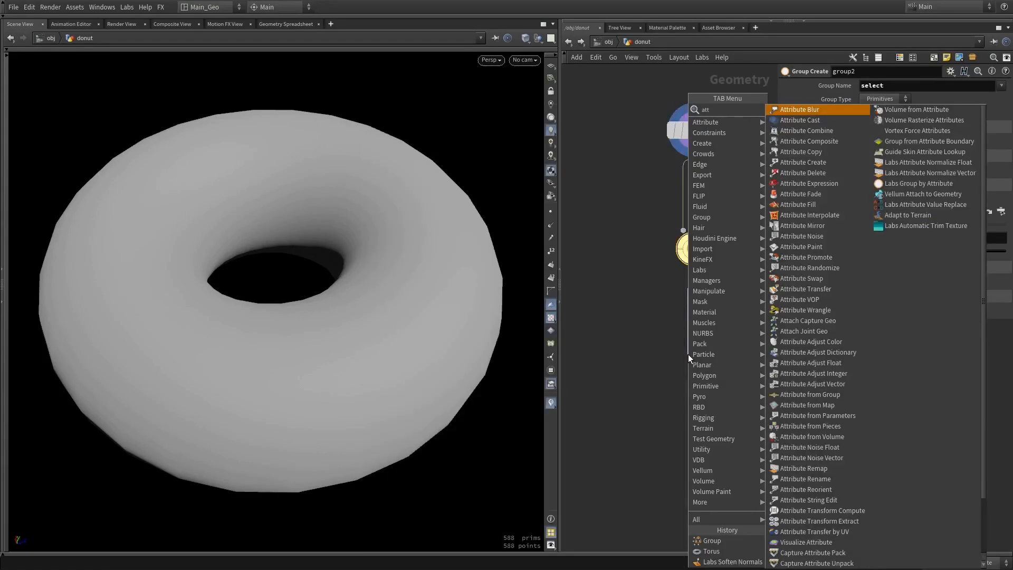
type(" vo")
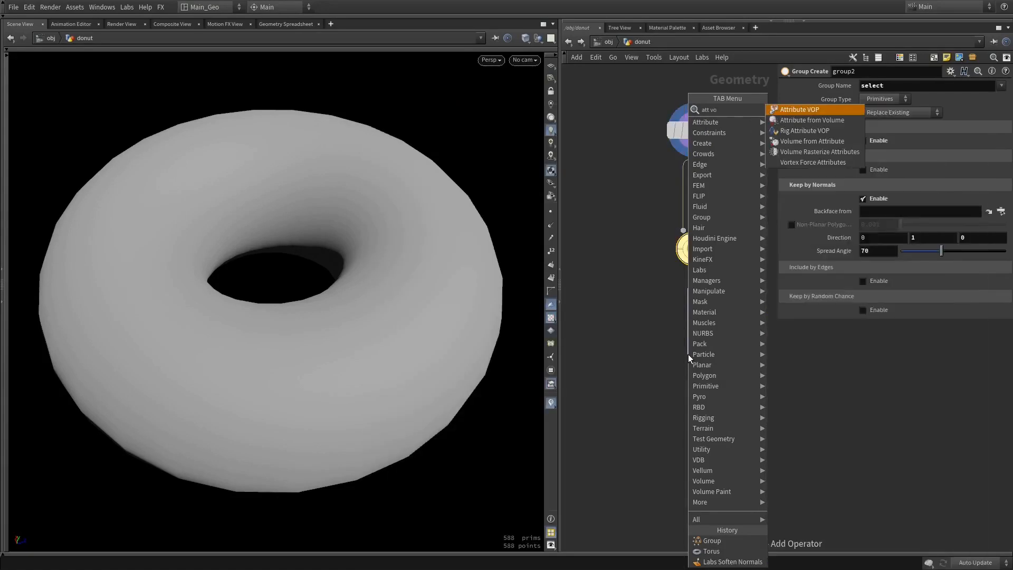
key("Return")
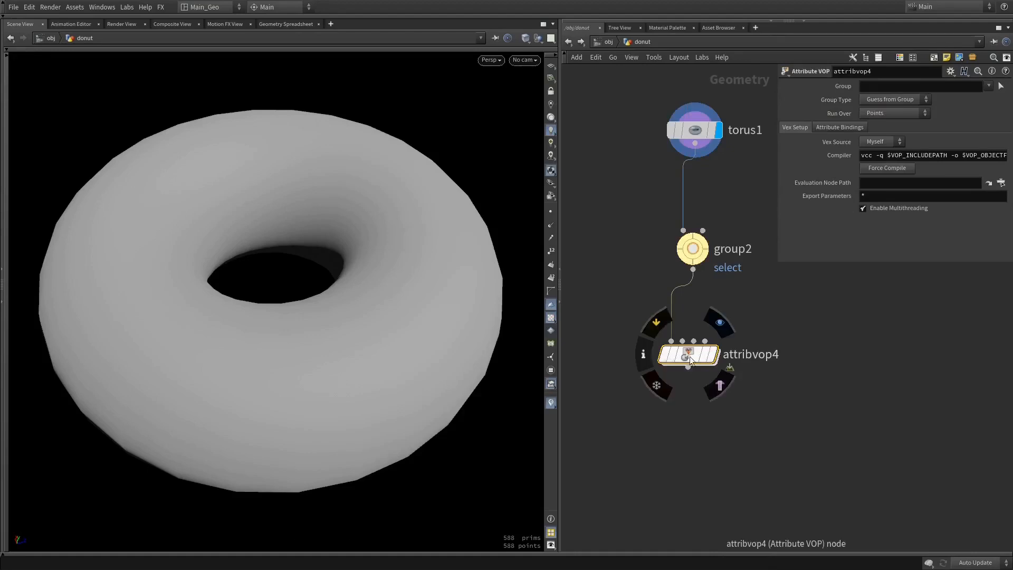
Look inside the Attribute VOP network and examine the point position attributes in the Geometry Spreadsheet
double_click(689, 356)
left_click_drag(888, 243, 875, 299)
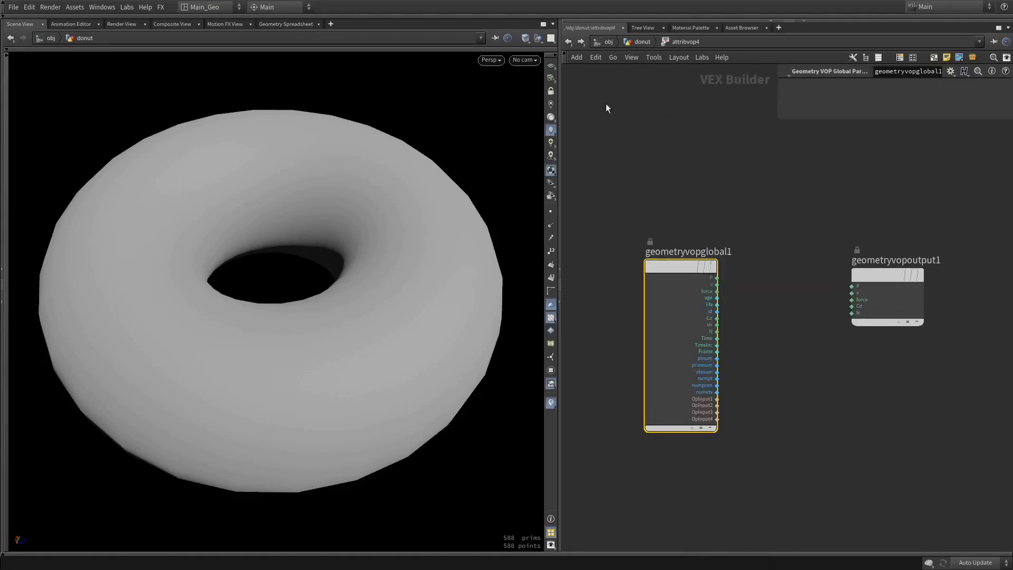
left_click(568, 42)
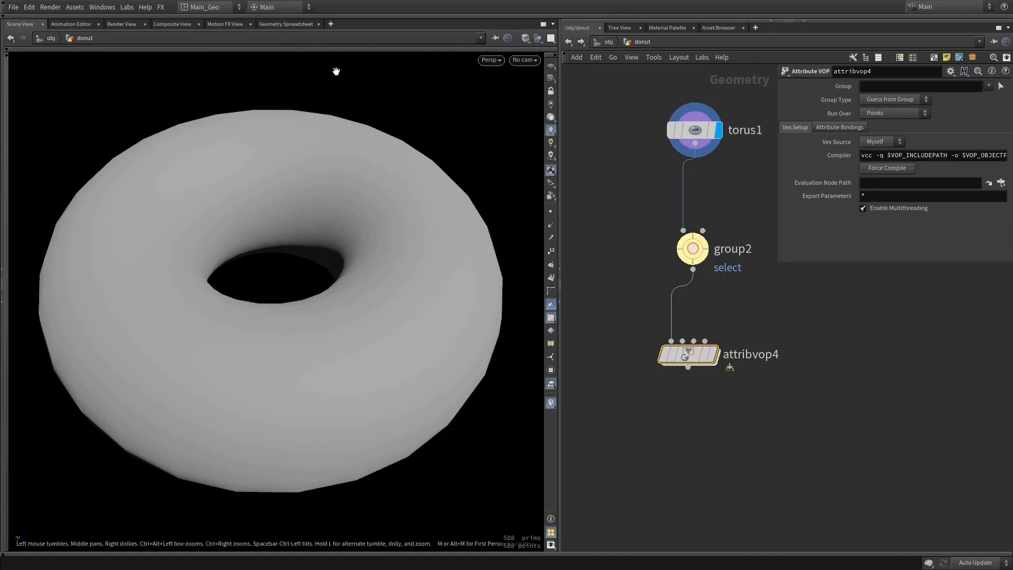
left_click(289, 28)
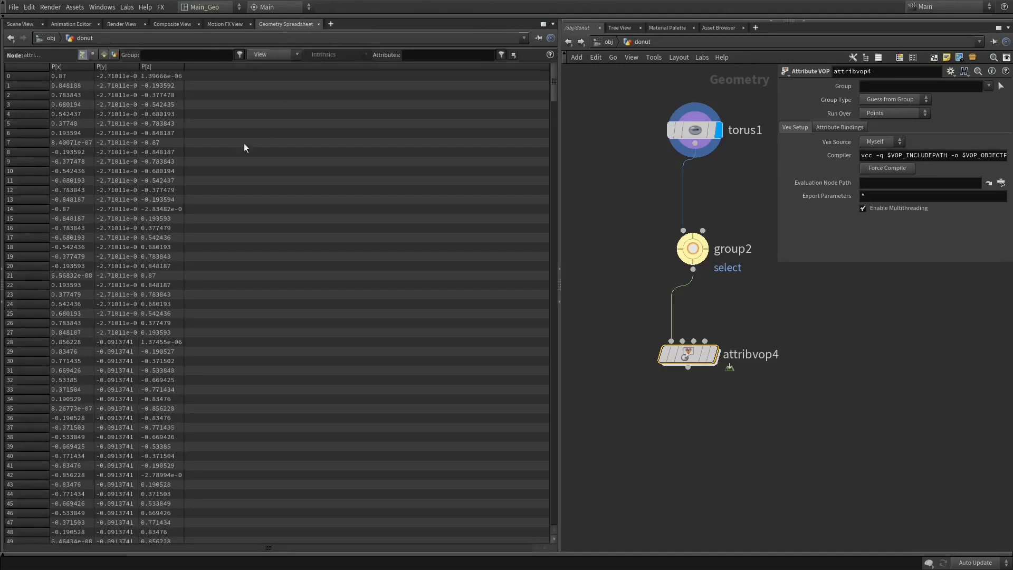
left_click_drag(553, 90, 448, 87)
left_click(20, 24)
Inside the Attribute VOP, add a Displace Along Normal node and connect its dispP output to P on the geometry output
double_click(685, 358)
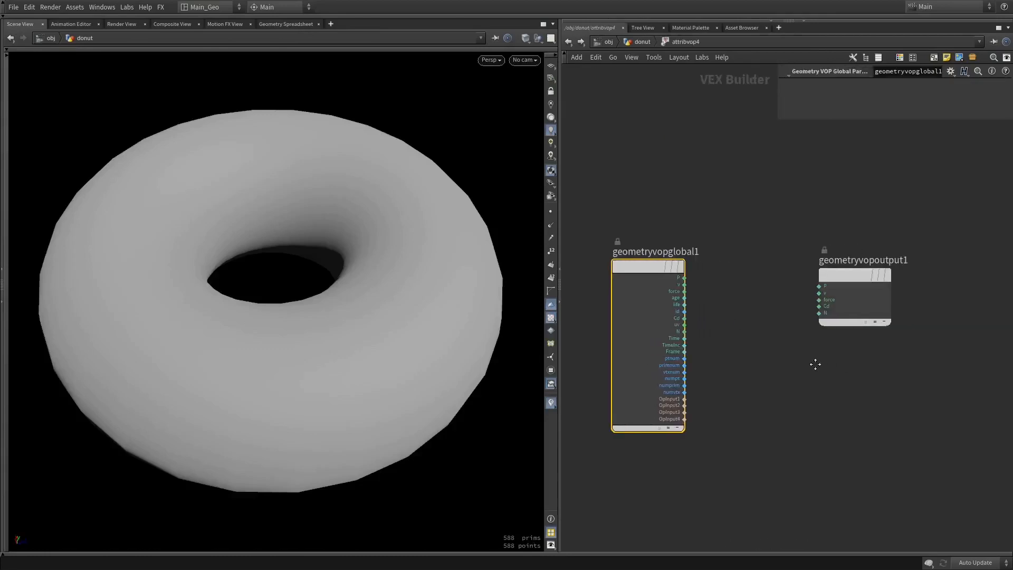
left_click_drag(877, 273, 952, 261)
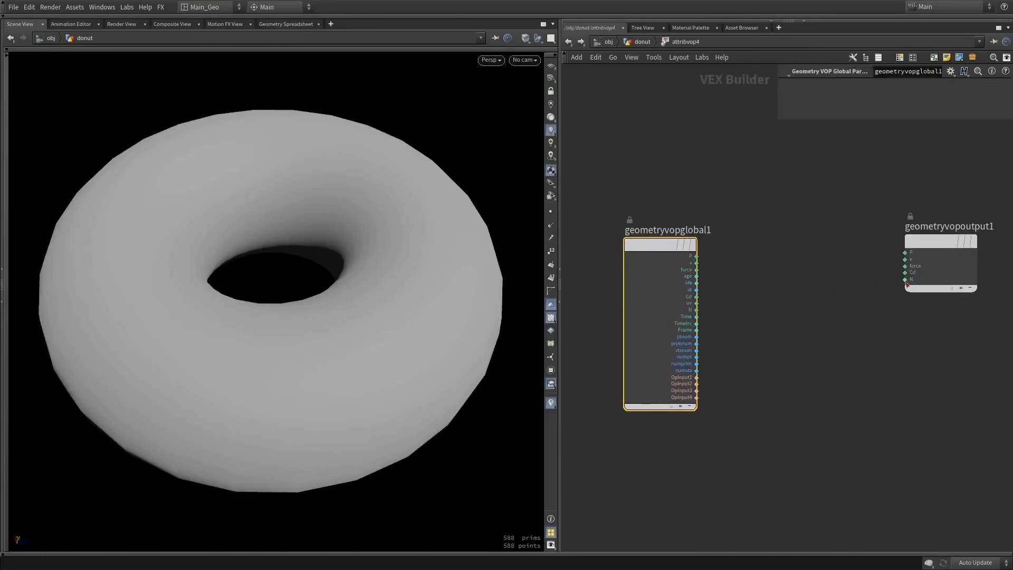
key("Tab")
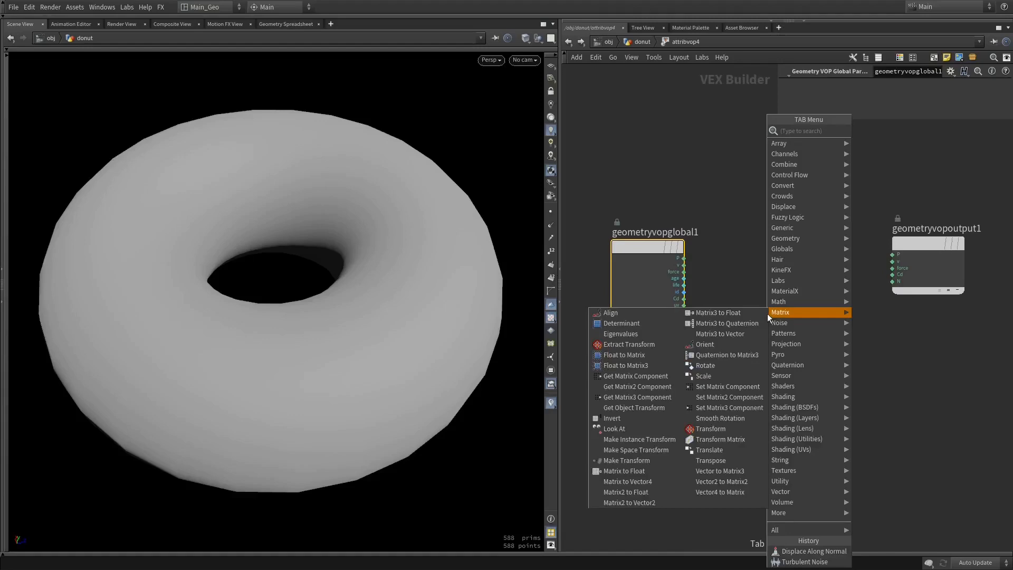
type("dis")
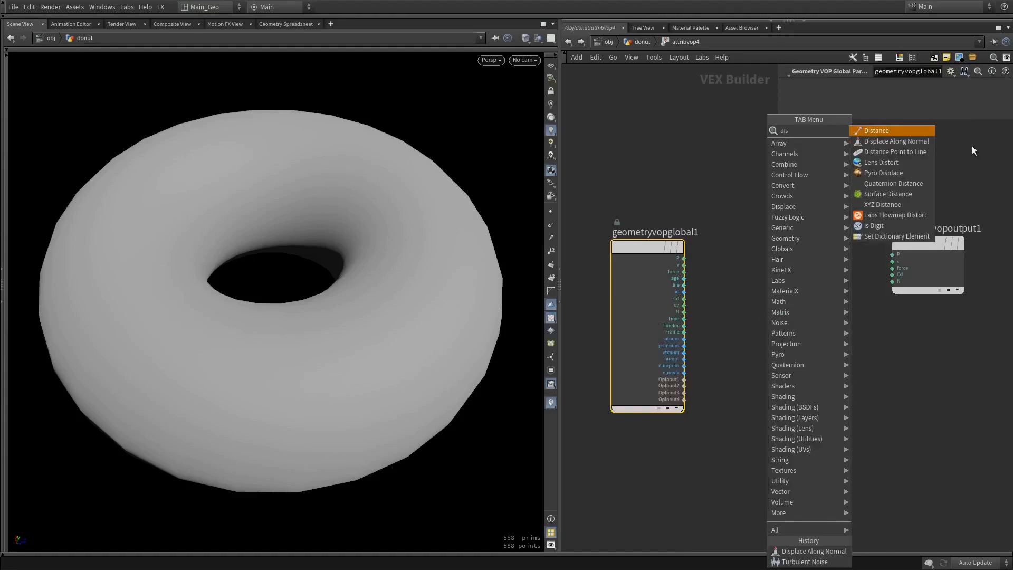
left_click(897, 131)
left_click(826, 292)
left_click_drag(914, 284, 963, 320)
left_click_drag(845, 301, 918, 292)
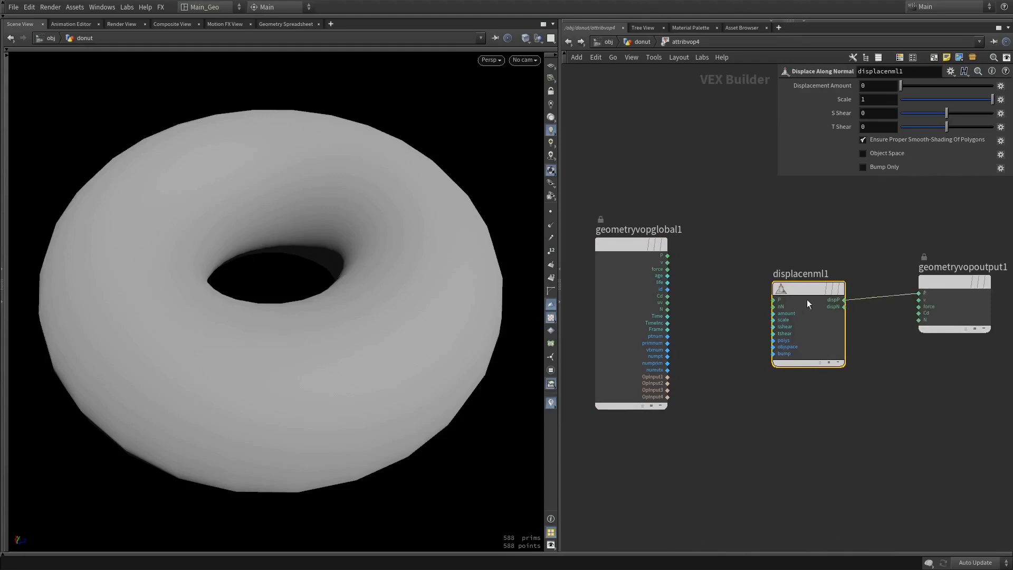
Add a Turbulent Noise node and connect the global P output to its pos input
left_click_drag(798, 302, 826, 297)
middle_click_drag(726, 311, 761, 315)
left_click_drag(659, 311, 617, 344)
key("Tab")
type("tu")
key("Return")
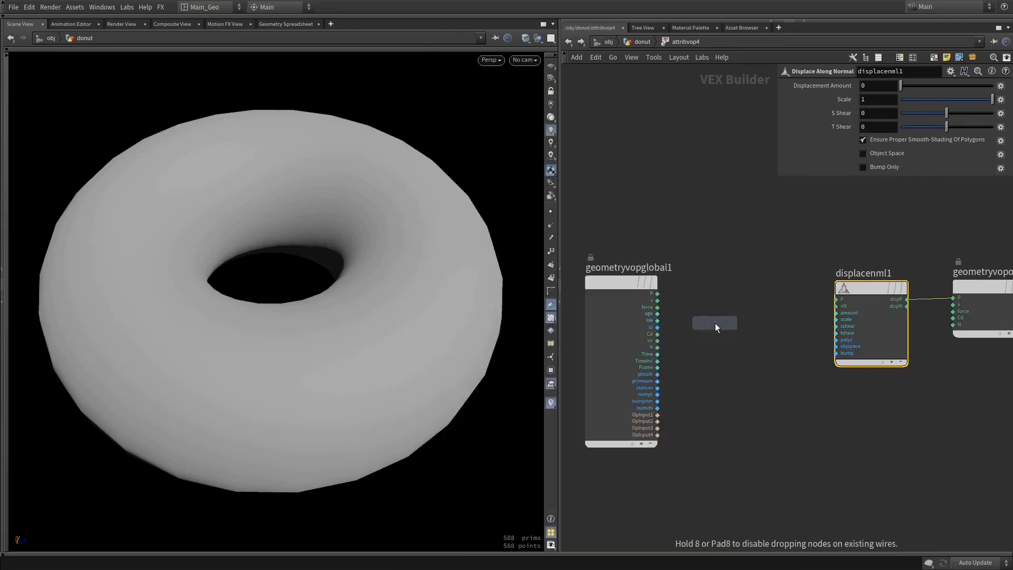
left_click(716, 322)
left_click_drag(719, 319, 583, 296)
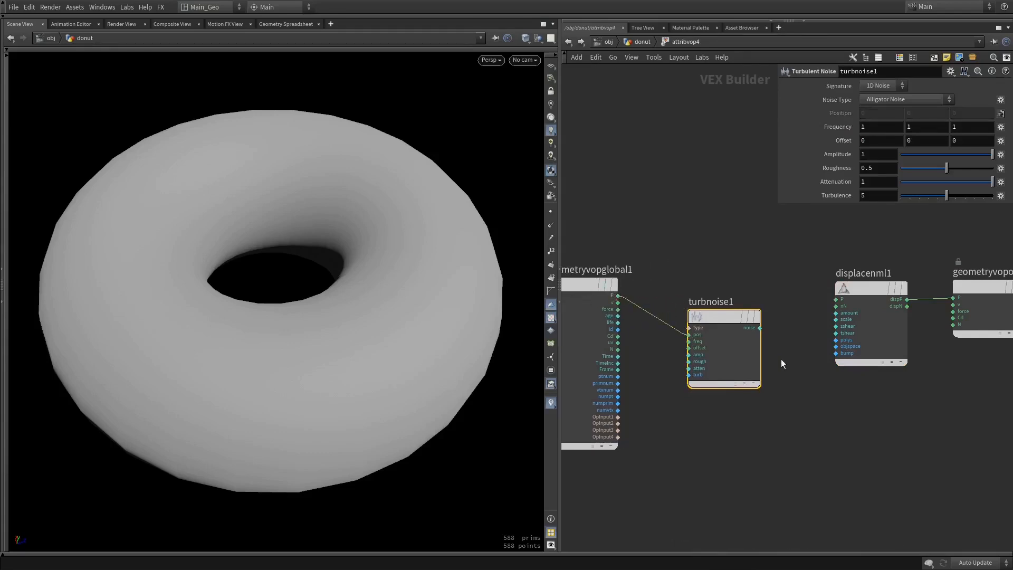
Connect the Turbulent Noise output to the Displace Along Normal amount input and switch the network wires to the curved style
middle_click_drag(781, 360, 791, 330)
key("shift+s")
left_click_drag(770, 308, 868, 296)
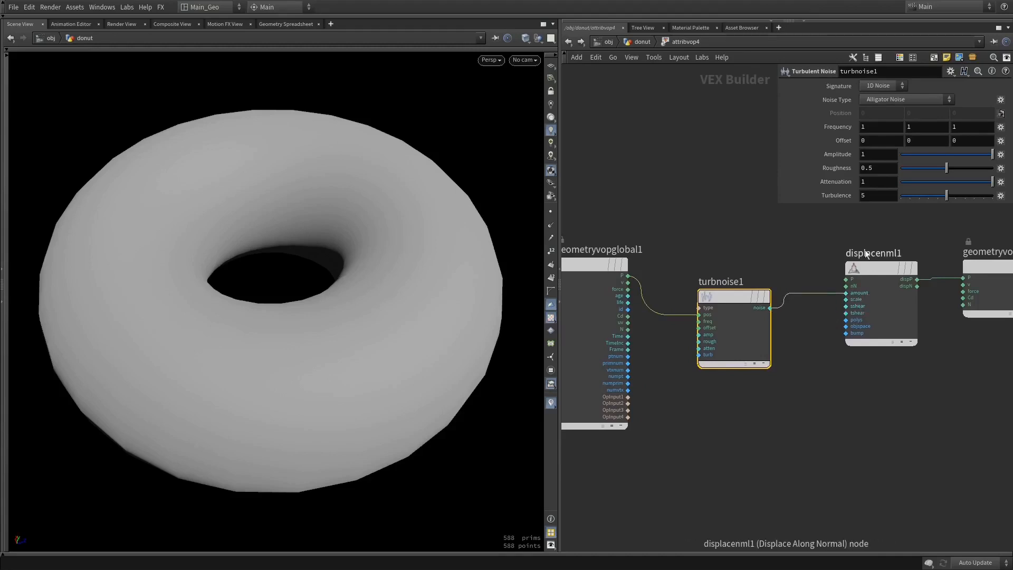
middle_click_drag(773, 255, 717, 261)
middle_click_drag(675, 291, 701, 283)
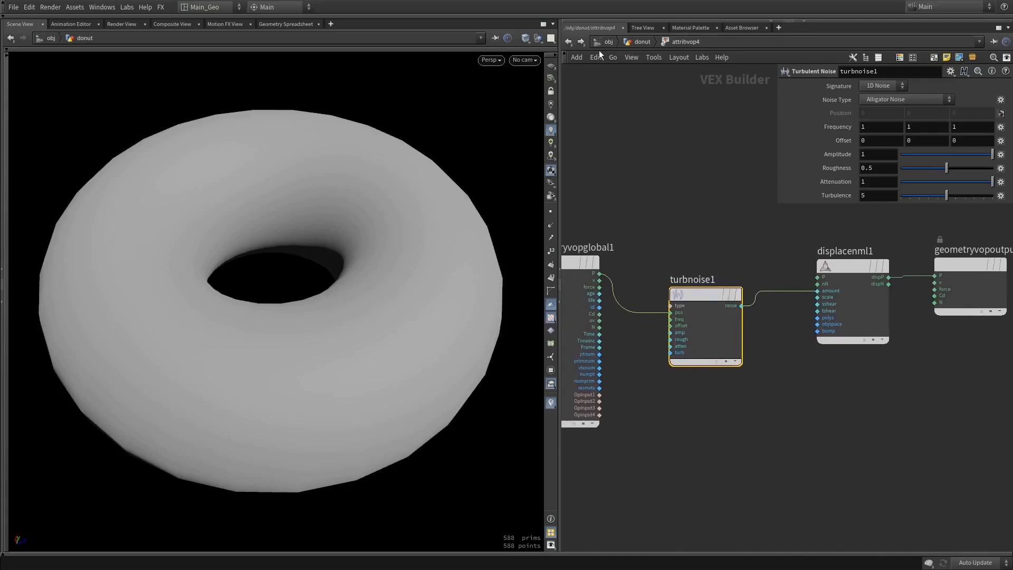
Return to the donut network and display the Attribute VOP node to view the displaced torus
left_click(568, 42)
left_click(712, 354)
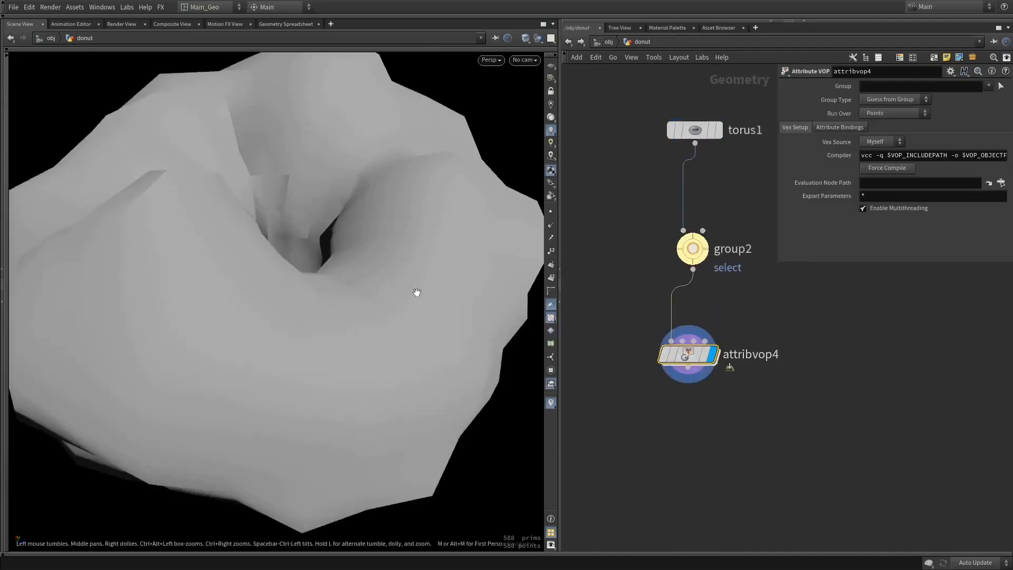
scroll(408, 260, "down", 4)
left_click_drag(426, 275, 428, 320)
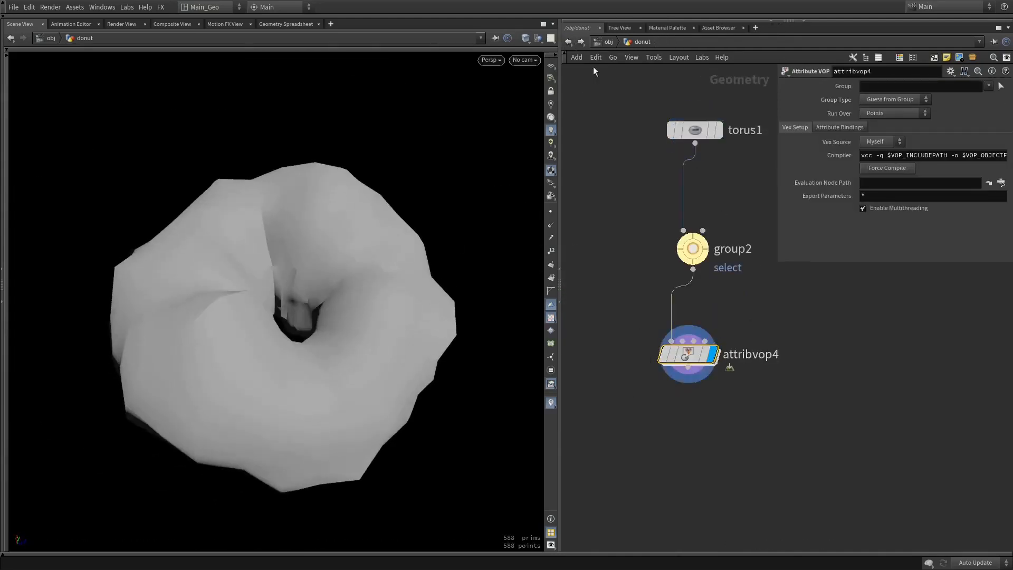
Inside the Attribute VOP, set the Turbulent Noise to Perlin Noise with roughness 0.218 and turbulence 2
left_click(569, 41)
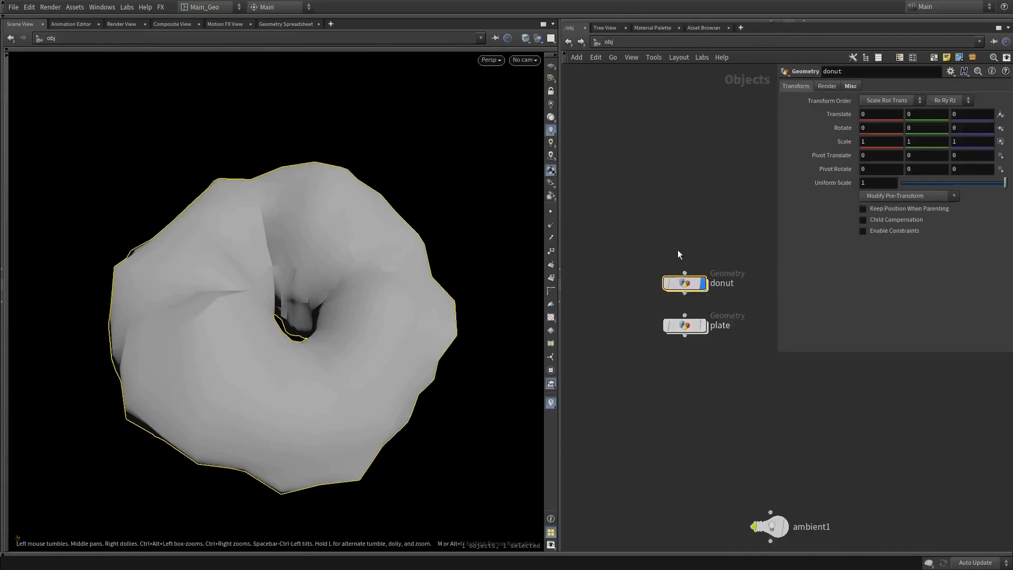
double_click(684, 285)
double_click(691, 359)
left_click(707, 333)
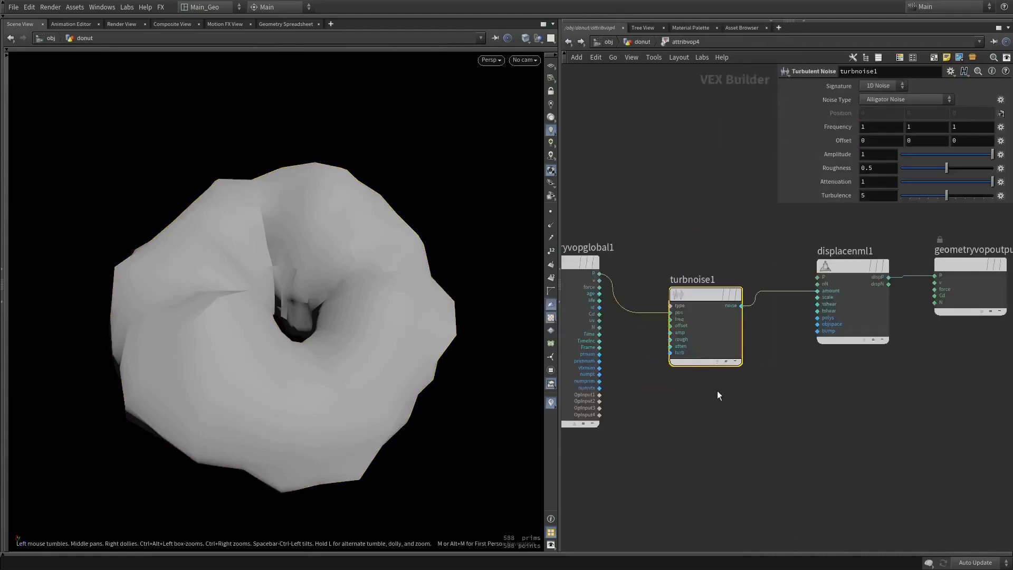
left_click(899, 100)
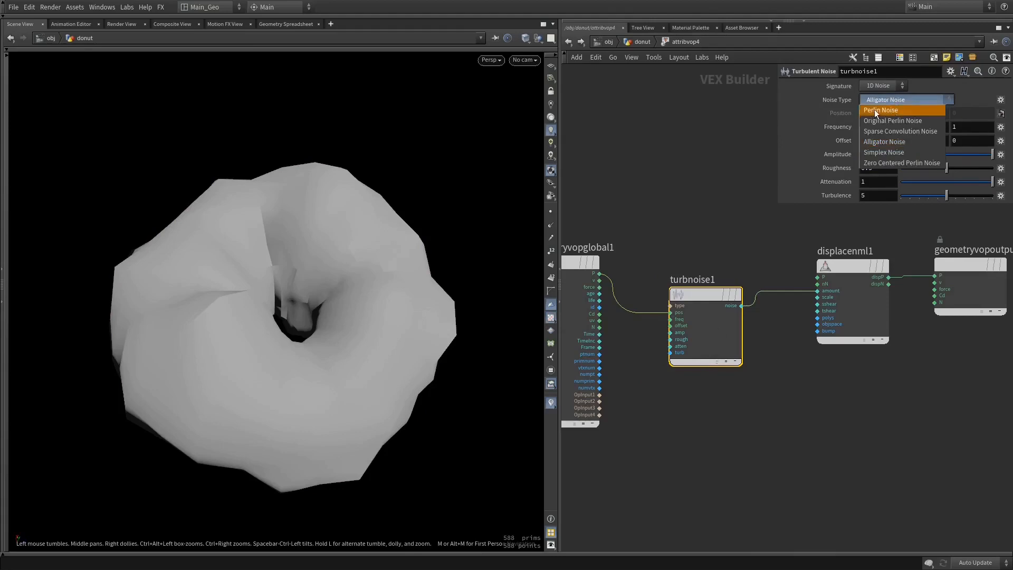
left_click(875, 110)
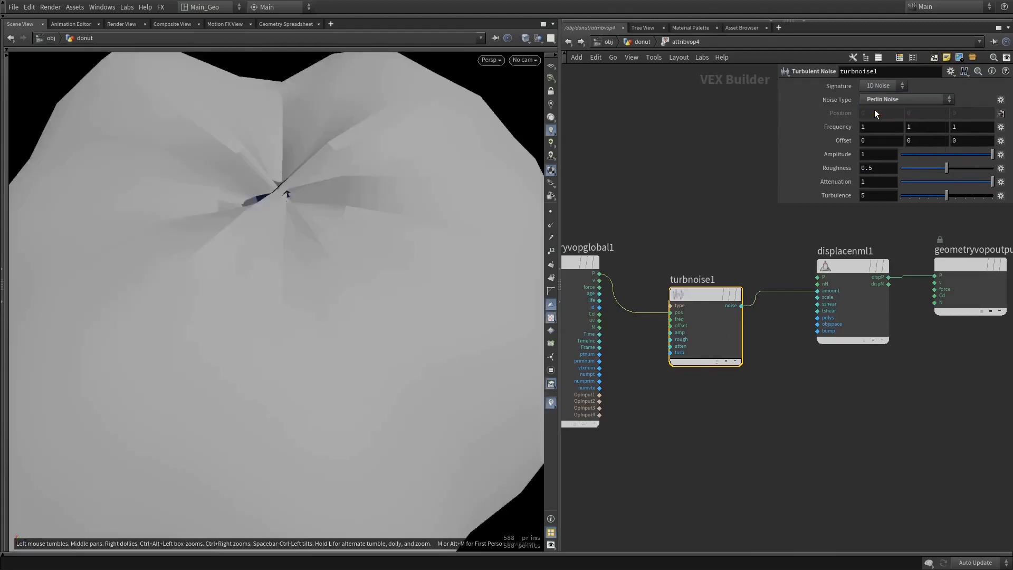
left_click(932, 167)
left_click_drag(932, 167, 919, 197)
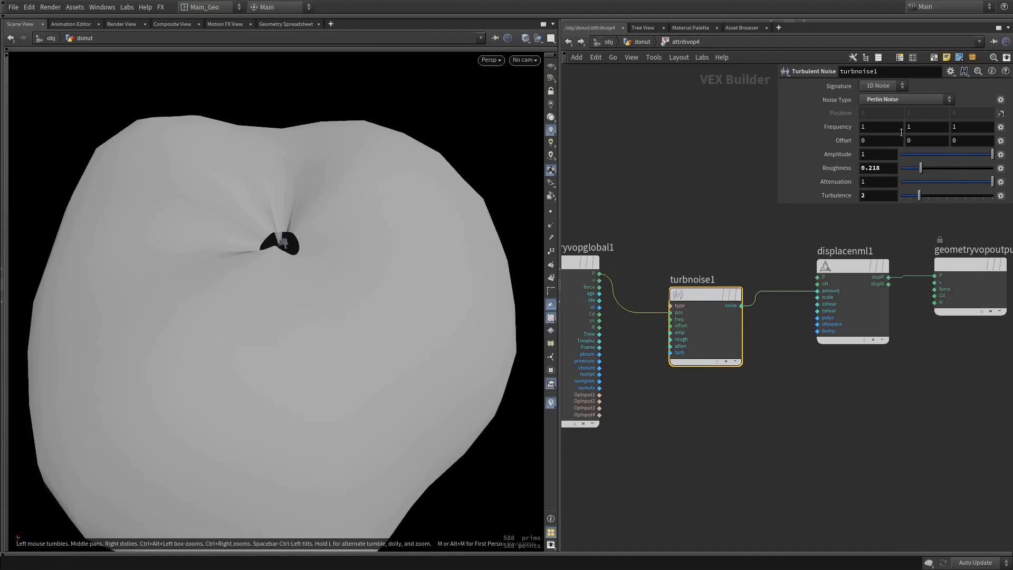
Set the Displace Along Normal scale to 0.17 and view the torus from another angle
left_click(851, 267)
left_click_drag(941, 100, 953, 101)
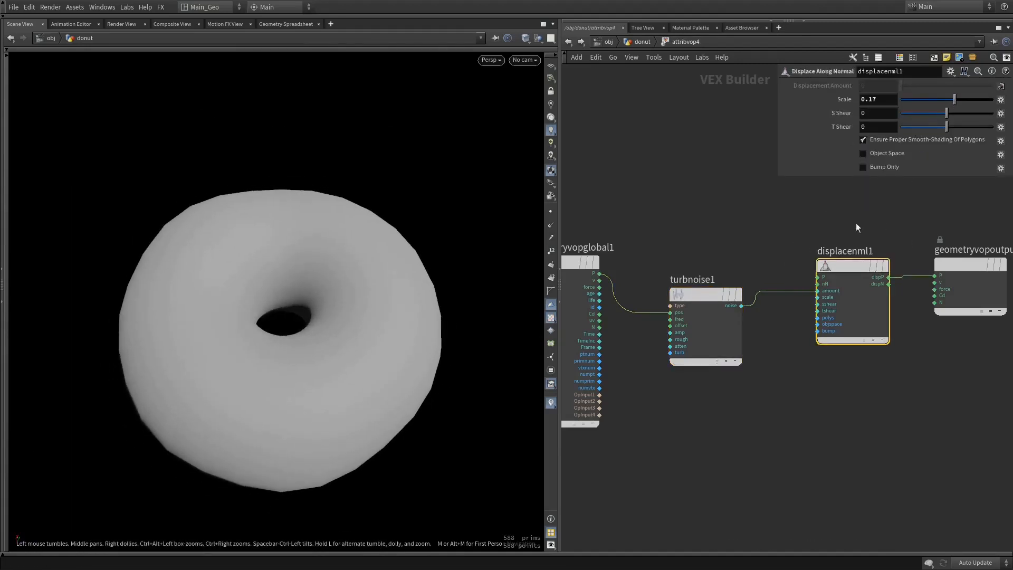
left_click_drag(365, 313, 398, 288)
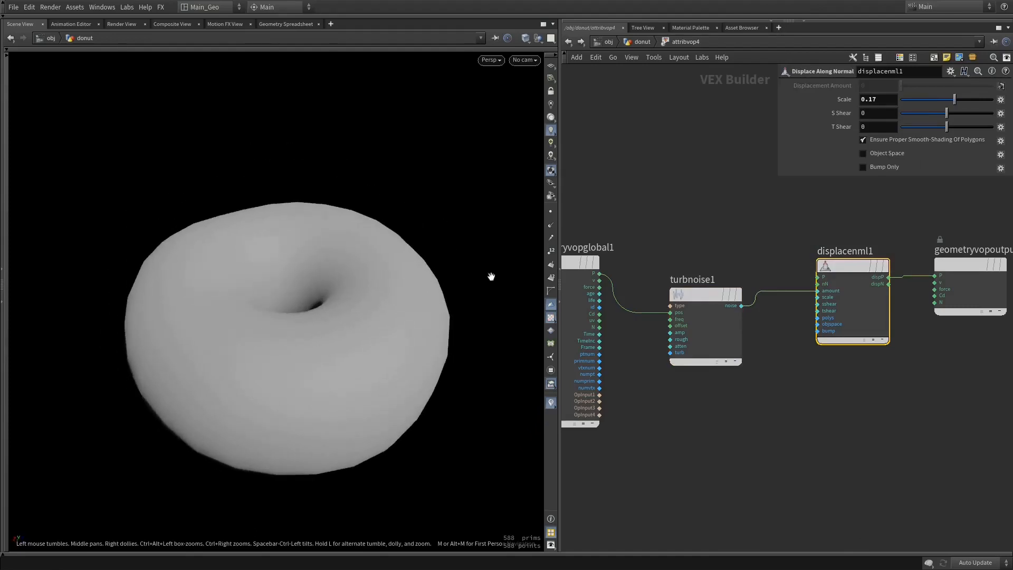
Set the Turbulent Noise frequency to 2, 2, 2 and view the resulting torus shape
left_click(692, 294)
left_click(879, 129)
type("2")
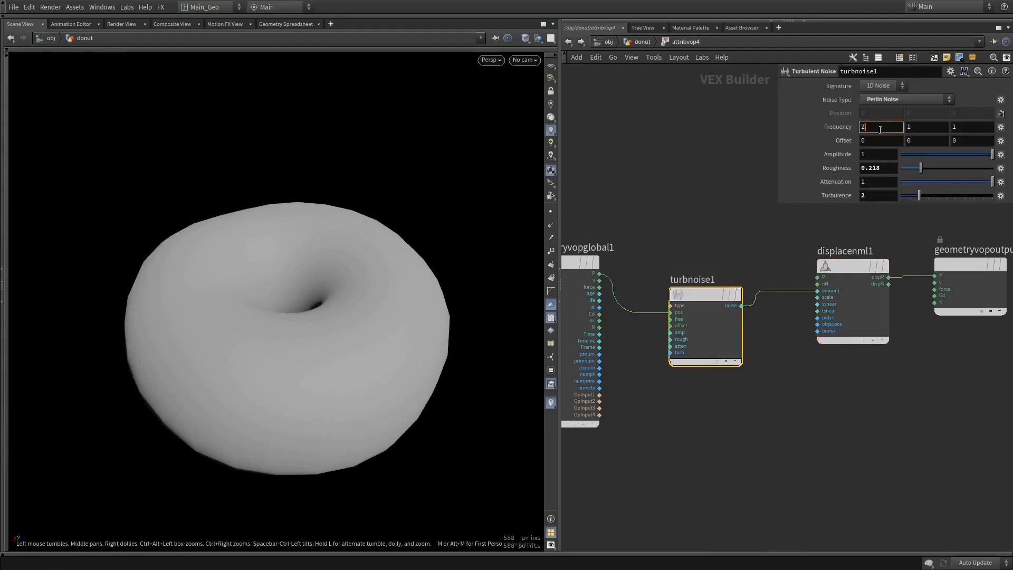
key("Tab")
type("22")
key("Tab")
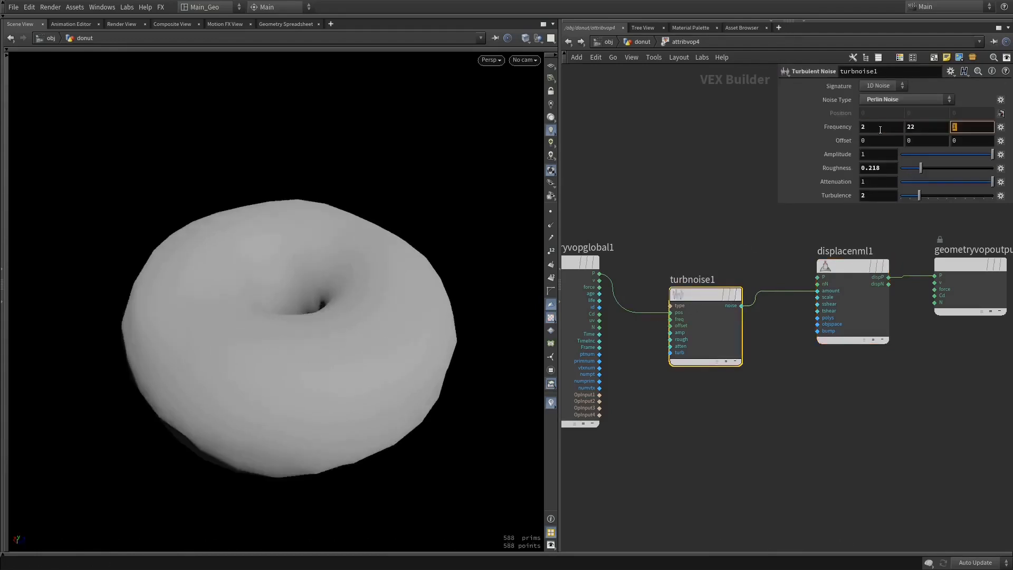
left_click(955, 126)
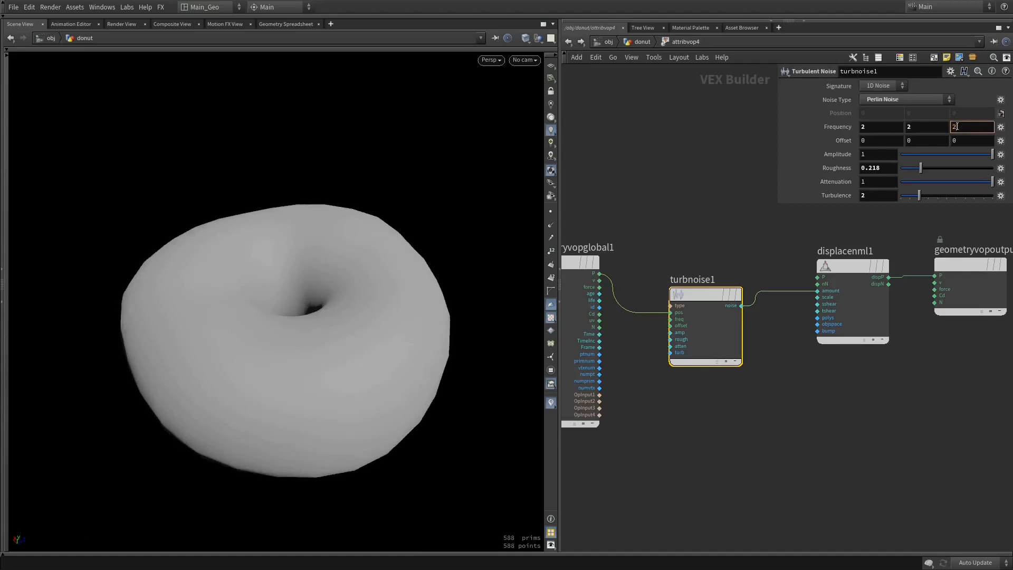
mouse_move(417, 235)
left_mouse_down()
mouse_move(430, 287)
mouse_move(429, 66)
mouse_move(430, 237)
left_mouse_up()
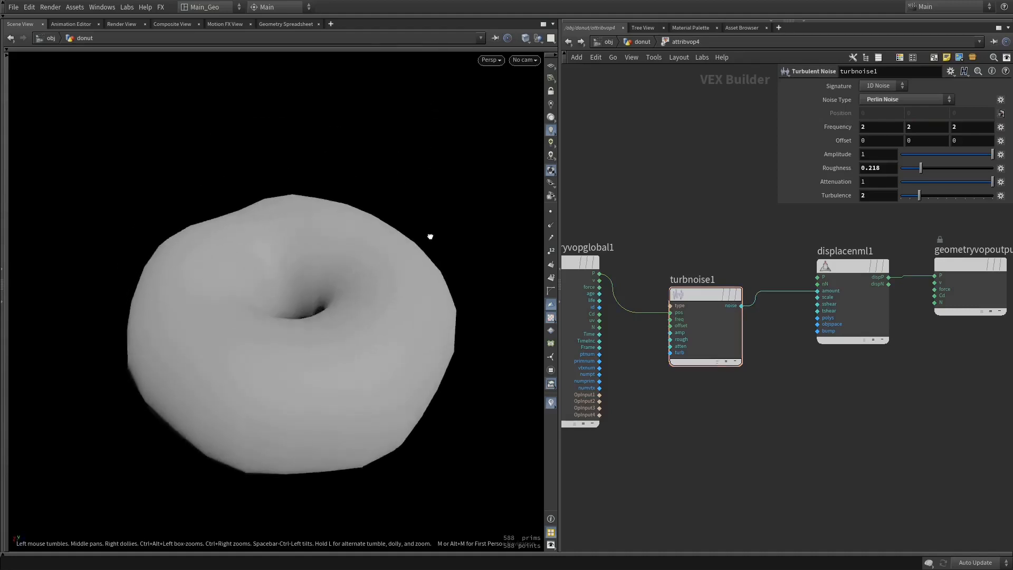
Lower the Displace Along Normal scale and view the torus from another angle
left_click(850, 264)
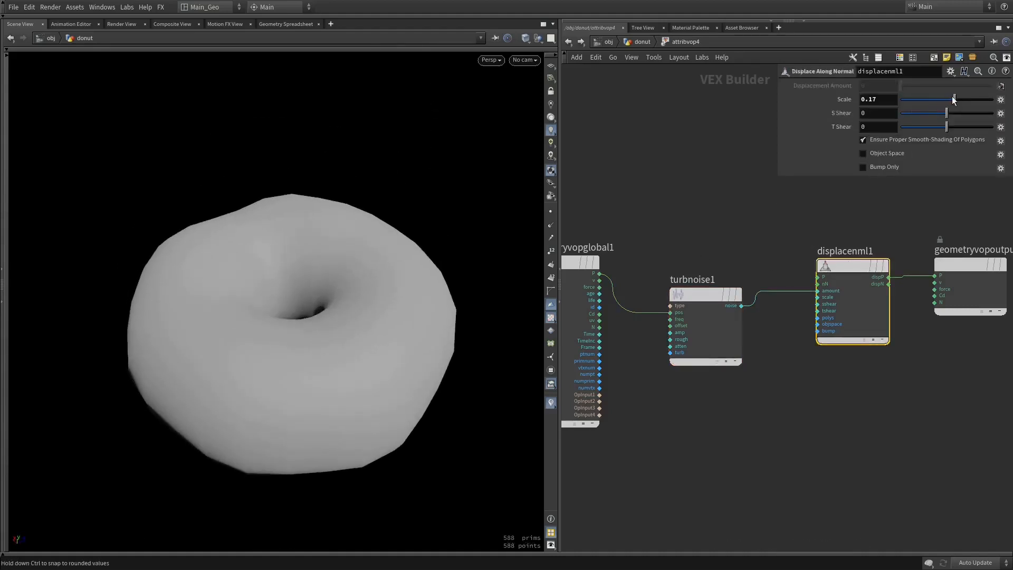
left_click(888, 100)
key("BackSpace")
key("Return")
left_click_drag(438, 232, 430, 210)
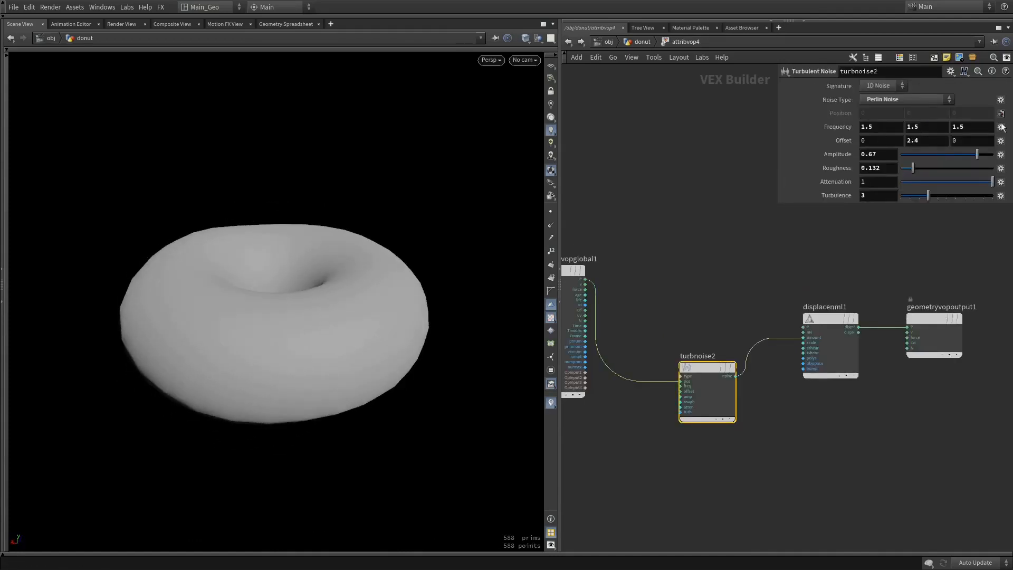
Set the Turbulent Noise roughness to 0.184
left_click_drag(916, 203, 916, 214)
middle_click_drag(899, 262, 851, 233)
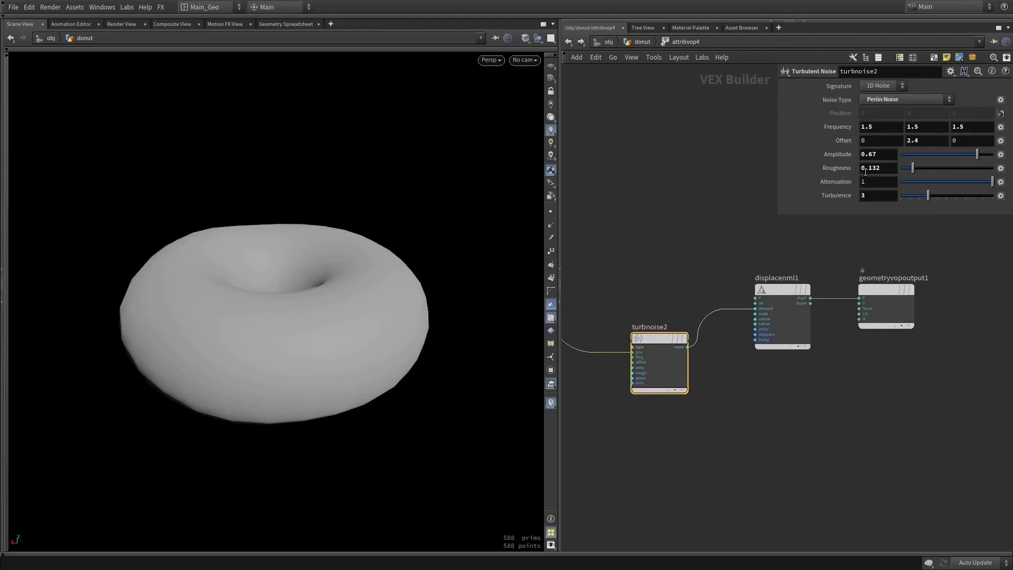
mouse_move(915, 165)
left_mouse_down()
mouse_move(947, 169)
mouse_move(916, 165)
left_mouse_up()
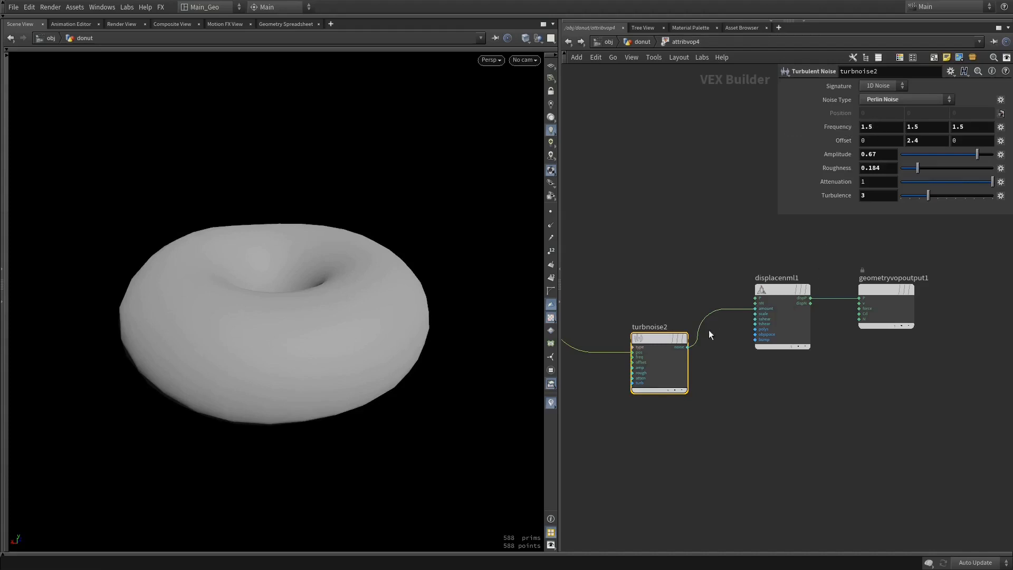
Wire the Turbulent Noise output to the Cd output and insert a Fit Range node on that connection
mouse_move(687, 346)
left_mouse_down()
mouse_move(878, 309)
mouse_move(859, 314)
left_mouse_up()
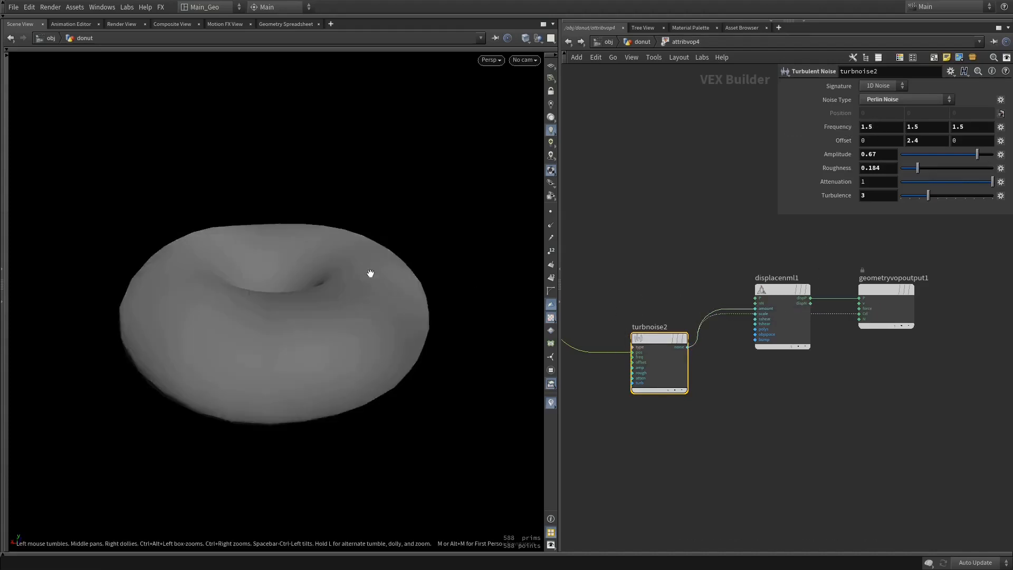
left_click_drag(784, 343, 765, 259)
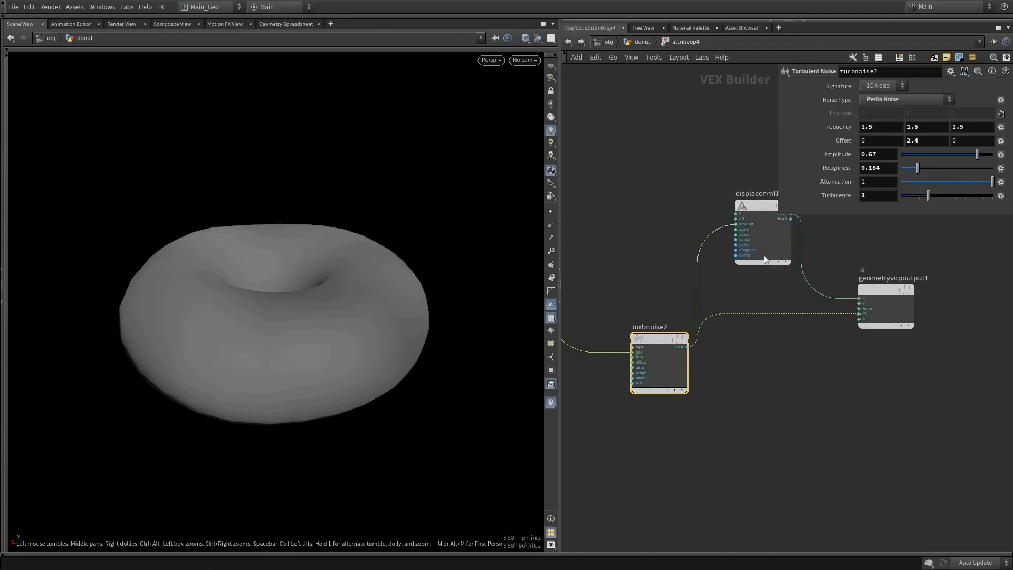
left_click(756, 315)
key("Tab")
type("fit")
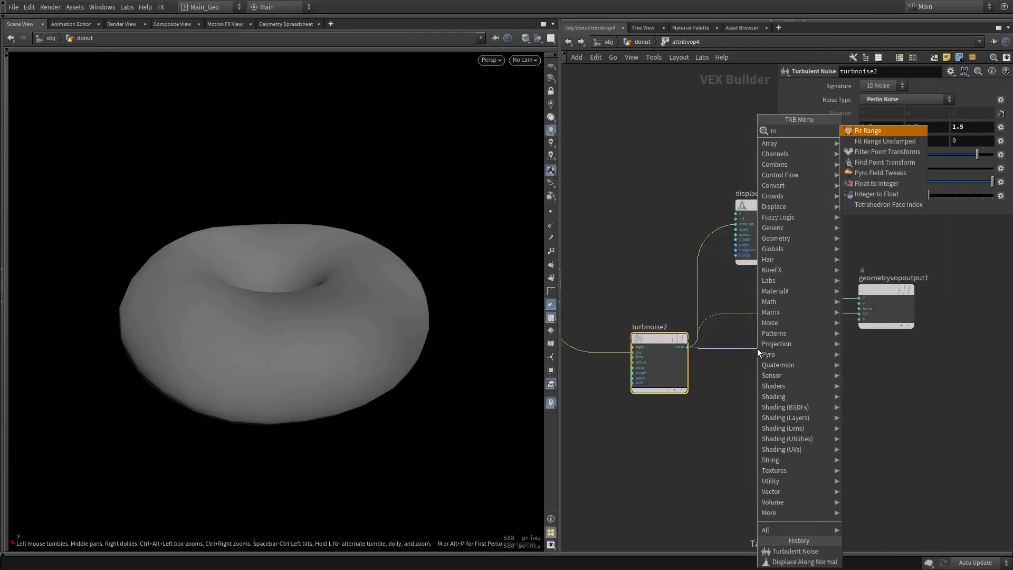
key("Return")
Set the Fit Range source minimum to 0.42 and source maximum to 0.494, and inspect the noise colours on the torus
left_click_drag(917, 96, 939, 96)
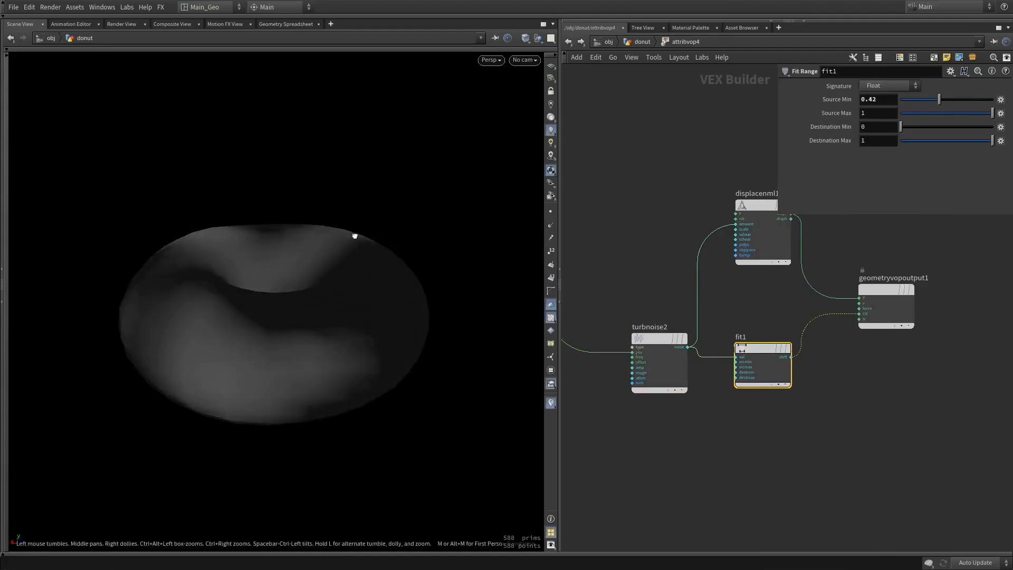
mouse_move(921, 141)
left_mouse_down()
mouse_move(994, 142)
mouse_move(967, 115)
mouse_move(937, 122)
mouse_move(945, 121)
left_mouse_up()
mouse_move(459, 275)
left_mouse_down()
mouse_move(452, 340)
mouse_move(468, 271)
left_mouse_up()
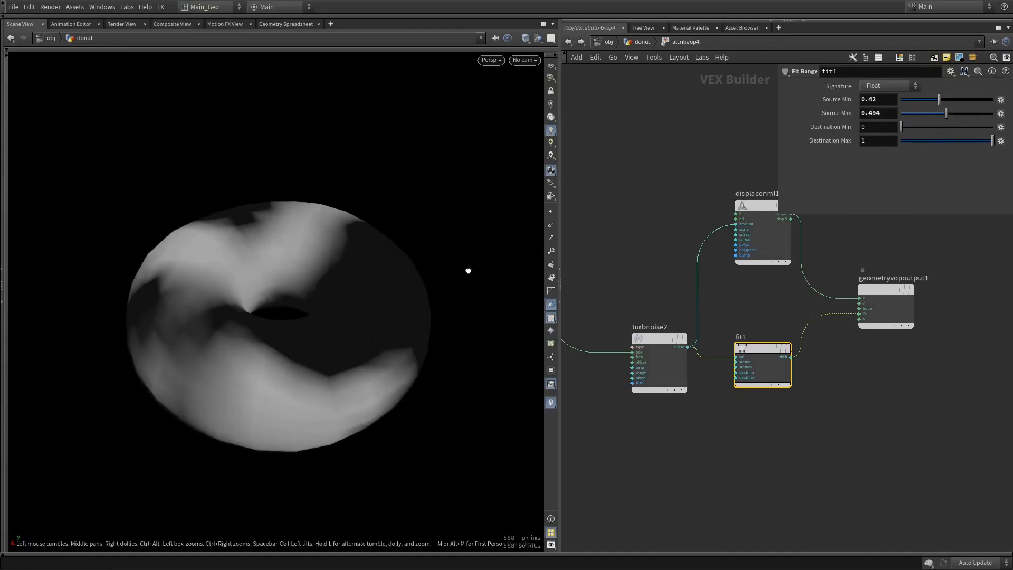
Set the Turbulent Noise frequency to 1, 1, 1 and inspect the larger noise pattern on the torus
left_click(647, 337)
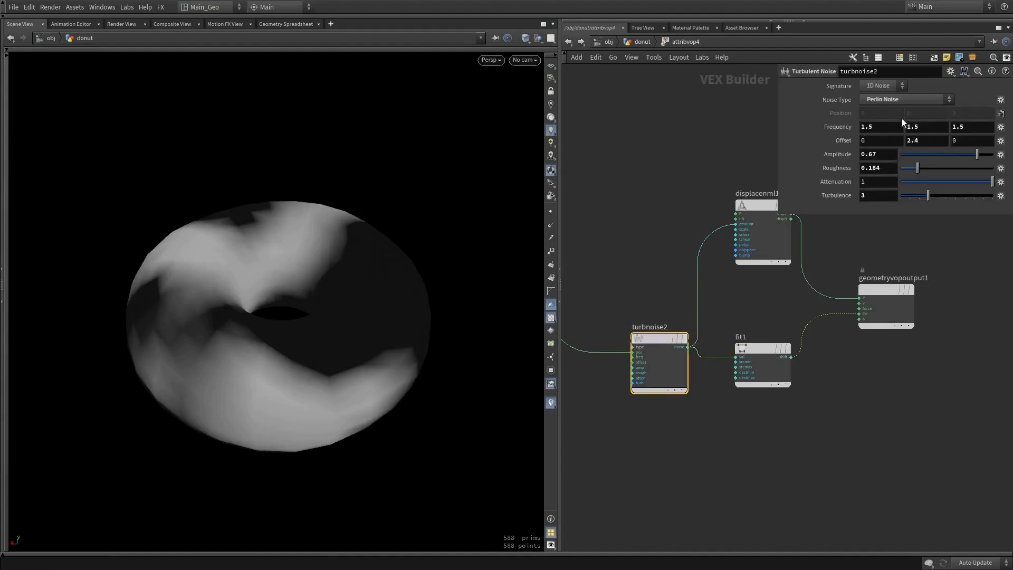
left_click(883, 126)
key("Tab")
type("1")
key("Tab")
type("1")
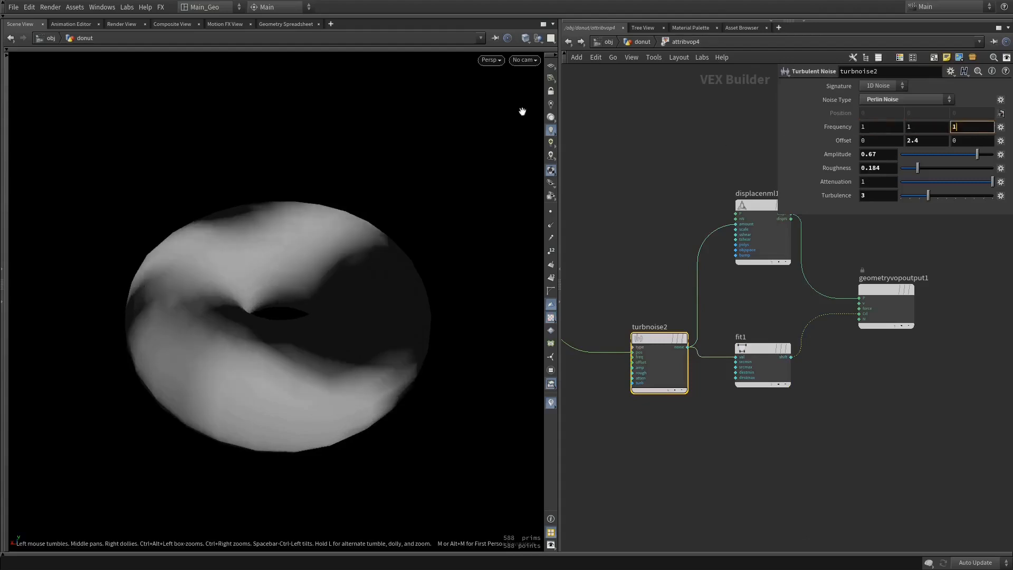
key("Return")
left_click_drag(472, 224, 370, 300)
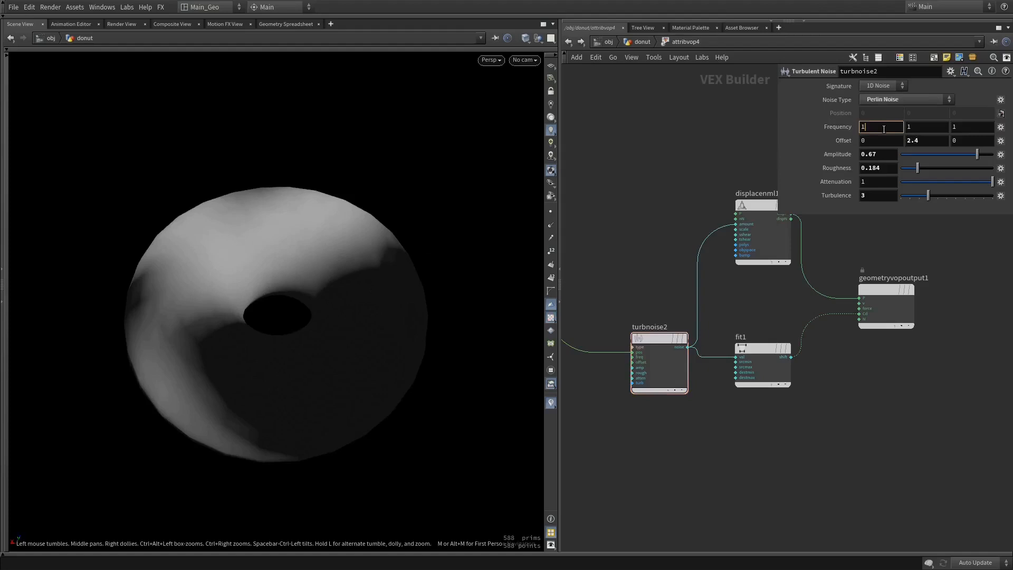
Set the Turbulent Noise frequency to 3, 3, 3 and inspect the finer noise pattern on the torus
key("Return")
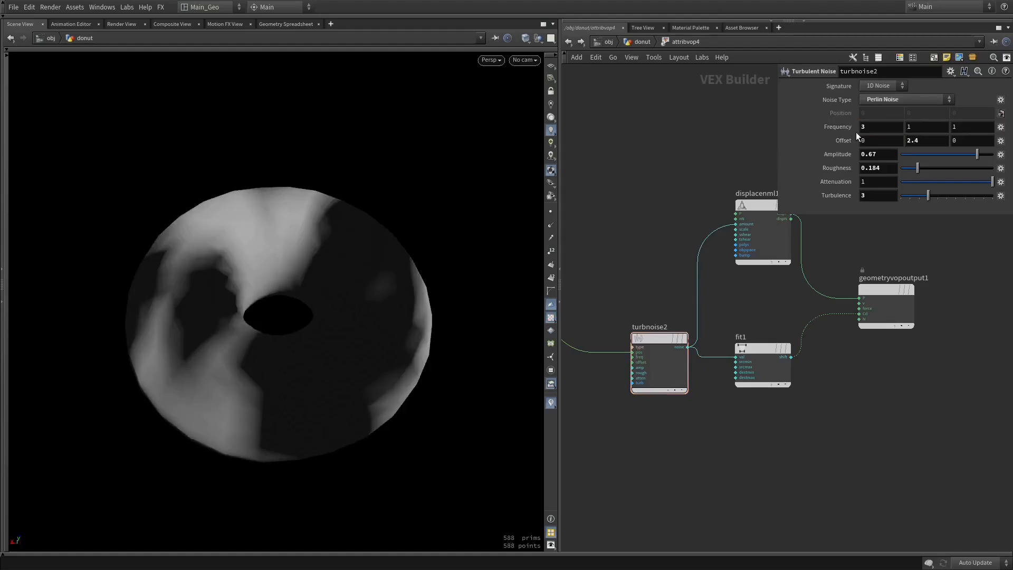
left_click(941, 122)
key("Return")
left_click(968, 129)
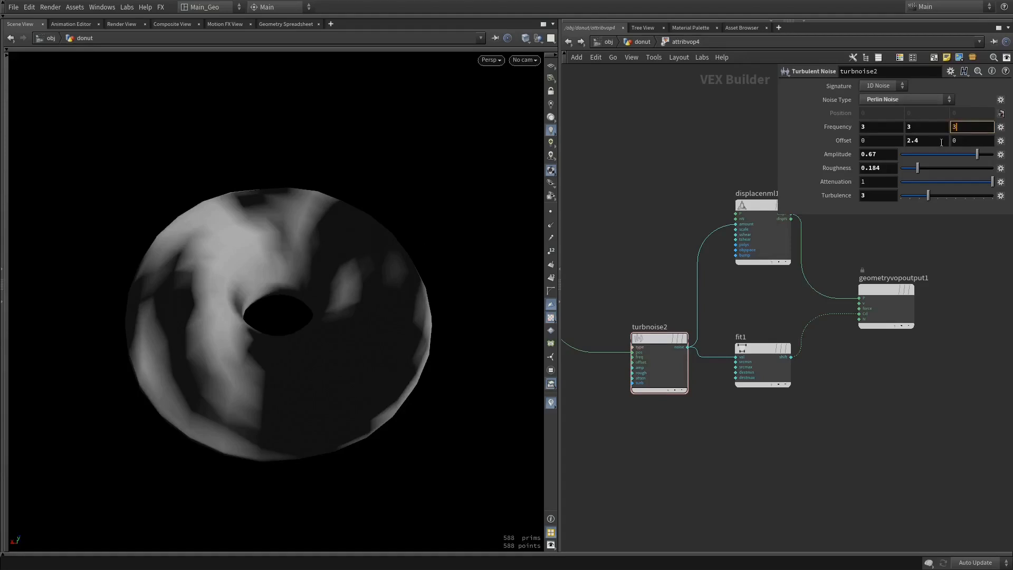
type("3")
key("Return")
left_click_drag(317, 264, 490, 274)
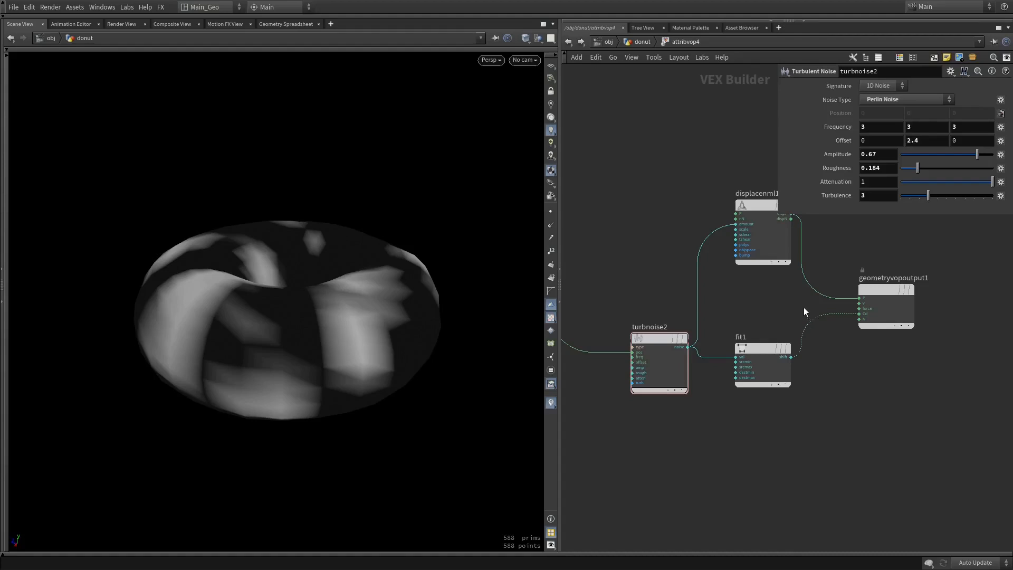
Cut the wire between the Fit Range node and the Cd output and view the uncoloured torus
key("y")
left_click_drag(803, 311, 802, 351)
left_click_drag(404, 342, 370, 344)
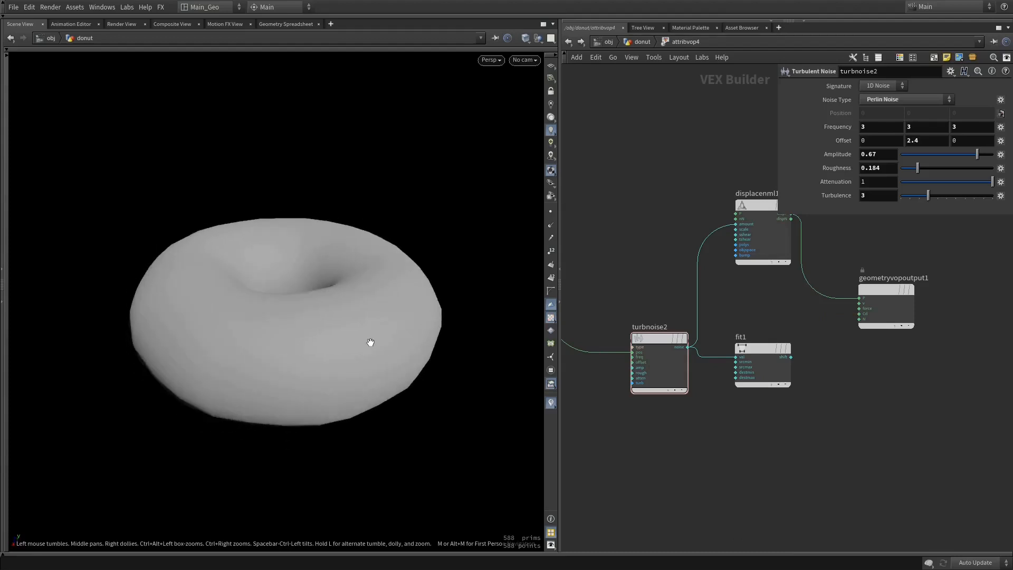
Undo the wire cut, the frequency changes, the Fit Range node and the Cd connection
key("ctrl+z")
key("ctrl+z")
key("ctrl+z")
key("ctrl+z")
key("ctrl+z")
key("ctrl+z")
key("ctrl+z")
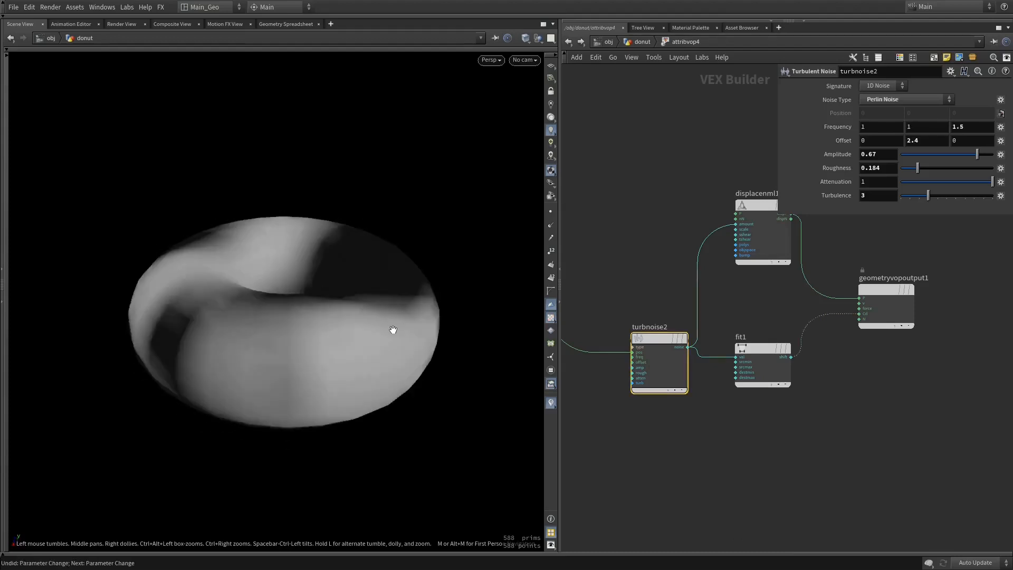
key("ctrl+z")
key("ctrl+z")
key("ctrl+z")
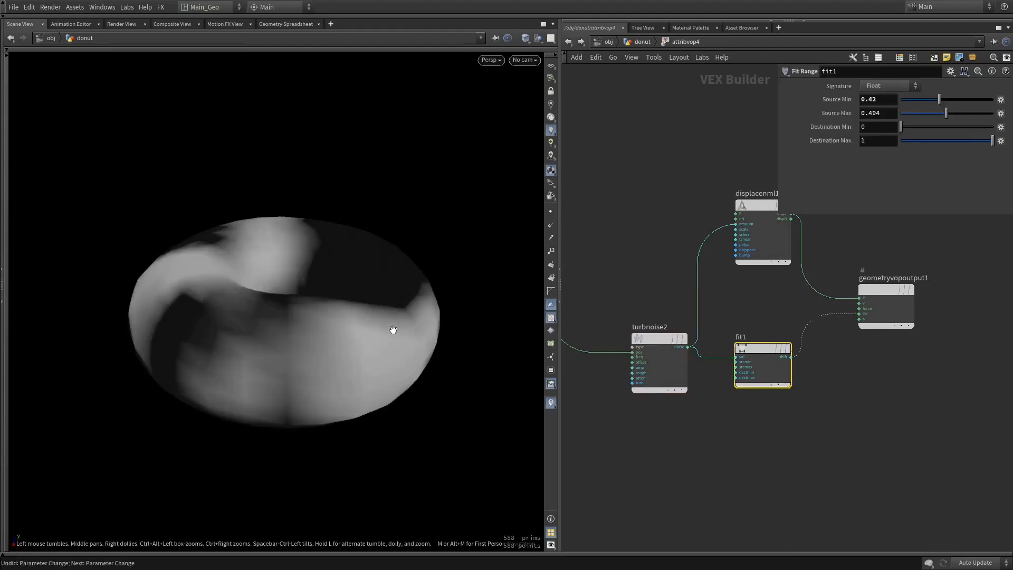
key("ctrl+z")
key("ctrl+z")
key("ctrl+z")
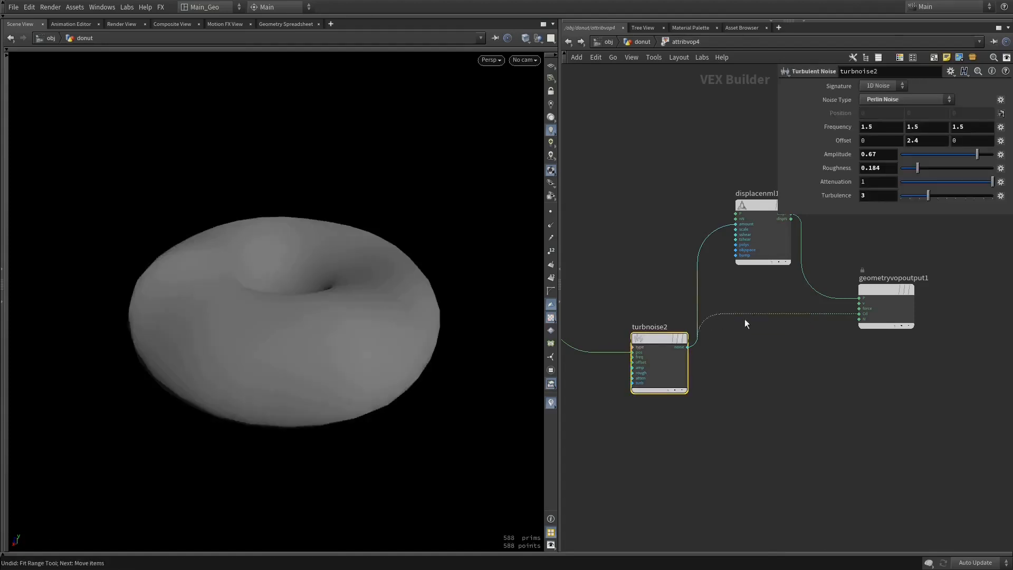
key("ctrl+z")
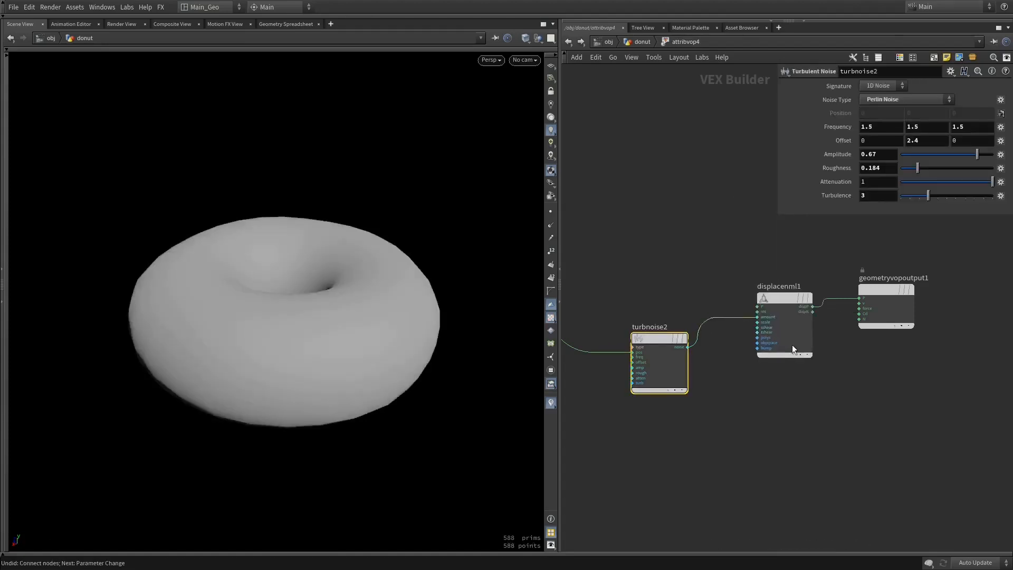
Arrange all four VOP nodes in a tidy row and return to the donut network
middle_click_drag(638, 255, 691, 258)
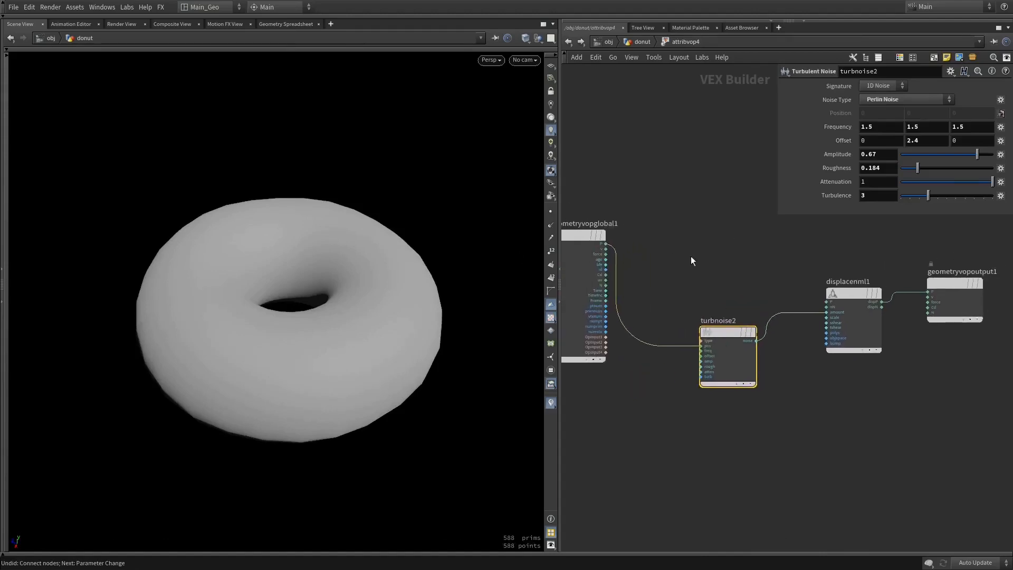
left_click_drag(604, 200, 911, 398)
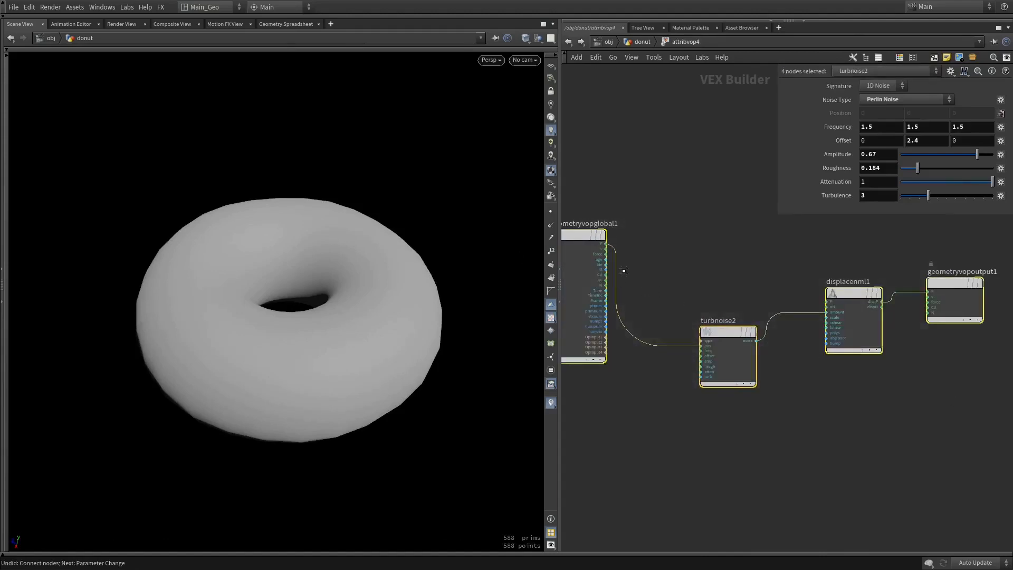
left_click_drag(624, 270, 707, 275)
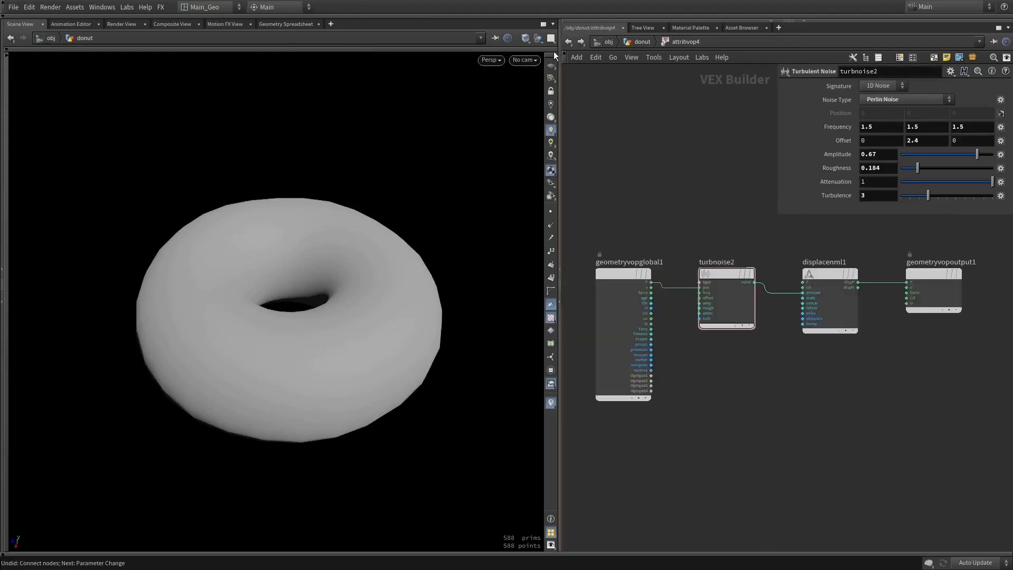
left_click(568, 42)
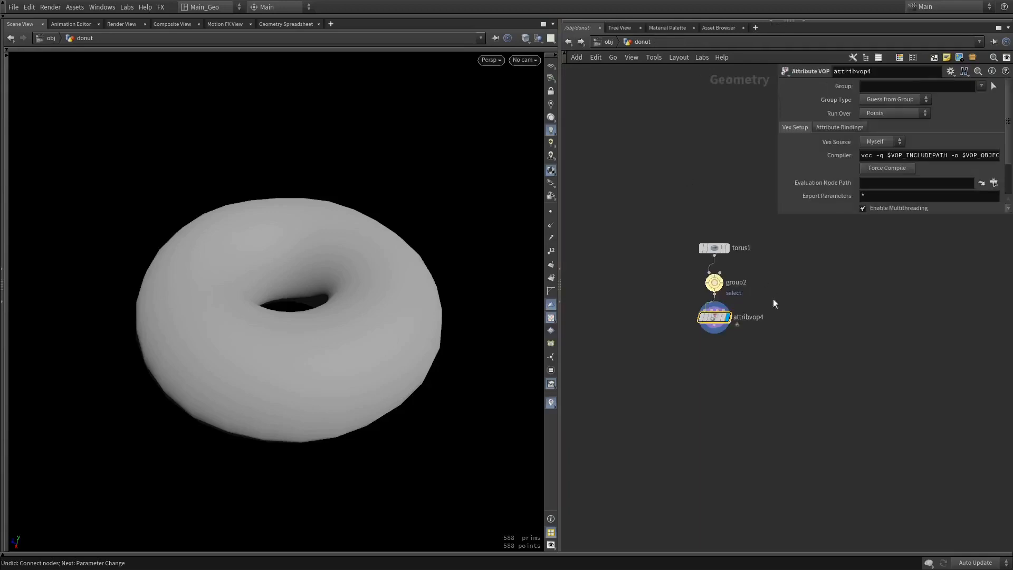
Look inside the Attribute VOP once more and go back to the donut network
scroll(741, 315, "up", 3)
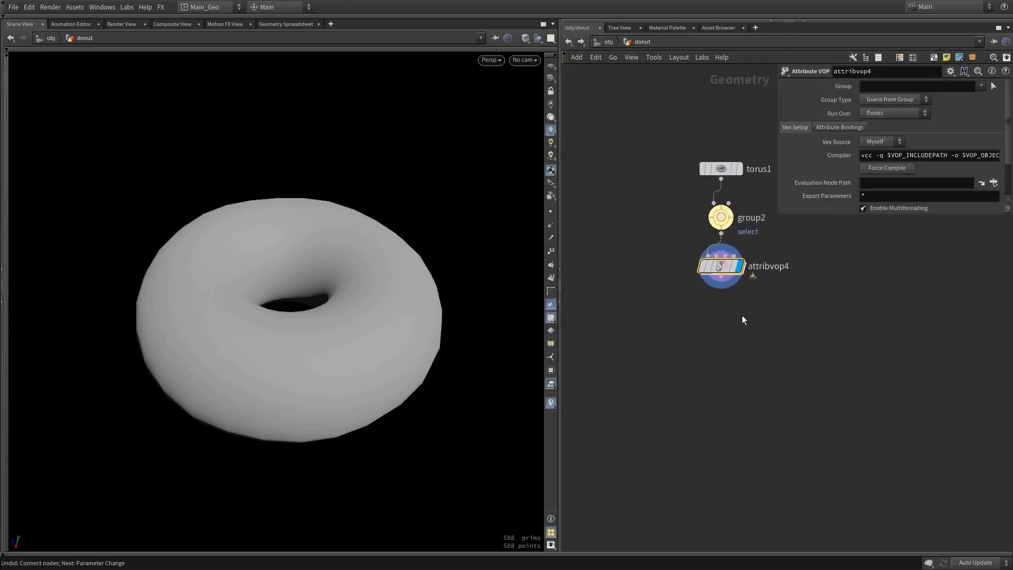
double_click(714, 258)
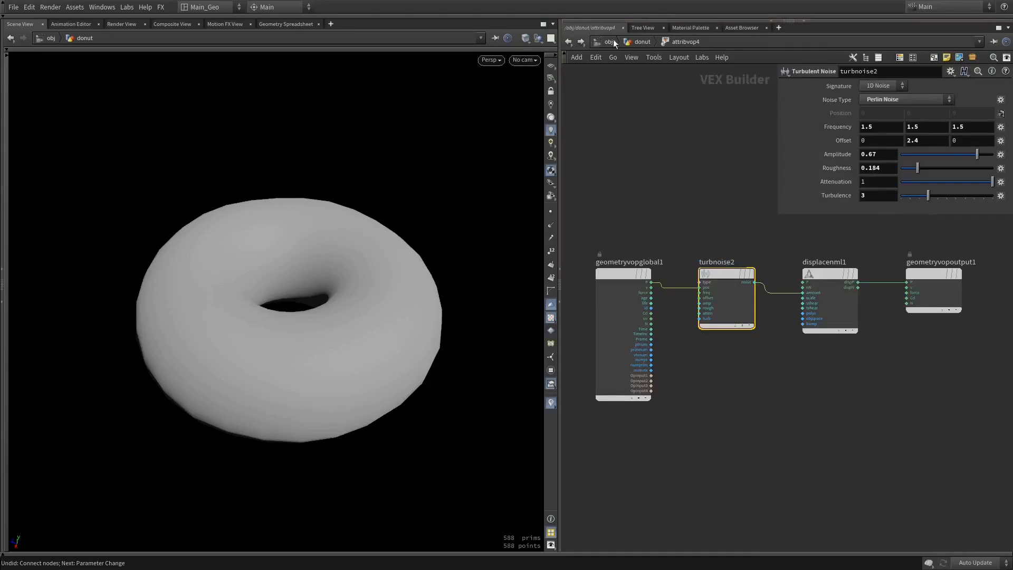
left_click(641, 41)
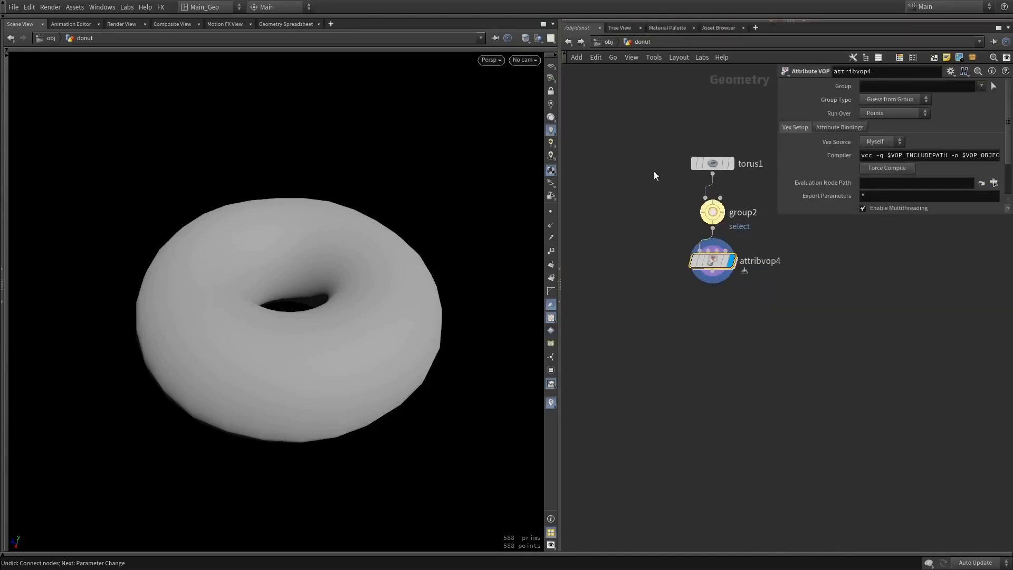
mouse_move(667, 139)
middle_mouse_down()
mouse_move(649, 163)
mouse_move(701, 144)
mouse_move(680, 154)
mouse_move(653, 147)
middle_mouse_up()
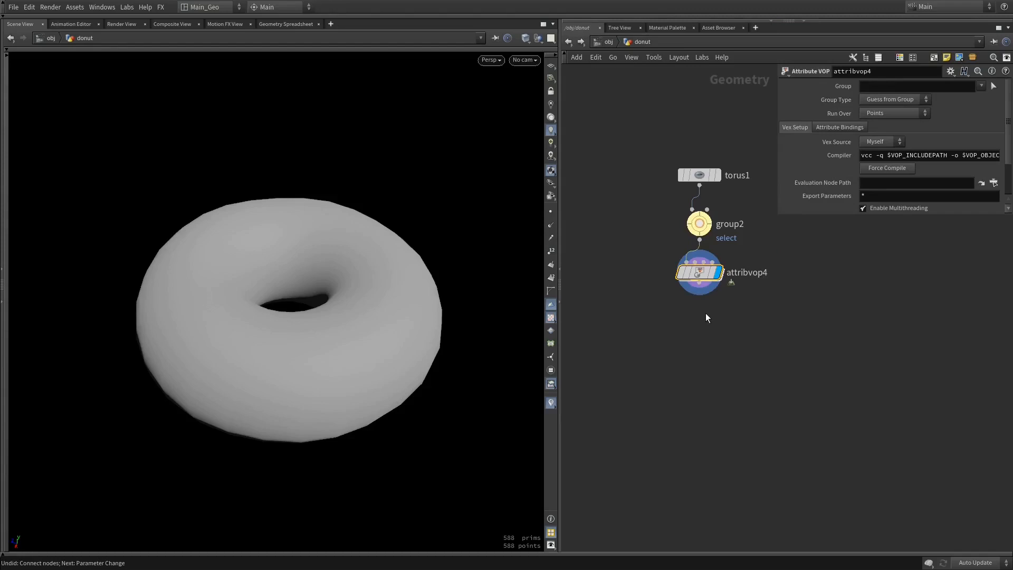
Add a Blast node connected below the Attribute VOP node
middle_click_drag(699, 282, 713, 258)
left_click(713, 257)
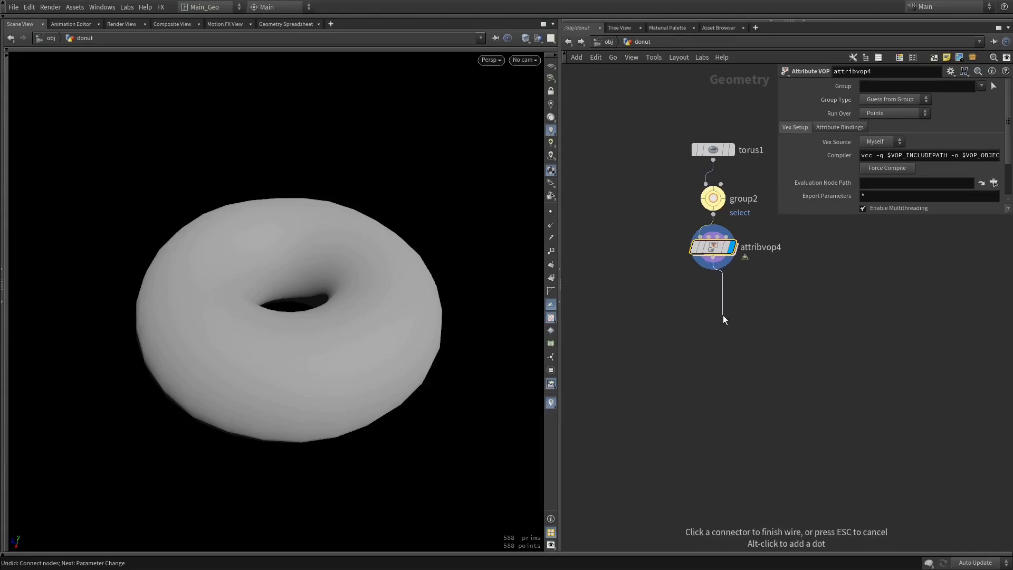
left_click(723, 315)
type("bhl")
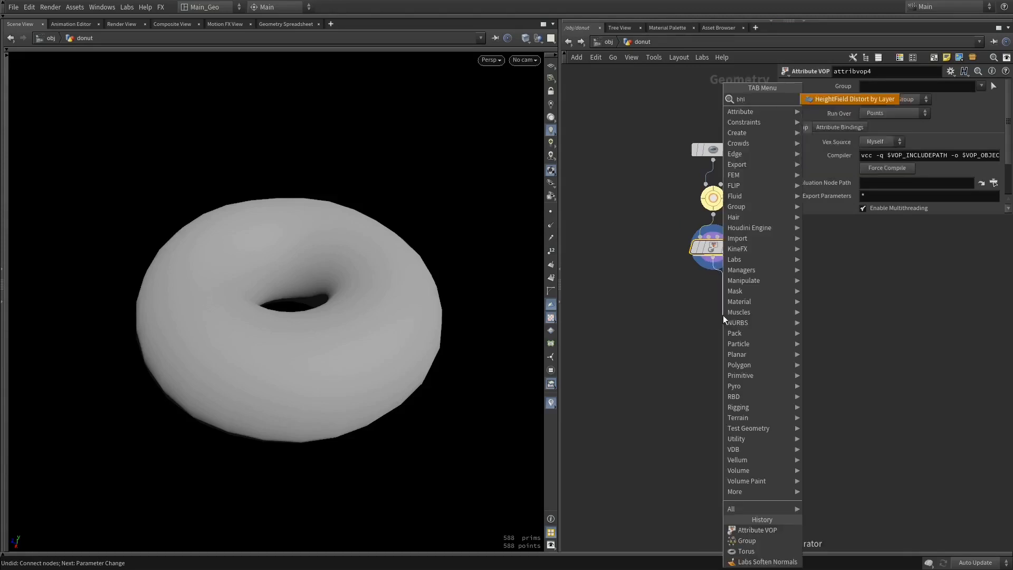
key("Return")
left_click(723, 315)
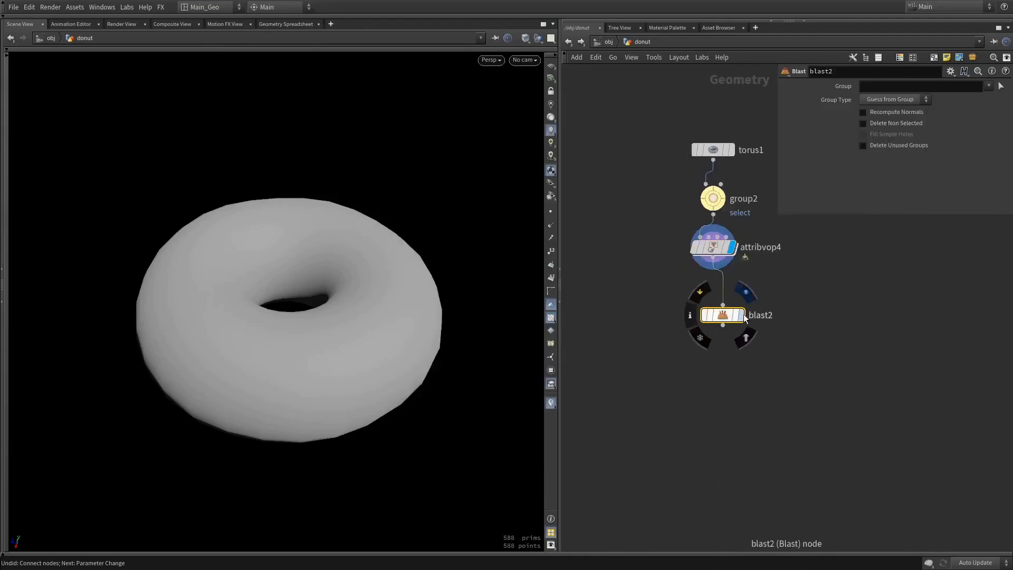
left_click_drag(727, 318, 734, 331)
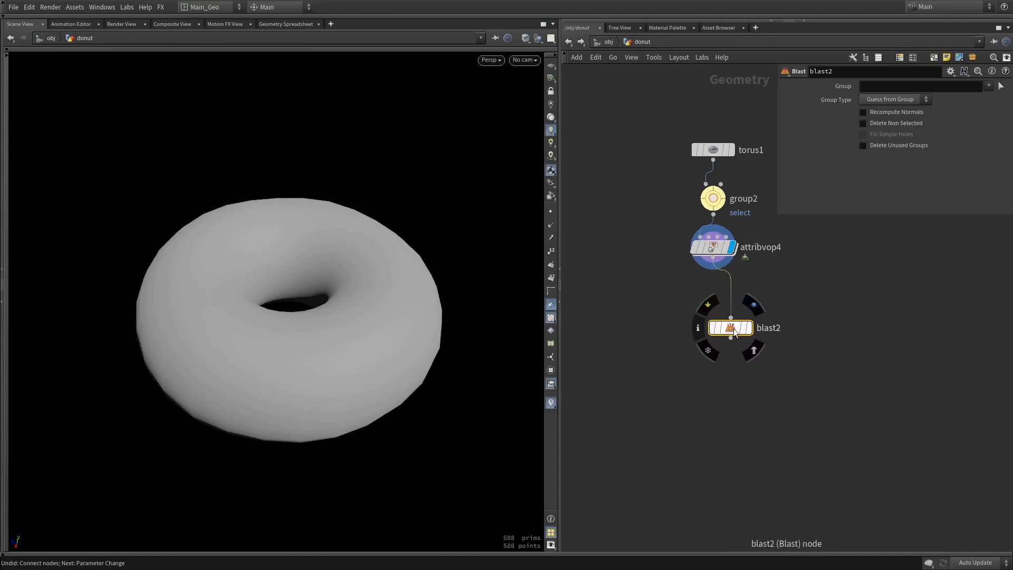
Set the Blast group to select, display the Blast node, and show the group node's parameters
left_click_drag(470, 320, 457, 301, "alt")
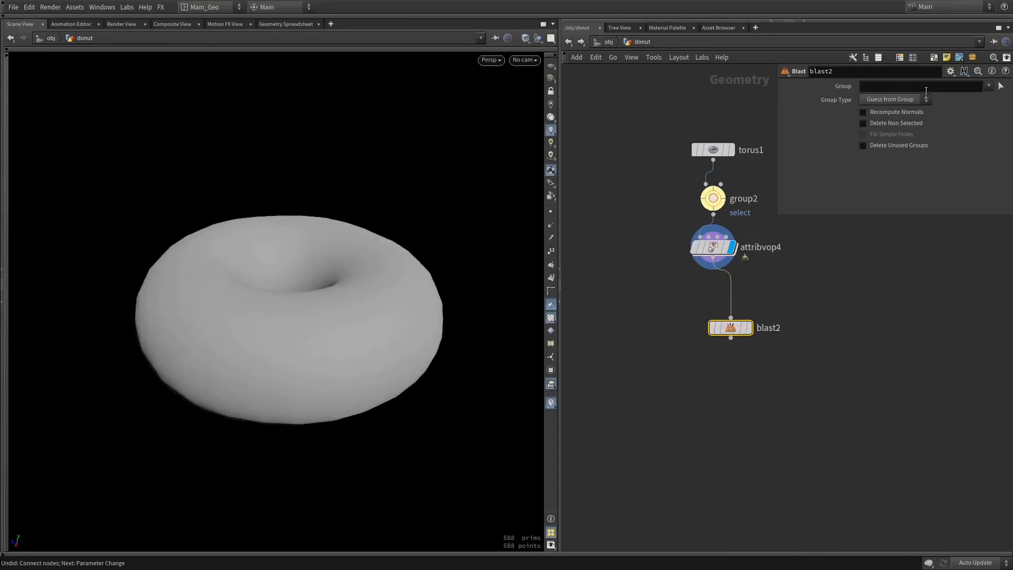
left_click(987, 86)
left_click(995, 97)
left_click(749, 328)
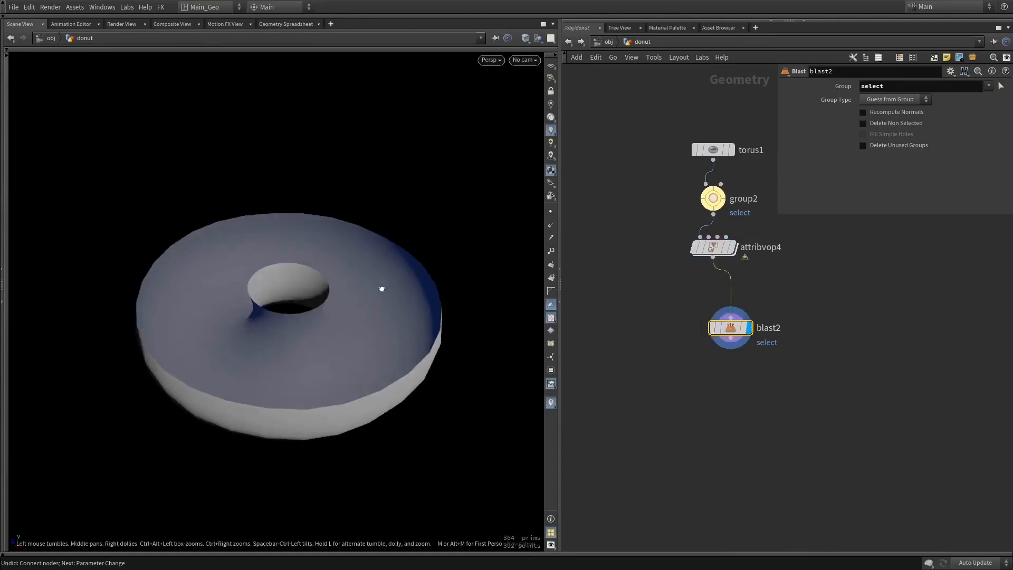
left_click(713, 200)
middle_click_drag(792, 253, 761, 241)
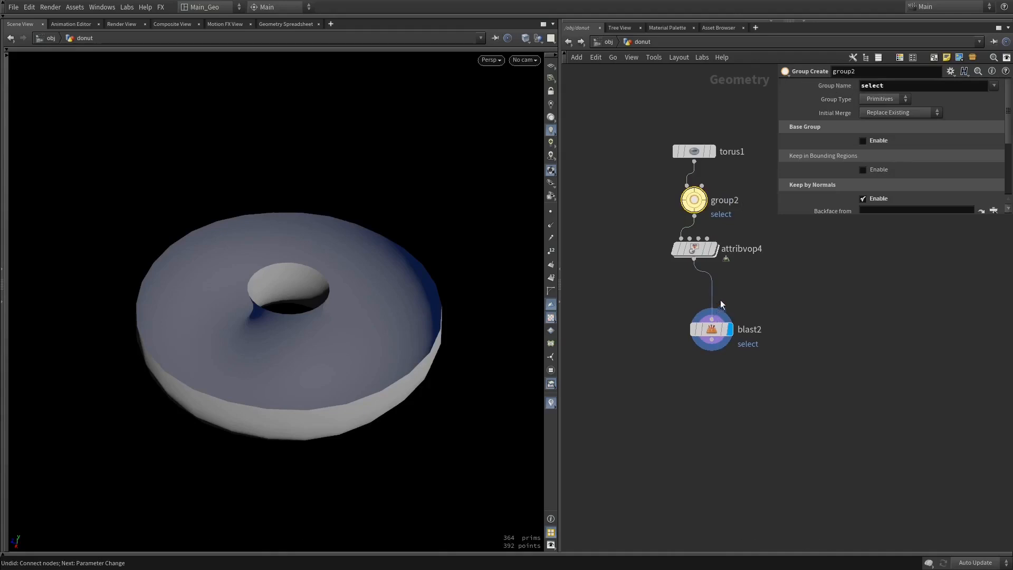
Set the Blast node's group type to Primitives
left_click(725, 326)
middle_click_drag(739, 346, 774, 334)
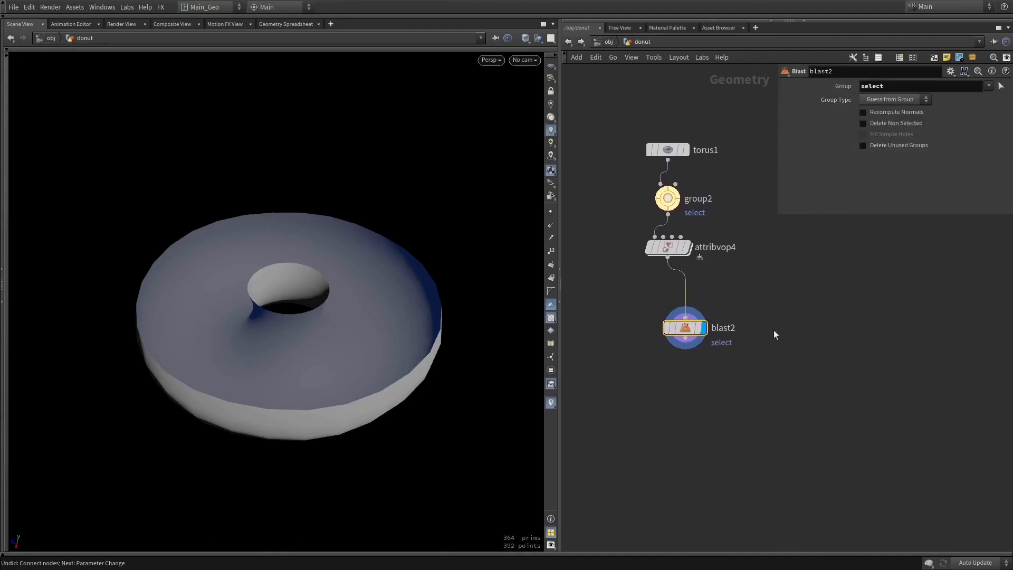
left_click(891, 100)
left_click(888, 100)
left_click(911, 100)
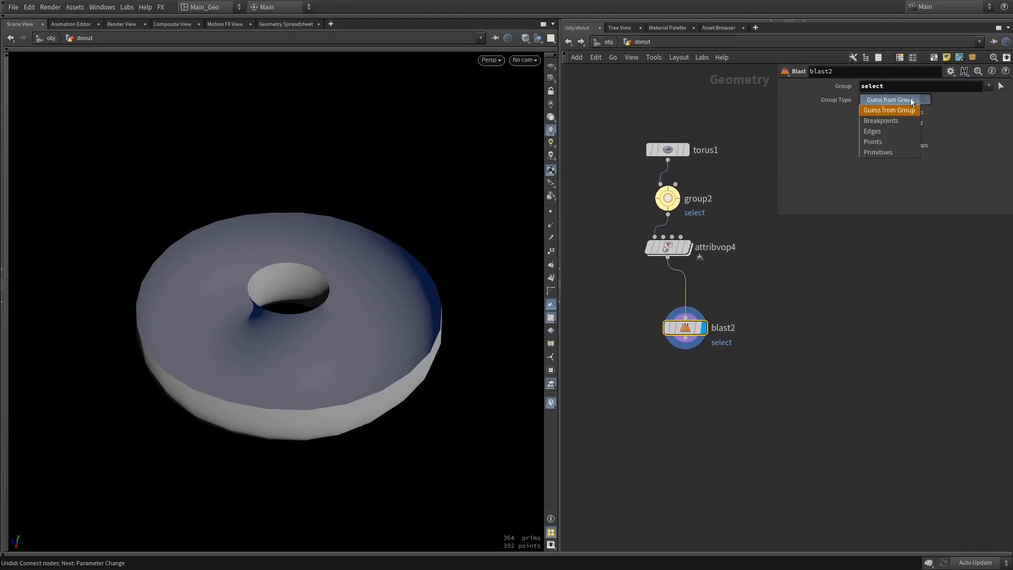
left_click(885, 152)
Place the Blast node directly under the Attribute VOP and enable Delete Non Selected on it
left_click(676, 198)
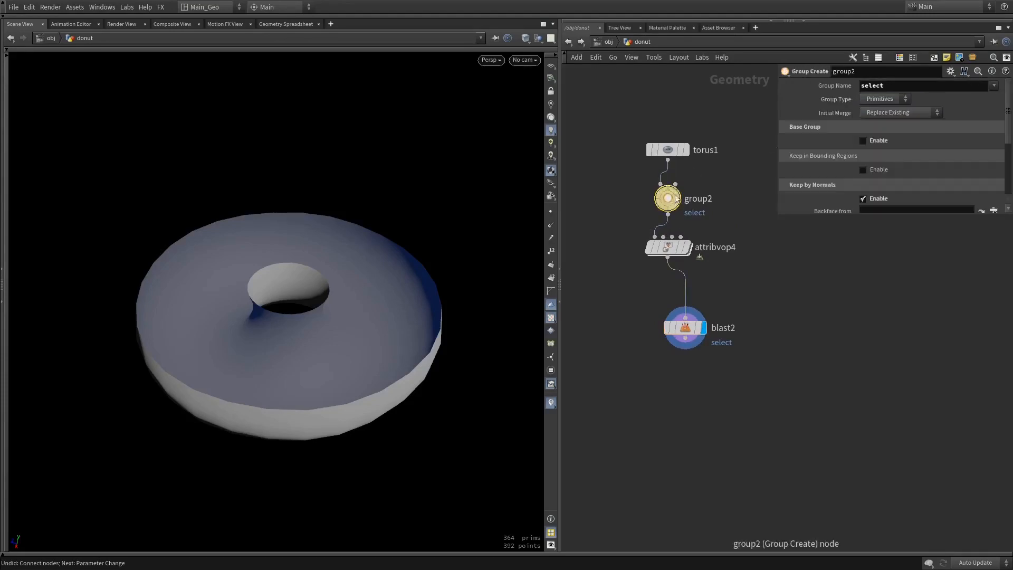
mouse_move(665, 224)
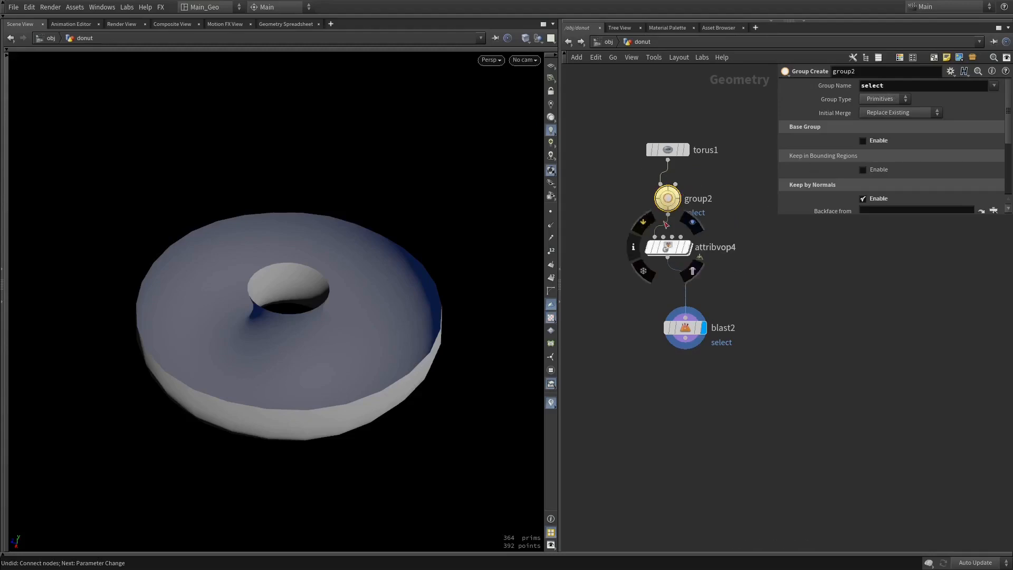
middle_click(685, 328)
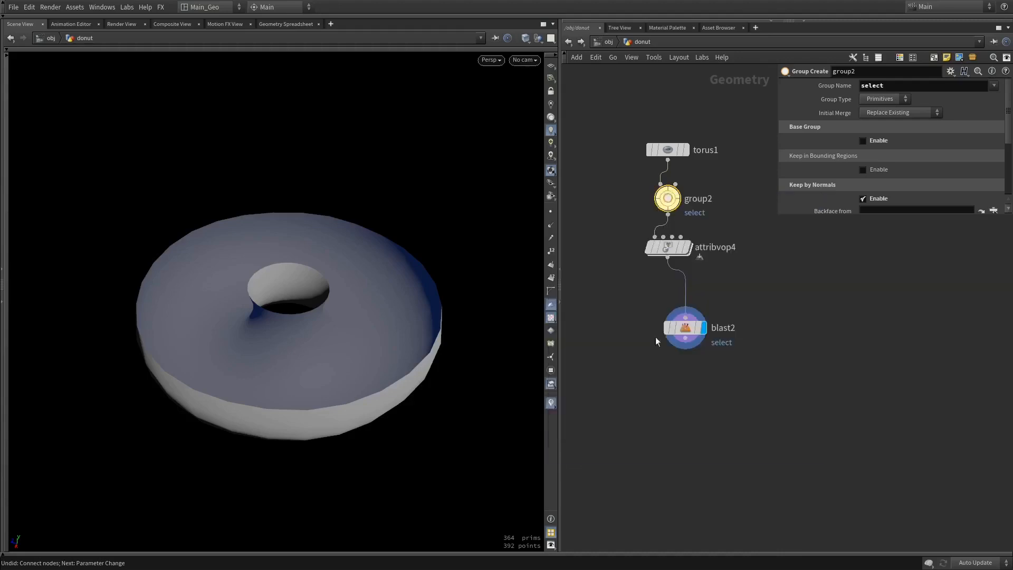
middle_click(667, 255)
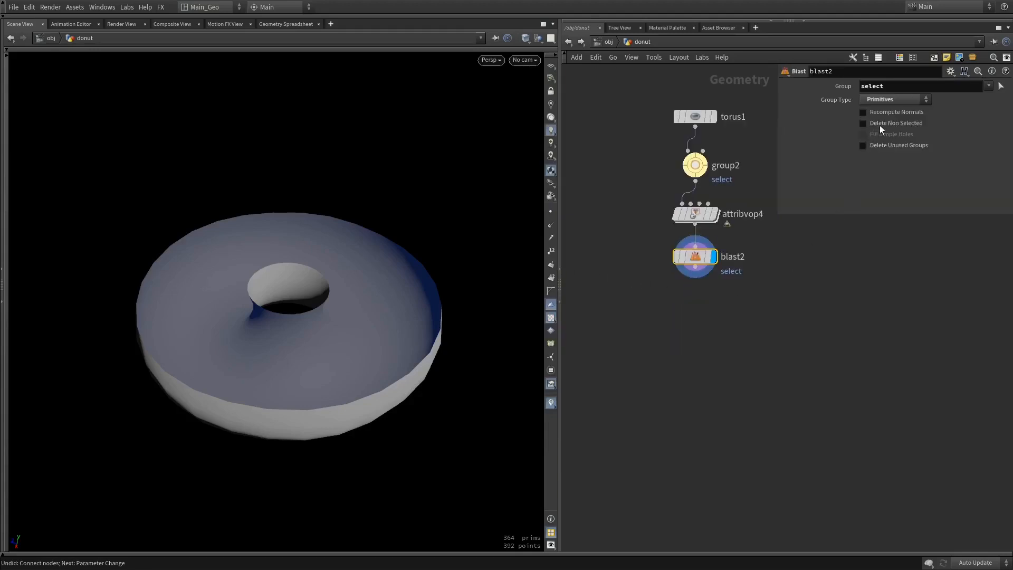
left_click(899, 125)
left_click_drag(402, 272, 385, 242)
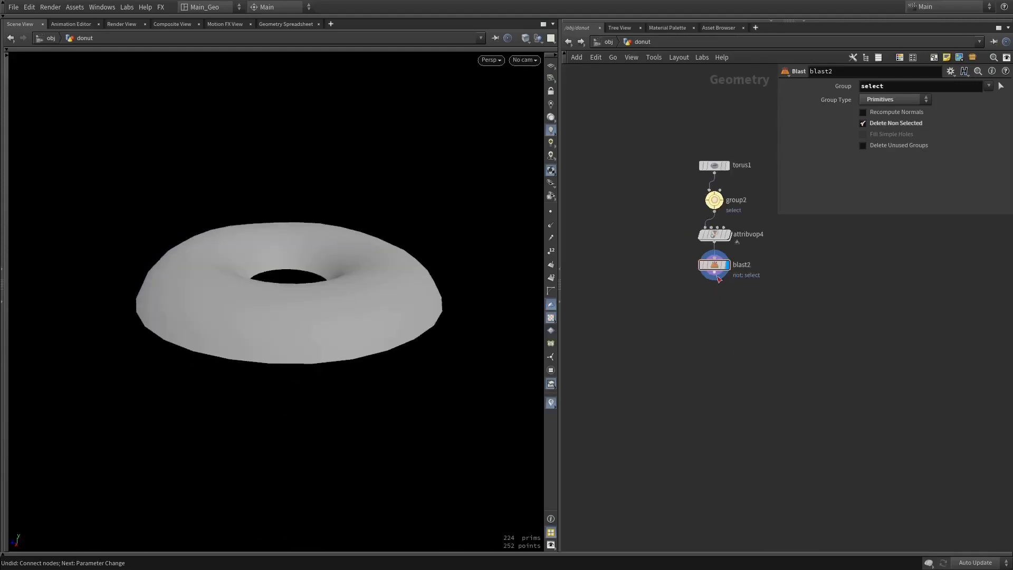
Add a PolyExtrude node connected to the Blast output and display it
left_click(715, 274)
key("Tab")
type("po")
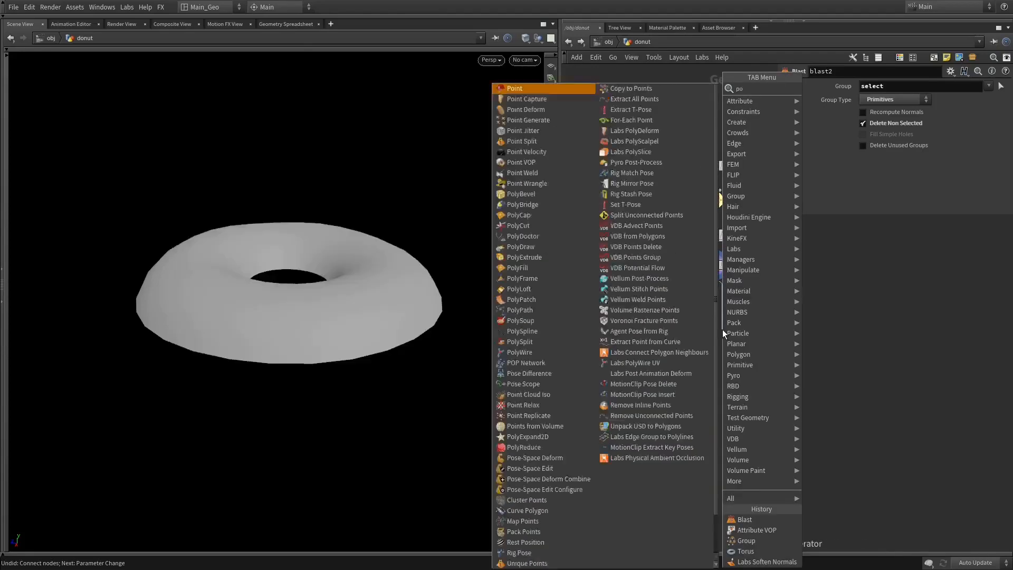
type("ly")
key("Down")
key("Down")
key("Down")
key("Down")
key("Down")
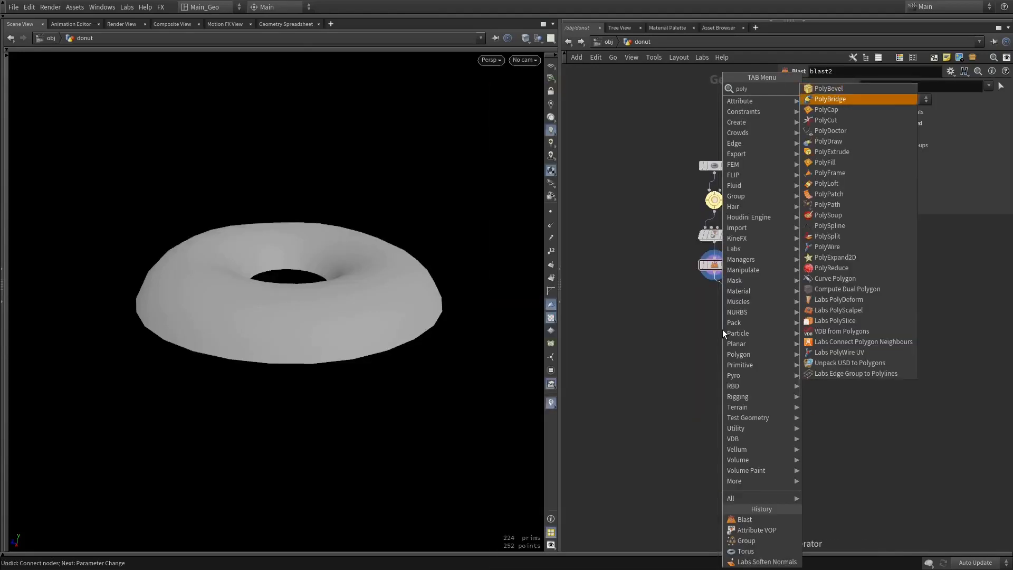
key("Down")
key("Return")
left_click(722, 330)
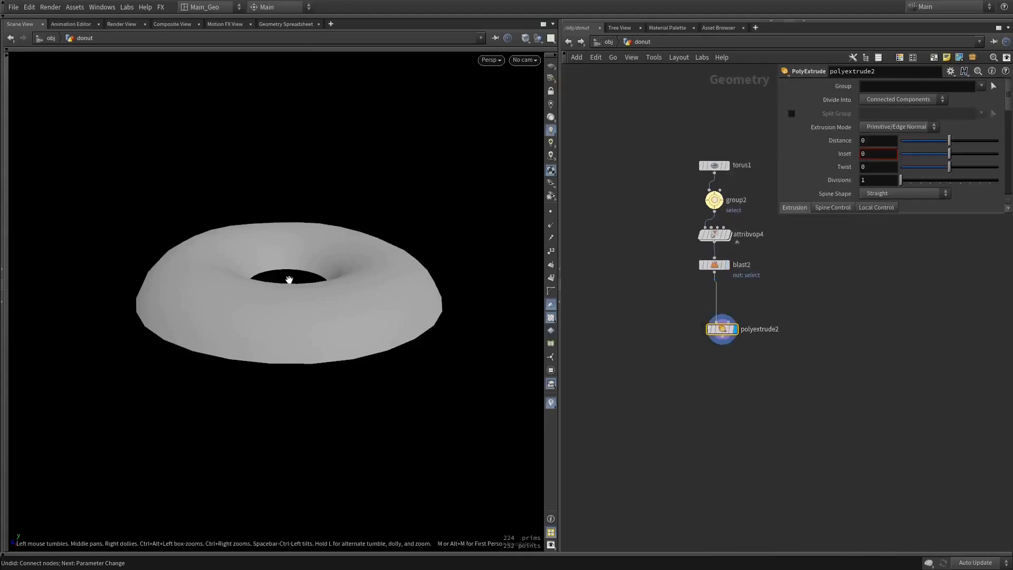
Set the PolyExtrude distance to 0.06 and enable Output Back to close the shell
left_click_drag(289, 280, 426, 325)
left_click_drag(444, 276, 359, 248)
middle_click_drag(877, 145, 900, 165)
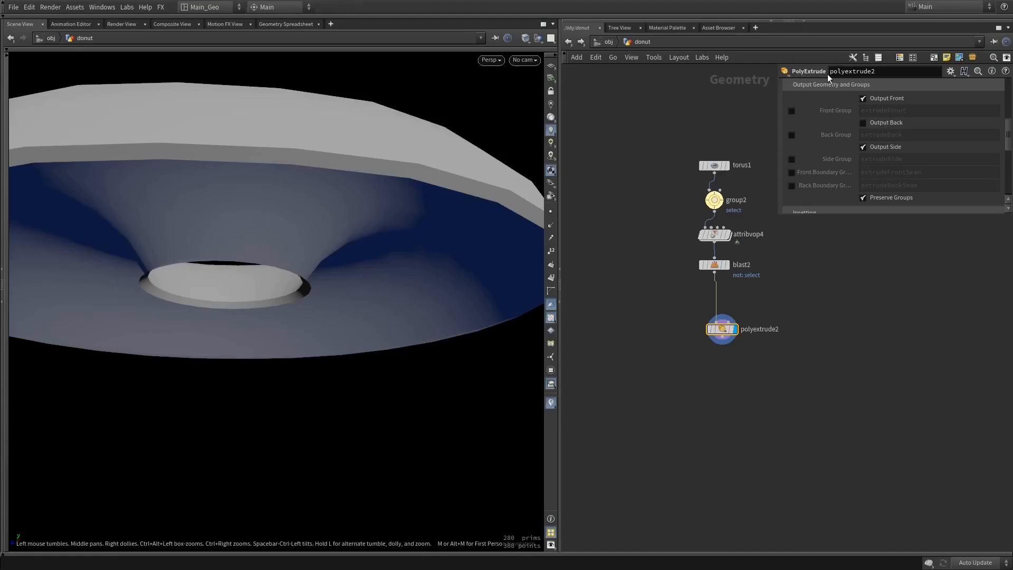
left_click(885, 123)
left_click_drag(455, 155, 448, 230)
left_click_drag(366, 283, 347, 257)
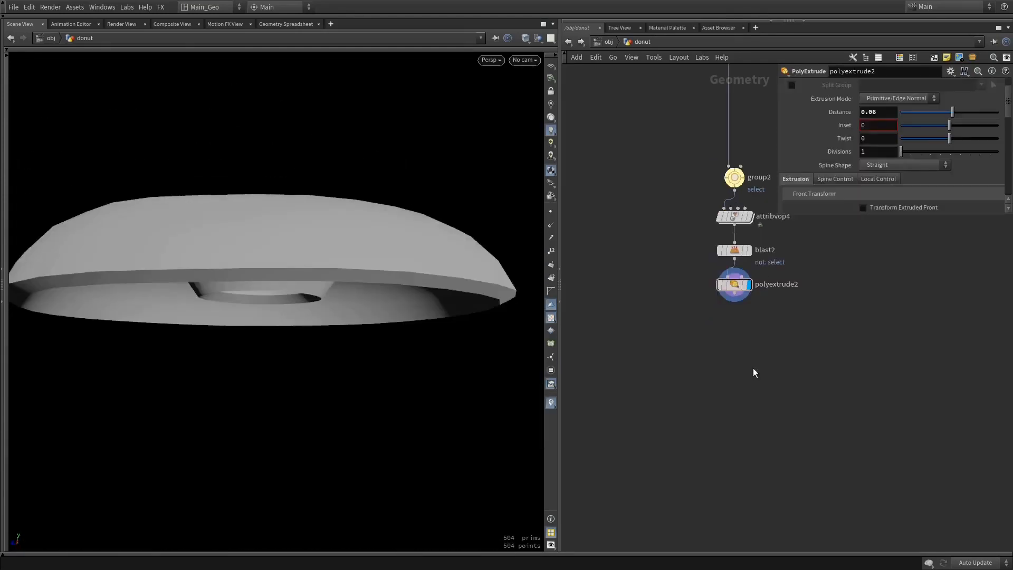
Select the torus node to show its parameters
left_click(642, 139)
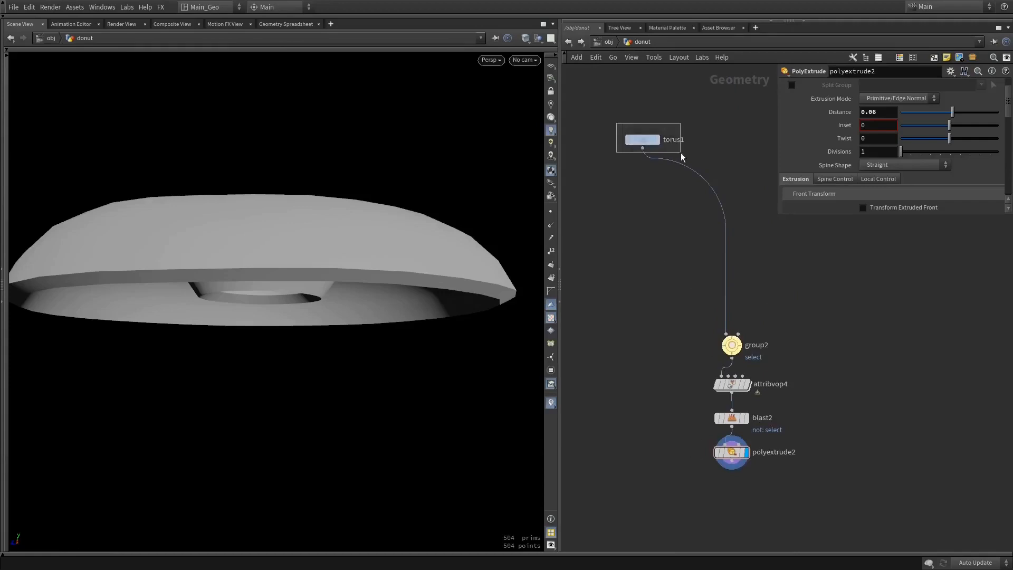
middle_click_drag(640, 267, 649, 176)
middle_click_drag(728, 383, 749, 346)
Add a VDB from Polygons node connected to the PolyExtrude output
left_click_drag(765, 335, 762, 407)
type("c")
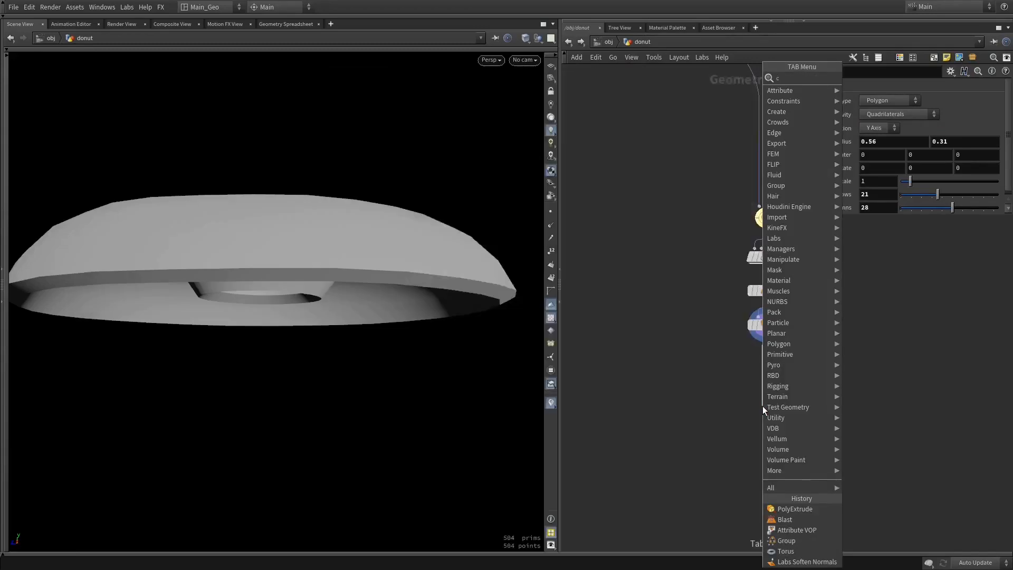
type("onv f")
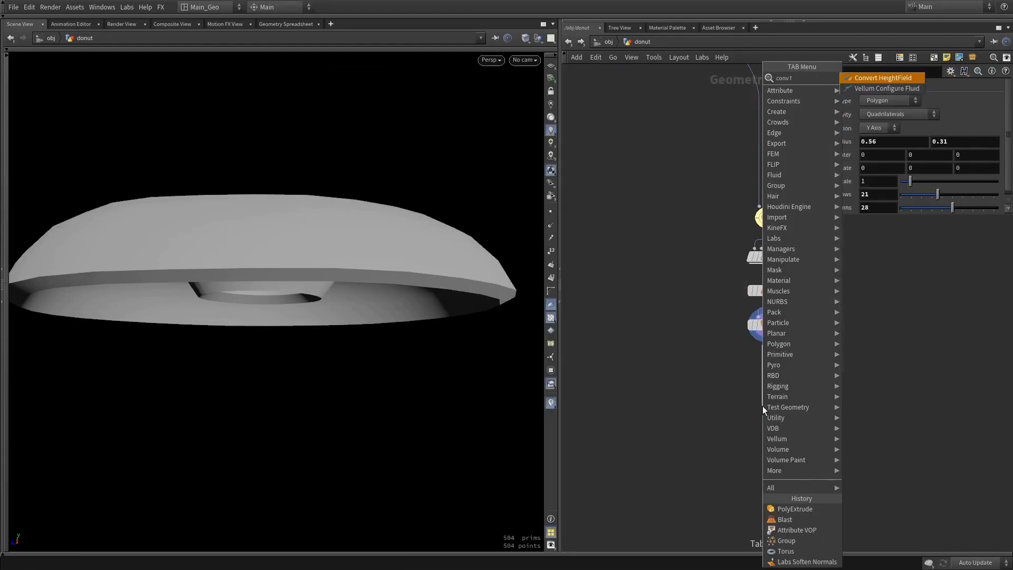
key("BackSpace")
key("BackSpace")
key("BackSpace")
key("BackSpace")
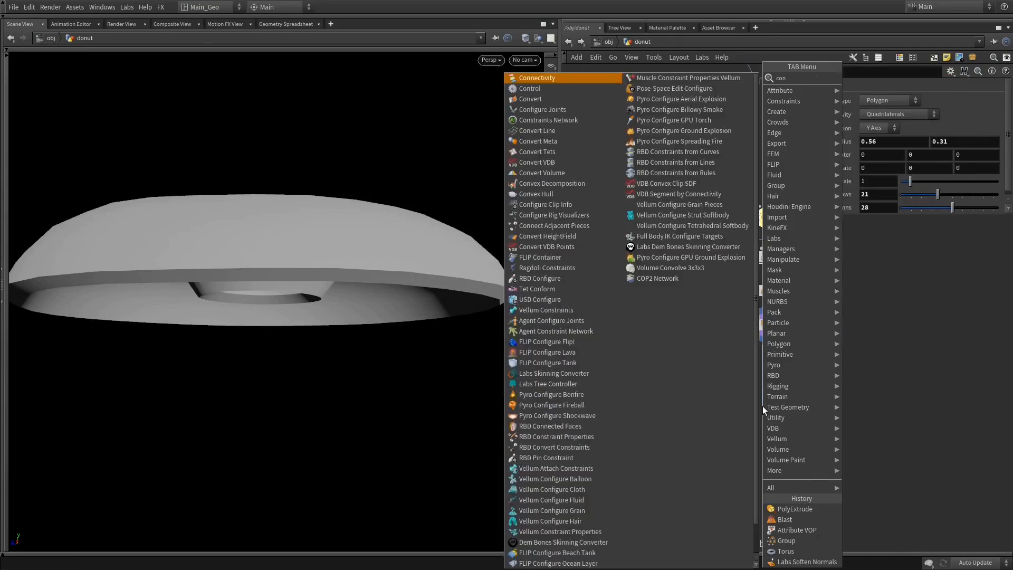
key("BackSpace")
key("BackSpace")
type("vd")
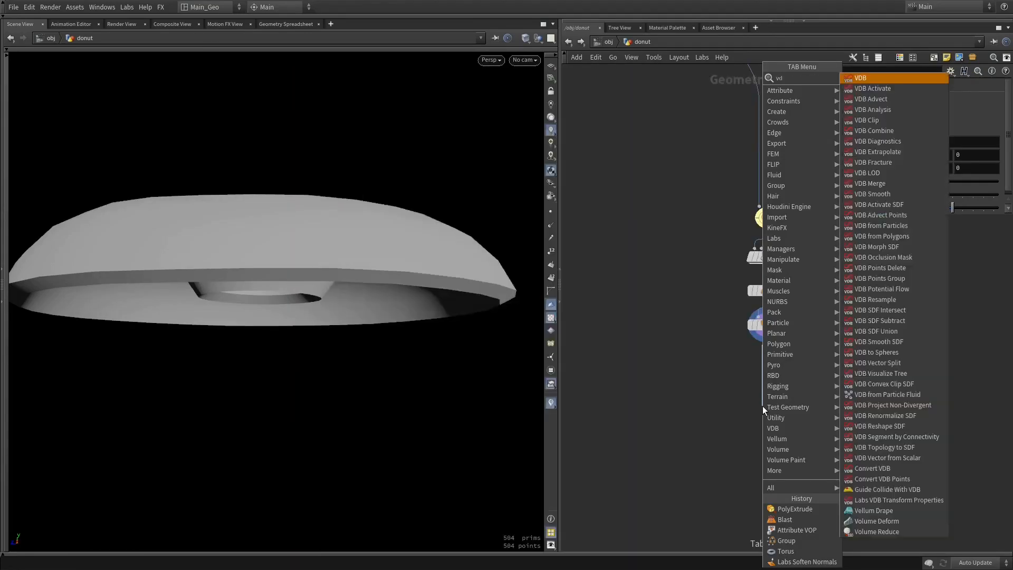
type("b fr")
key("Down")
key("Down")
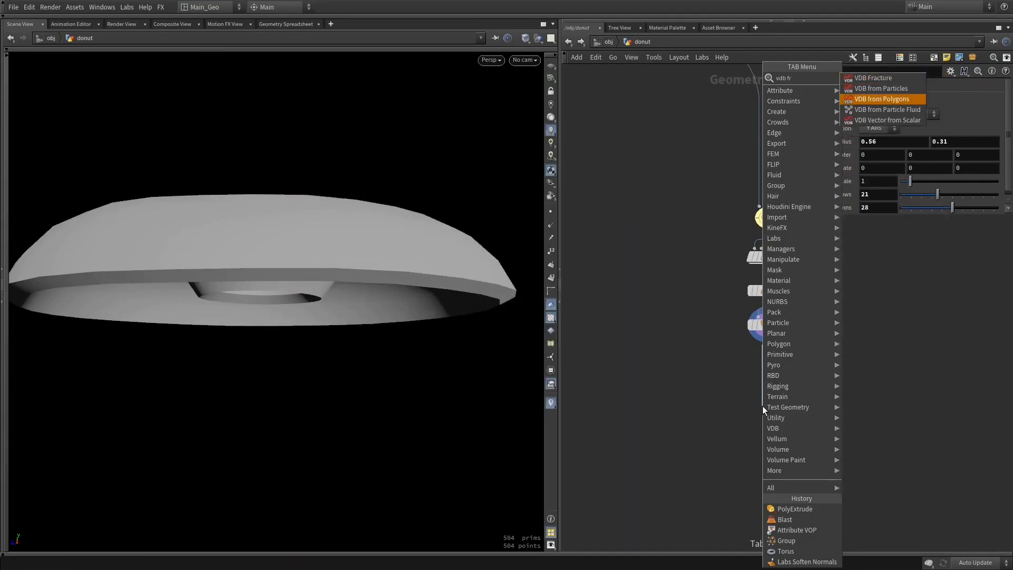
key("Return")
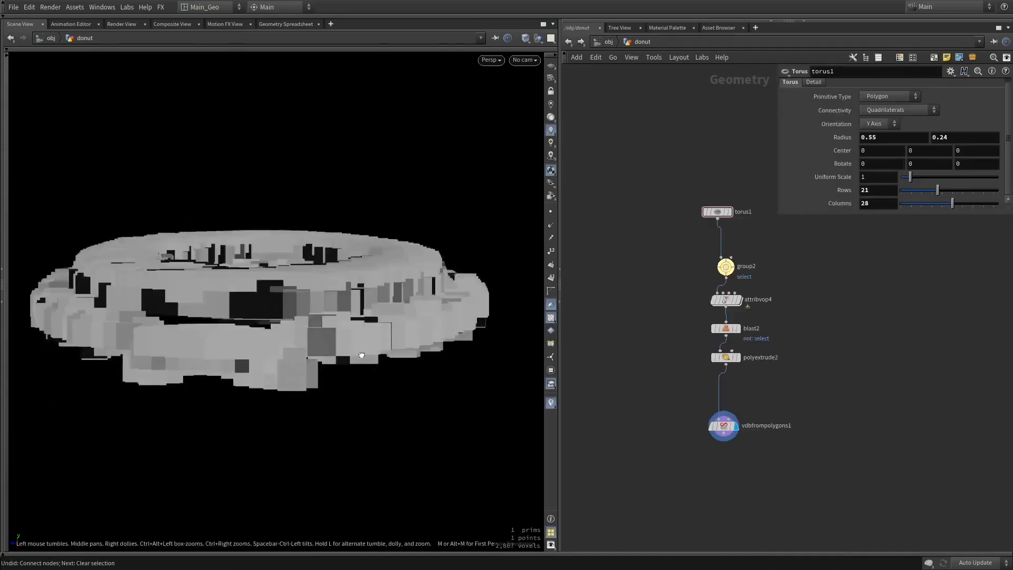
Display the VDB from Polygons node and set the PolyExtrude distance to 0.13
left_click_drag(357, 350, 355, 384)
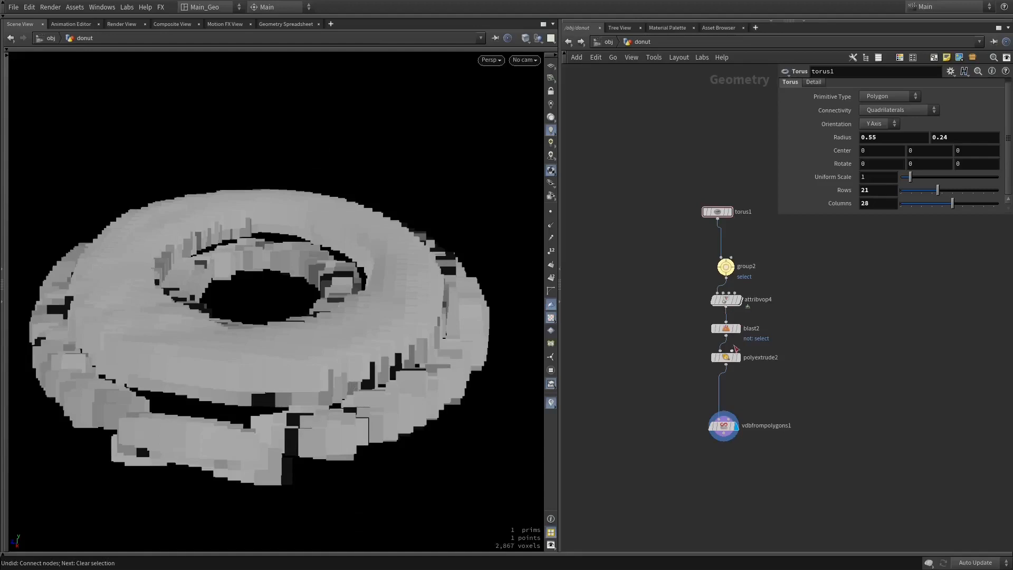
left_click(726, 357)
mouse_move(893, 111)
middle_mouse_down()
mouse_move(896, 130)
mouse_move(912, 130)
mouse_move(879, 109)
mouse_move(880, 124)
middle_mouse_up()
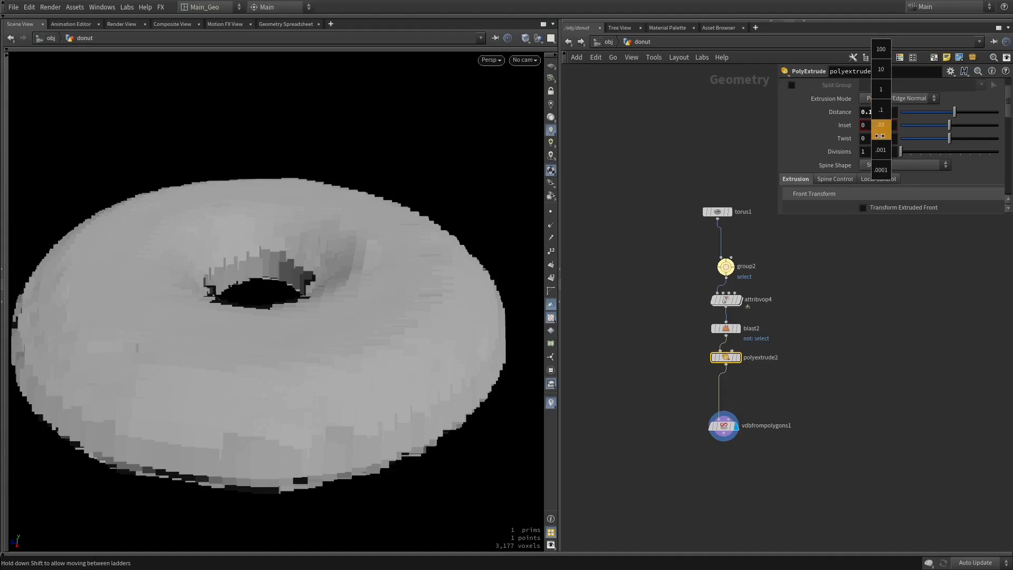
middle_click_drag(880, 135, 899, 130)
mouse_move(422, 314)
left_mouse_down("alt")
mouse_move(423, 200)
mouse_move(423, 305)
left_mouse_up("alt")
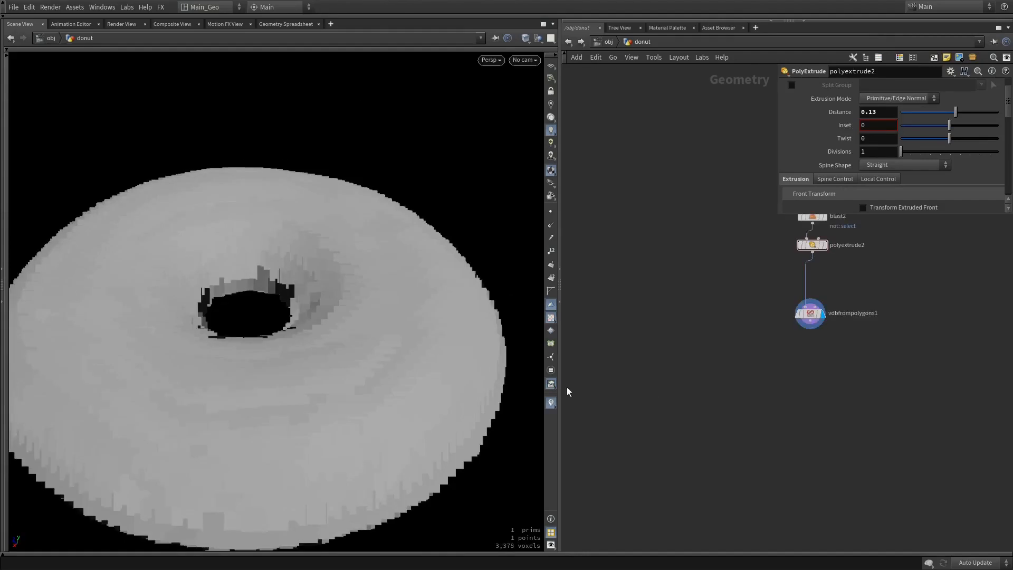
right_click_drag(501, 325, 416, 325)
mouse_move(422, 364)
left_mouse_down()
mouse_move(401, 211)
mouse_move(344, 264)
mouse_move(420, 378)
left_mouse_up()
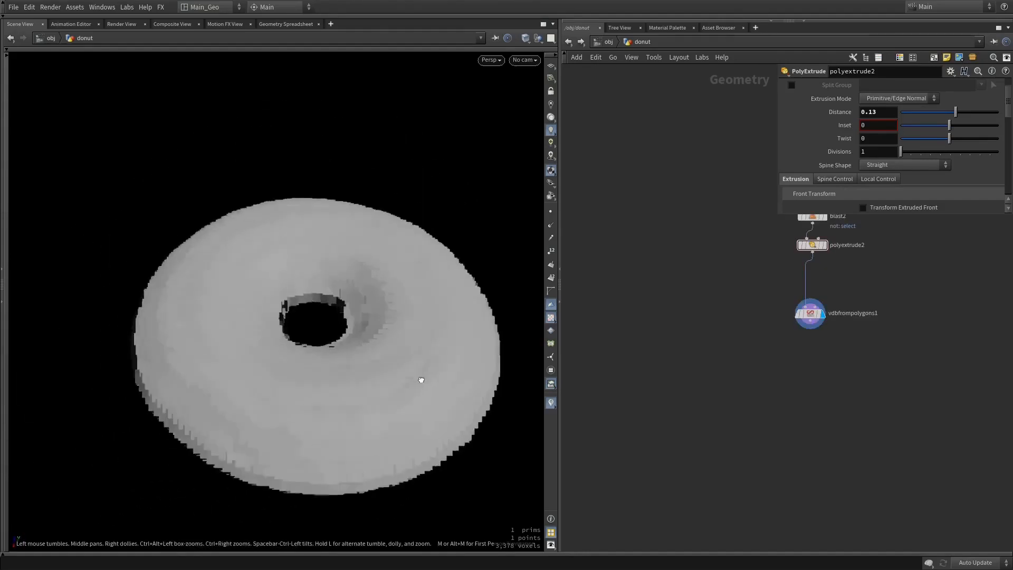
left_click_drag(357, 361, 303, 211)
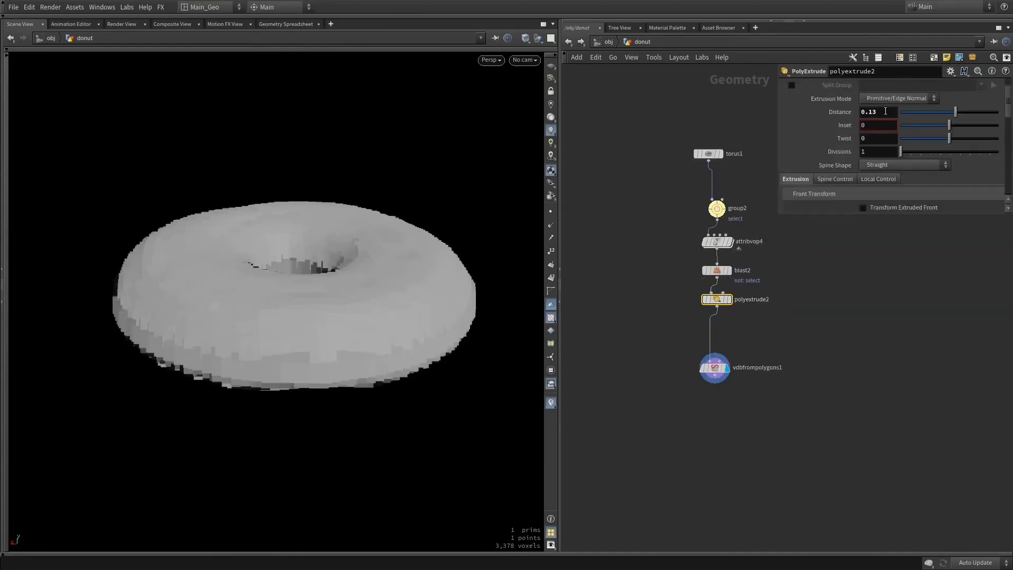
Set the PolyExtrude distance to 0.21 and the torus radii to 0.62 and 0.2
middle_click_drag(885, 111, 929, 131)
left_click_drag(342, 222, 330, 158)
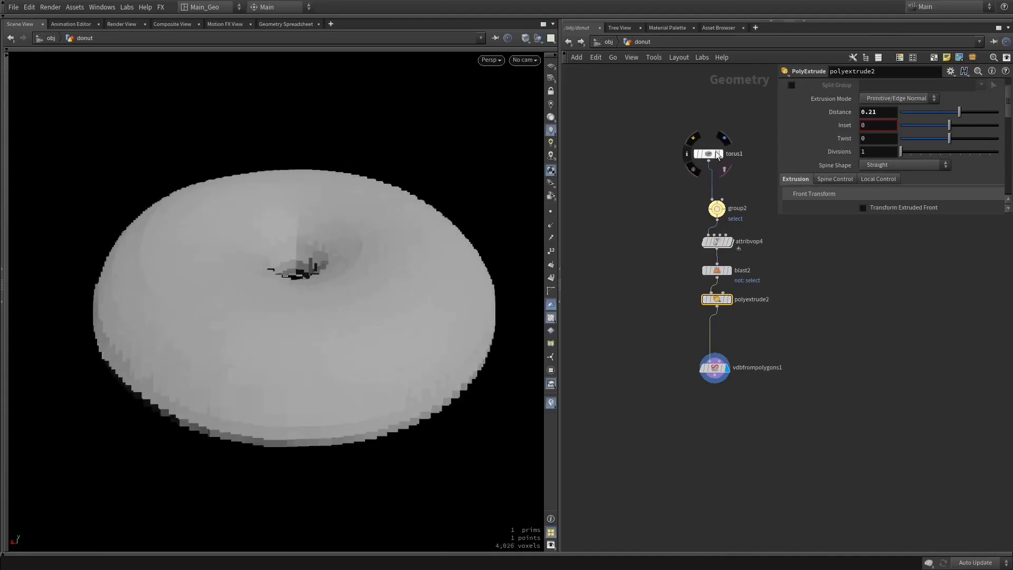
left_click(717, 153)
mouse_move(950, 137)
middle_mouse_down()
mouse_move(950, 152)
mouse_move(978, 153)
mouse_move(923, 158)
mouse_move(909, 139)
mouse_move(917, 150)
mouse_move(949, 145)
middle_mouse_up()
left_click_drag(335, 271, 319, 252)
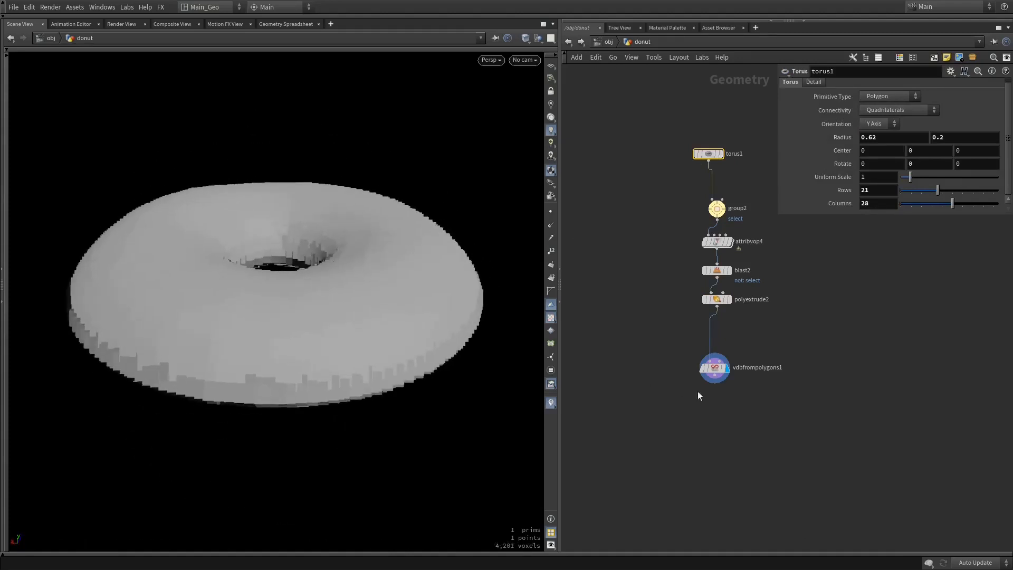
Enable Fill Interior on the VDB from Polygons node and add a Volume VOP node connected below it
left_click(714, 368)
middle_click_drag(788, 346, 815, 289)
left_click_drag(741, 319, 741, 370)
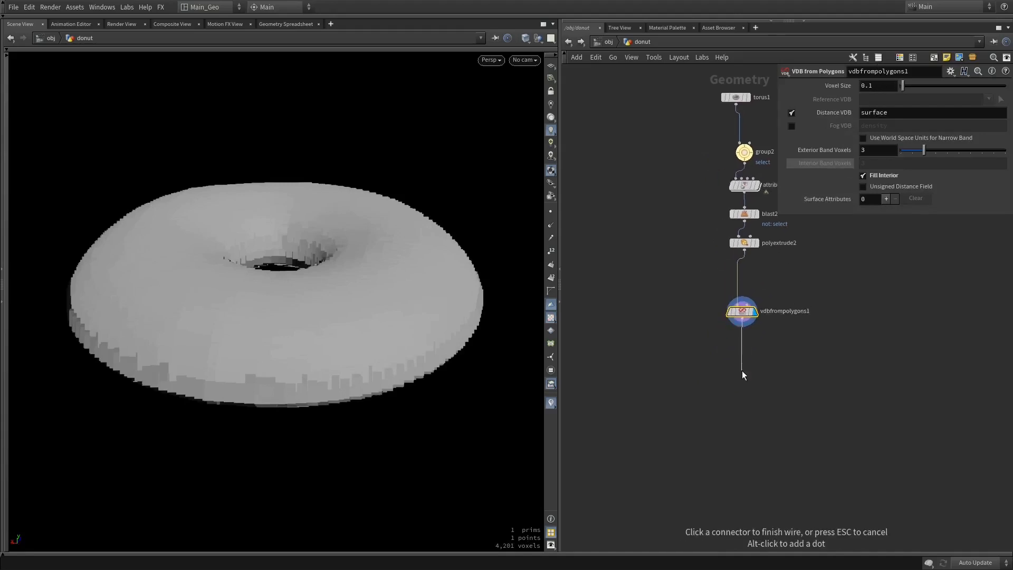
left_click(741, 370)
type("vom")
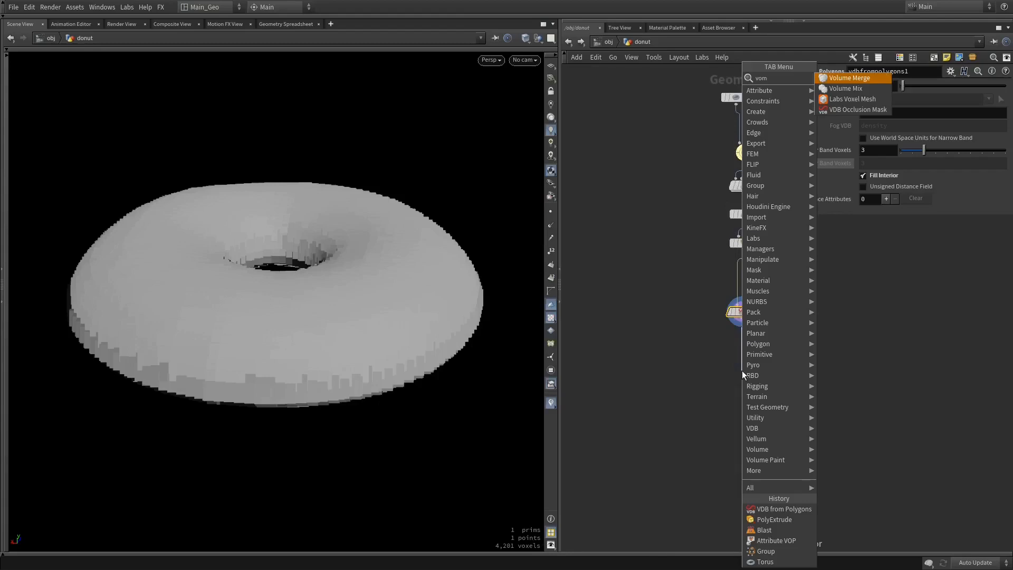
key("BackSpace")
key("BackSpace")
key("BackSpace")
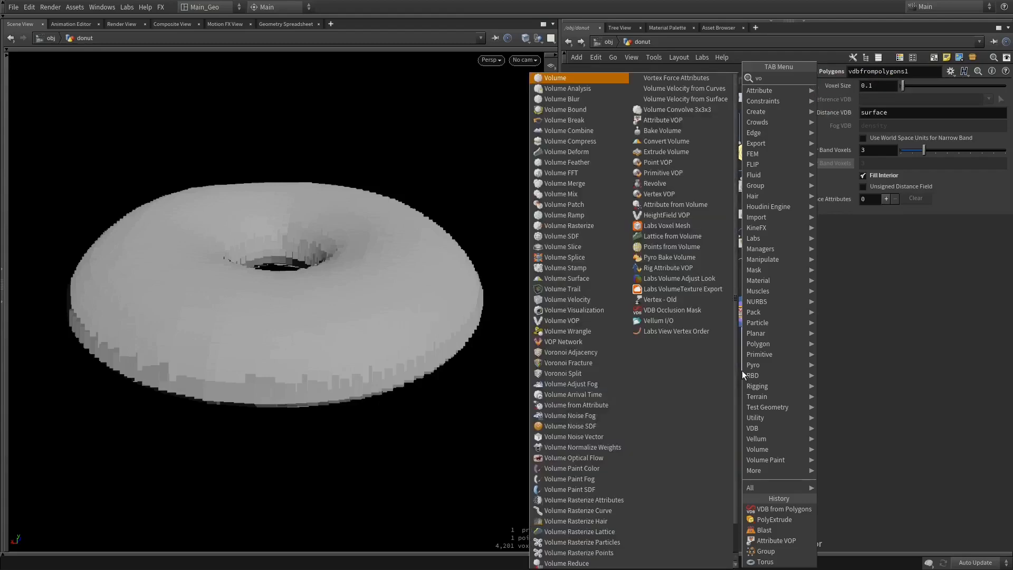
type("vop v")
key("Down")
key("Return")
left_click(742, 370)
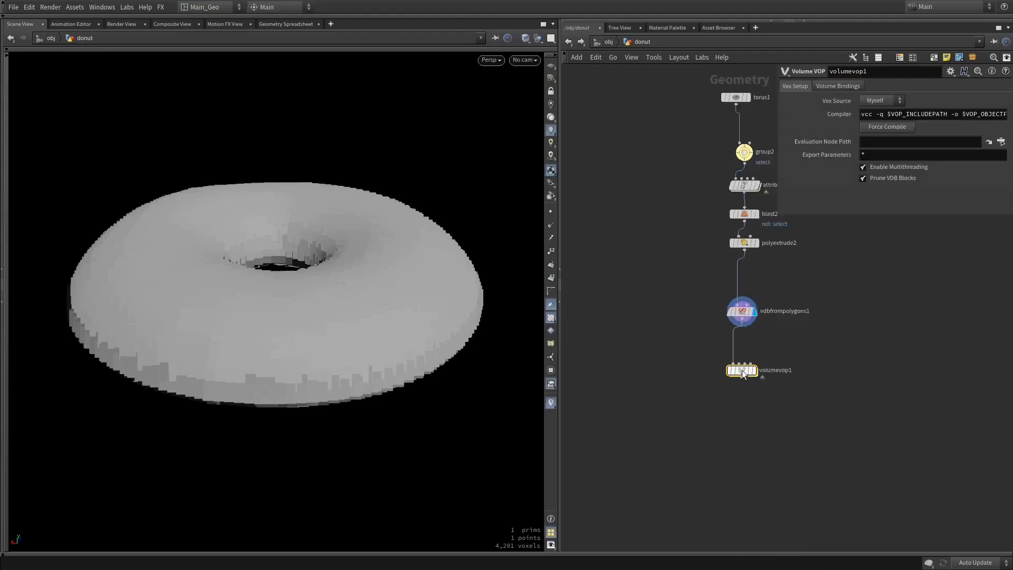
Turn off Autobind by Name, enable Bind Each to Density on the Volume VOP, display it, and check the VDB node's info
left_click(834, 85)
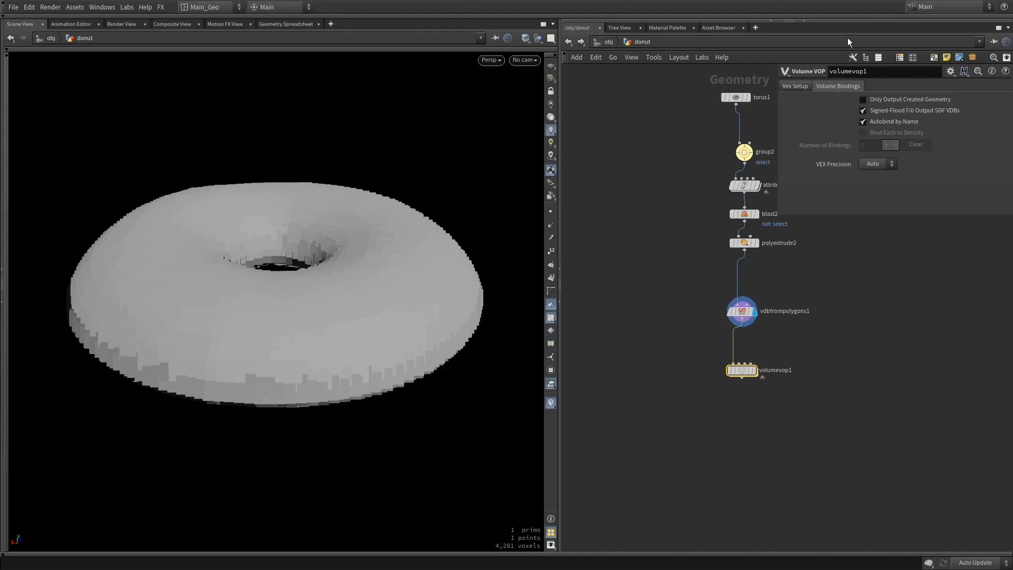
left_click(888, 121)
left_click(884, 133)
left_click(752, 370)
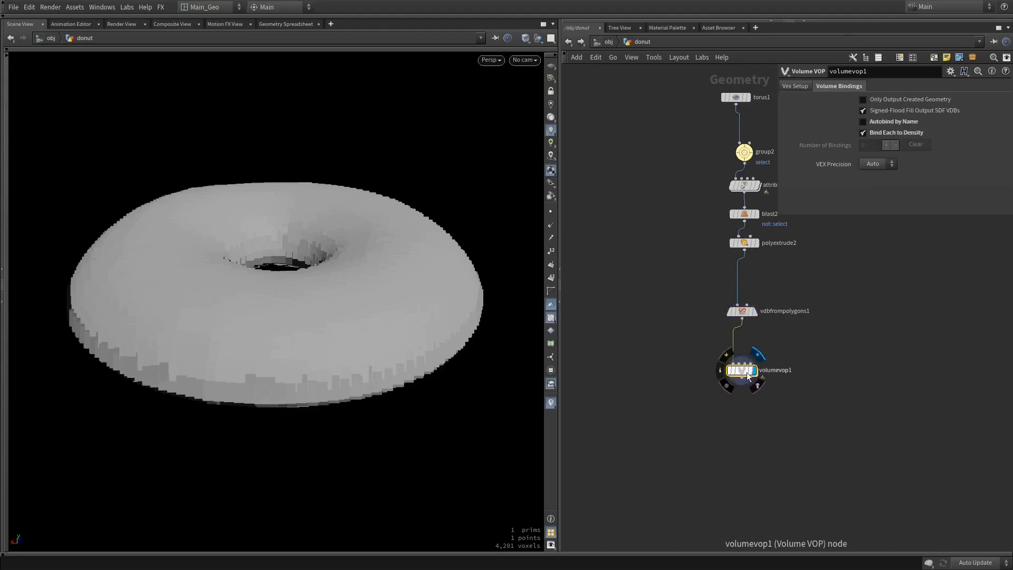
middle_click(741, 312)
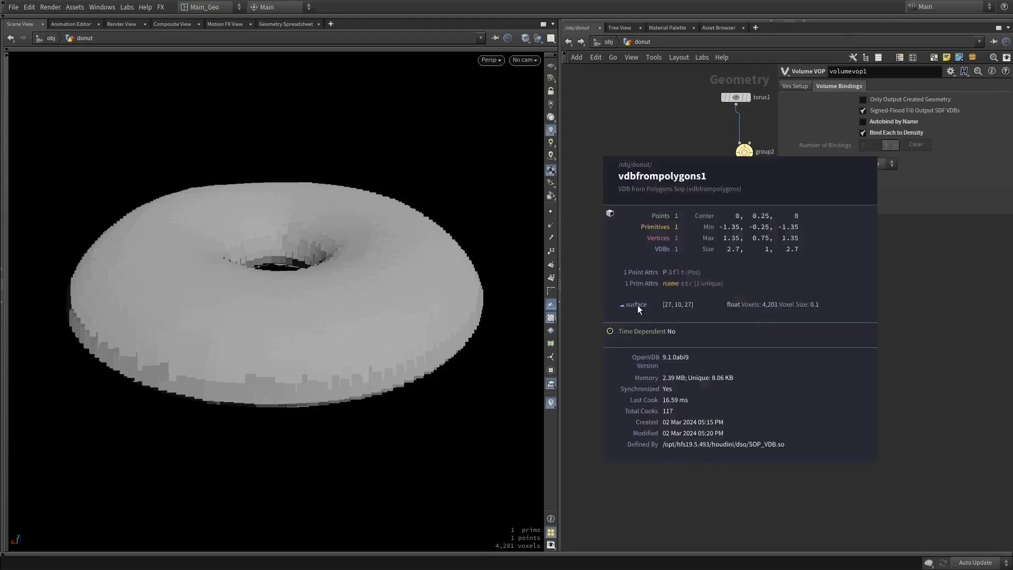
Open the Volume VOP's network and add a Turbulent Noise node with its position input fed by the global P
double_click(741, 369)
middle_click_drag(722, 317, 650, 344)
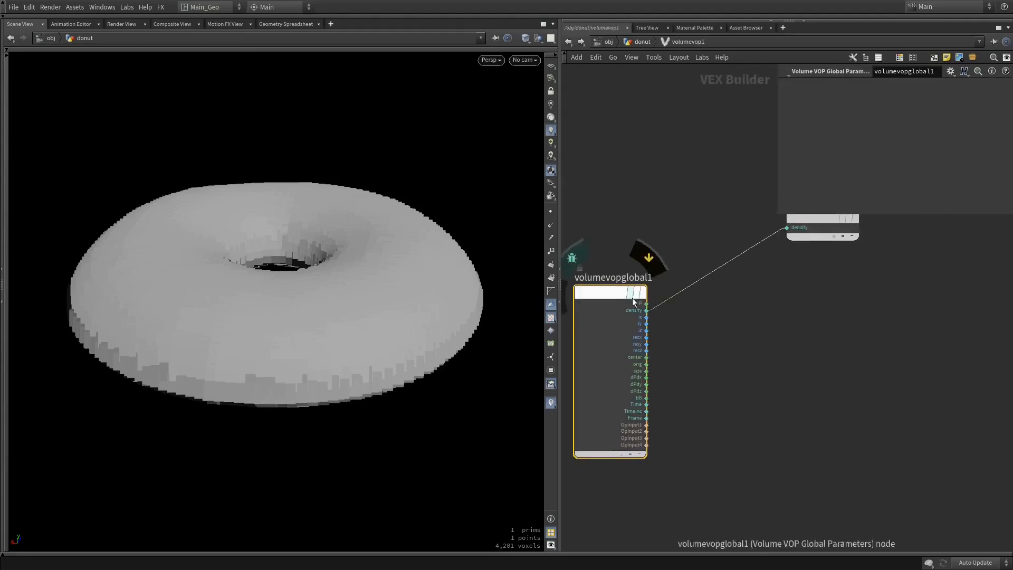
left_click_drag(814, 230, 975, 319)
key("Tab")
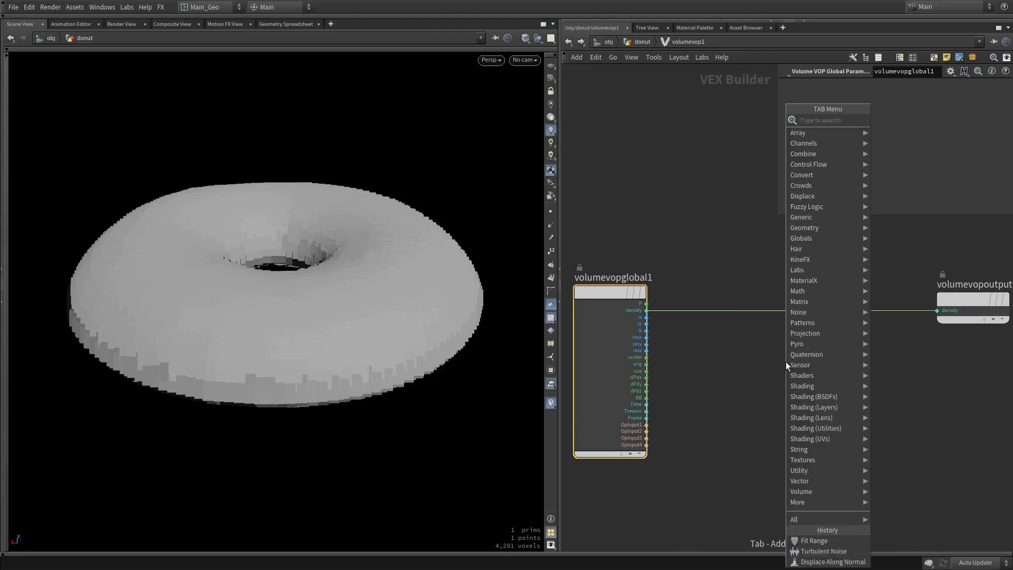
type("tu")
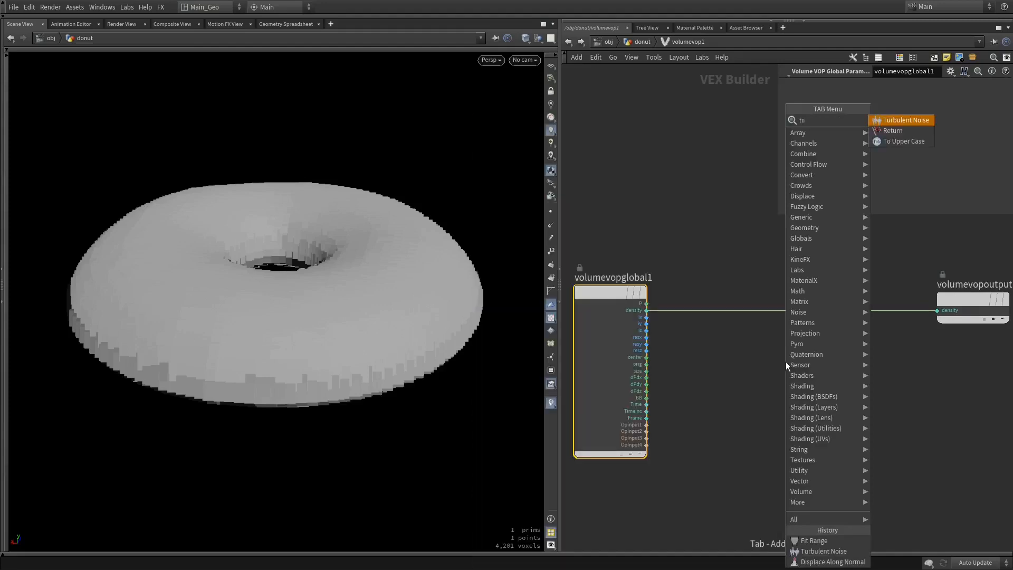
key("Return")
left_click(758, 370)
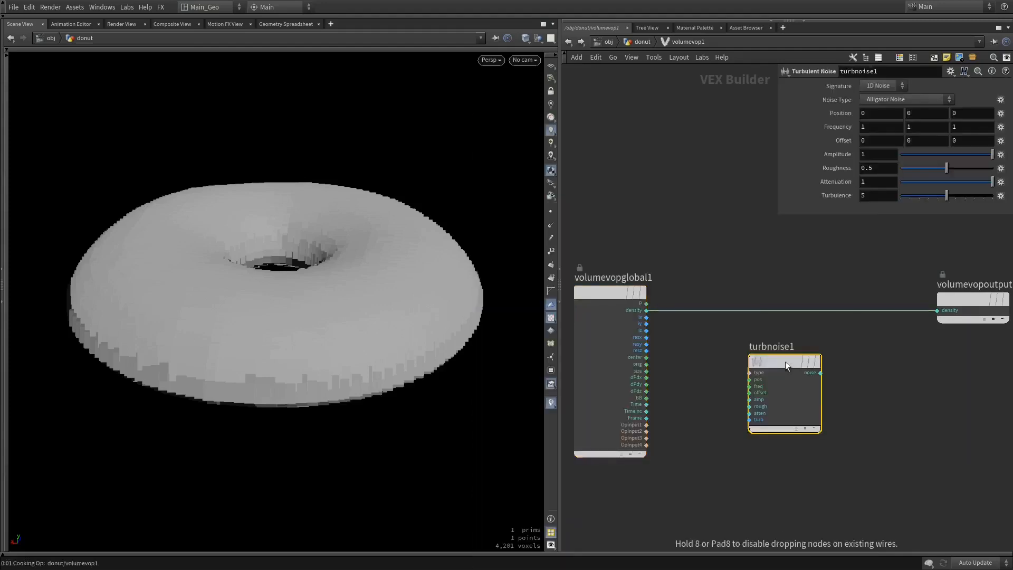
left_click_drag(750, 379, 651, 307)
Insert an Add node between density and the volume output, feed the turbulent noise into it, and return to the donut network to inspect the result
middle_click_drag(890, 342, 794, 309)
left_click_drag(880, 274, 949, 282)
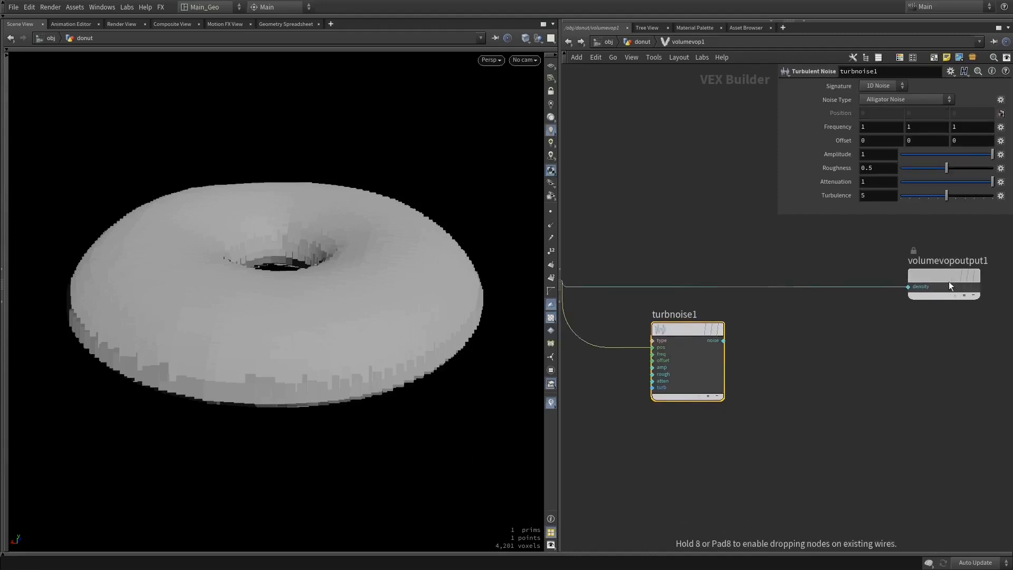
key("Tab")
type("add")
key("Return")
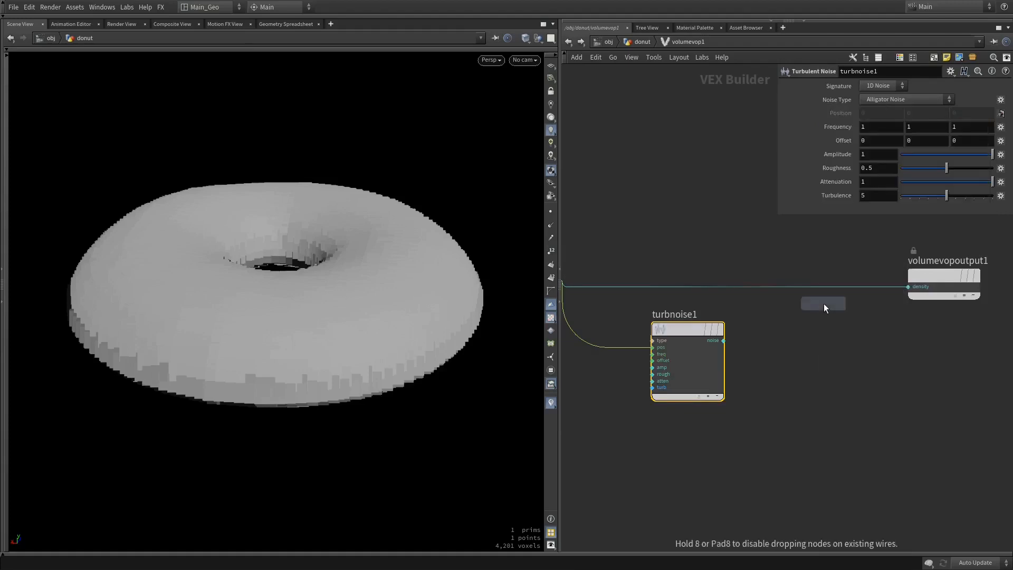
left_click(824, 289)
left_click_drag(795, 305, 725, 354)
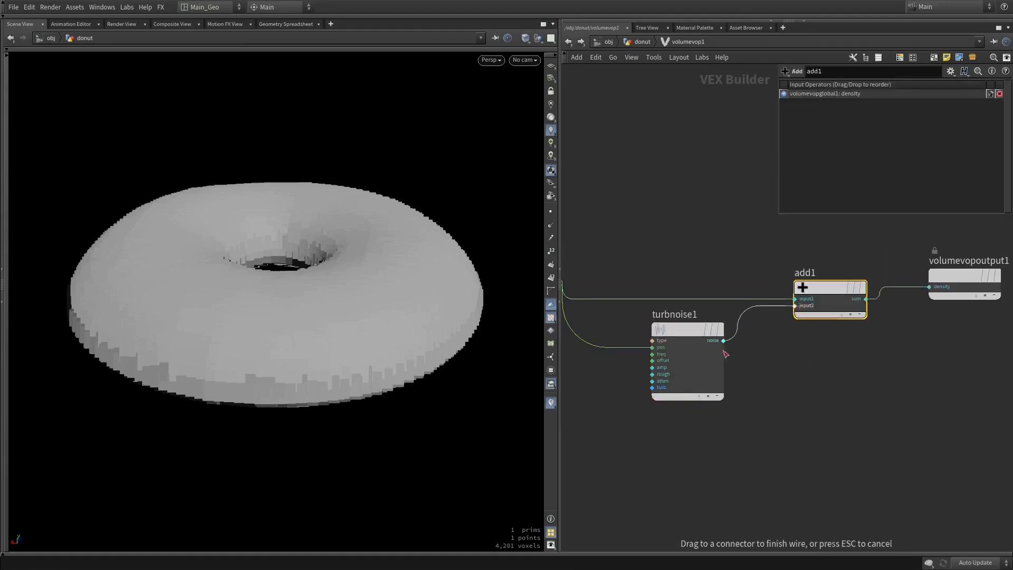
left_click(723, 341)
left_click(568, 42)
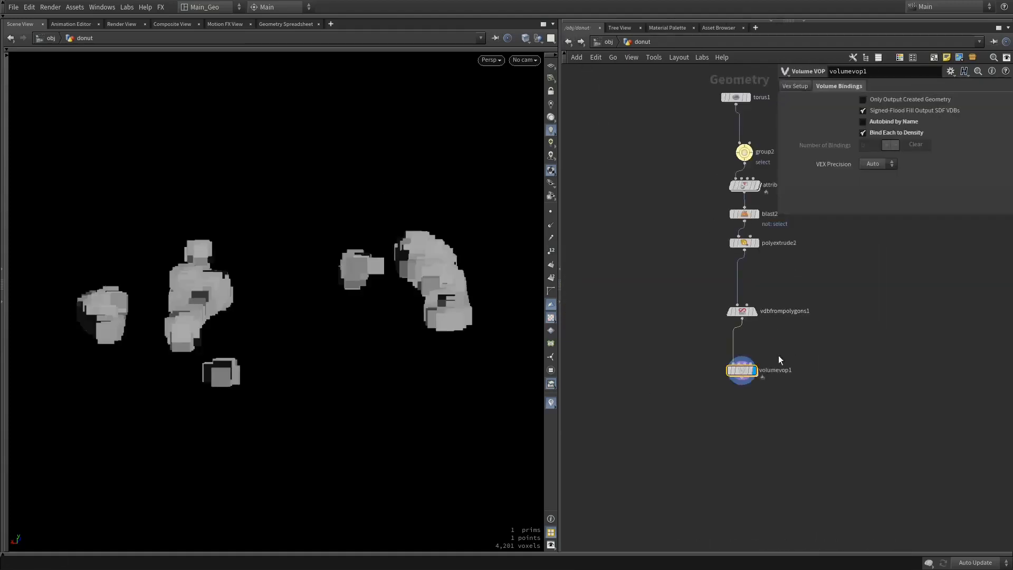
left_click_drag(408, 298, 429, 319, "alt")
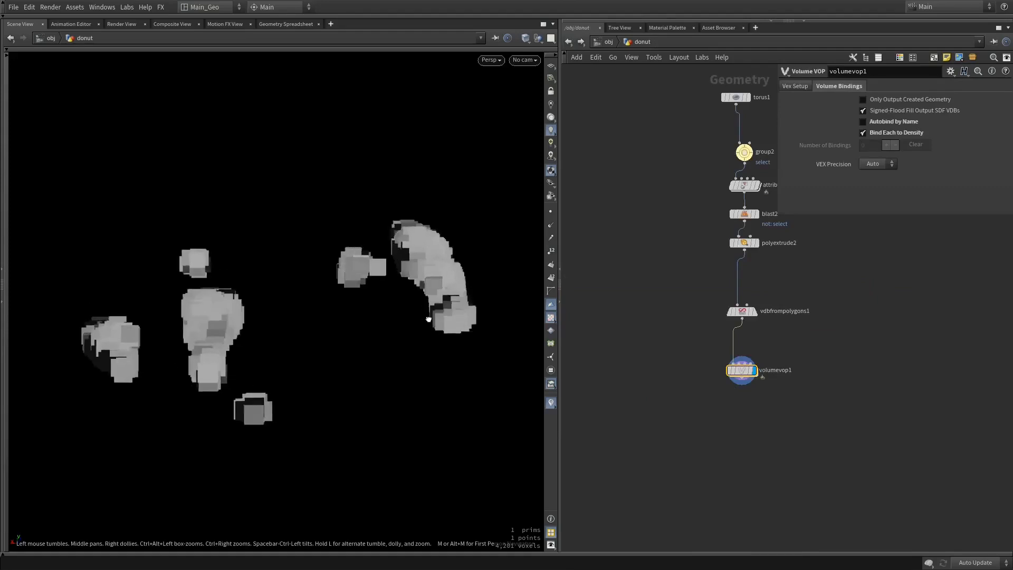
Inside the Volume VOP, set the Turbulent Noise frequency to 3 on all axes, roughness to 0.006 and turbulence to 3
double_click(747, 368)
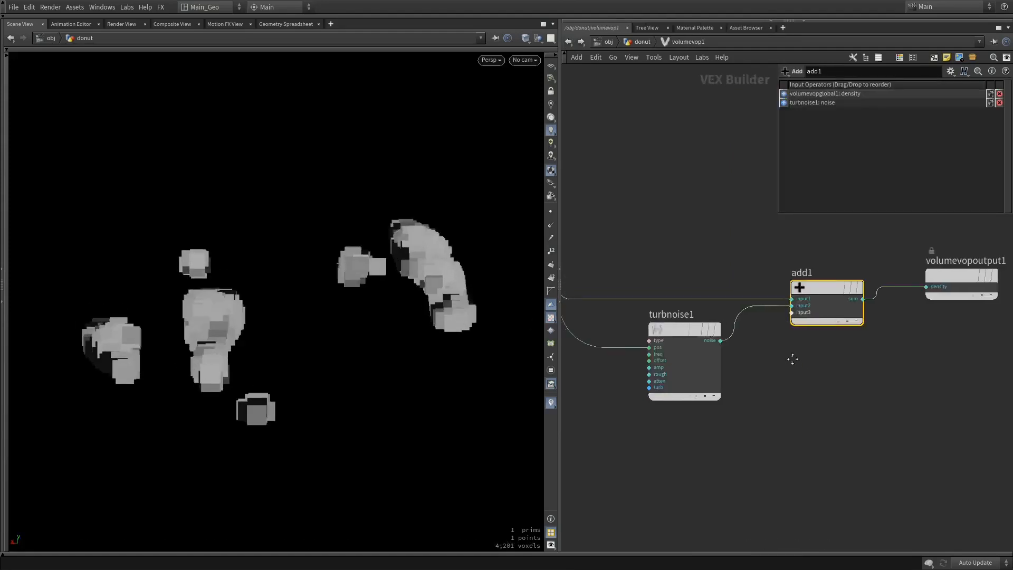
left_click(677, 341)
type("3")
key("Tab")
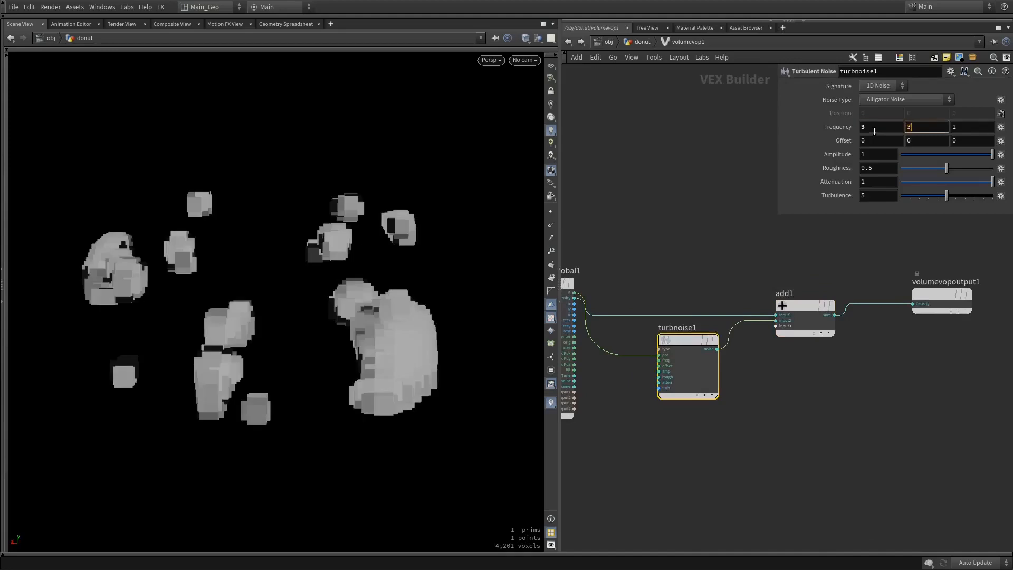
type("3")
key("Tab")
type("3")
left_click_drag(913, 168, 929, 194)
middle_click_drag(880, 362, 830, 355)
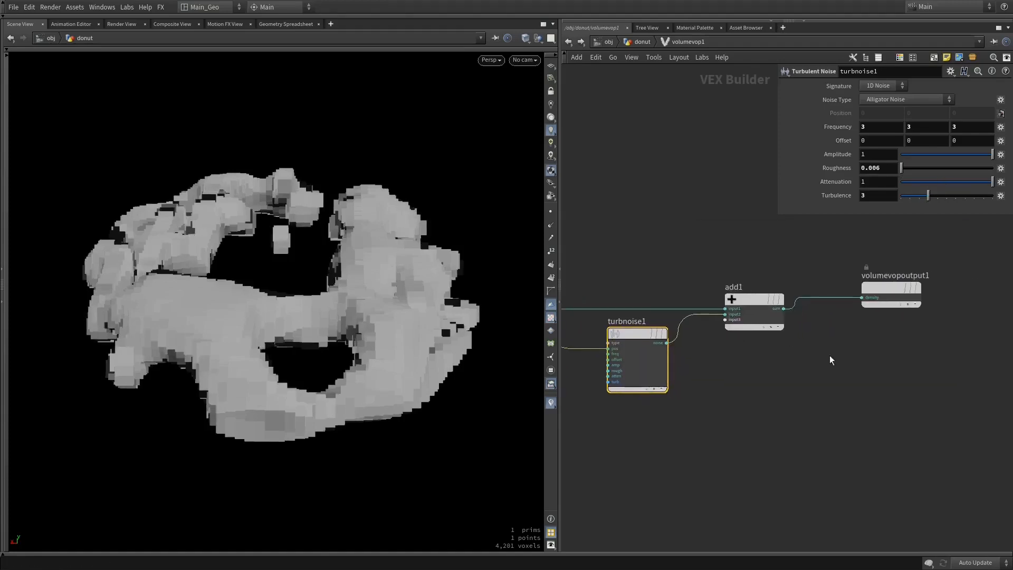
Set the Turbulent Noise frequency to 2 on all axes
left_click_drag(878, 361, 764, 288)
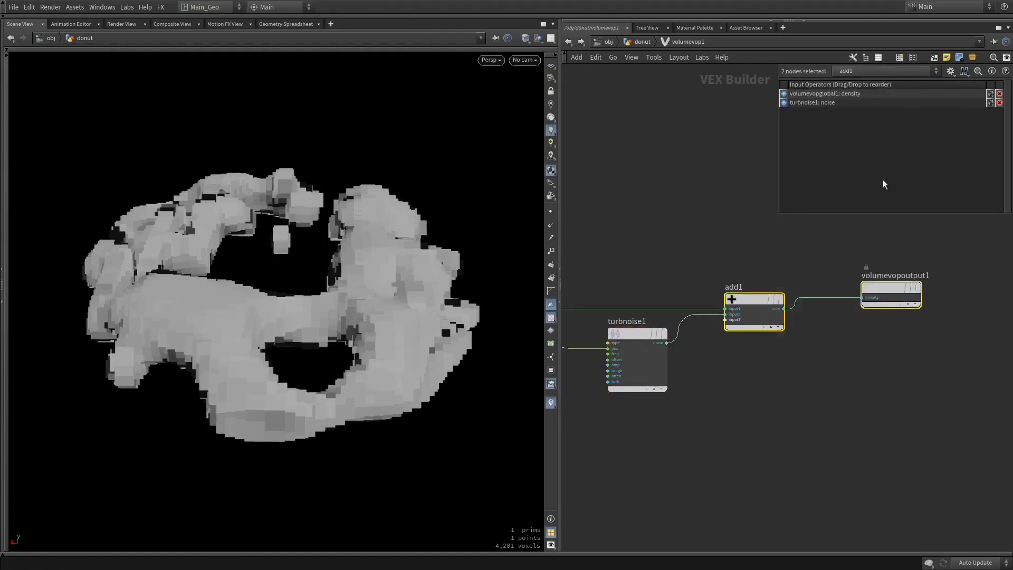
left_click(656, 331)
left_click(869, 129)
type("2")
key("Tab")
type("2")
key("Tab")
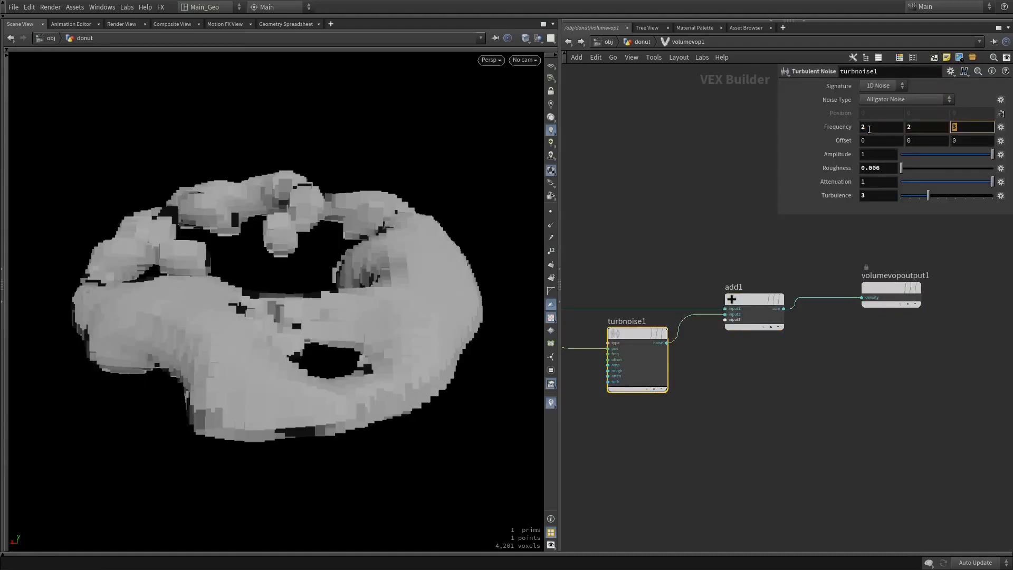
key("Return")
Make room after the Turbulent Noise, insert a Fit Range node between it and the Add node, and set Destination Max to -0.1
left_click_drag(869, 368, 792, 303)
left_click(692, 364)
left_click_drag(641, 343, 615, 362)
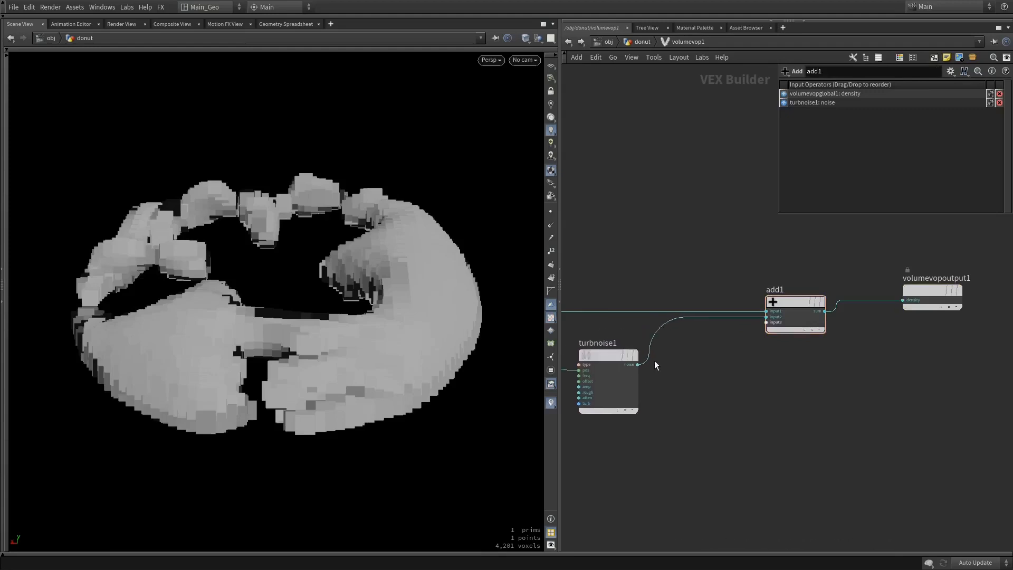
left_click(637, 364)
key("Tab")
type("fit")
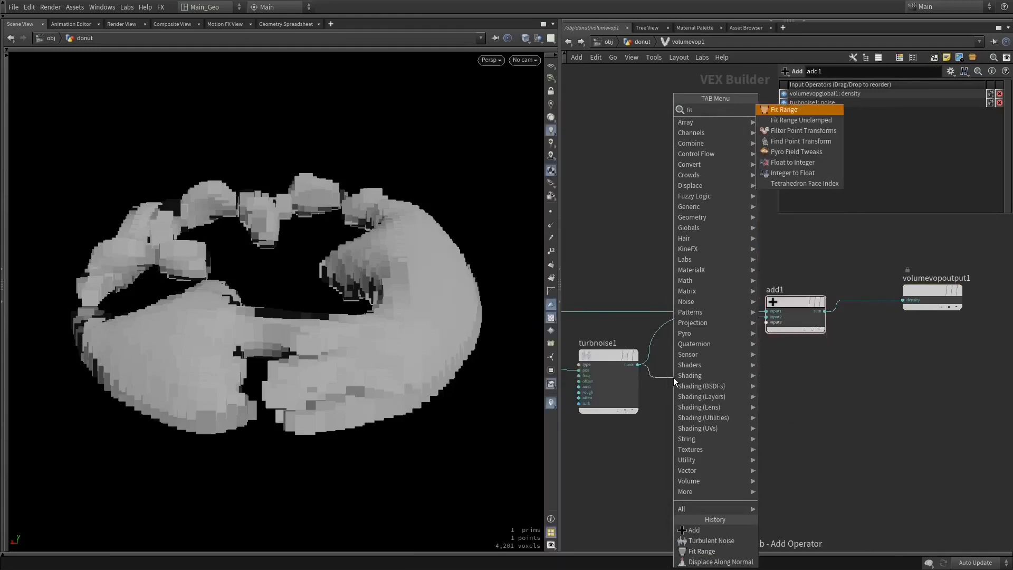
key("Return")
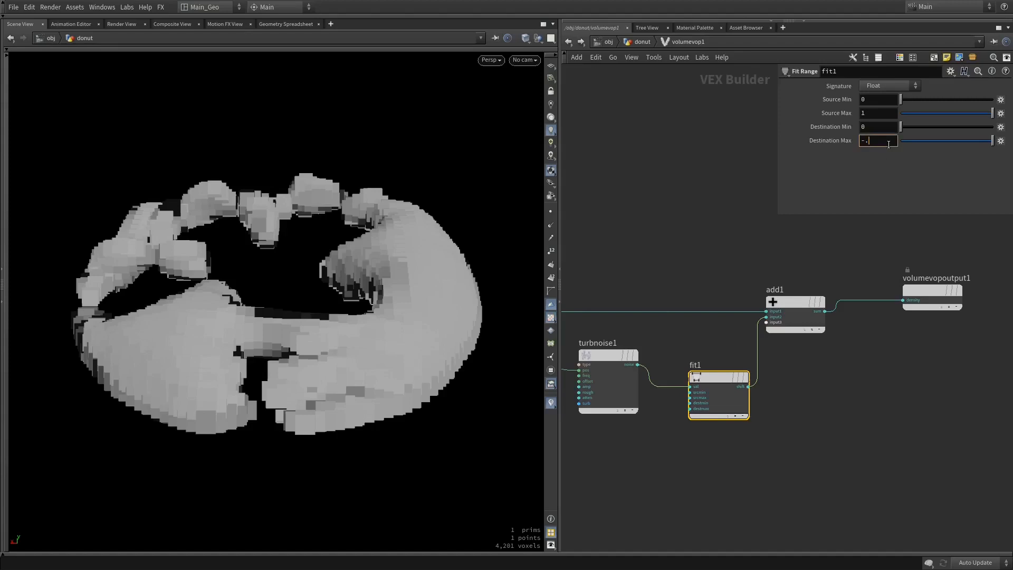
type("-.1")
key("Return")
Set the Fit Range's Destination Max to -0.15 and inspect the deformed donut from several angles
left_click_drag(423, 301, 317, 267)
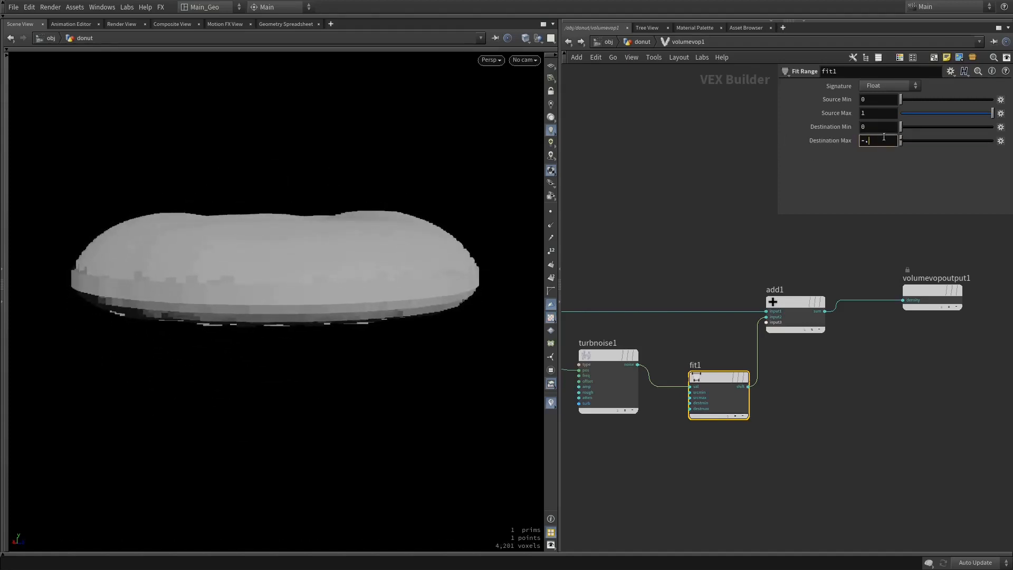
key("Return")
left_click_drag(288, 159, 498, 195)
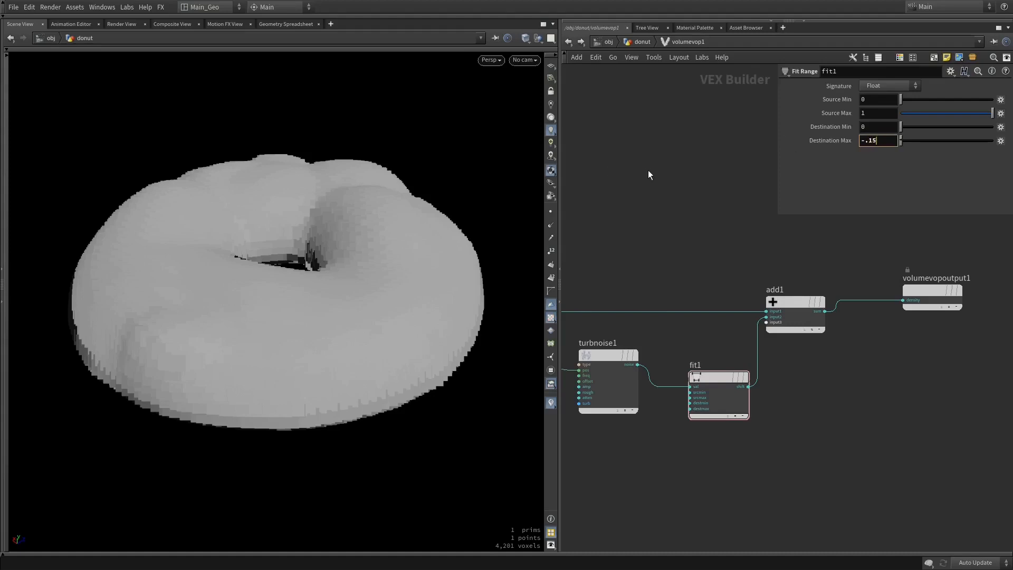
key("Return")
left_click_drag(357, 199, 464, 181)
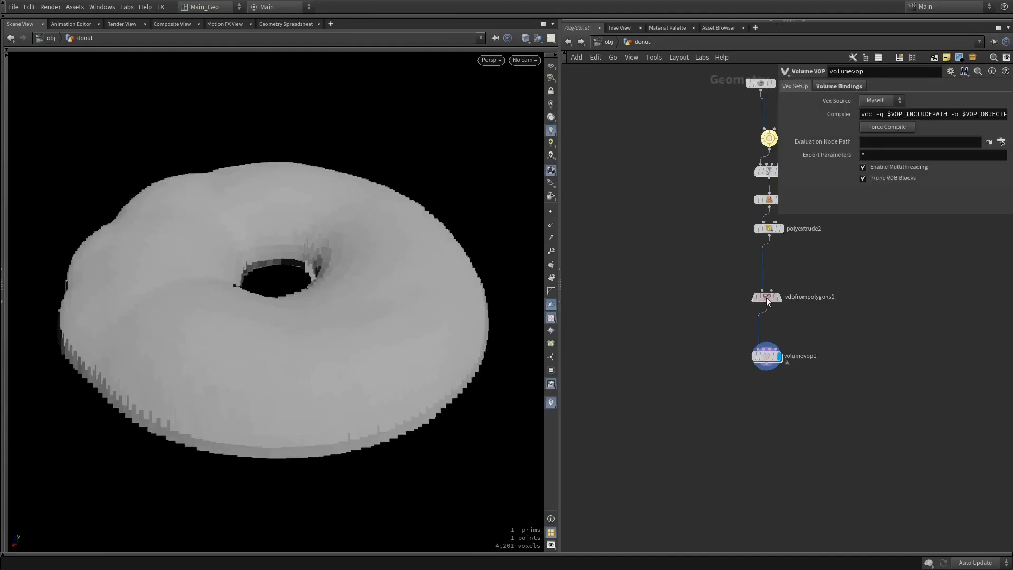
Try Exterior Band Voxels values of 6 and 2 on the VDB from Polygons node and inspect the donut's surface
left_click(768, 299)
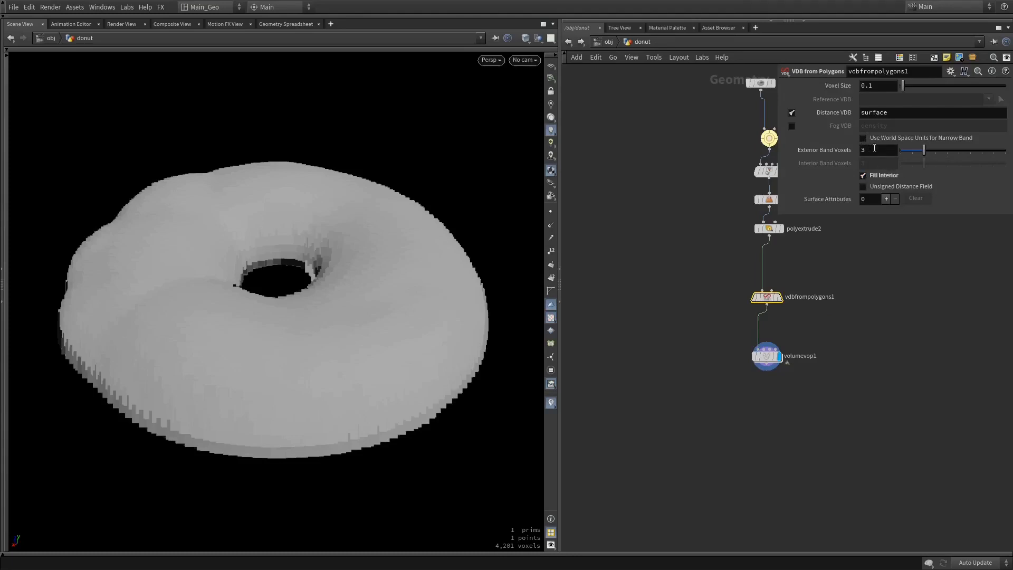
left_click_drag(928, 147, 960, 147)
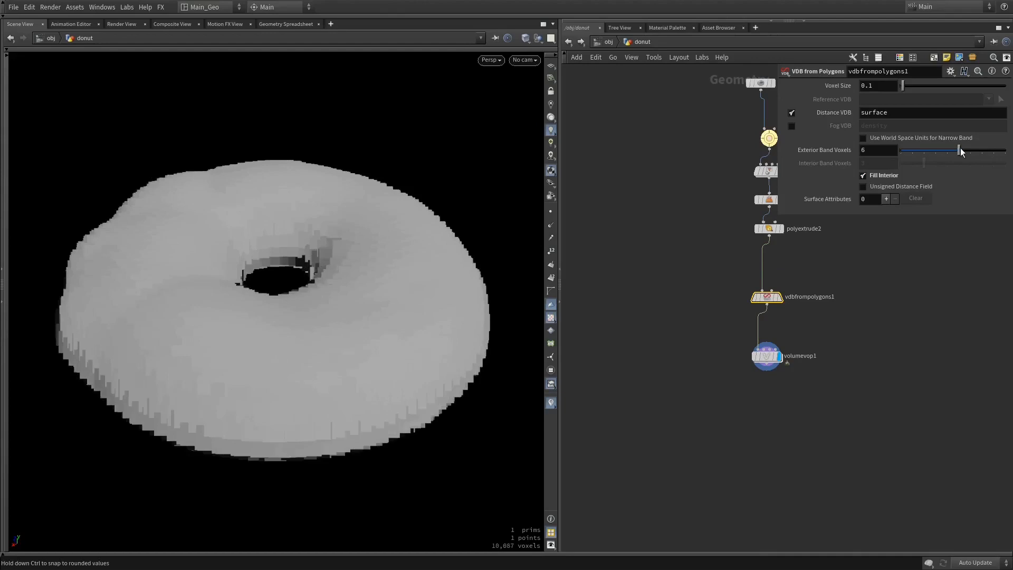
mouse_move(448, 269)
left_mouse_down()
mouse_move(441, 204)
mouse_move(447, 302)
mouse_move(450, 287)
left_mouse_up()
mouse_move(920, 153)
left_mouse_down()
mouse_move(902, 153)
mouse_move(914, 154)
left_mouse_up()
left_click_drag(430, 276, 422, 249)
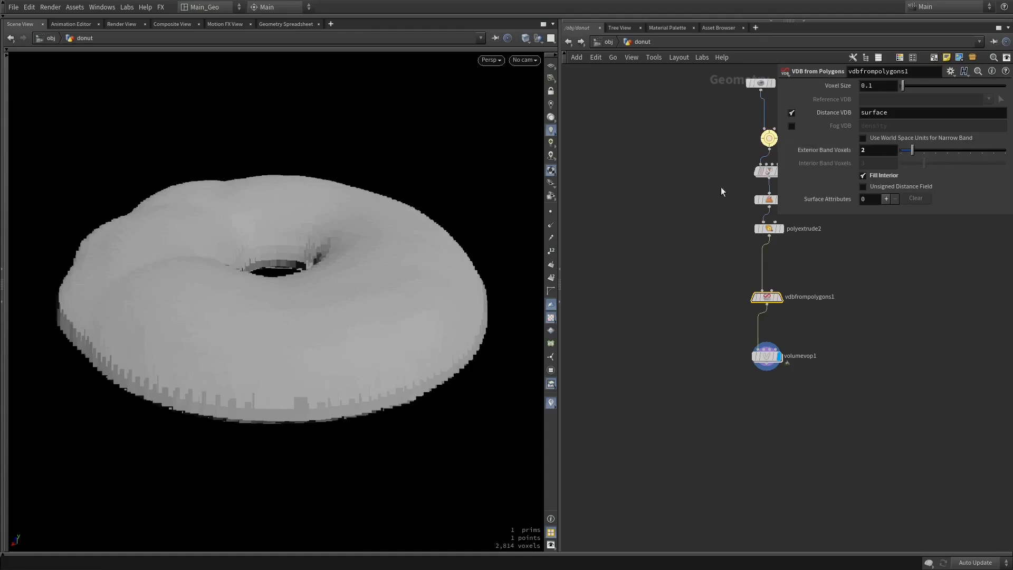
left_click_drag(459, 295, 457, 272)
left_click_drag(73, 233, 109, 253)
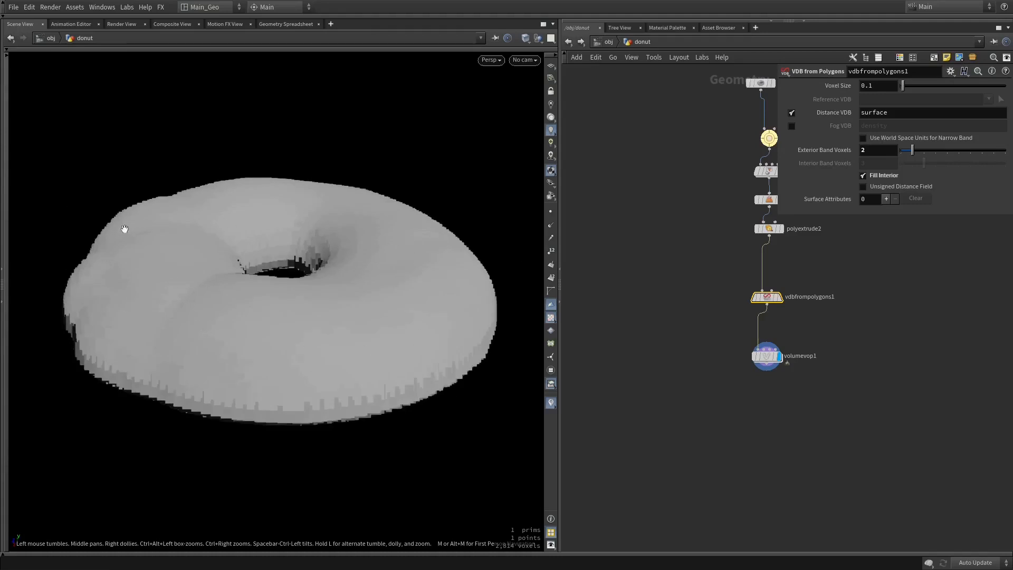
mouse_move(261, 275)
left_mouse_down()
mouse_move(219, 242)
mouse_move(266, 322)
mouse_move(263, 289)
left_mouse_up()
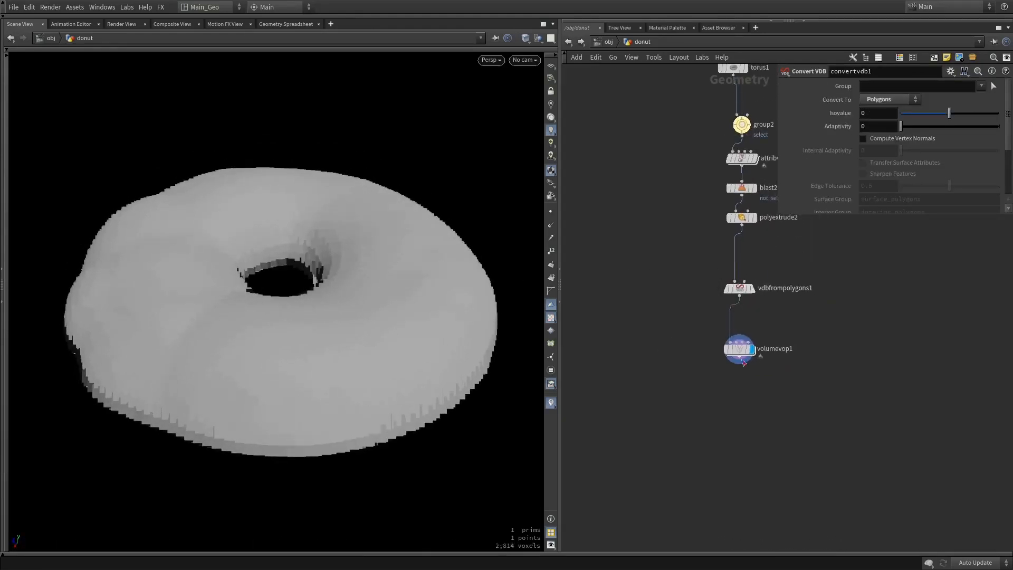
Add a VDB Smooth node connected below the Volume VOP and display it
key("Tab")
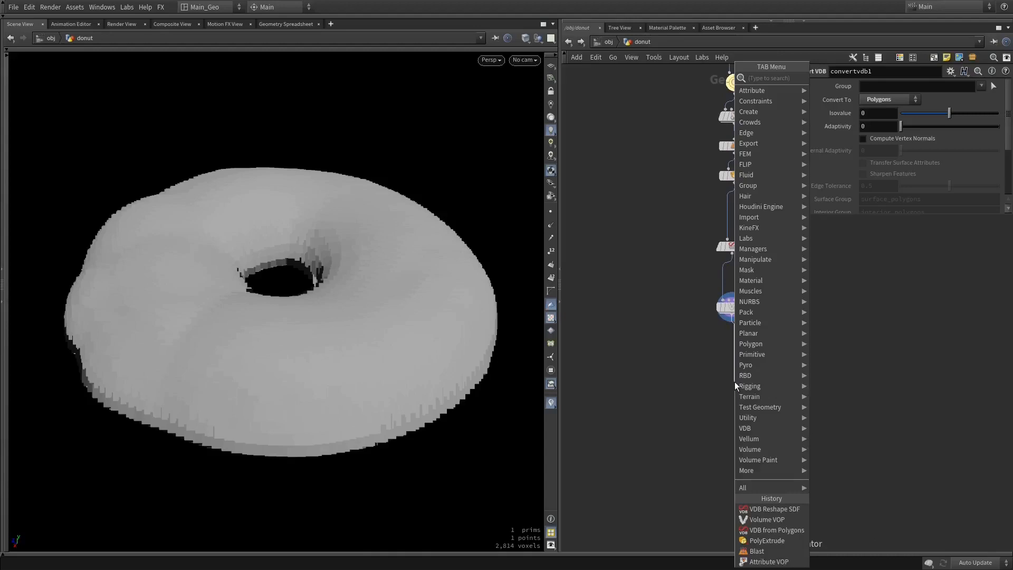
type("smooth")
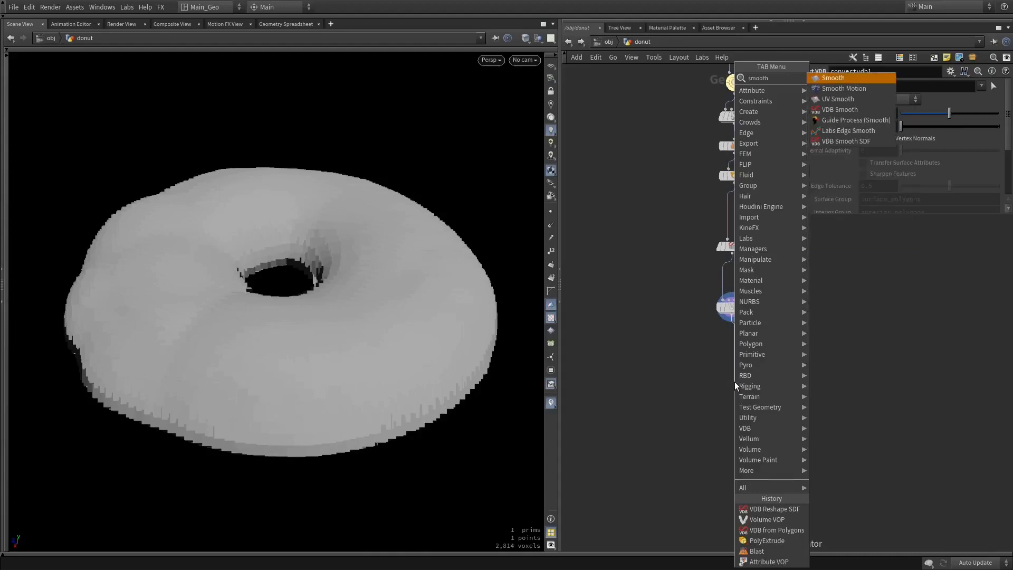
key("Down")
key("Down")
key("Down")
key("Return")
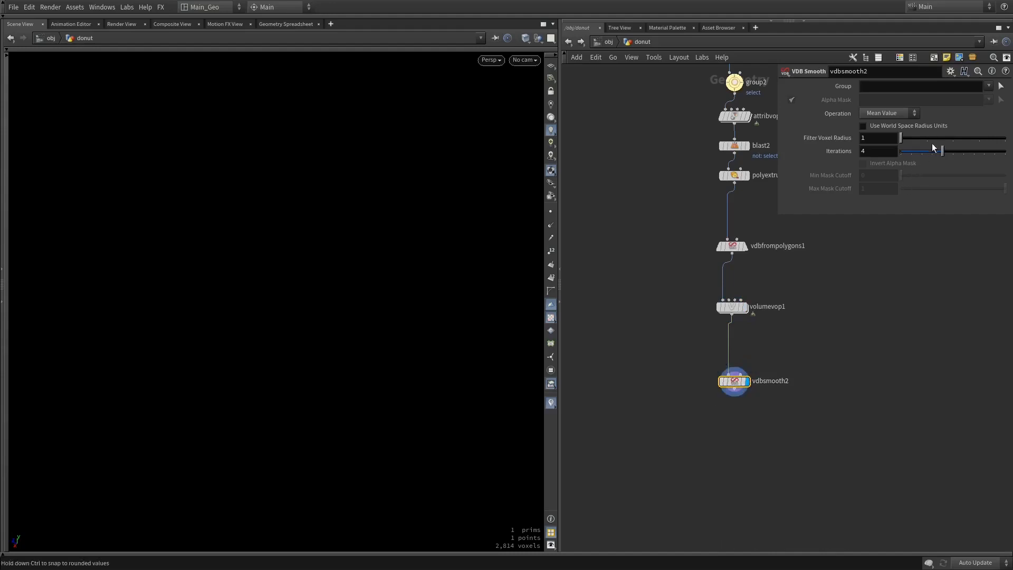
Compare the Volume VOP display with the smoothed VDB and set the VDB Smooth iterations to 1
left_click(746, 307)
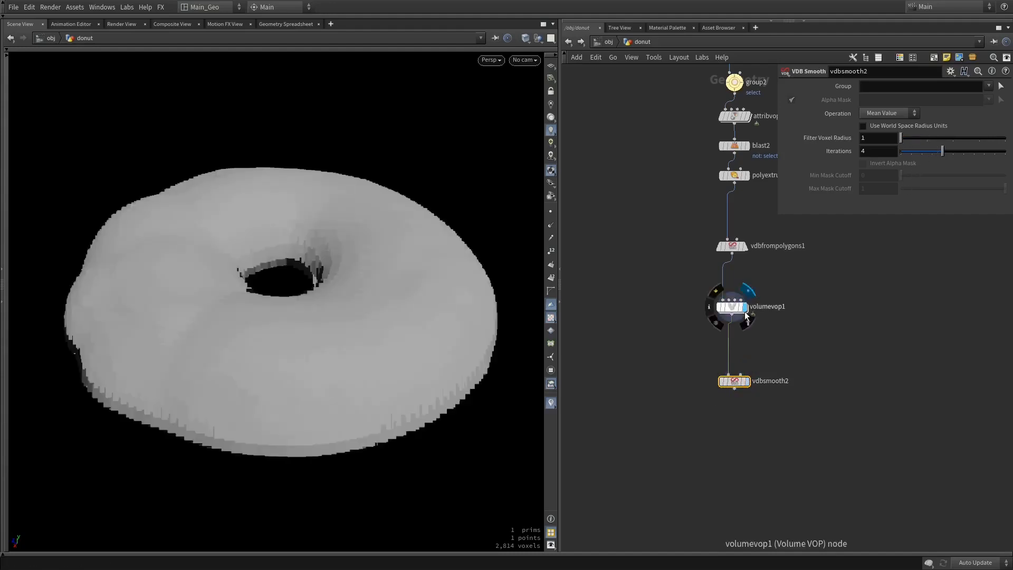
left_click(745, 382)
mouse_move(919, 153)
left_mouse_down()
mouse_move(902, 154)
mouse_move(911, 154)
left_mouse_up()
mouse_move(407, 206)
left_mouse_down()
mouse_move(403, 269)
mouse_move(406, 199)
left_mouse_up()
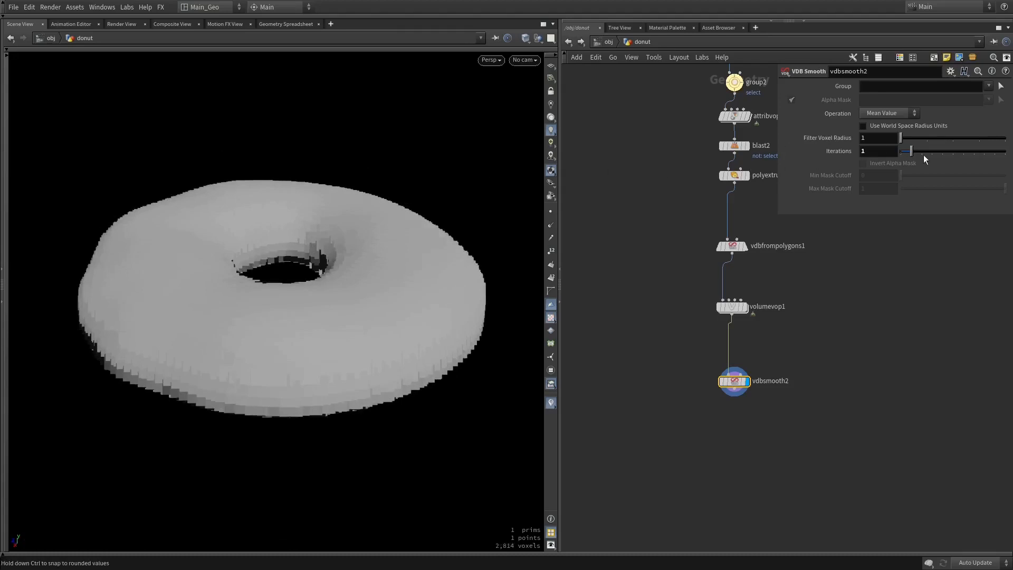
mouse_move(907, 150)
left_mouse_down()
mouse_move(933, 136)
mouse_move(897, 138)
left_mouse_up()
Set the VDB Smooth operation to Median Value
left_click(894, 113)
left_click(894, 134)
left_click(904, 112)
left_click(893, 134)
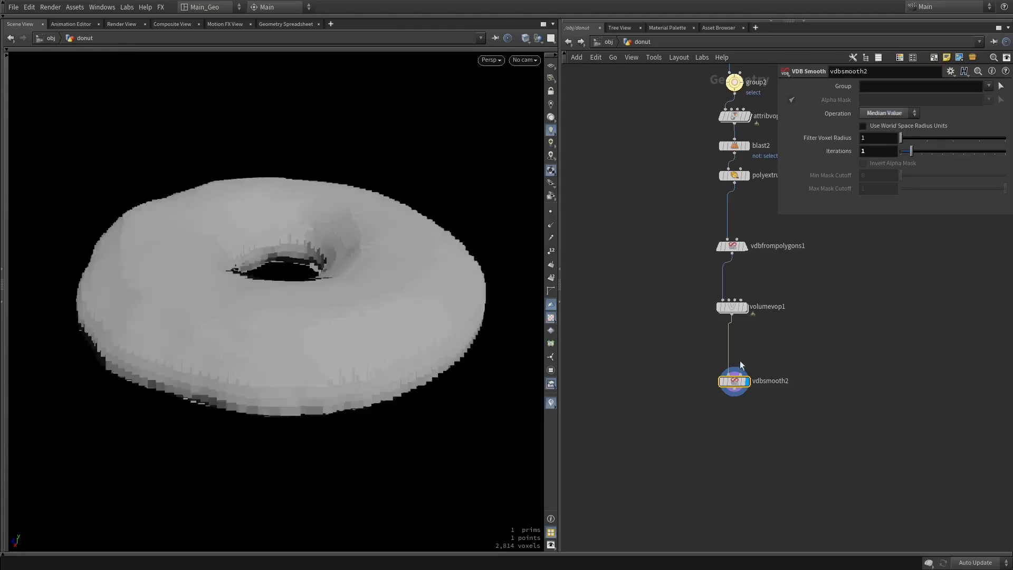
Set the Exterior Band Voxels of the VDB from Polygons node to 8
mouse_move(909, 151)
left_mouse_down()
mouse_move(893, 154)
mouse_move(915, 154)
left_mouse_up()
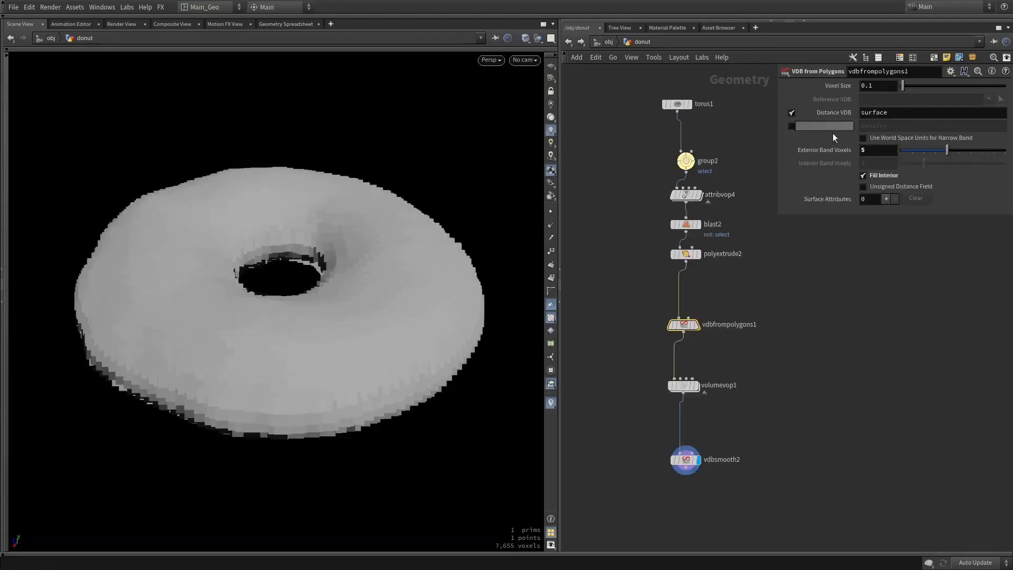
left_click_drag(446, 302, 437, 275, "alt")
left_click_drag(947, 151, 980, 154)
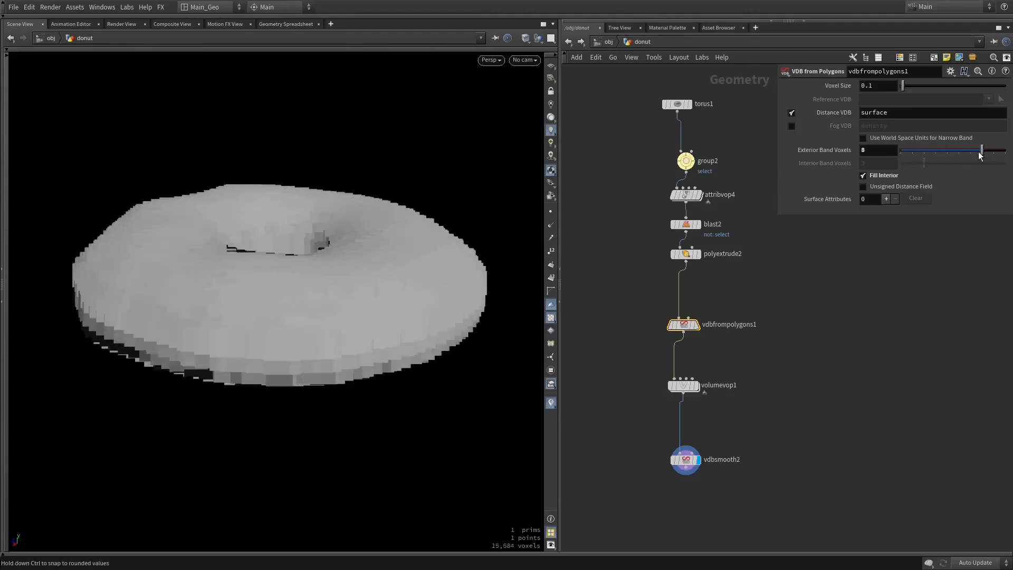
Set the VDB Smooth iterations to 2 and display the Volume VOP for comparison with the smoothed result
left_click(696, 385)
left_click(697, 459)
left_click(684, 460)
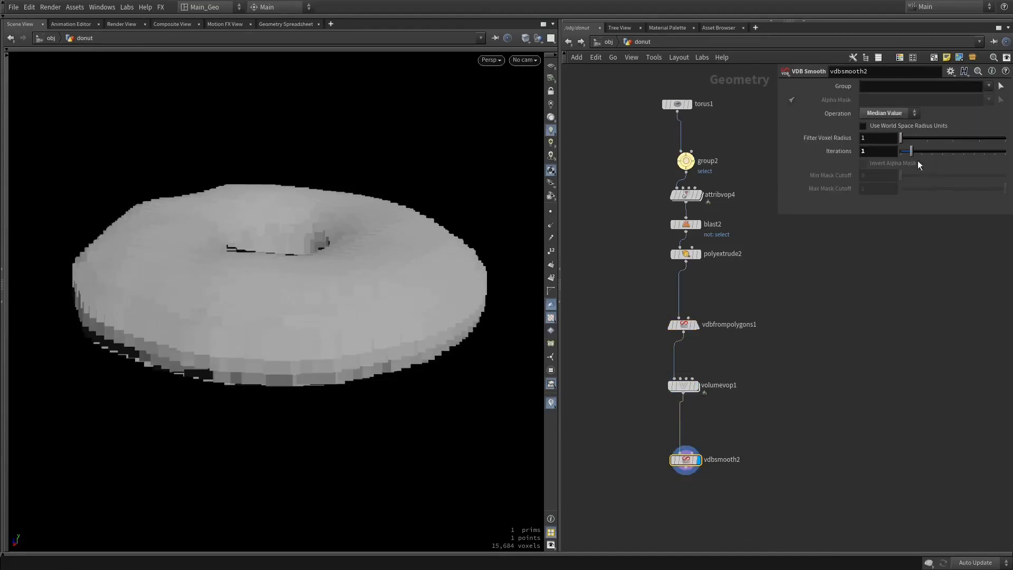
mouse_move(909, 138)
left_mouse_down()
mouse_move(925, 139)
mouse_move(904, 138)
mouse_move(921, 147)
left_mouse_up()
left_click_drag(373, 227, 286, 205)
left_click(697, 385)
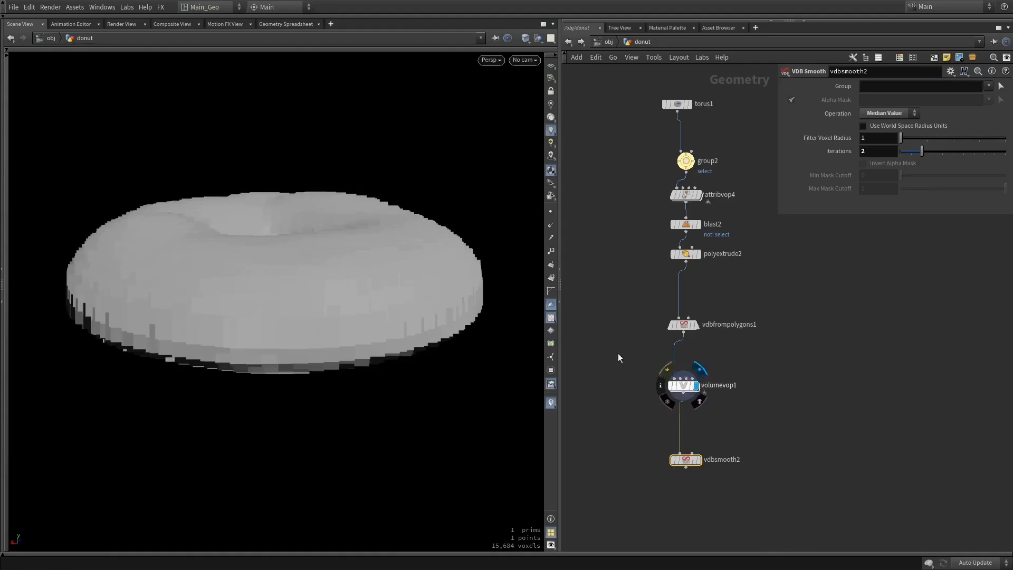
Bypass the VDB Smooth node below the Volume VOP
left_click_drag(417, 237, 412, 273)
mouse_move(674, 463)
left_click_drag(683, 462, 682, 454)
key("b")
Add a Convert VDB node after the bypassed VDB Smooth and set it to convert to Polygons
left_click(684, 459)
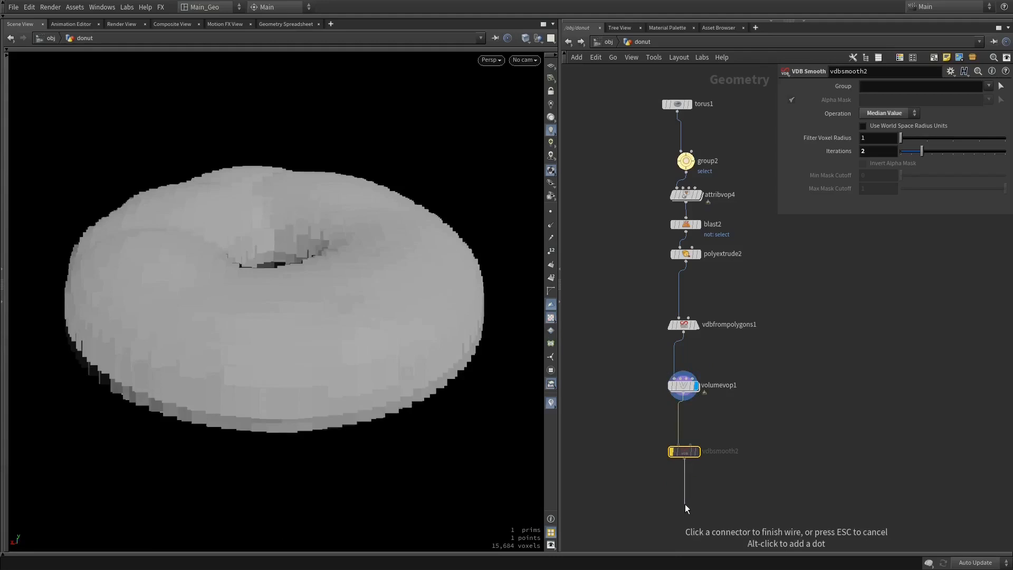
key("Tab")
type("conv")
key("Down")
key("Down")
key("Down")
key("Down")
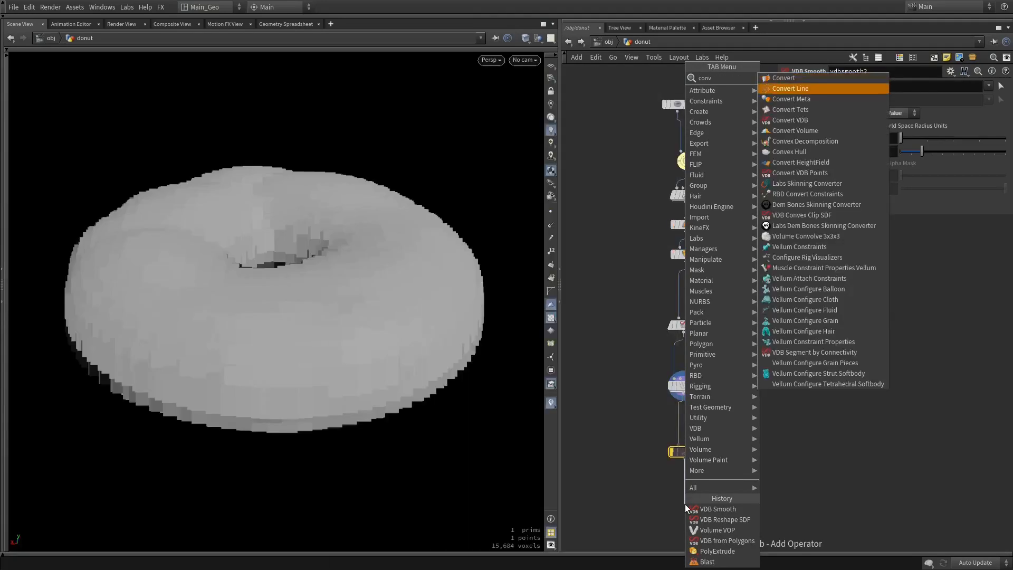
key("Return")
left_click(905, 99)
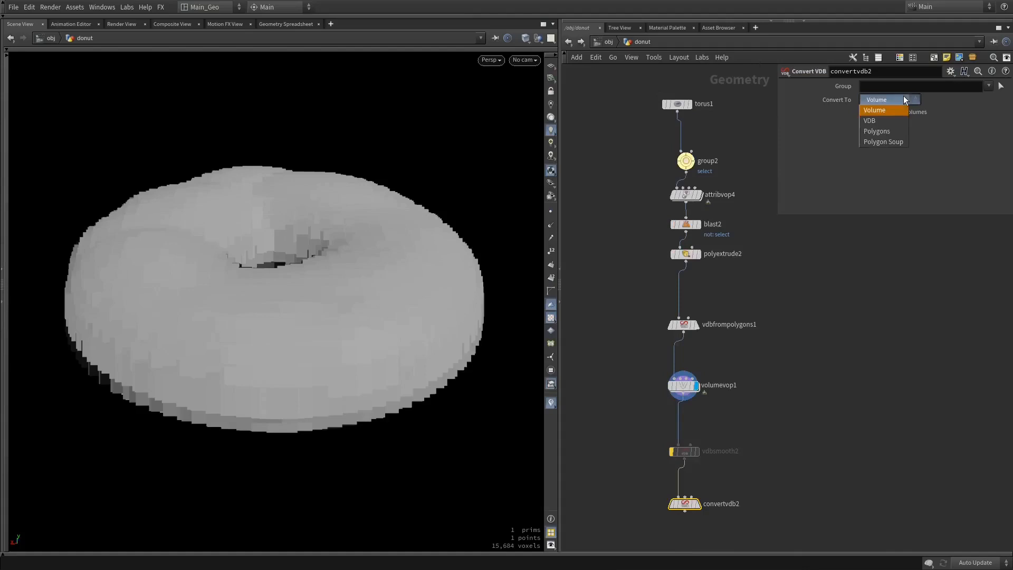
left_click(891, 132)
middle_click_drag(781, 379, 799, 307)
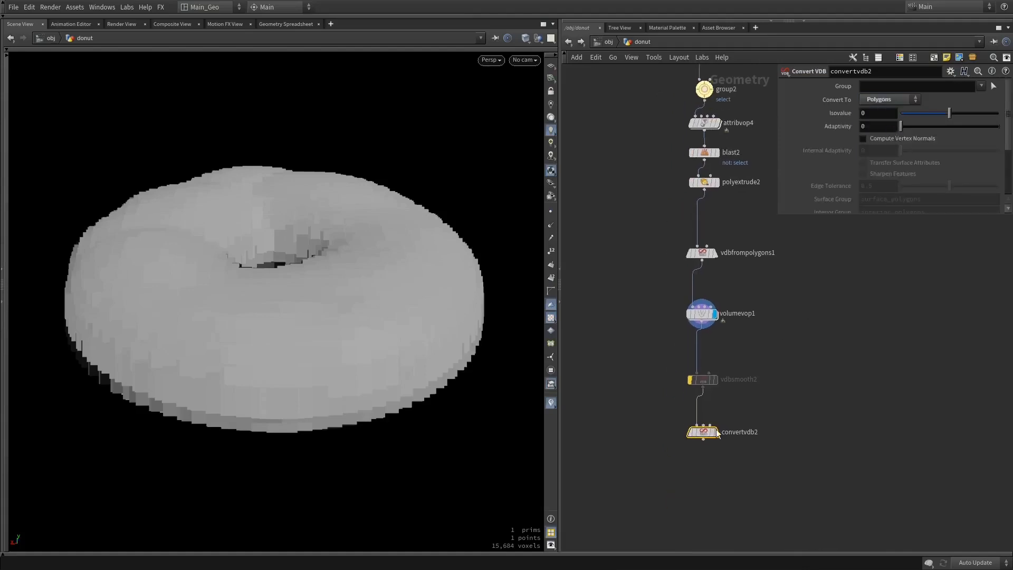
Display the Convert VDB node and inspect the resulting polygon mesh in wireframe and shaded view
left_click(716, 432)
key("w")
mouse_move(357, 357)
left_mouse_down()
mouse_move(357, 398)
mouse_move(340, 299)
mouse_move(341, 409)
mouse_move(327, 302)
mouse_move(294, 301)
mouse_move(335, 322)
mouse_move(336, 346)
left_mouse_up()
key("w")
Set the Spread Angle in group2's Keep by Normals settings to 94.9
middle_click_drag(771, 251, 778, 375)
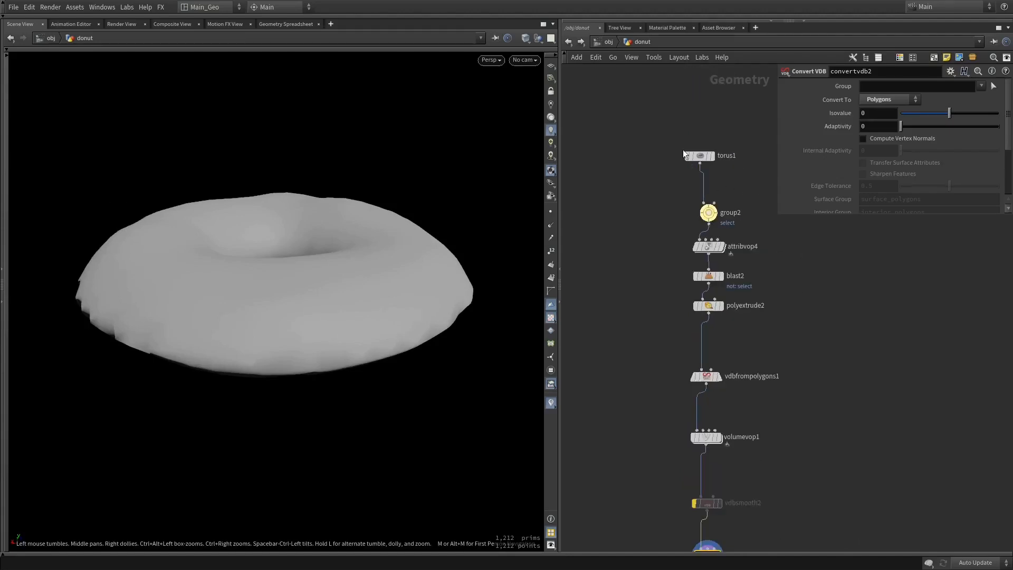
left_click_drag(711, 213, 710, 202)
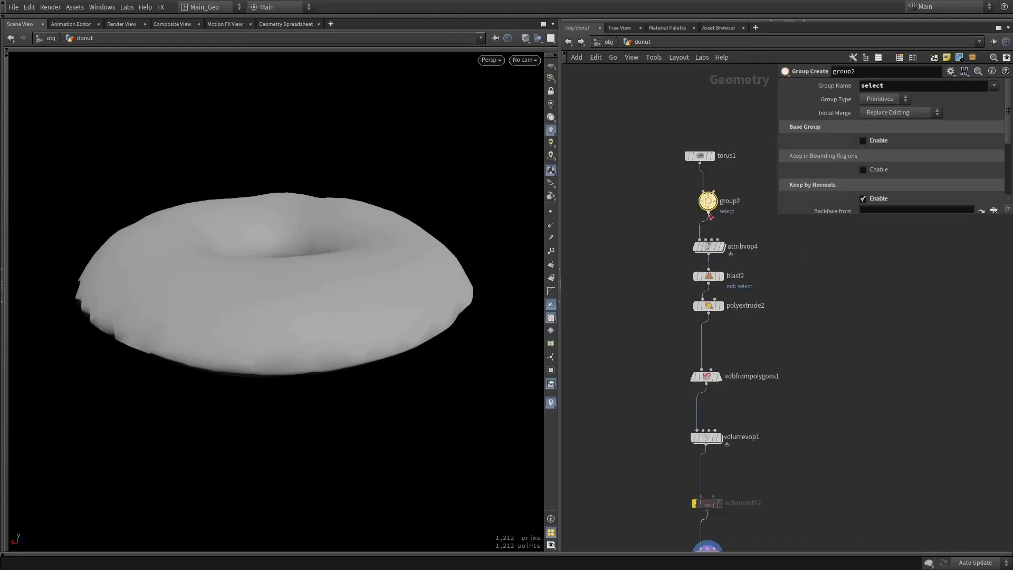
middle_click_drag(792, 294, 788, 280)
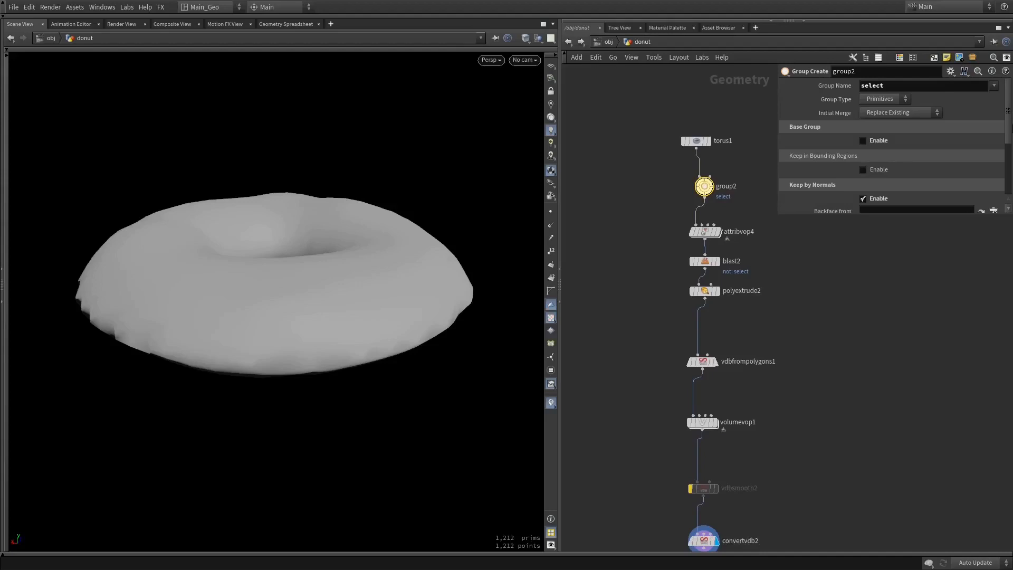
scroll(928, 159, "down", 5)
left_click_drag(938, 162, 952, 164)
left_click_drag(389, 305, 397, 348)
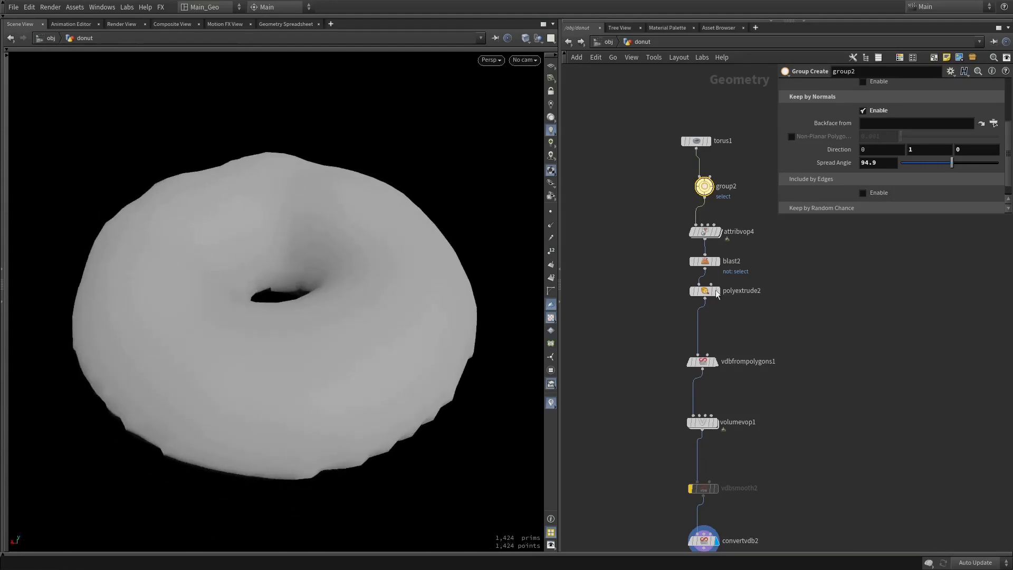
Set the PolyExtrude distance to 0.18
left_click(705, 291)
middle_click_drag(881, 125, 853, 133)
mouse_move(434, 289)
left_mouse_down()
mouse_move(408, 220)
mouse_move(417, 287)
left_mouse_up()
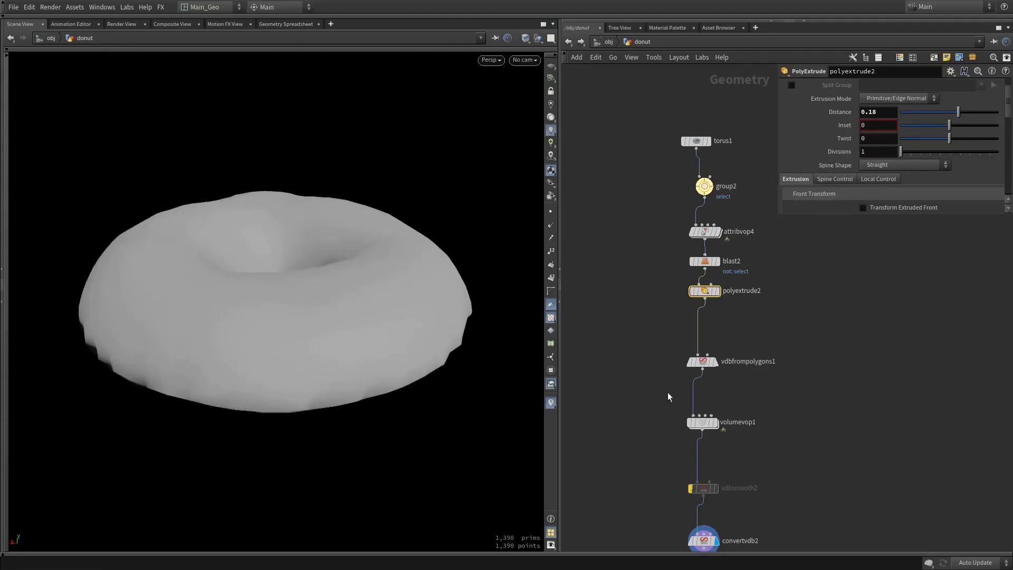
Set the Voxel Size of the VDB from Polygons node to 0.05
left_click(706, 425)
middle_click_drag(669, 434, 667, 318)
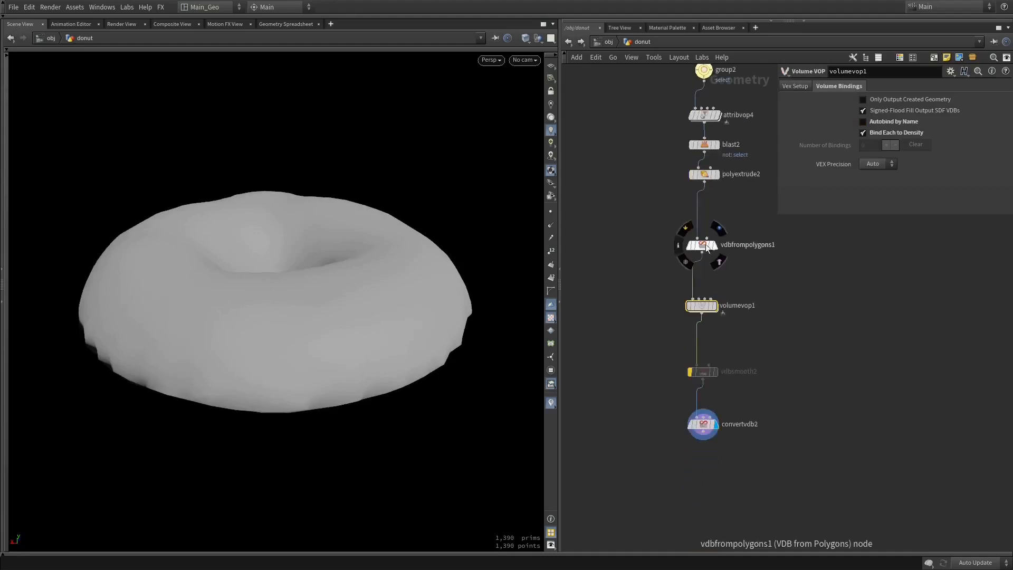
middle_click_drag(738, 180, 732, 235)
left_click(697, 300)
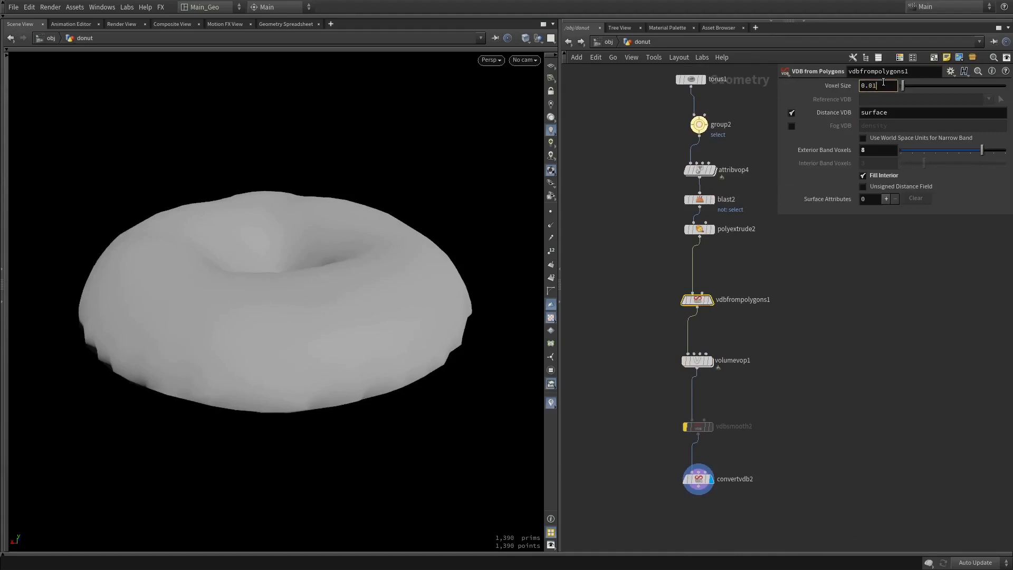
key("Return")
left_click_drag(316, 248, 337, 232)
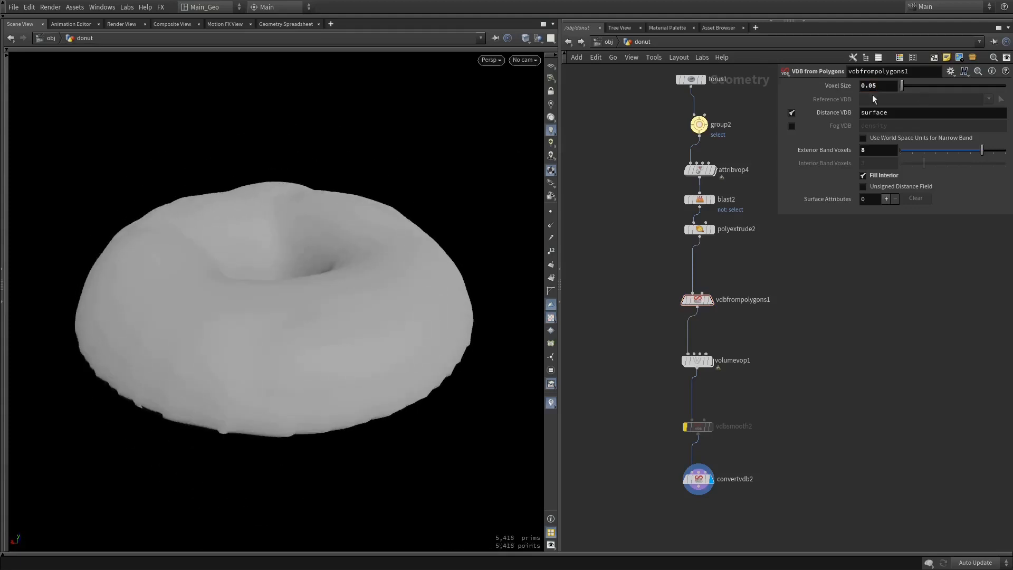
Set the Voxel Size to 0.04, widen the network editor and examine the donut from below and above
left_click_drag(377, 310, 400, 268)
left_click_drag(388, 229, 384, 303)
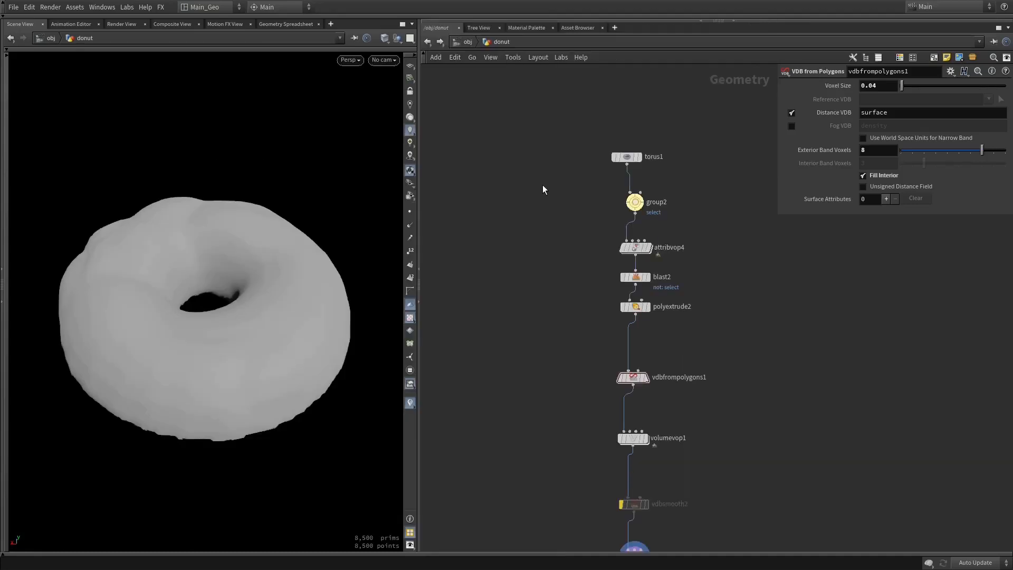
middle_click_drag(542, 184, 568, 141)
right_click_drag(574, 225, 539, 210)
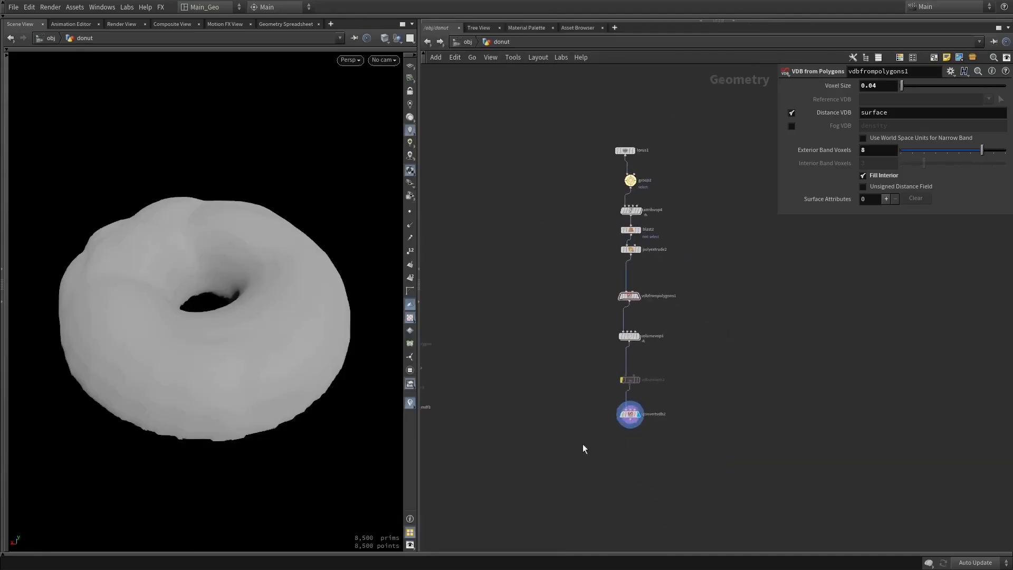
left_click_drag(390, 306, 300, 242)
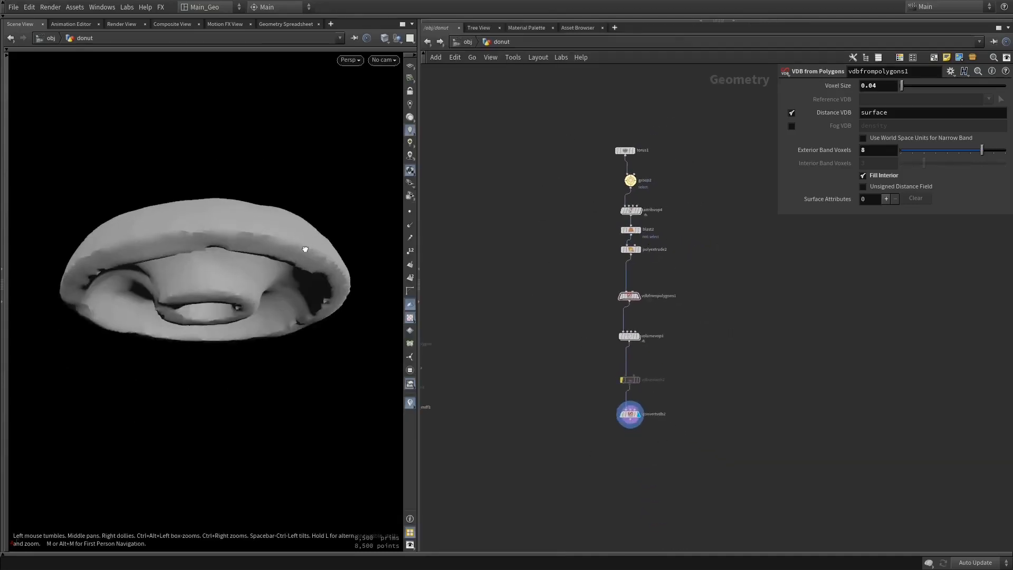
right_click_drag(265, 238, 312, 258)
left_click_drag(262, 201, 280, 315)
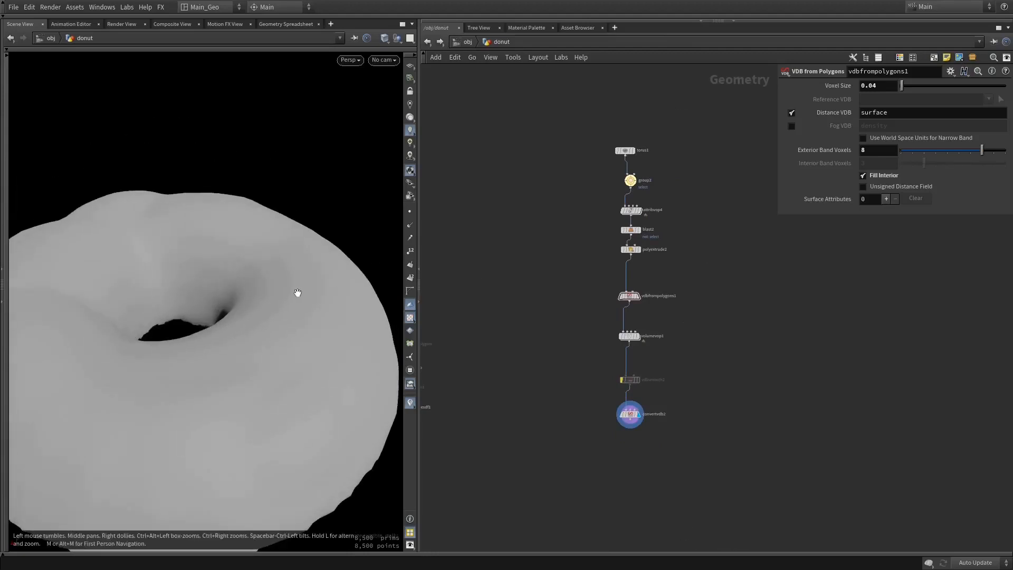
Rename the group node as sel1 and the torus node as prim_torus
middle_click_drag(551, 170, 562, 177)
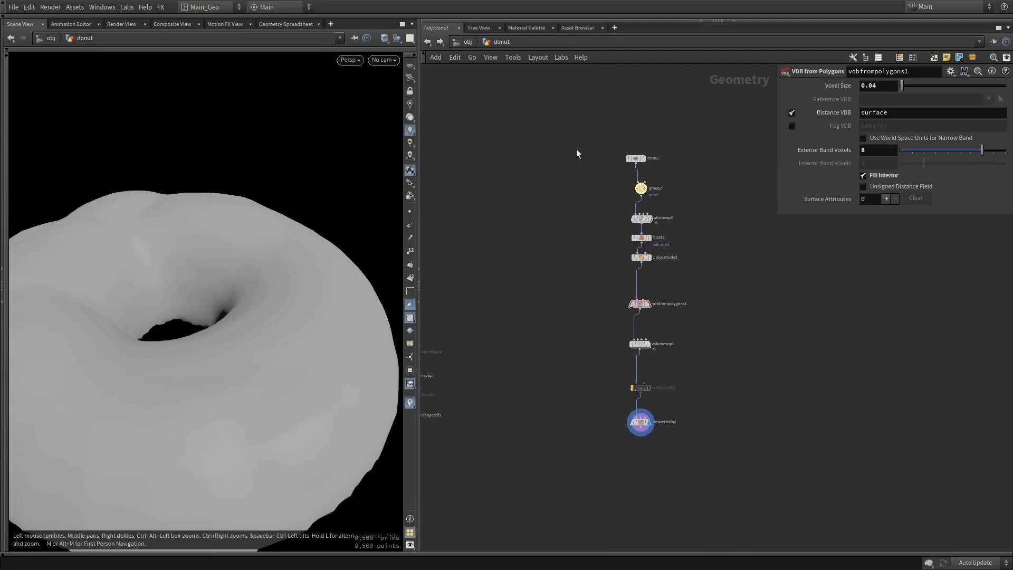
middle_click_drag(669, 169, 628, 200)
scroll(631, 198, "up", 3)
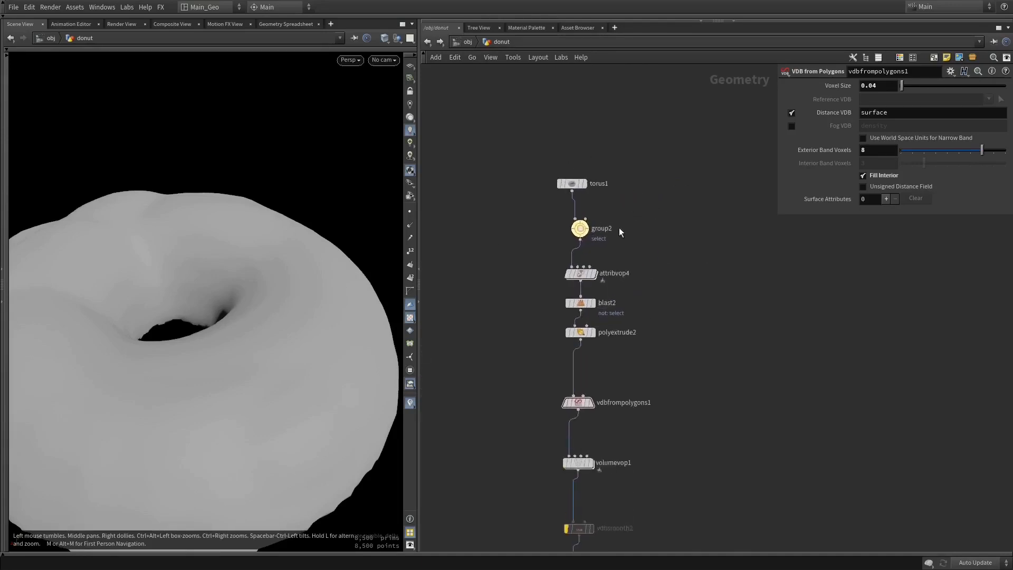
middle_click_drag(620, 377, 621, 347)
left_click(598, 199)
type("sel1")
key("Return")
left_click(605, 152)
type("p")
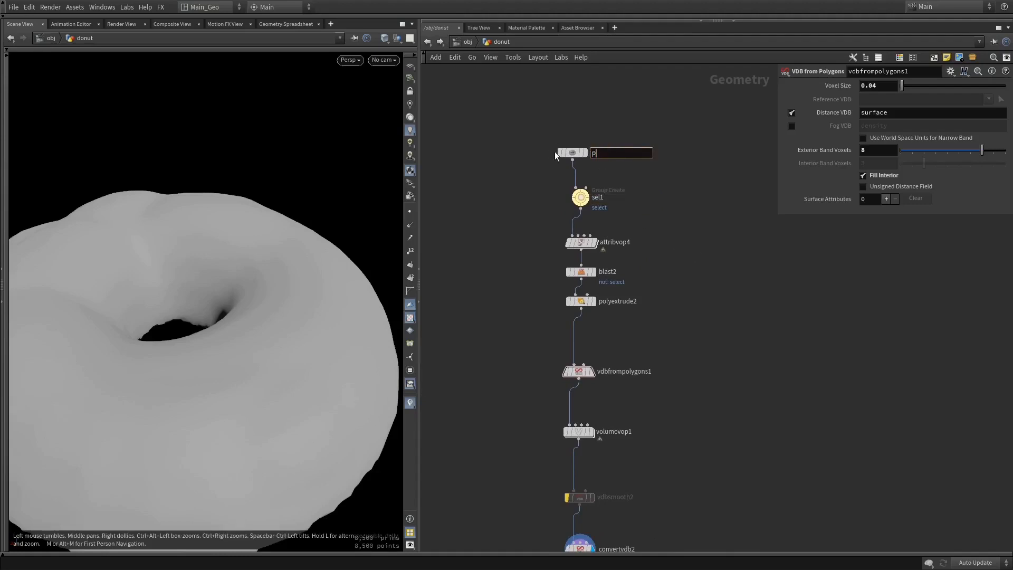
type("rim_torus")
key("Return")
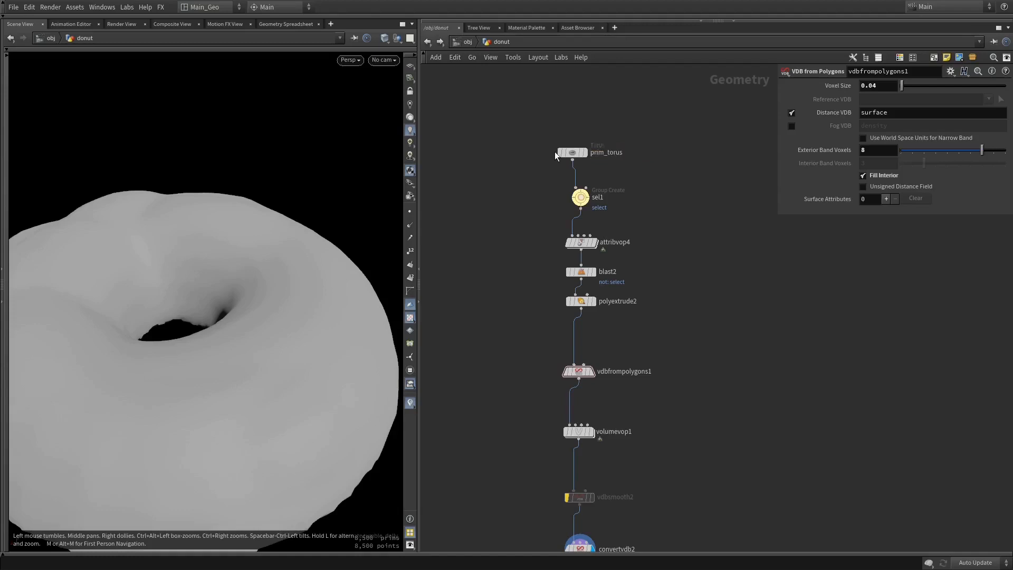
Rename the Attribute VOP node as noise and the Blast node as sel_top
left_click(616, 241)
type("noise")
key("Return")
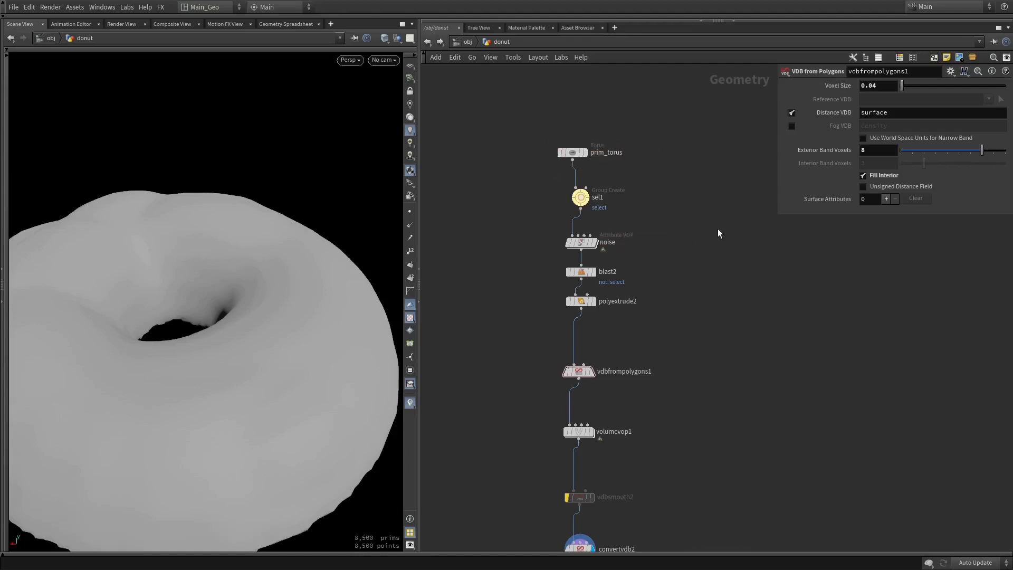
left_click(599, 274)
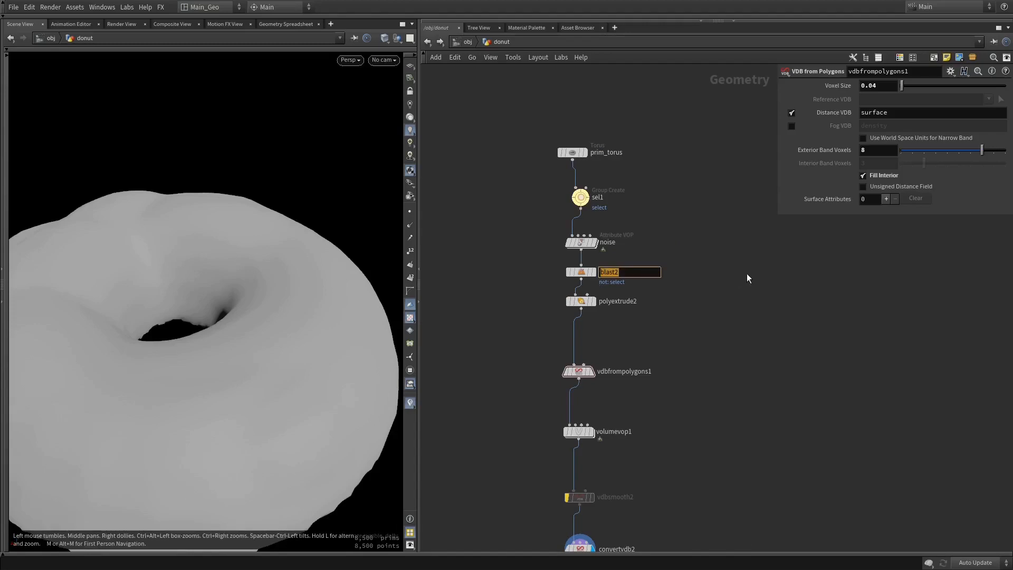
type("sel_top")
key("Return")
Rename the PolyExtrude node as polyextrude_tops and the VDB from Polygons node as con_vdb
left_click(633, 301)
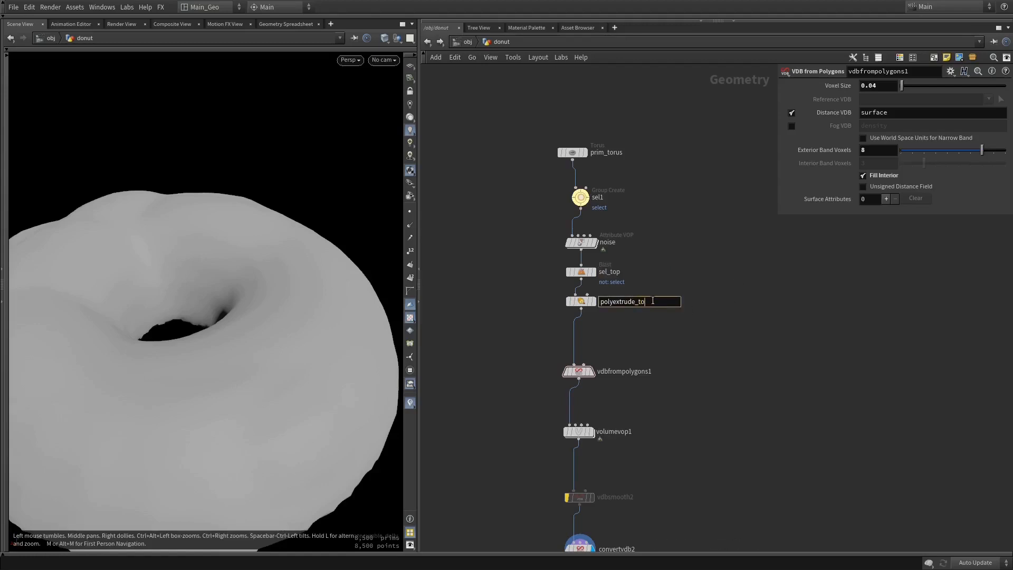
key("Return")
left_click(625, 371)
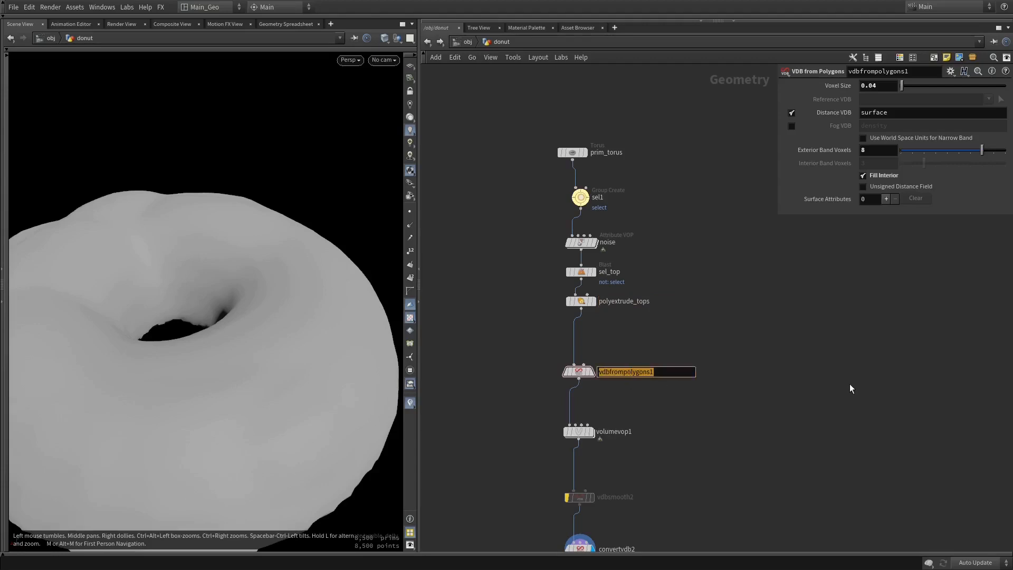
type("con_vdb")
key("Return")
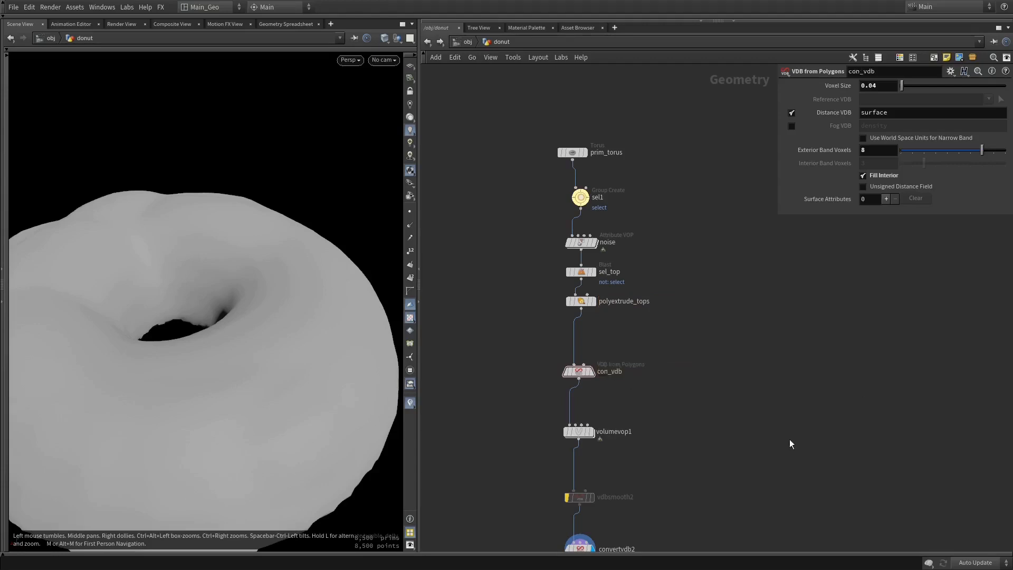
Rename the Volume VOP node as vdb_noise
middle_click_drag(789, 439, 787, 351)
left_click(626, 344)
type("v")
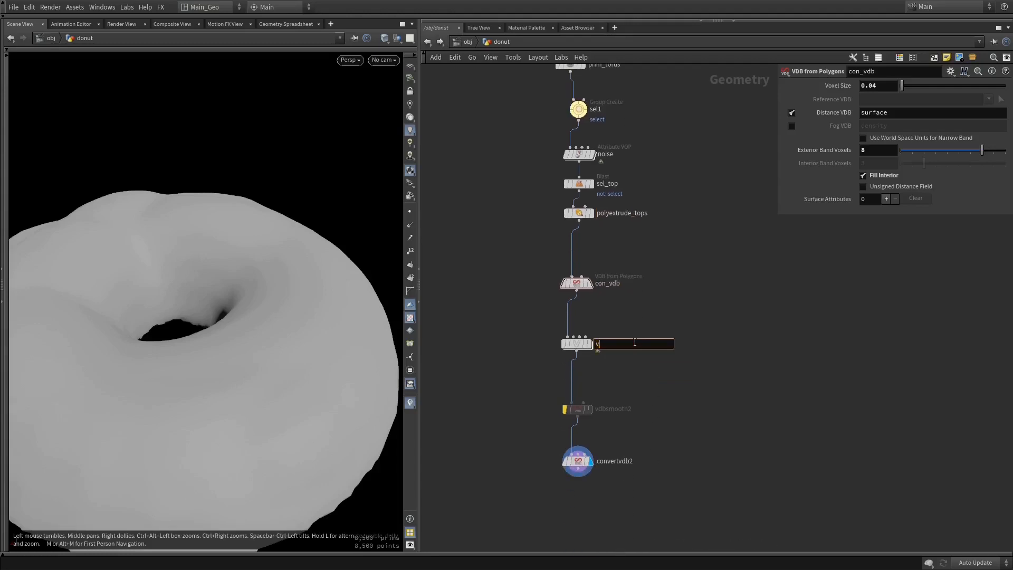
type("db_noise")
key("Return")
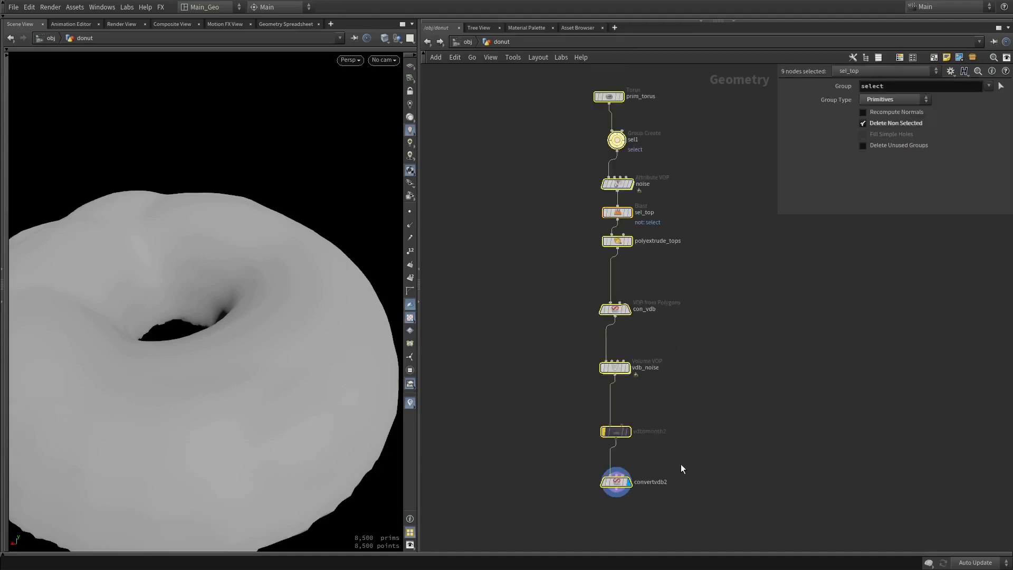
Lay out all nine nodes in an evenly spaced column and move prim_torus to one side of the chain
key("shift+l")
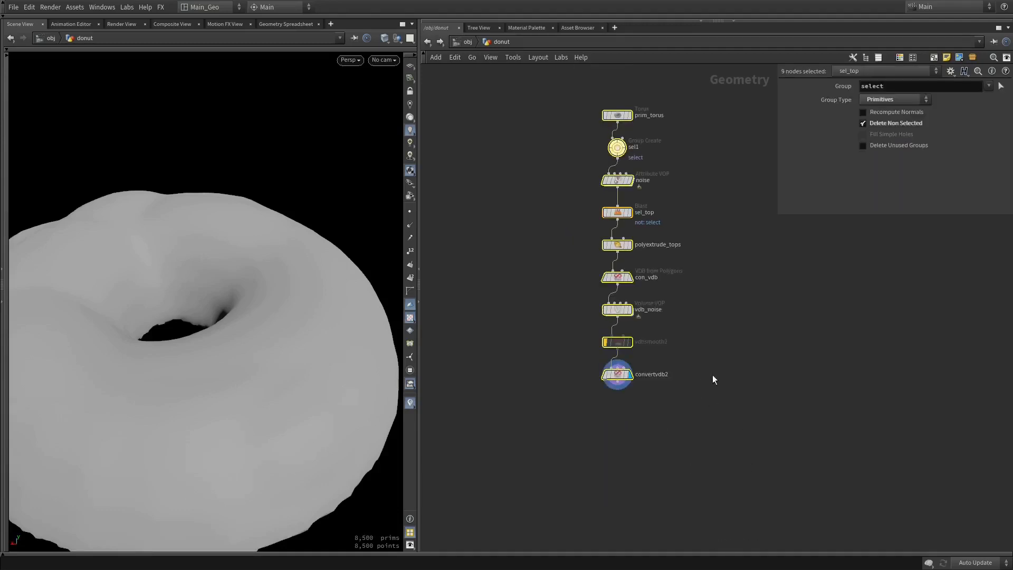
left_click(694, 397)
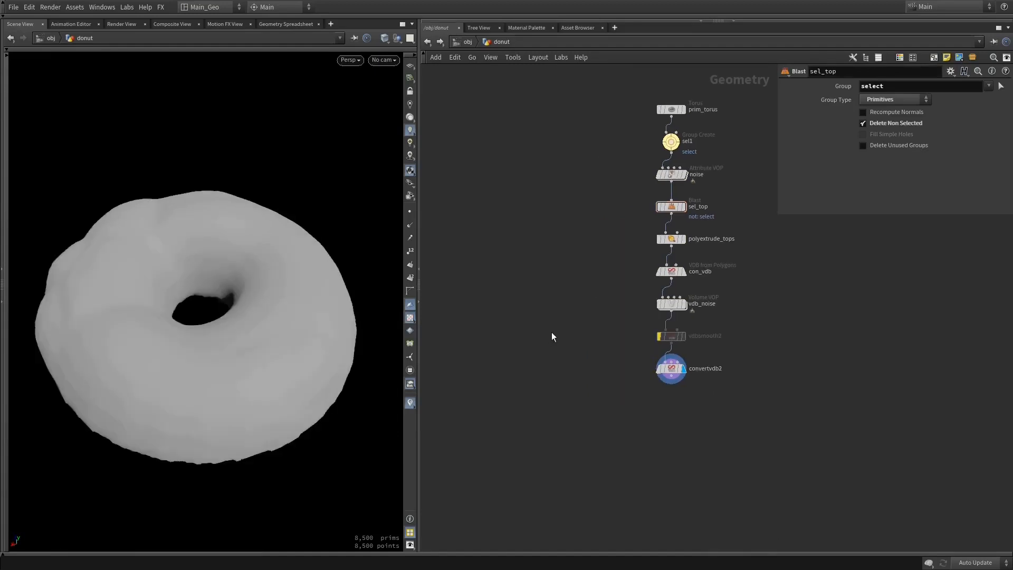
left_click_drag(658, 112, 544, 122)
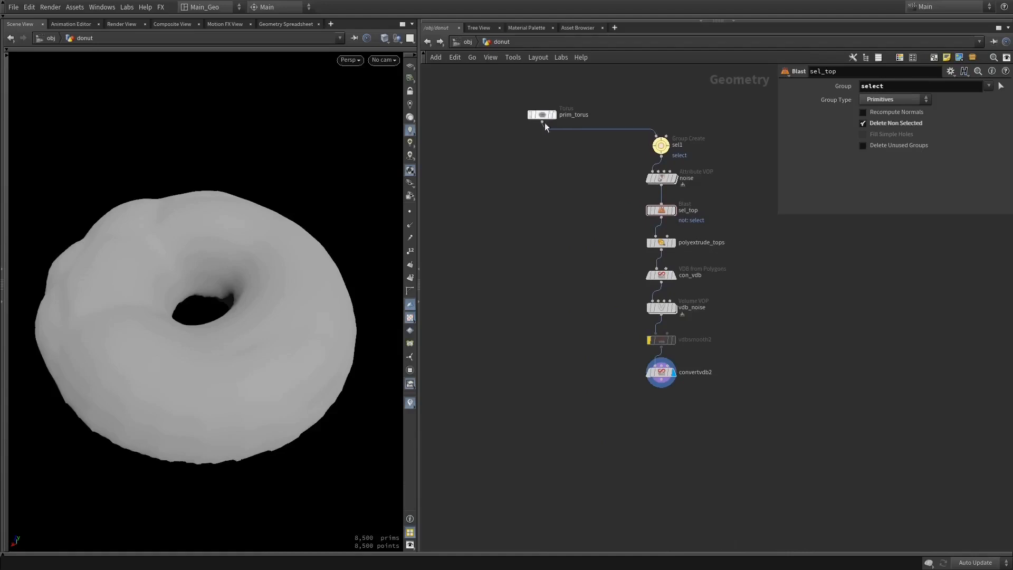
Try to merge prim_torus with convertvdb2 in a Merge node, and delete that node
left_click(540, 115)
left_click_drag(736, 354, 582, 409, "shift")
mouse_move(536, 130)
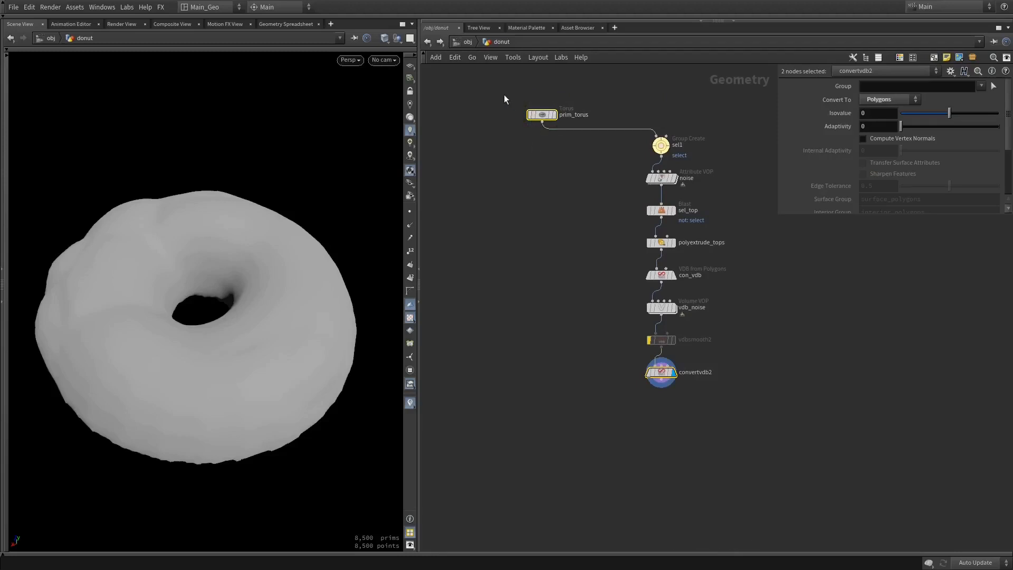
left_click_drag(504, 94, 568, 133, "shift")
left_click_drag(500, 93, 549, 141, "shift")
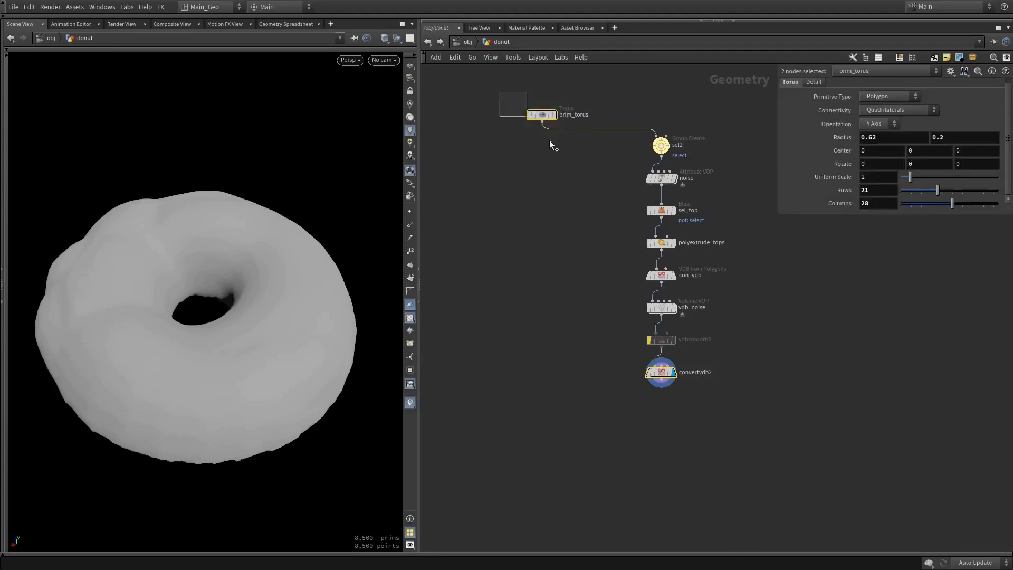
left_click_drag(504, 80, 562, 148, "shift")
left_click(661, 373)
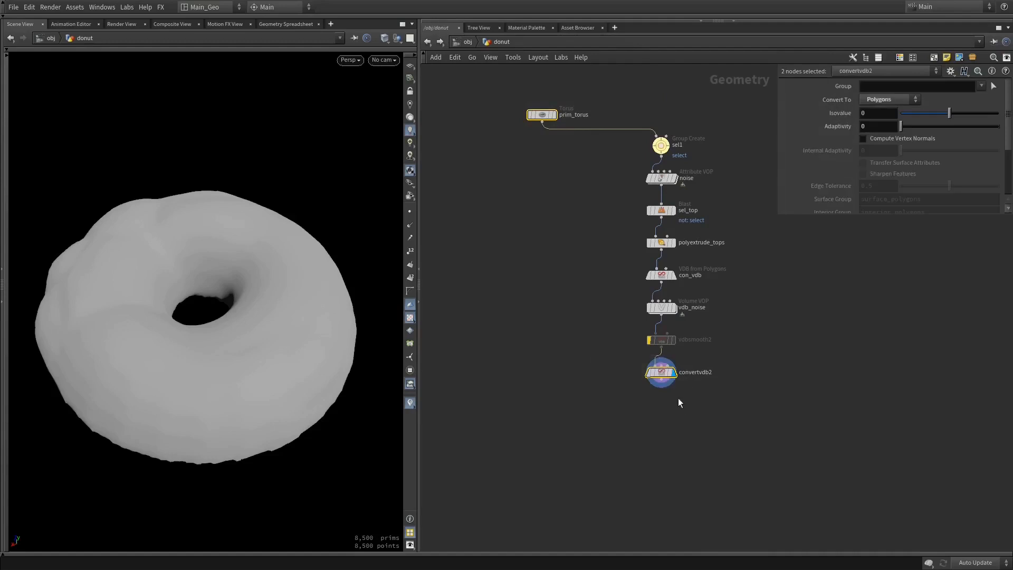
left_click_drag(661, 388, 596, 439)
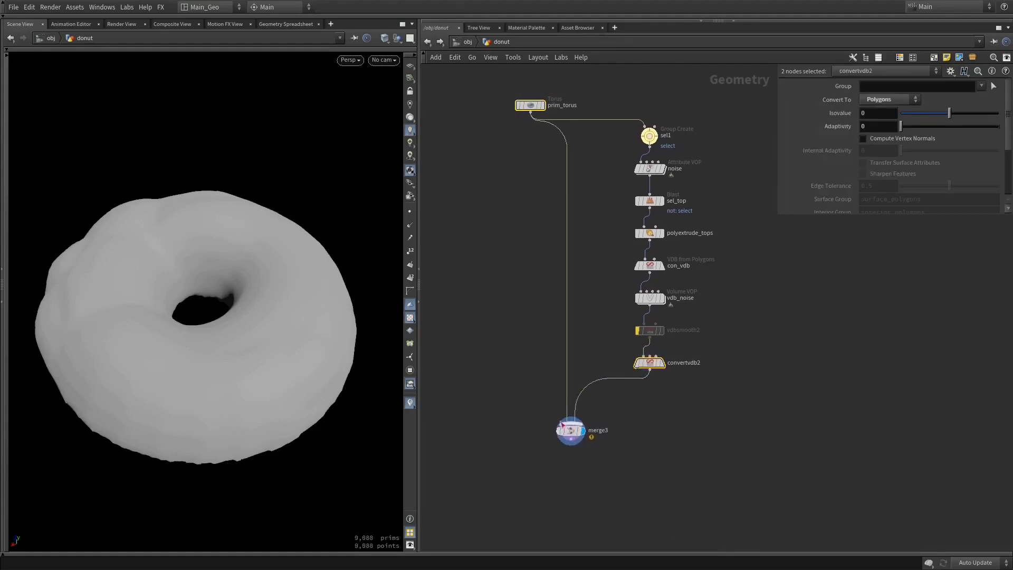
key("Delete")
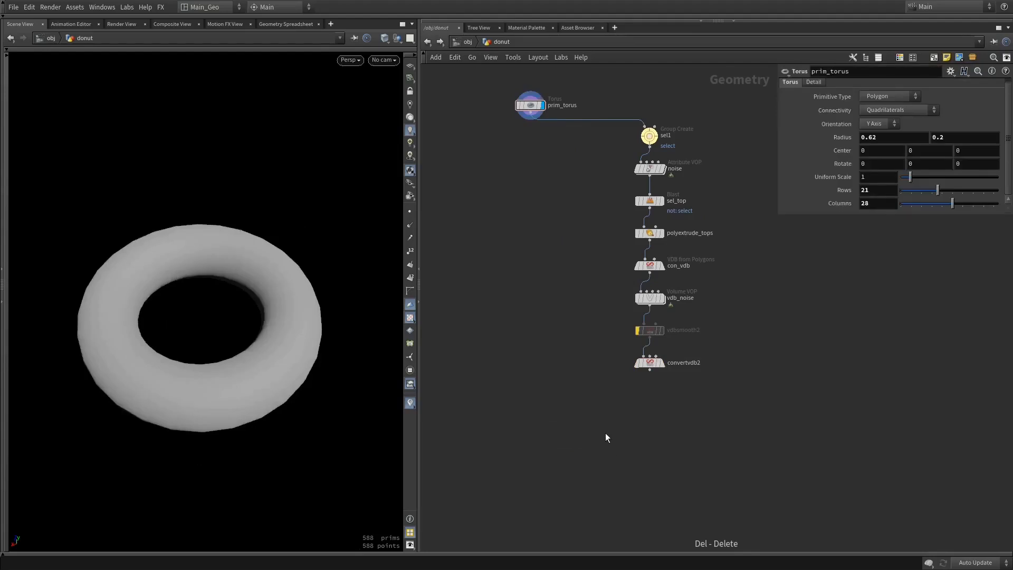
Combine prim_torus and convertvdb2 in a new Merge node and display the merged donut
key("Tab")
type("mer")
key("Return")
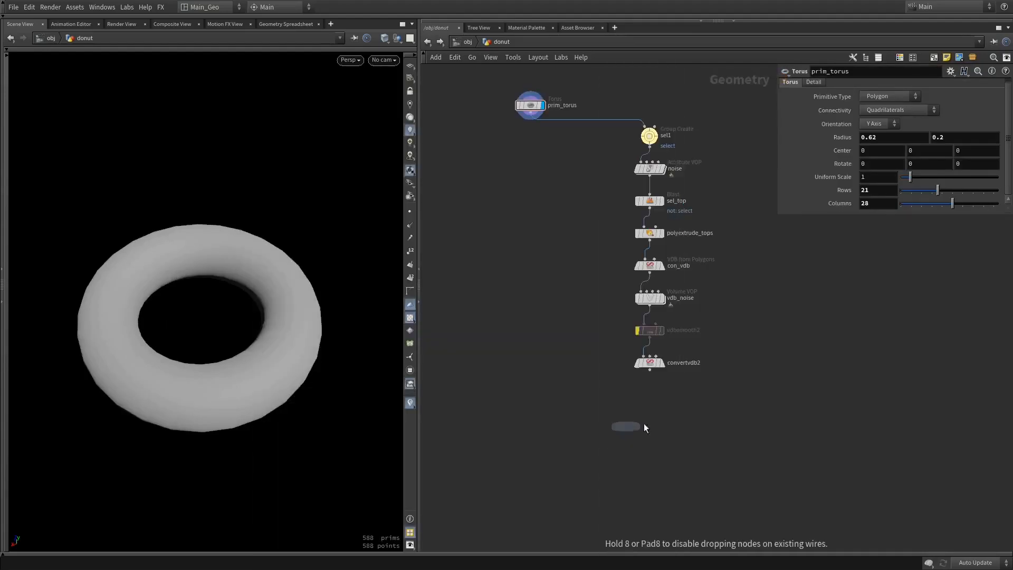
left_click(645, 423)
left_click_drag(530, 119, 534, 450)
left_click(662, 422)
left_click_drag(296, 393, 269, 272)
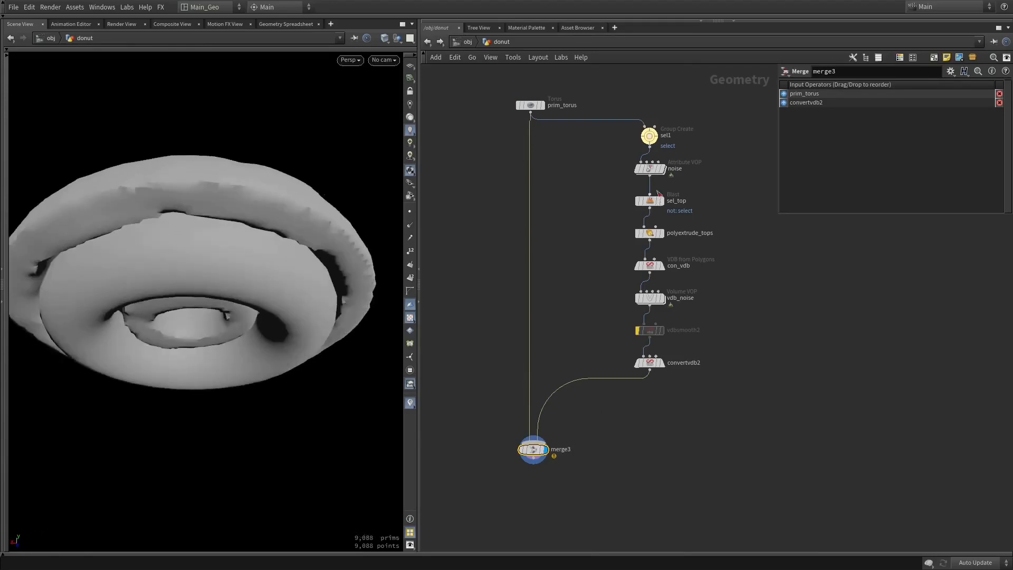
Reduce the extrusion distance of polyextrude_tops so the topping fits closer to the base torus
left_click(653, 232)
middle_click_drag(884, 112, 839, 138)
left_click_drag(258, 172, 260, 229)
middle_click_drag(867, 114, 838, 143)
left_click_drag(337, 167, 330, 207)
Set the second radius value of prim_torus to 0.3 to thicken the donut ring
left_click(530, 106)
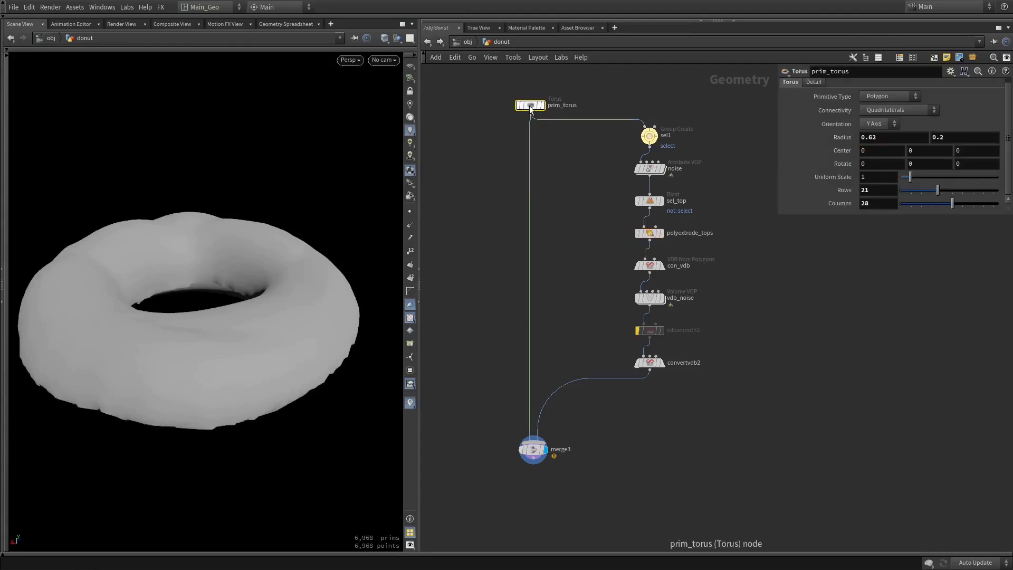
middle_click_drag(940, 135, 997, 153)
left_click_drag(235, 208, 213, 184)
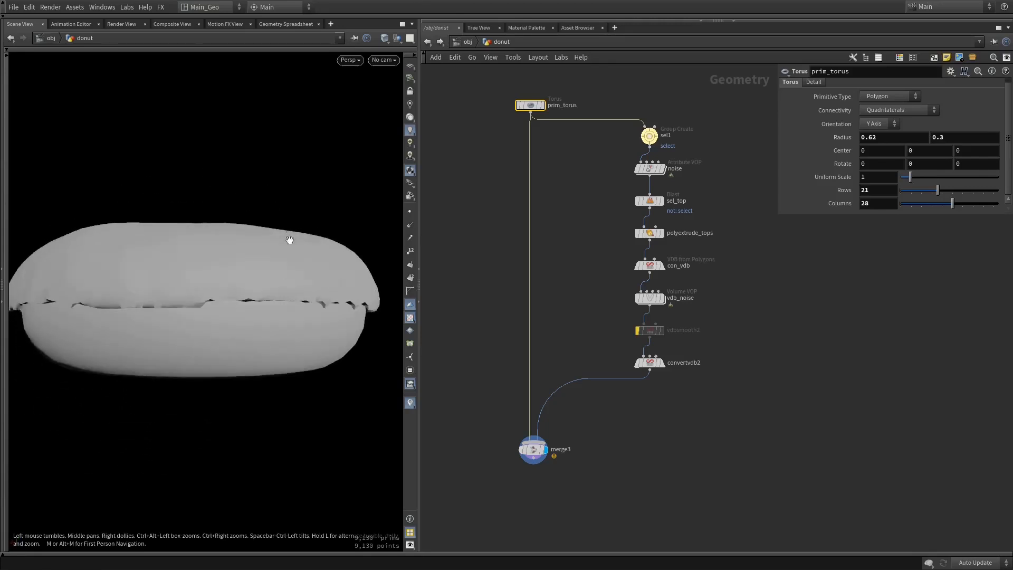
left_click_drag(290, 240, 287, 276)
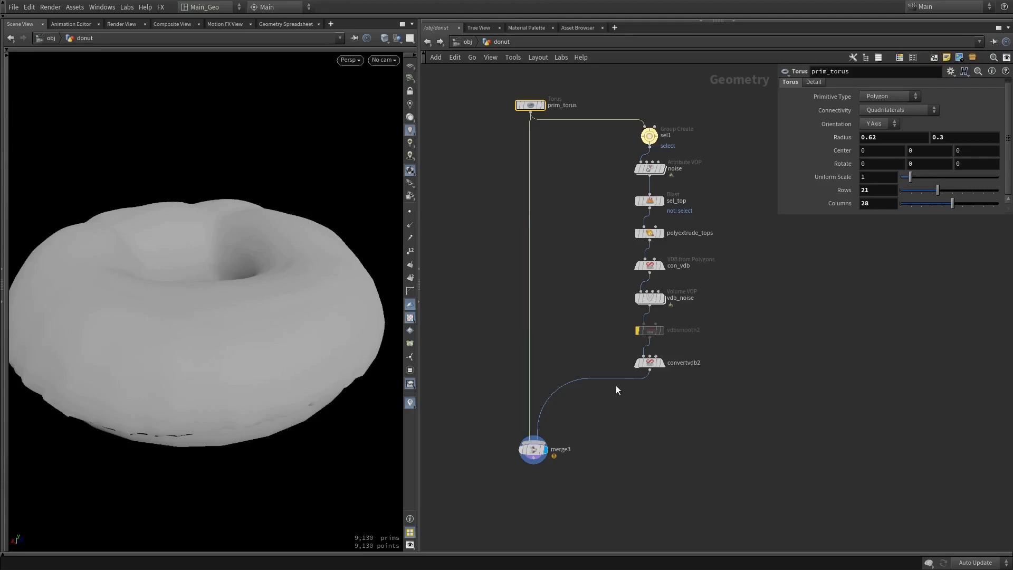
Insert a Transform node between convertvdb2 and merge3
left_click_drag(605, 378, 621, 405)
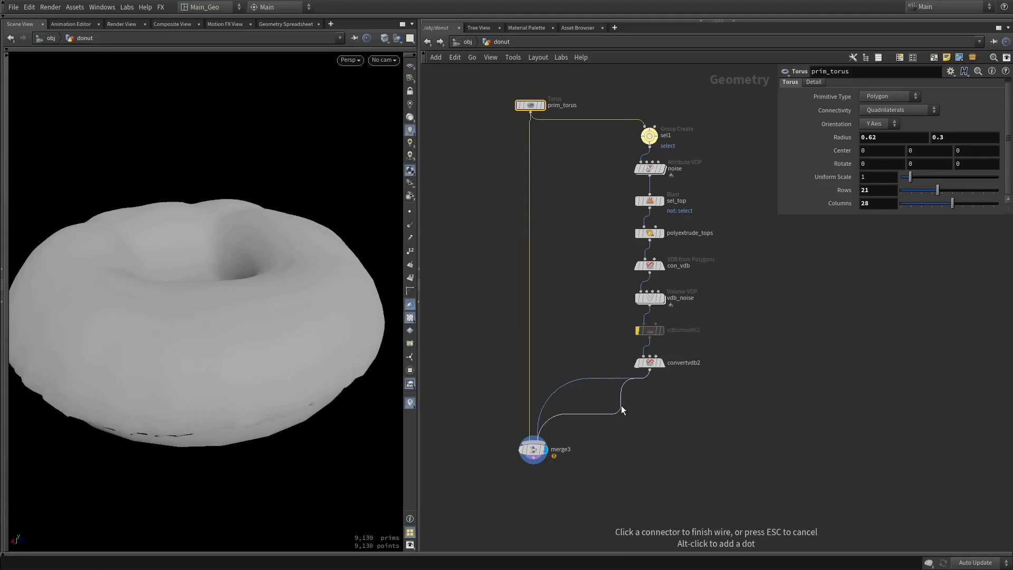
key("Tab")
type("tra")
key("Down")
key("Down")
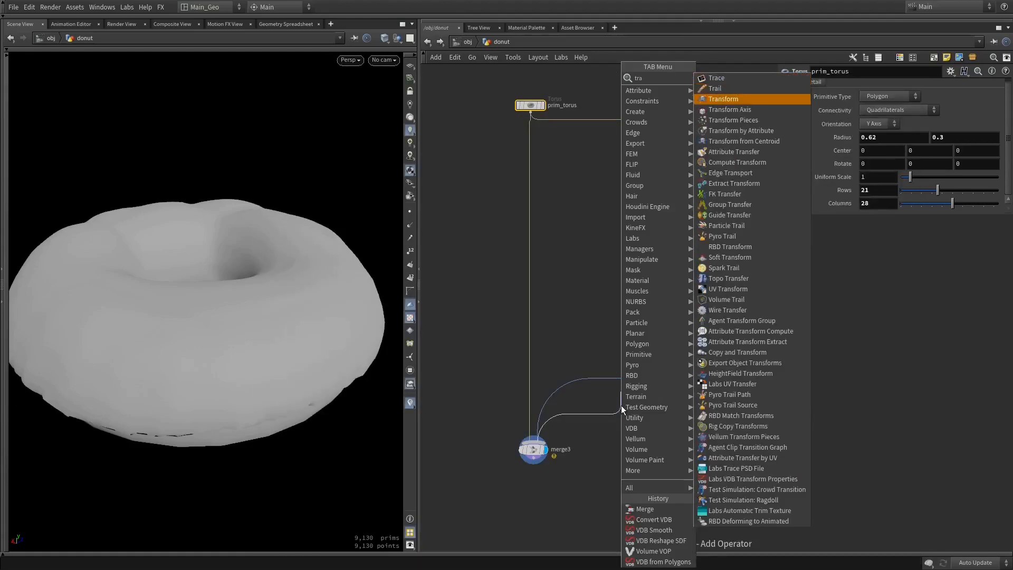
key("Return")
Set the topping's uniform scale in transform3 to 0.94
left_click_drag(272, 346, 258, 287, "alt")
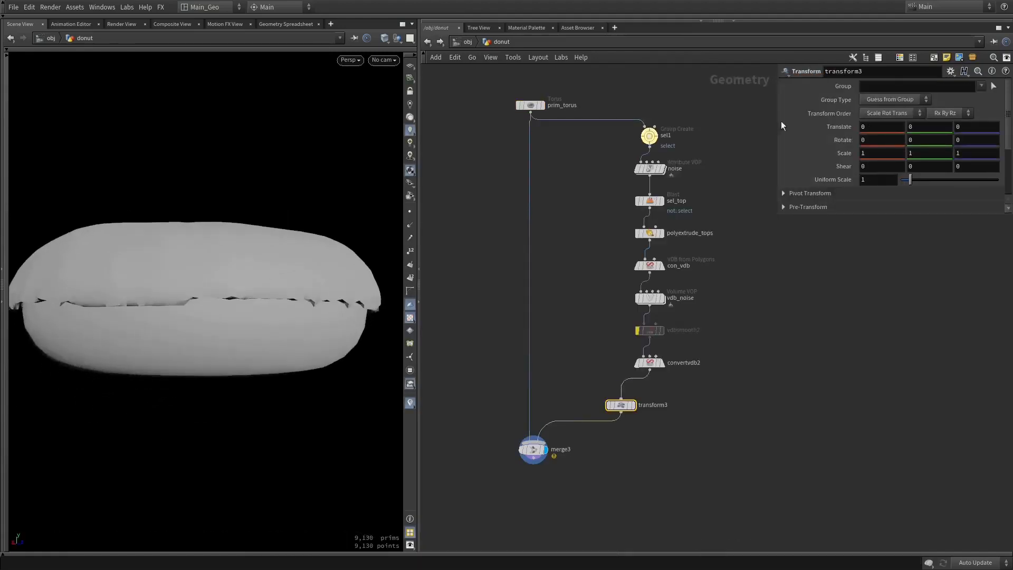
middle_click_drag(871, 180, 843, 211)
left_click_drag(240, 242, 262, 135, "alt")
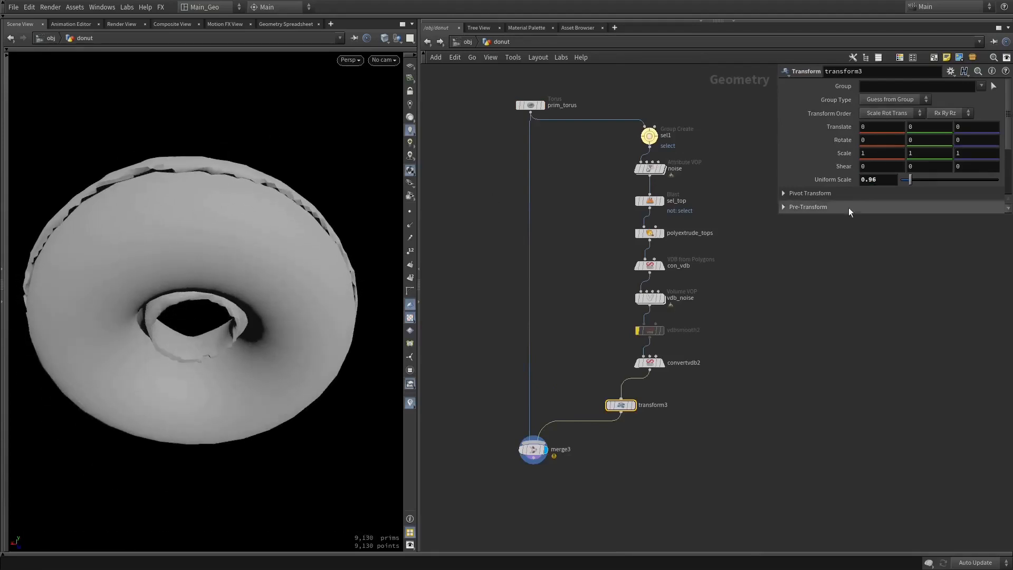
middle_click_drag(886, 180, 810, 199)
left_click_drag(291, 170, 260, 280, "alt")
Lower merge3 in the network and insert a Color node between prim_torus and merge3
left_click_drag(523, 458, 518, 489)
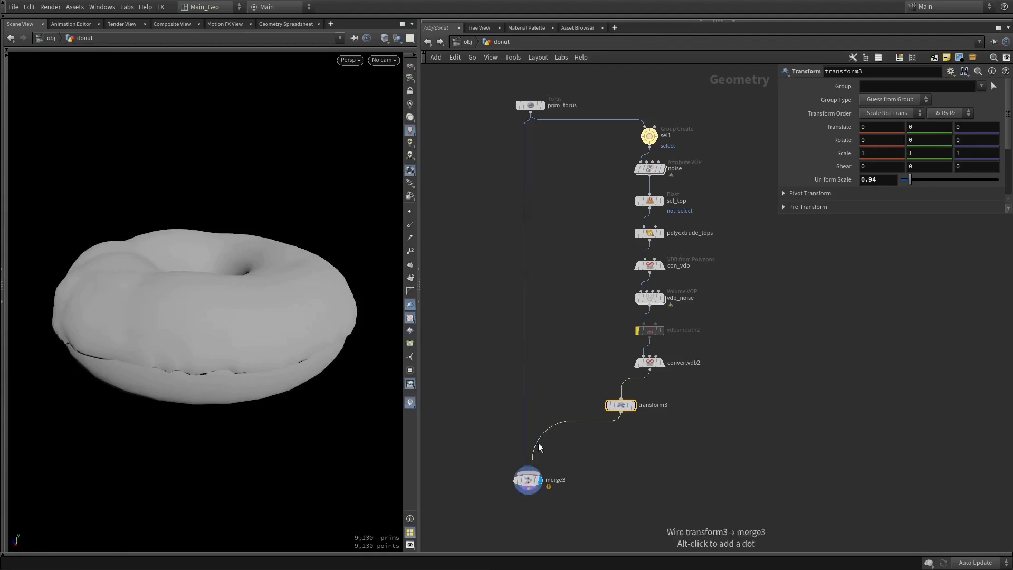
left_click_drag(524, 334, 509, 342)
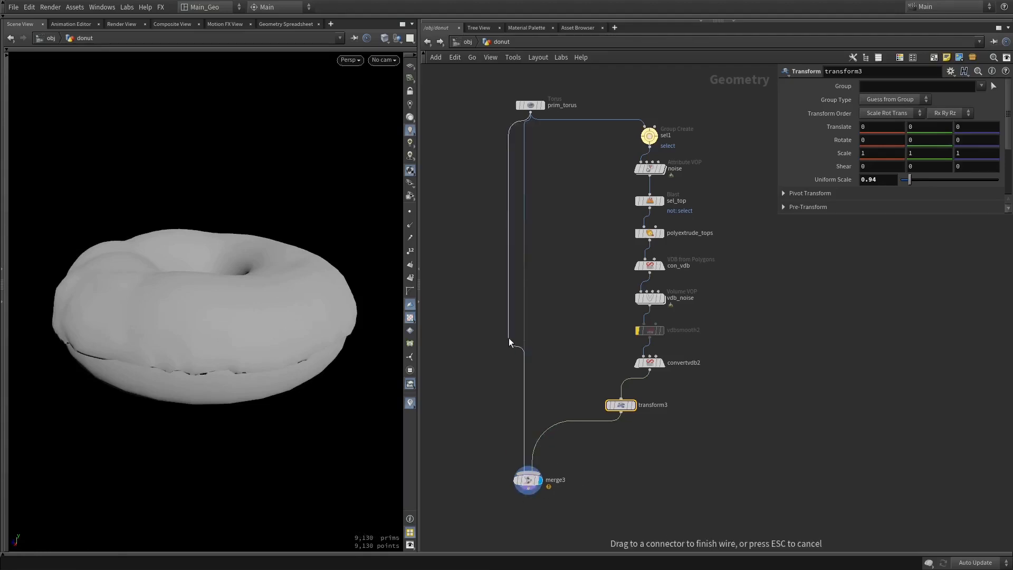
key("Tab")
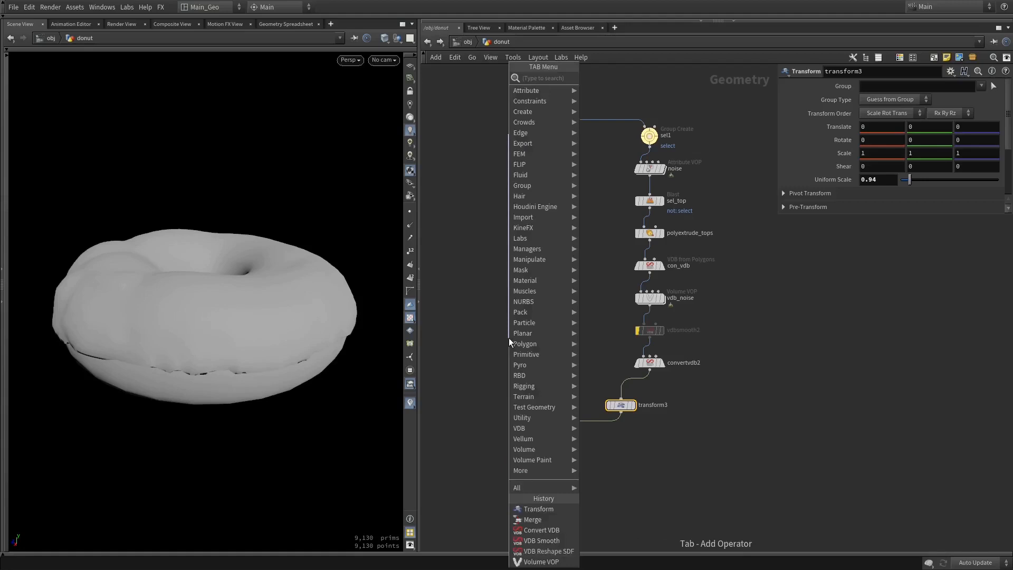
type("color")
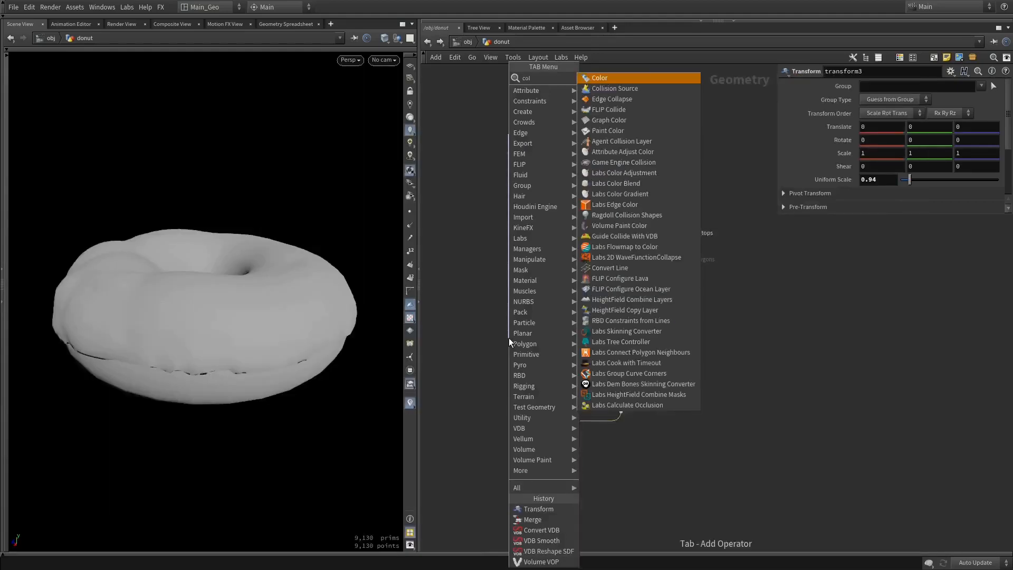
key("Return")
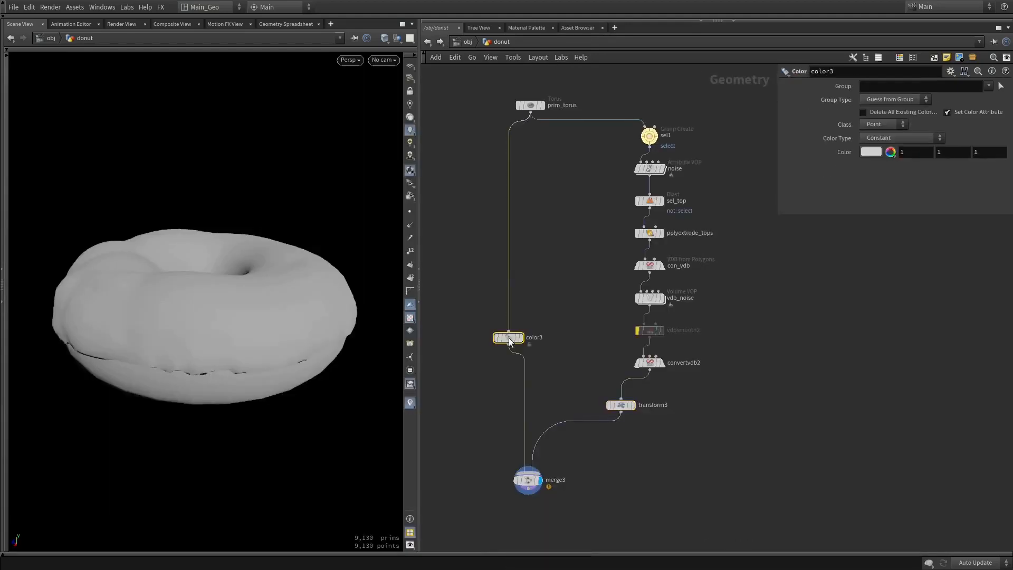
Set the base donut's color in color3 to a light orange-brown of 1, 0.652, 0.42
left_click(869, 153)
left_click(879, 185)
left_click_drag(878, 185, 948, 197)
left_click_drag(934, 160, 910, 170, "super")
key("Escape")
Insert a Color node between transform3 and merge3 and set it to a pale pink of 1, 0.807, 1
left_click(573, 429)
key("Tab")
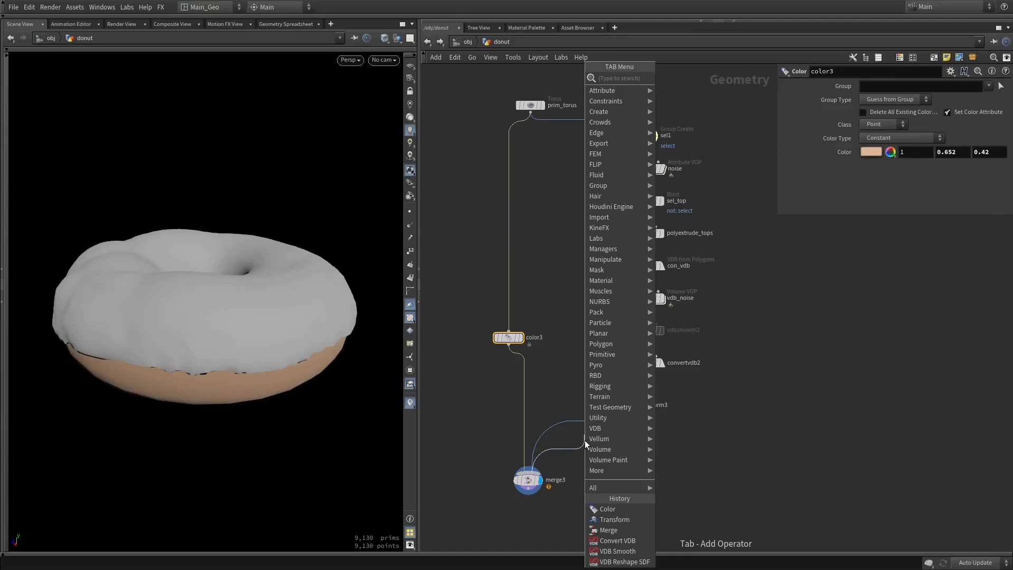
type("color")
key("Return")
left_click(584, 441)
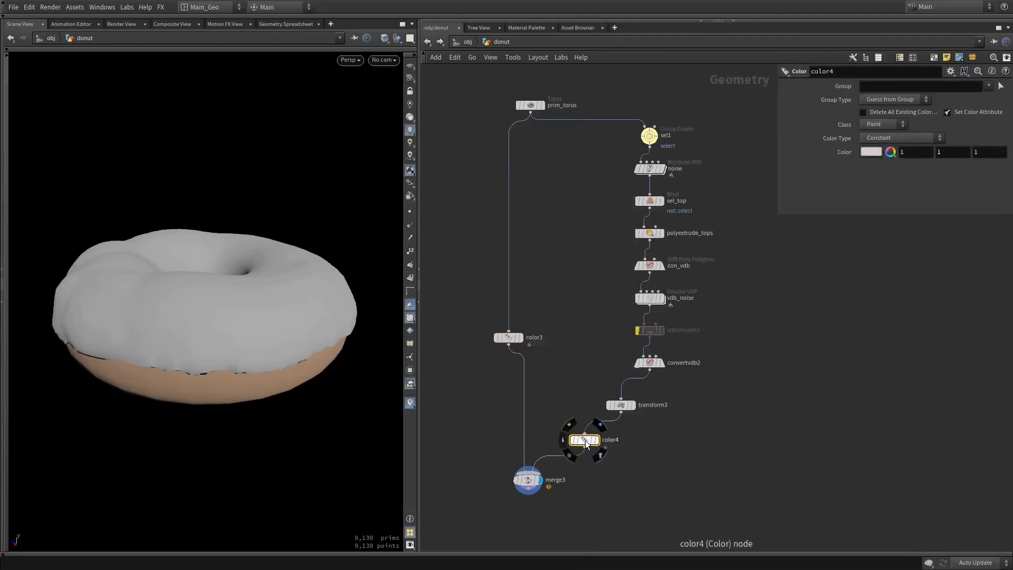
left_click(871, 152)
left_click_drag(933, 152, 970, 159)
mouse_move(230, 336)
left_mouse_down("alt")
mouse_move(213, 394)
mouse_move(229, 319)
mouse_move(208, 300)
mouse_move(213, 246)
mouse_move(213, 368)
mouse_move(221, 351)
left_mouse_up("alt")
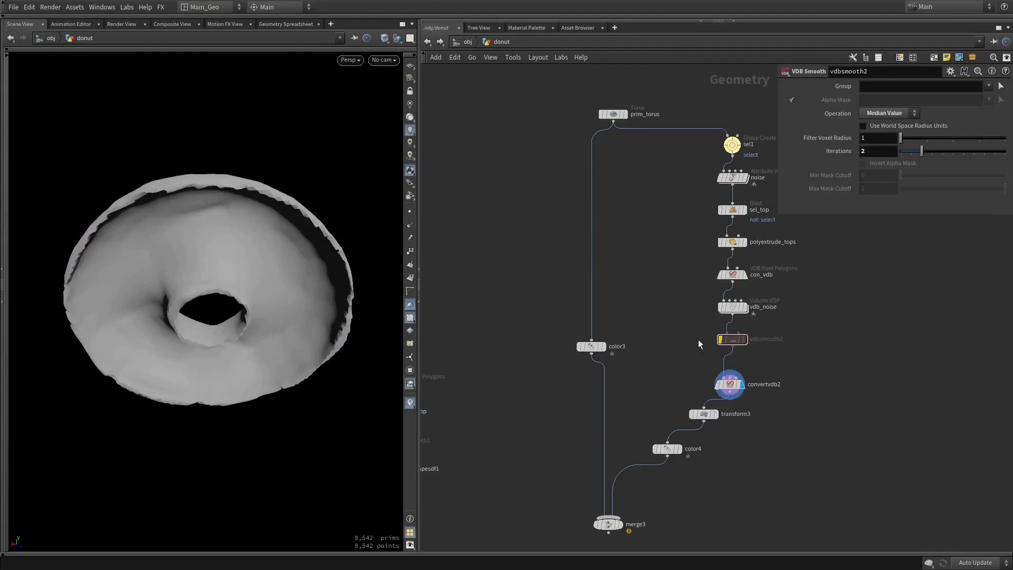
Insert a VDB Reshape SDF node between vdbsmooth2 and convertvdb2
key("Tab")
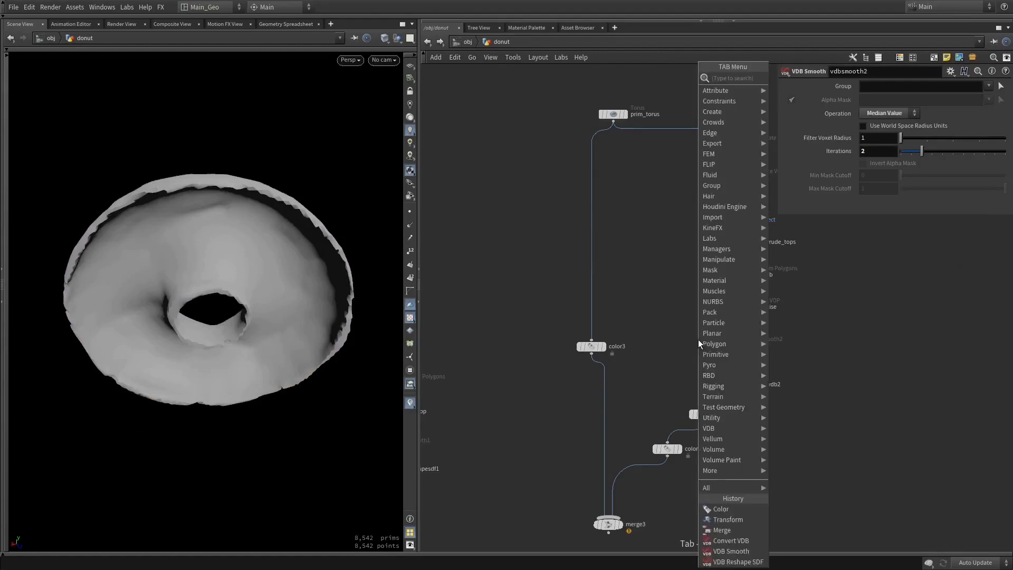
type("vdb")
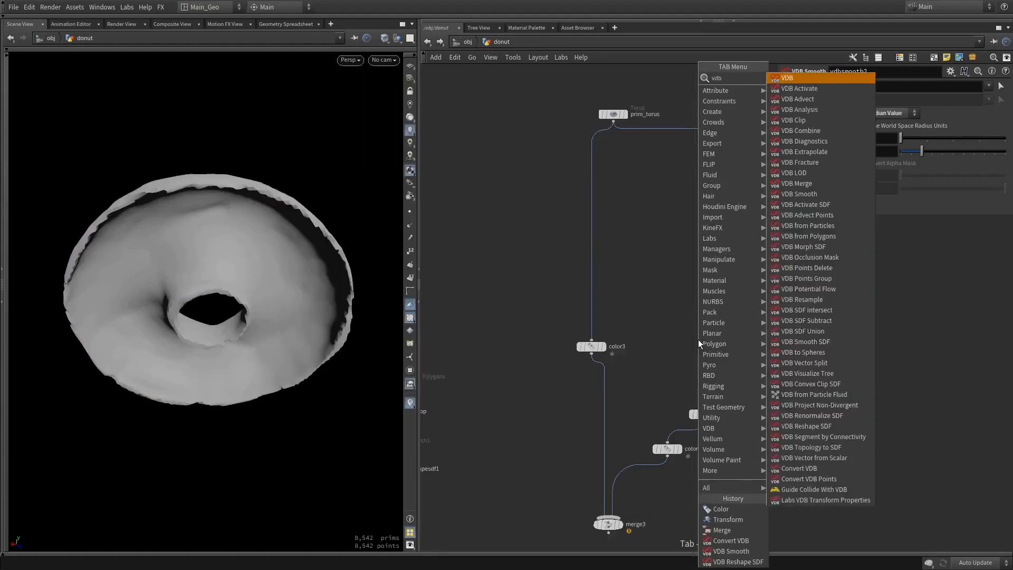
type(" re")
key("Down")
key("Down")
key("Return")
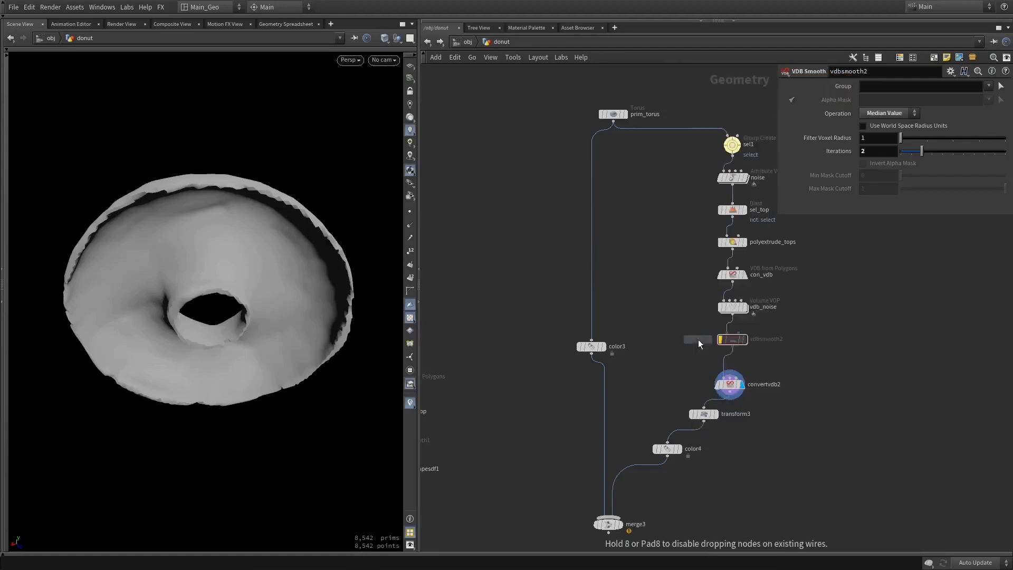
left_click(728, 360)
left_click_drag(281, 216, 244, 328)
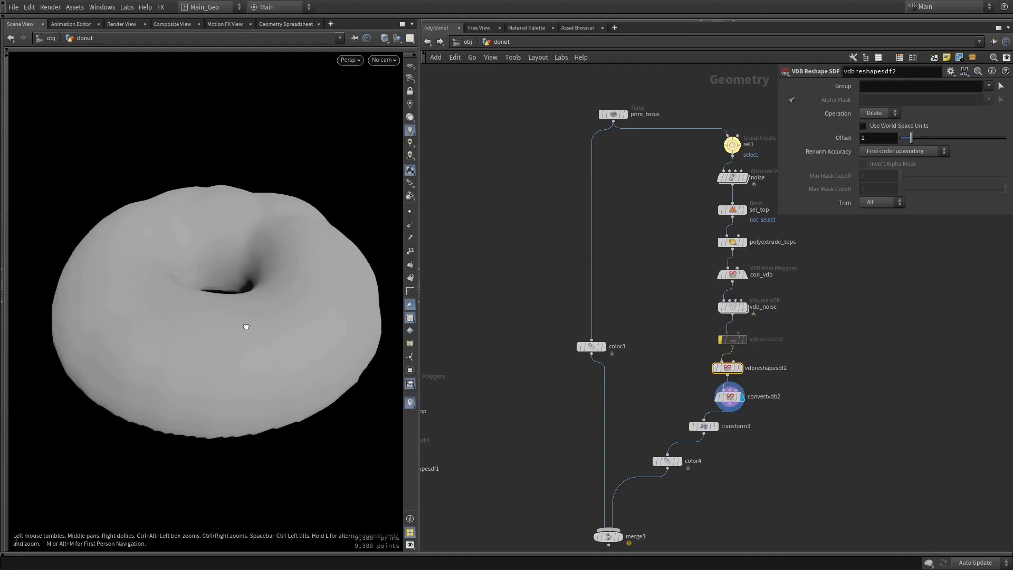
Set the dilation offset of vdbreshapesdf2 to 1.29
middle_click_drag(753, 484, 736, 412)
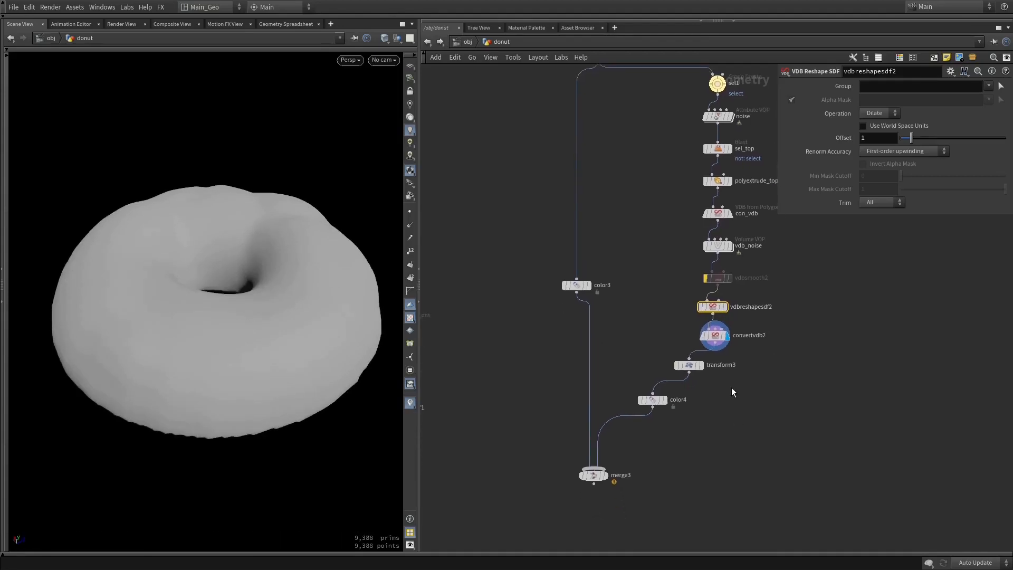
left_click_drag(274, 369, 282, 303)
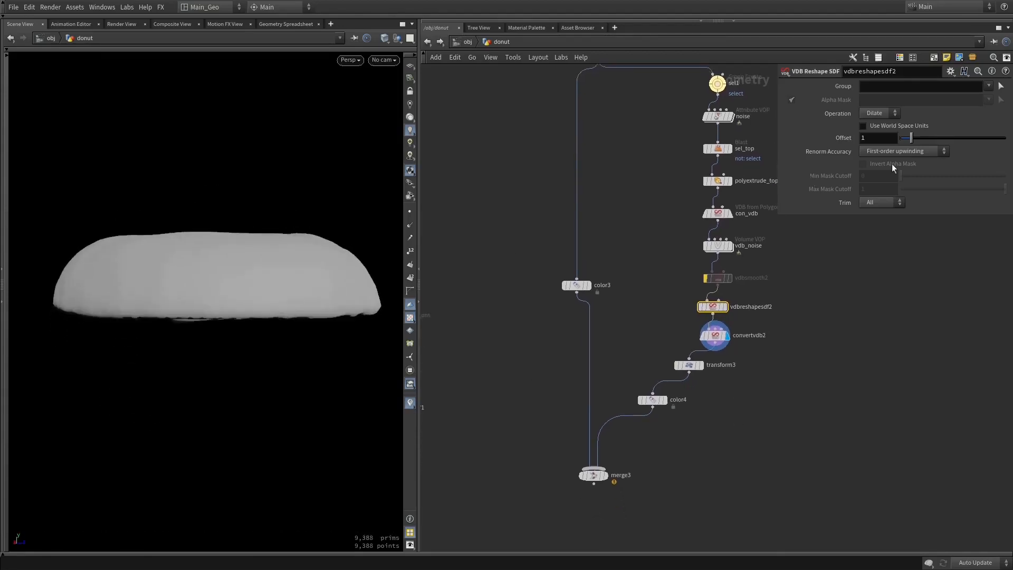
middle_click_drag(880, 137, 1010, 151)
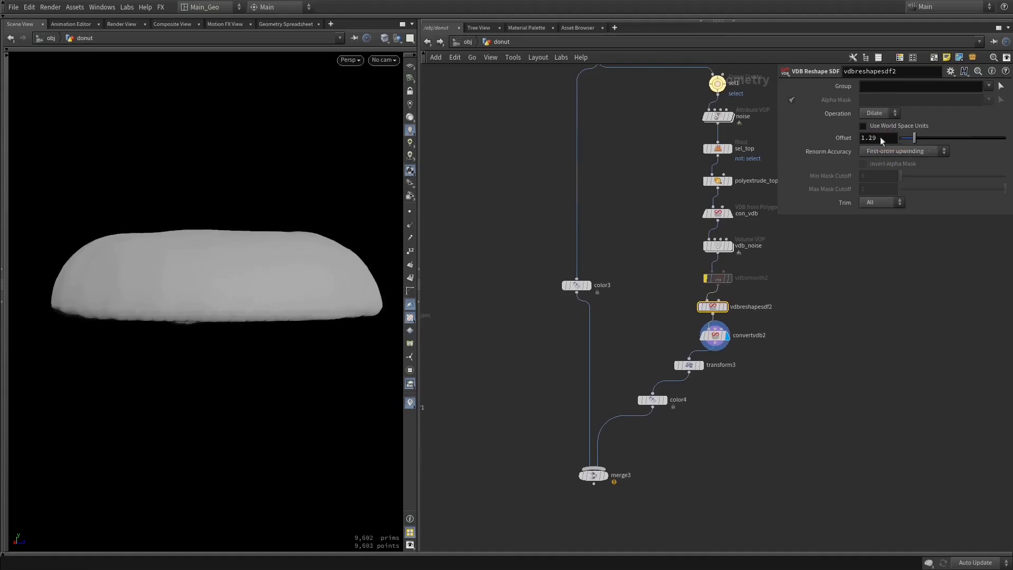
Display merge3 and fine-tune the offset of vdbreshapesdf2 against the colored donut
left_click(604, 474)
left_click_drag(287, 339, 287, 284)
left_click_drag(285, 292, 277, 351)
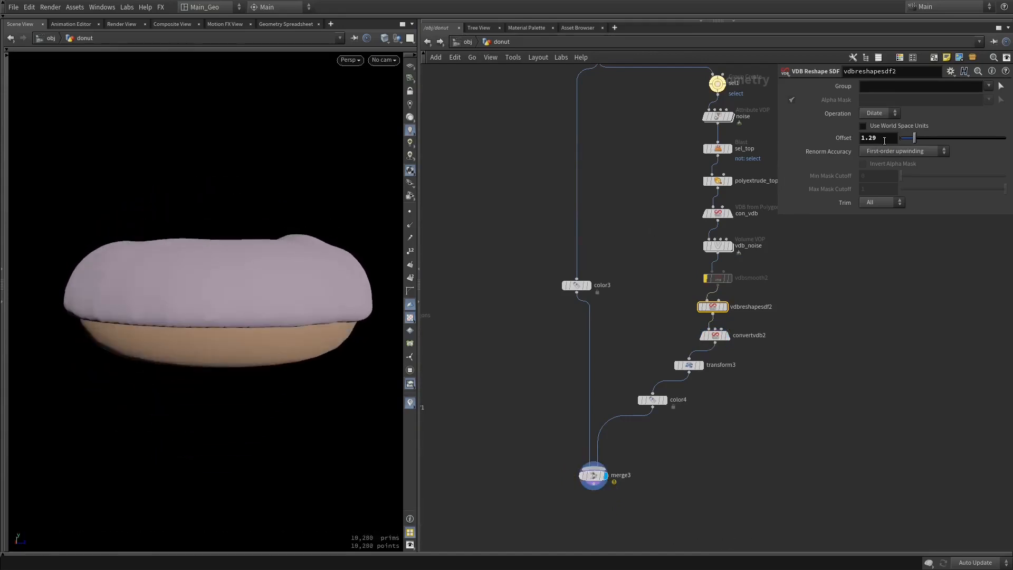
middle_click_drag(884, 140, 883, 163)
middle_click_drag(810, 175, 913, 179)
Set the extrusion distance of polyextrude_tops to 0.02 and check the donut's underside
middle_click_drag(730, 204, 709, 260)
left_click(697, 238)
middle_click_drag(879, 127, 852, 136)
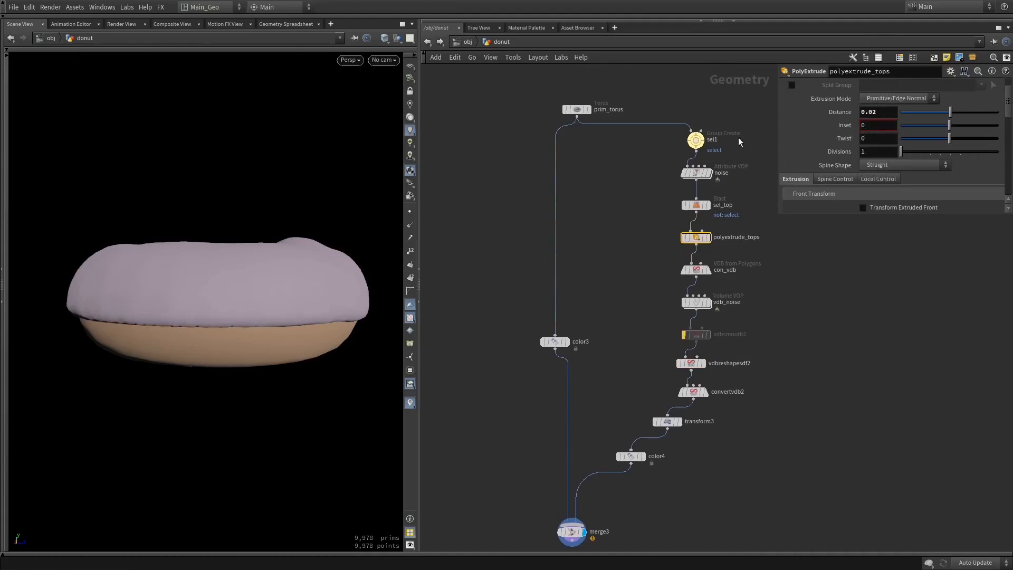
left_click_drag(217, 318, 230, 249)
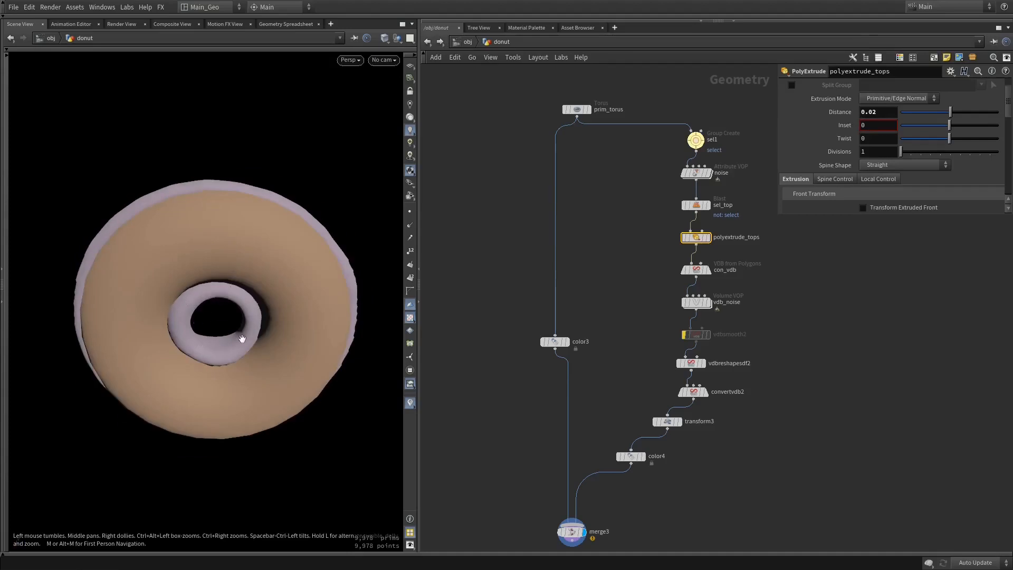
mouse_move(217, 309)
left_mouse_down()
mouse_move(206, 386)
mouse_move(214, 342)
mouse_move(205, 295)
left_mouse_up()
Display noise, sel1 and sel_top in turn to examine the topping's shape at each stage
middle_click_drag(800, 273, 709, 314)
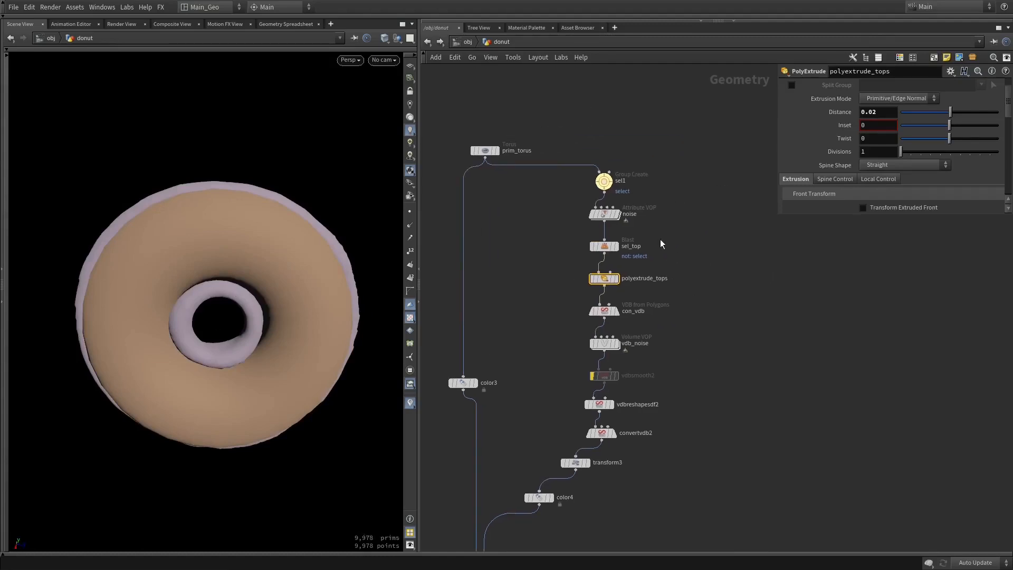
scroll(660, 243, "up", 5)
scroll(654, 301, "down", 4)
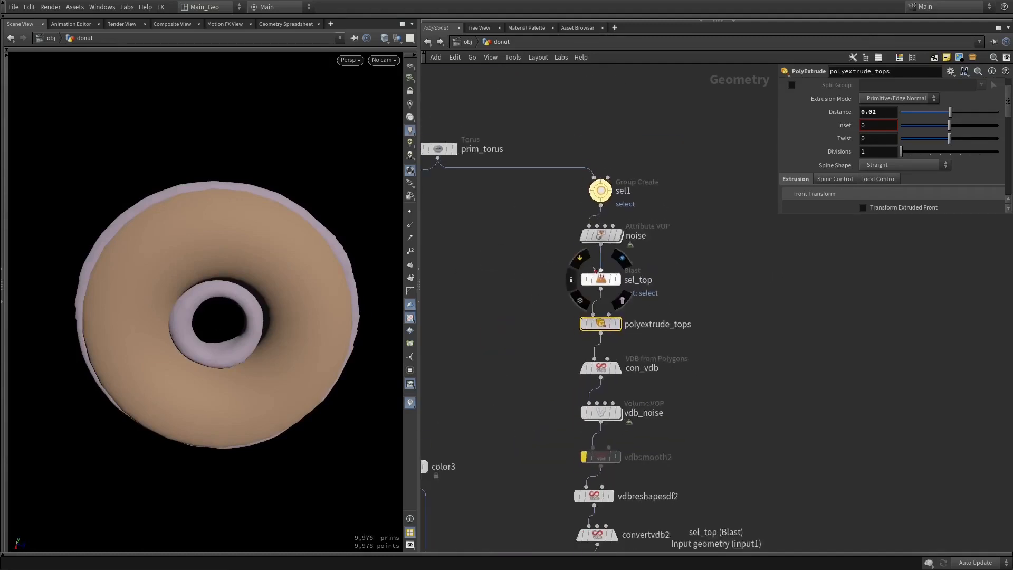
left_click(619, 235)
left_click_drag(275, 254, 277, 373)
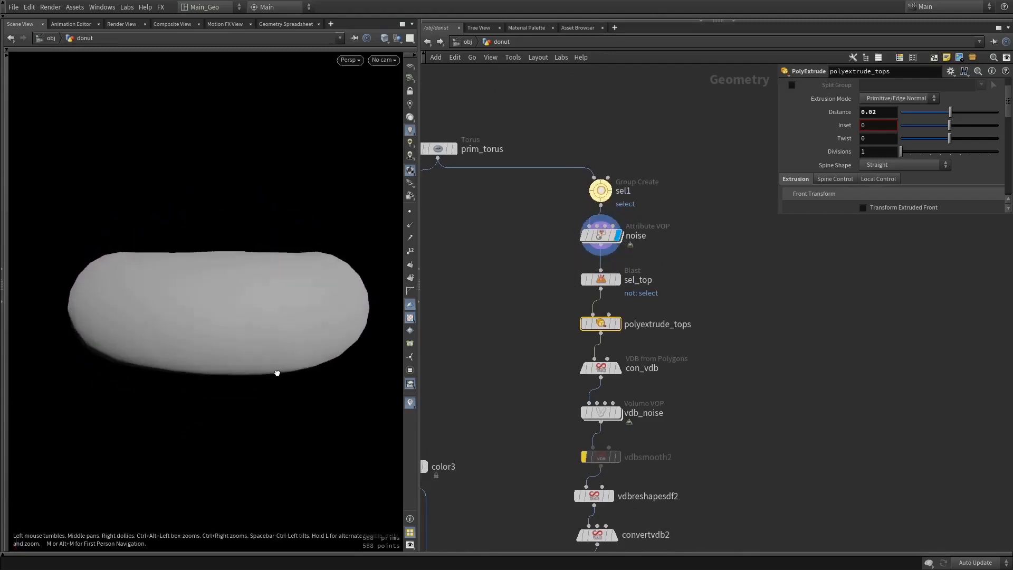
left_click(612, 190)
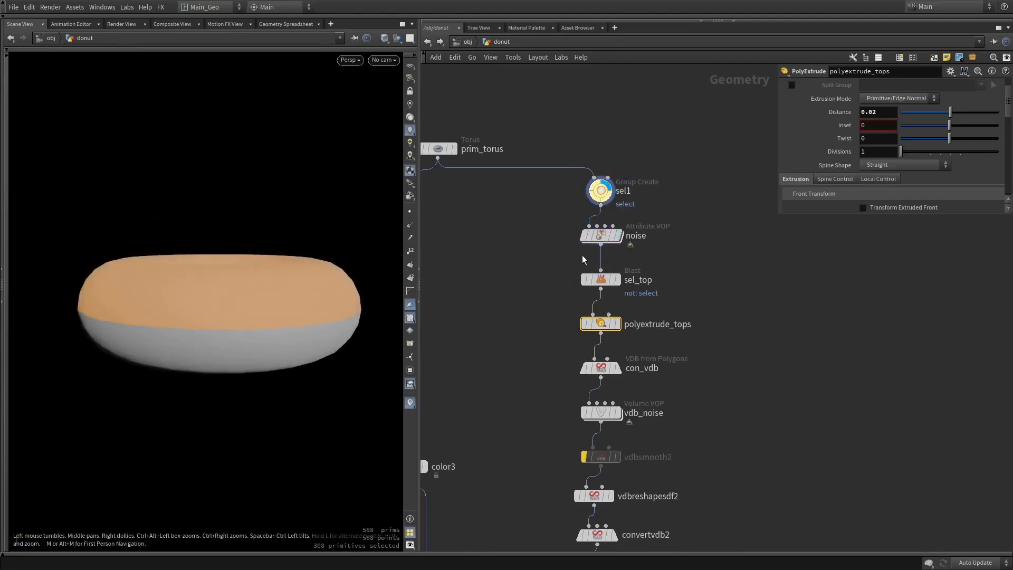
left_click(617, 281)
left_click_drag(288, 364, 285, 316)
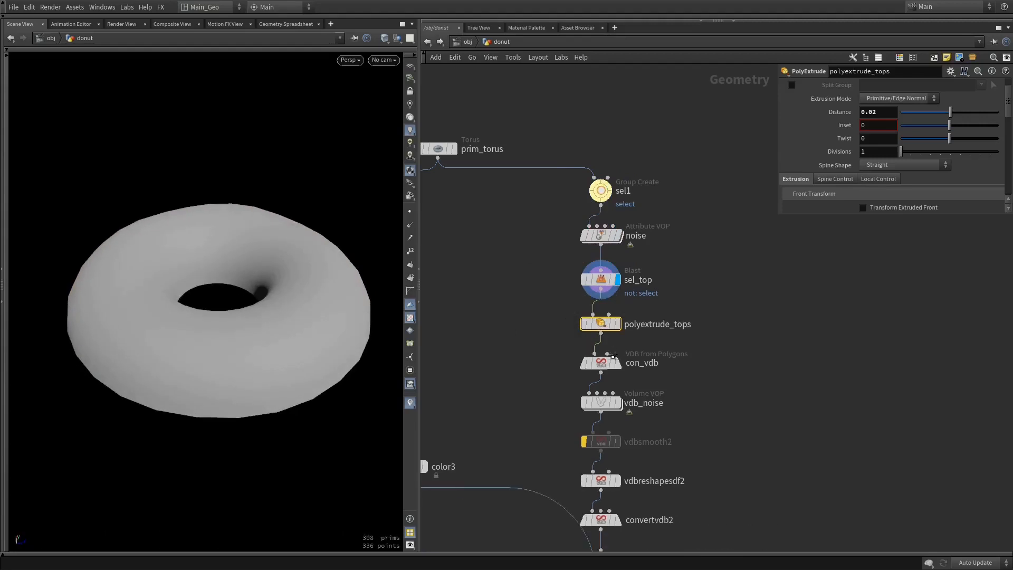
Move the chain from polyextrude_tops down and insert a Group Create node between sel_top and polyextrude_tops
key("ctrl+z")
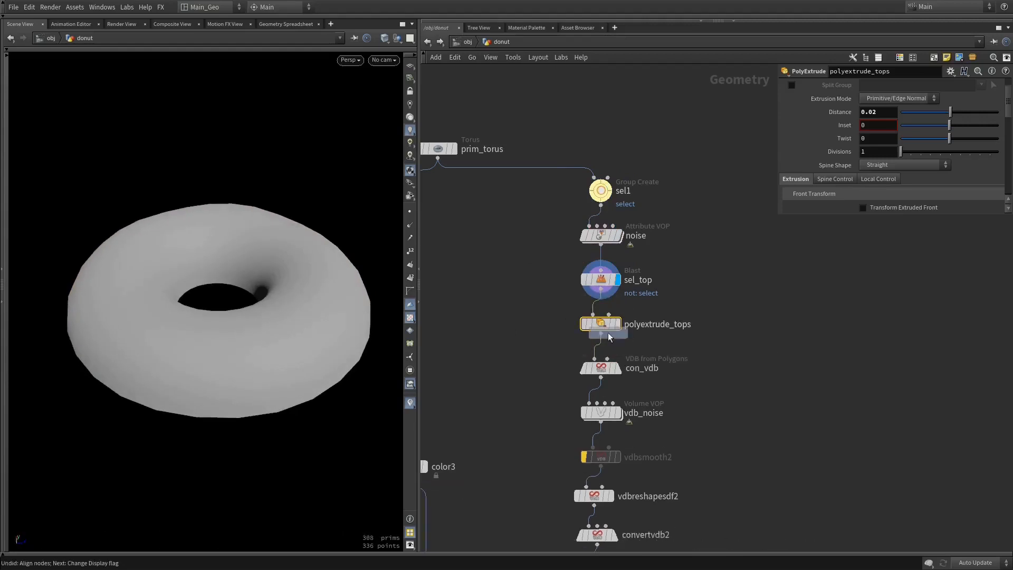
left_click_drag(612, 341, 656, 416)
key("Tab")
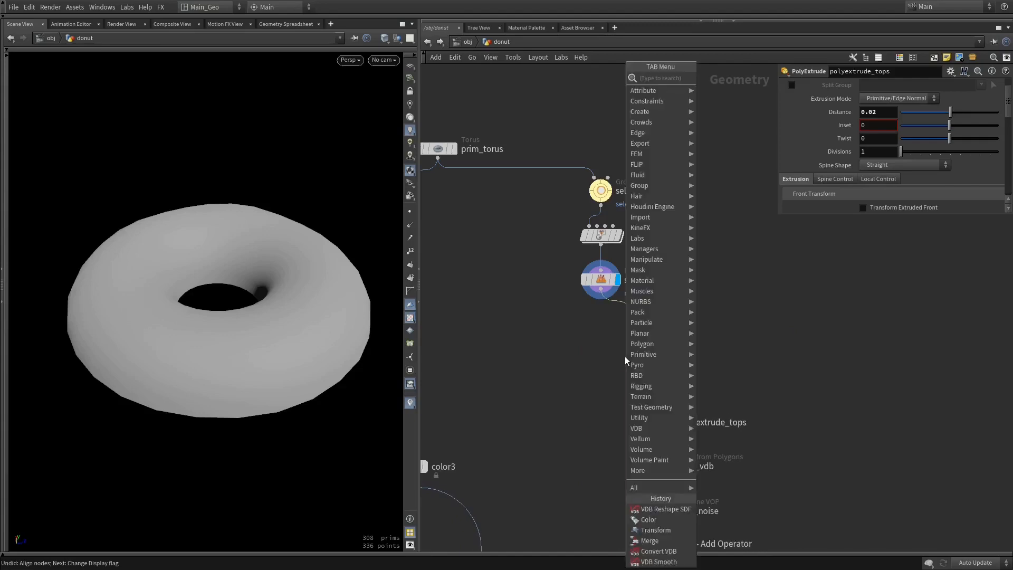
type("grou")
key("Escape")
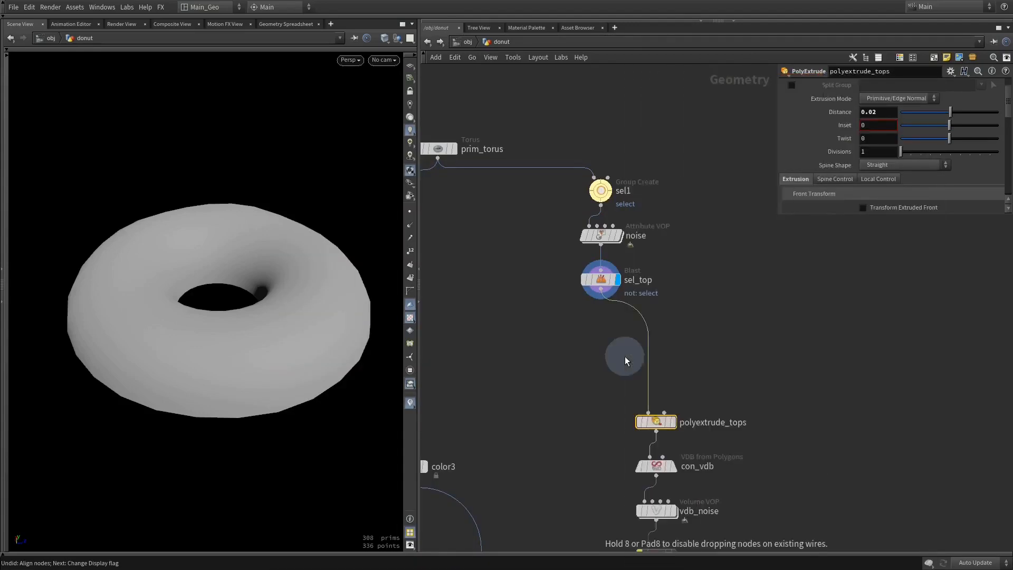
left_click(645, 357)
left_click_drag(647, 357, 635, 376)
Turn off the base group on group2, display the node and enable Keep in Bounding Regions with a bounding box
scroll(863, 128, "up", 5)
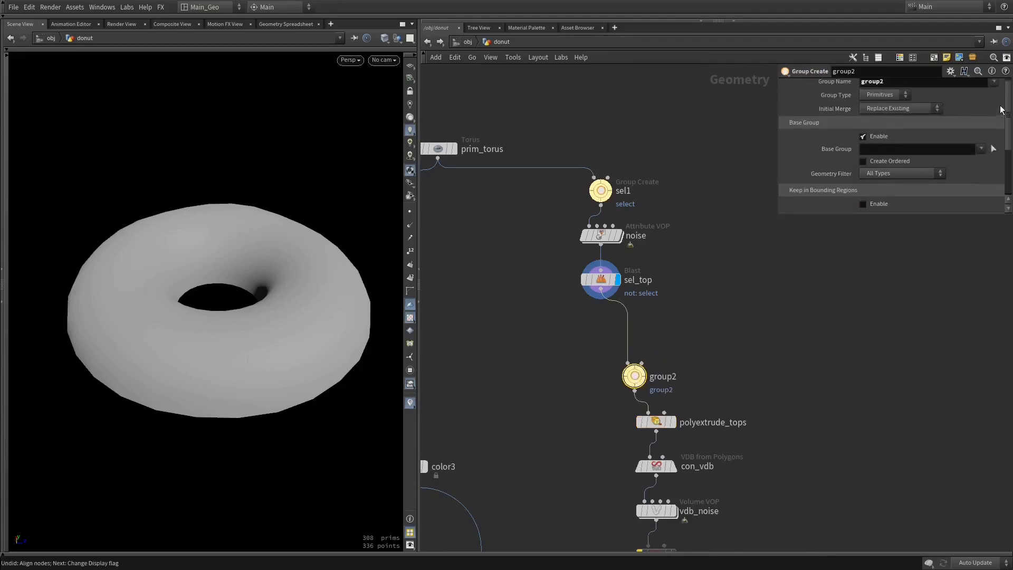
left_click(863, 126)
left_click(863, 126)
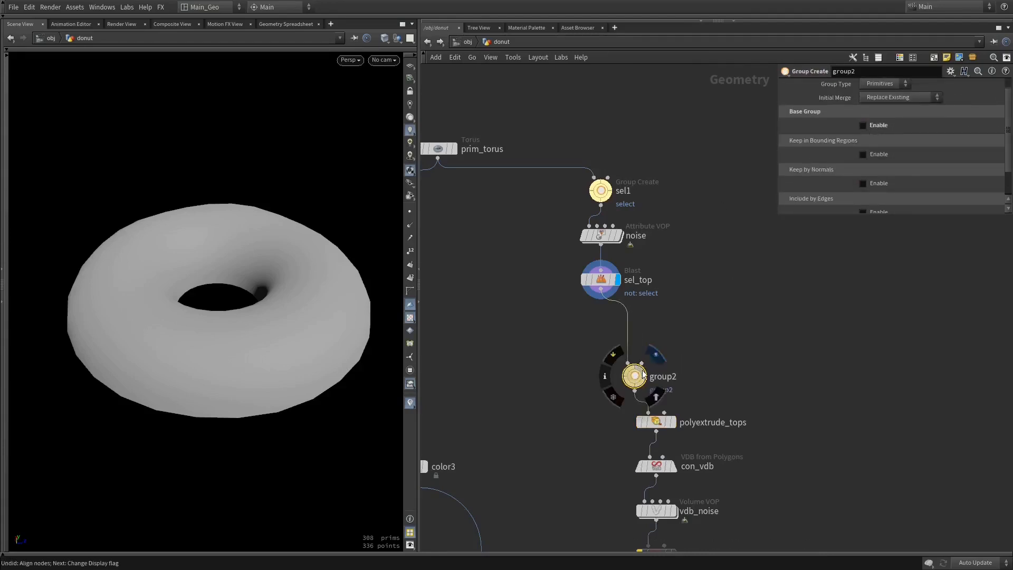
left_click(649, 356)
left_click_drag(1007, 148, 1008, 164)
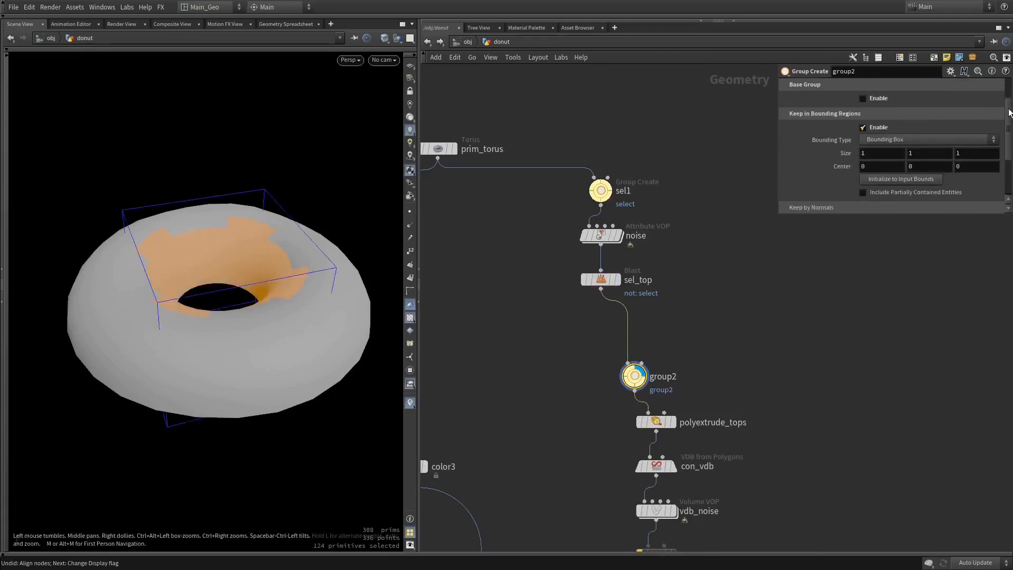
Set the bounding box's X size to 0.5 and reference it from the Y and Z sizes
middle_click_drag(904, 153, 751, 183)
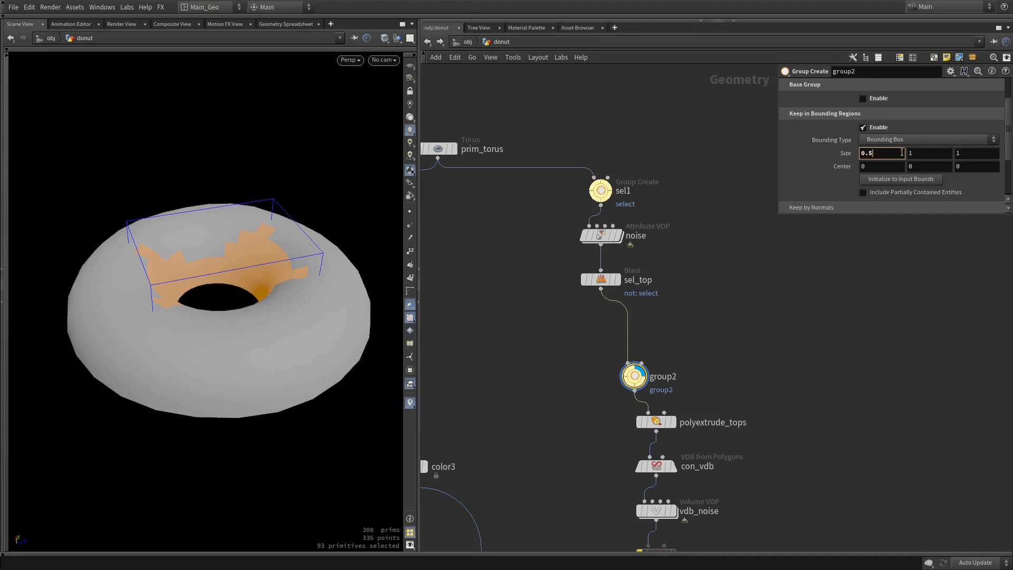
key("Return")
right_click(882, 154)
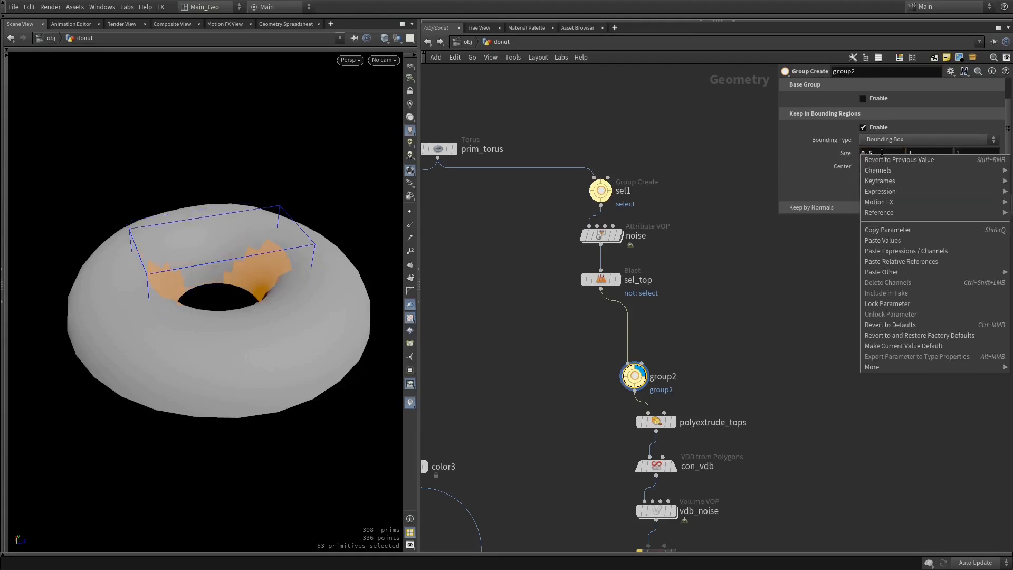
left_click(892, 229)
right_click(923, 152)
left_click(926, 151)
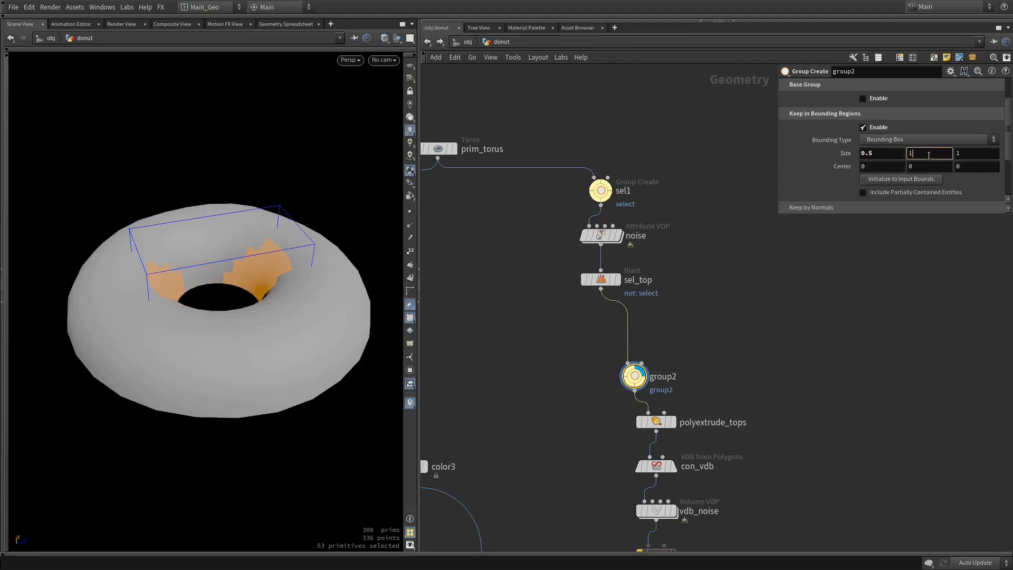
key("BackSpace")
key("ctrl+v")
key("Tab")
key("ctrl+v")
key("Return")
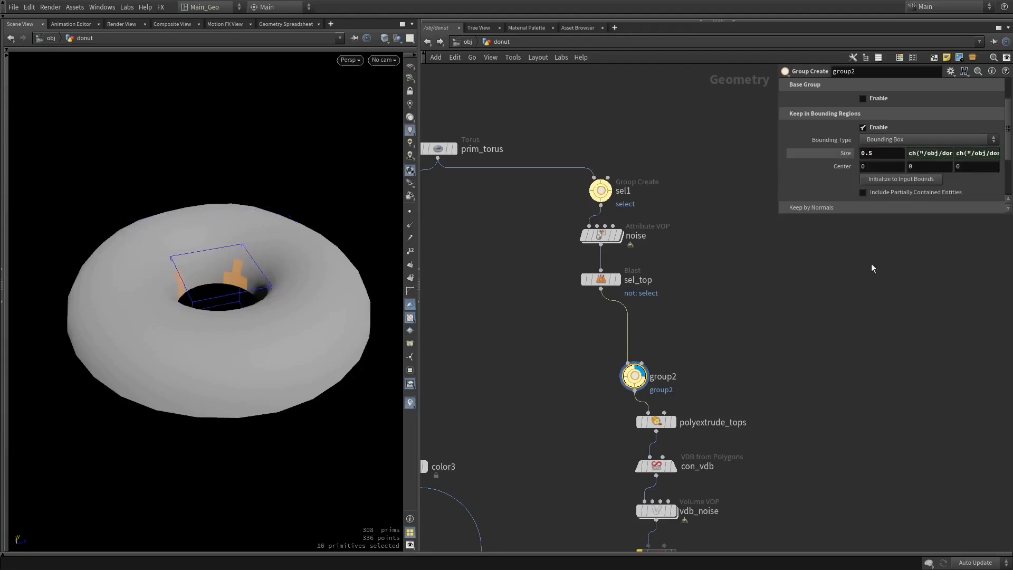
Fit the bounding box around the donut's inner hole with X and Z sizes of 0.64 and a Y size of about 0.41
middle_click_drag(876, 158, 965, 169)
left_click_drag(274, 179, 305, 206)
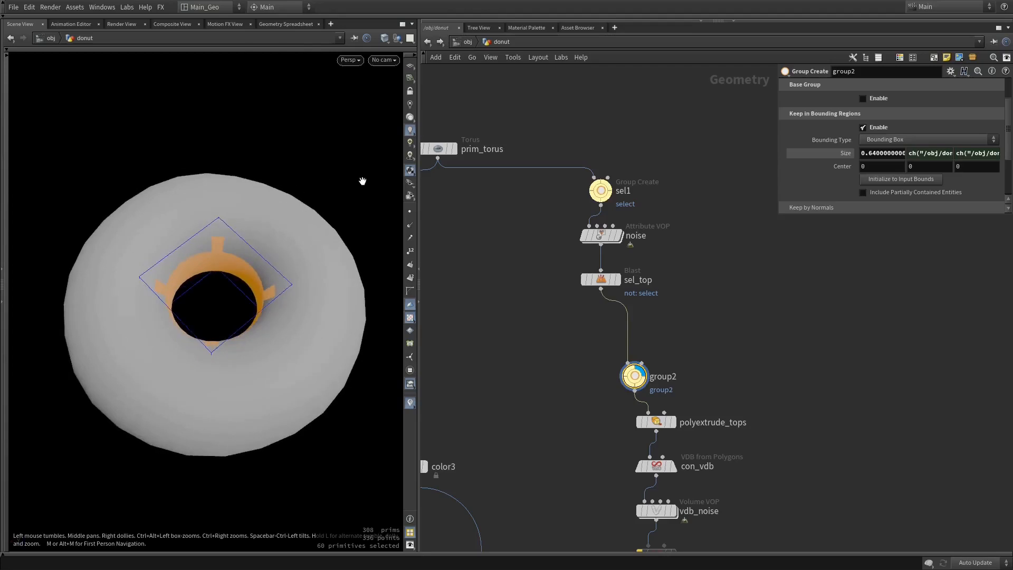
left_click(835, 155)
middle_click_drag(921, 153, 802, 191)
left_click_drag(266, 303, 282, 230)
middle_click(633, 380)
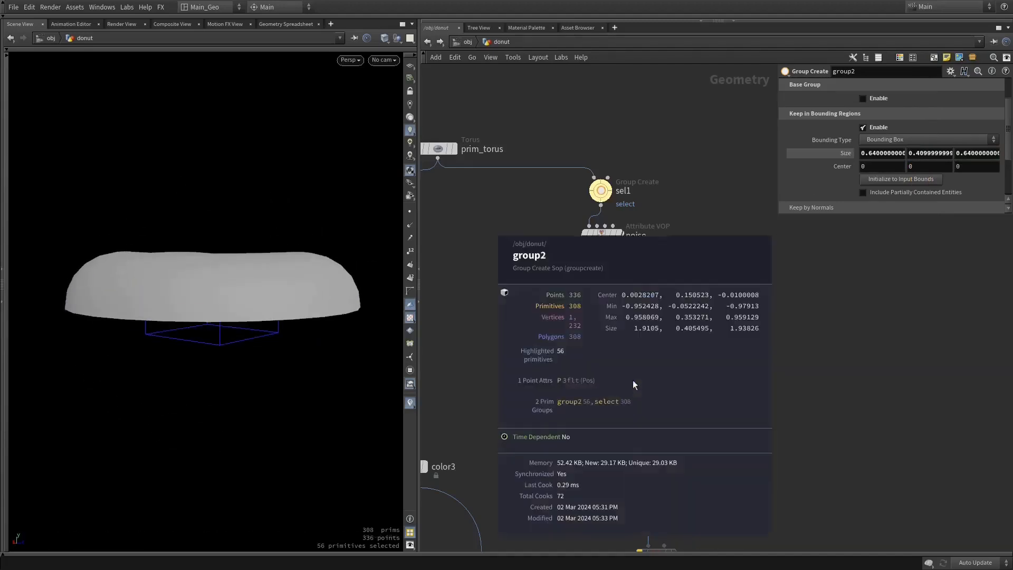
Rename the group2 node to inner_rim
left_click_drag(1008, 108, 1002, 86)
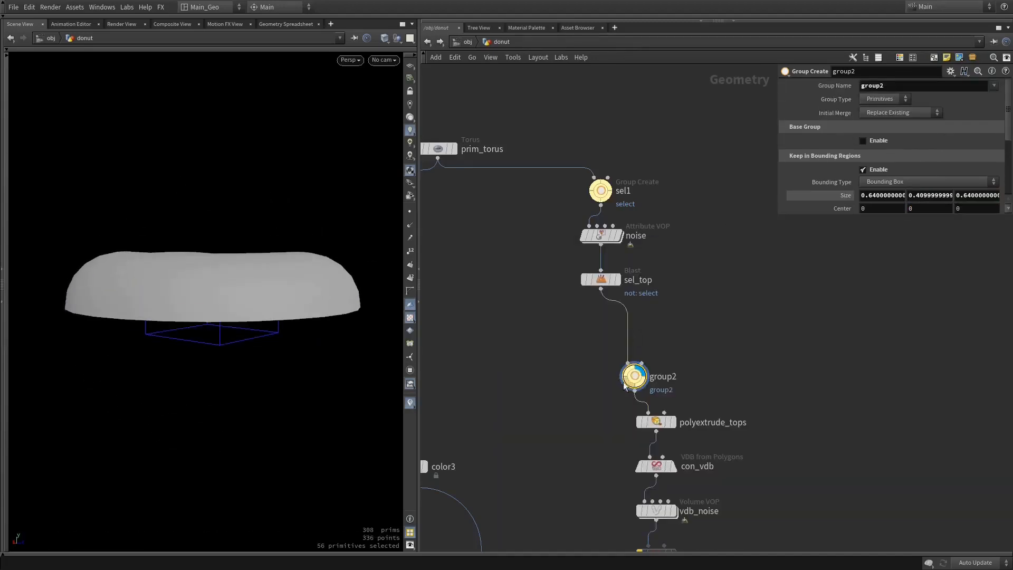
double_click(663, 376)
type("inee")
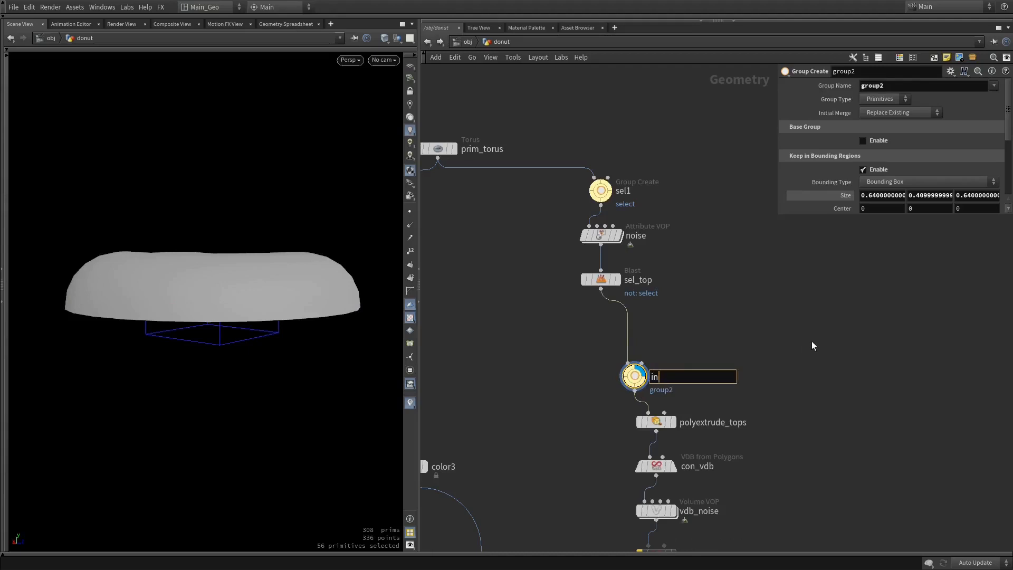
key("BackSpace")
key("BackSpace")
key("BackSpace")
key("BackSpace")
type("inner_rim")
key("Return")
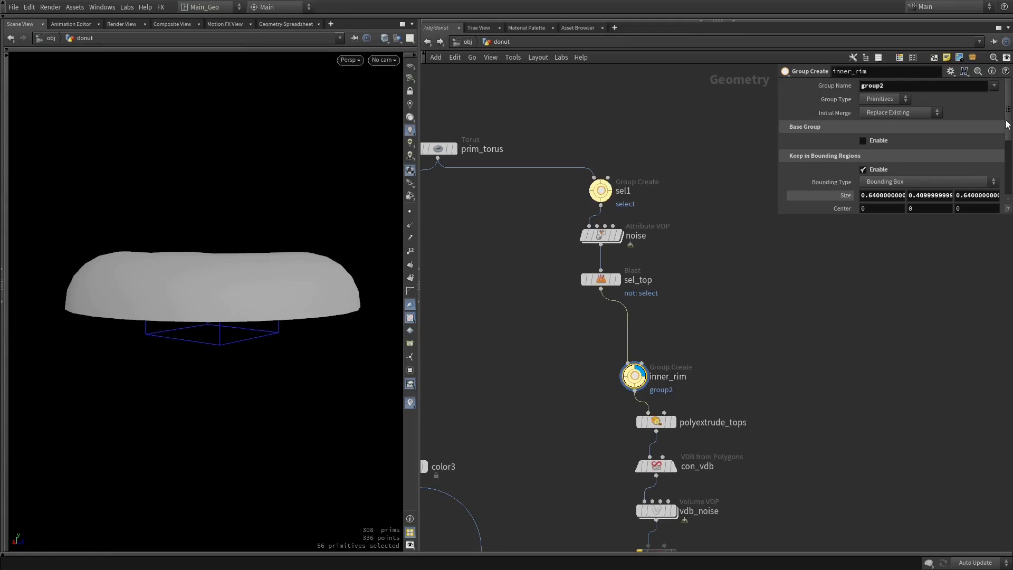
Set the group name of inner_rim to $OS and check the node's primitive groups
type("$OS")
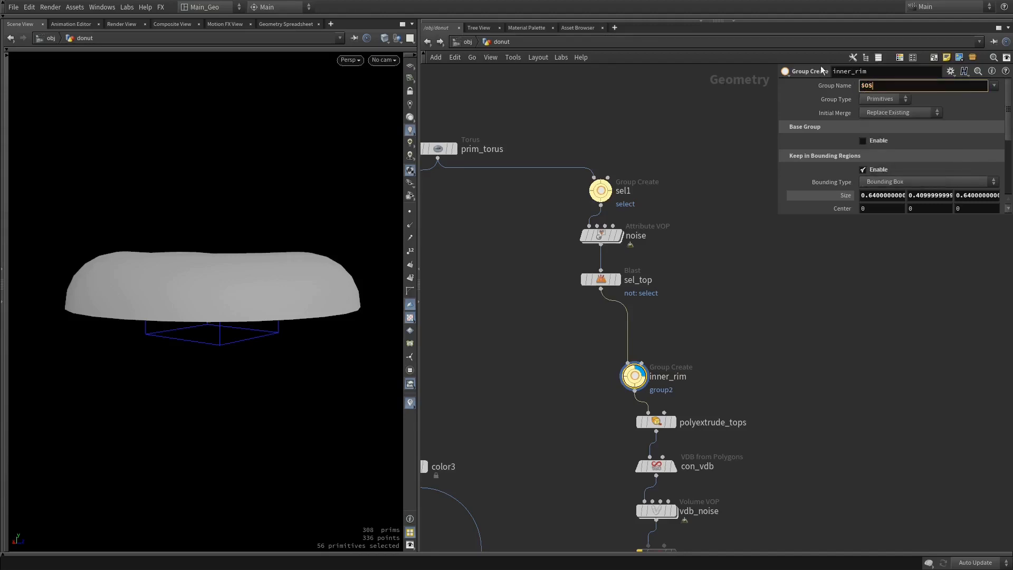
key("Return")
middle_click(634, 376)
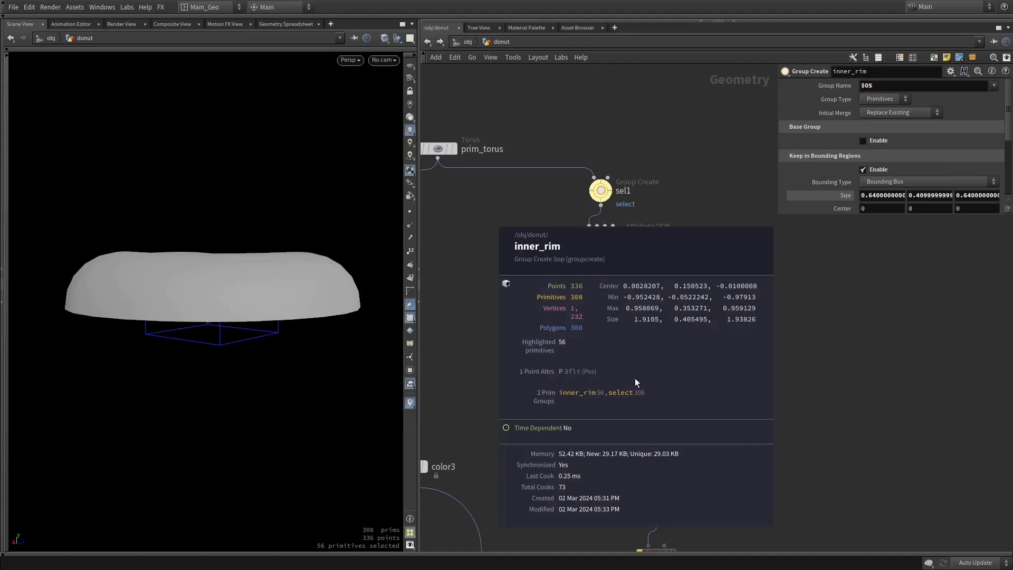
Select the five VDB nodes from con_vdb through convertvdb2 and move them aside from the main node chain
middle_click_drag(771, 338, 756, 216)
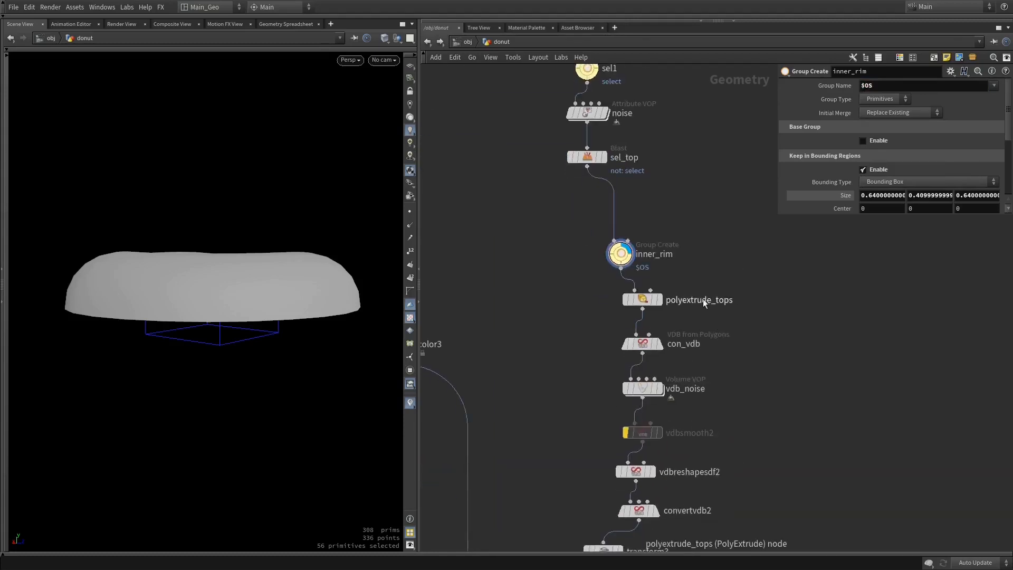
left_click(639, 299)
left_click(621, 255)
middle_click_drag(702, 297, 692, 246)
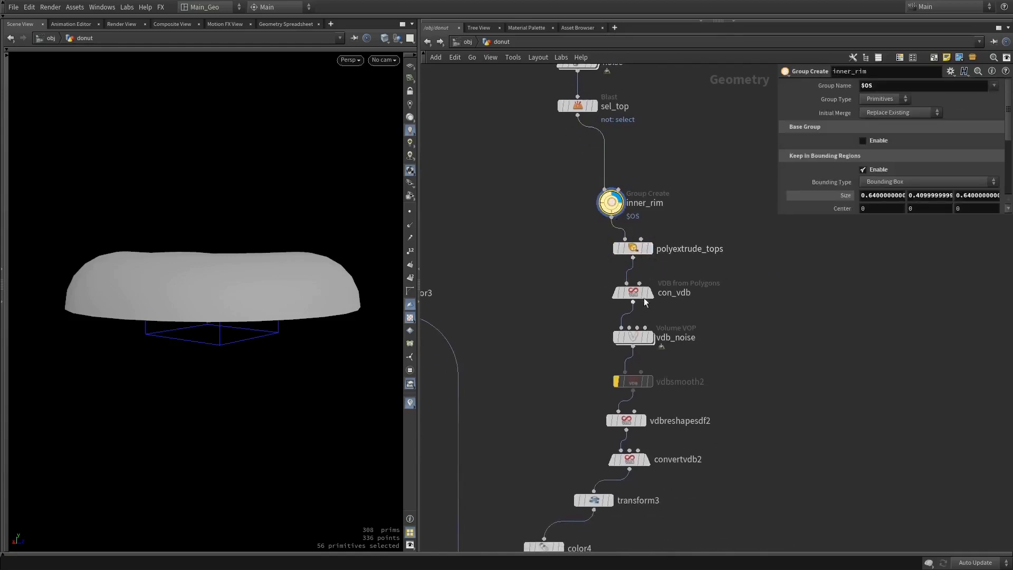
mouse_move(651, 280)
middle_click_drag(703, 480, 695, 429)
left_click_drag(663, 424, 715, 344)
middle_click_drag(782, 338, 741, 306)
left_click(821, 354)
left_click_drag(828, 256, 663, 407)
left_click_drag(681, 306, 726, 258)
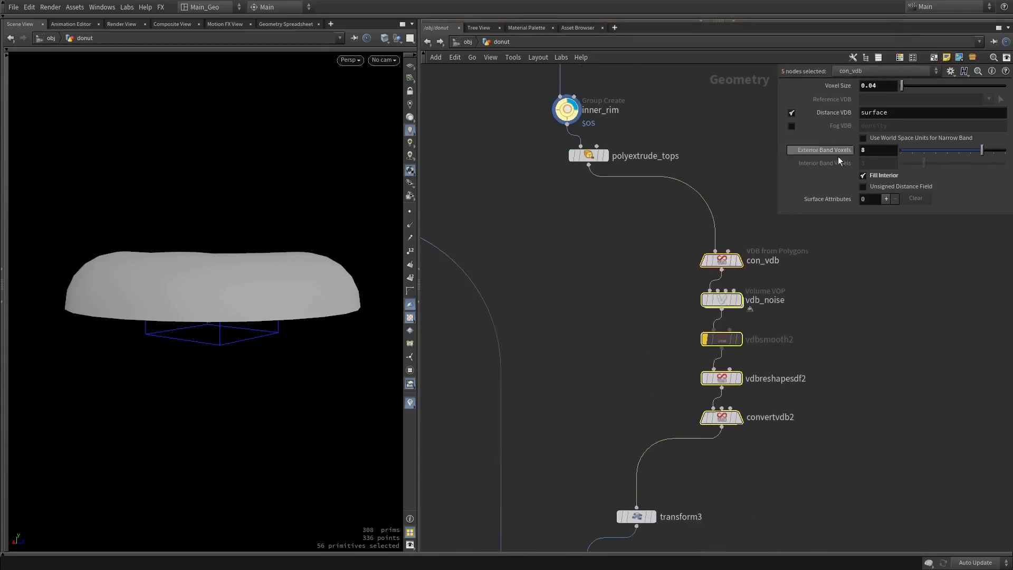
key("c")
key("c")
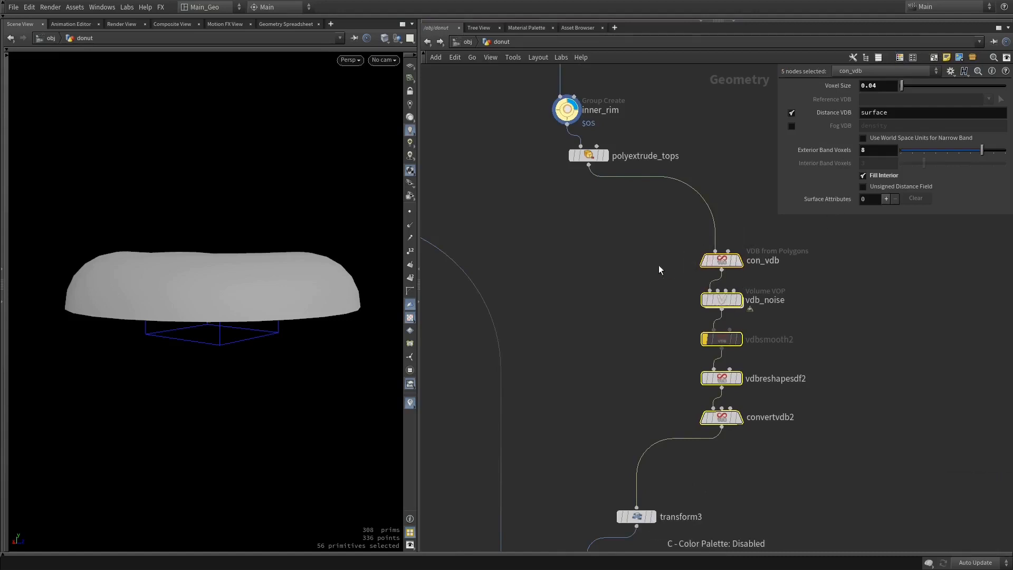
key("shift+c")
key("ctrl+z")
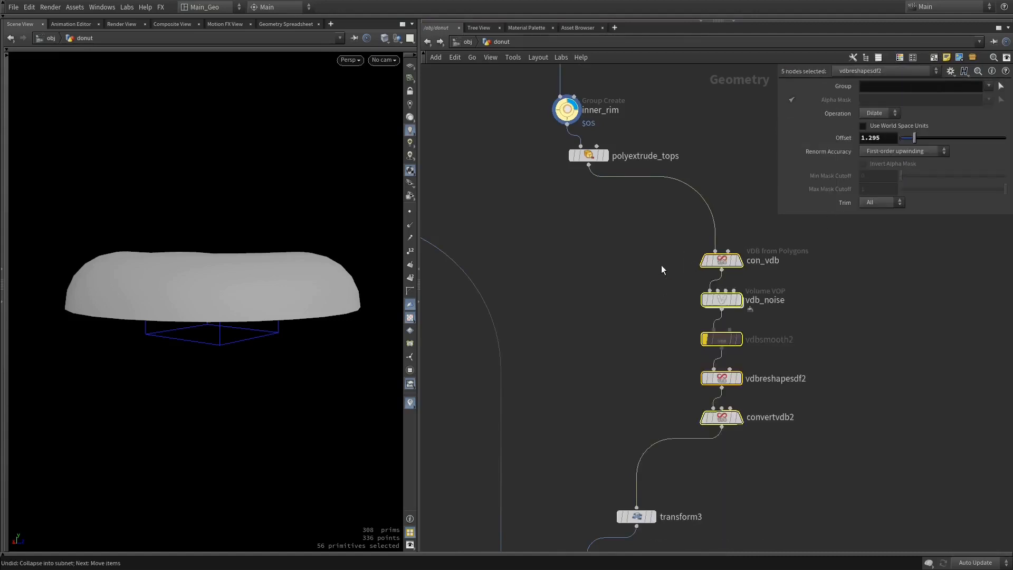
Enclose the five selected VDB nodes, con_vdb through convertvdb2, in a network box
key("alt+c")
middle_click_drag(633, 270, 559, 284)
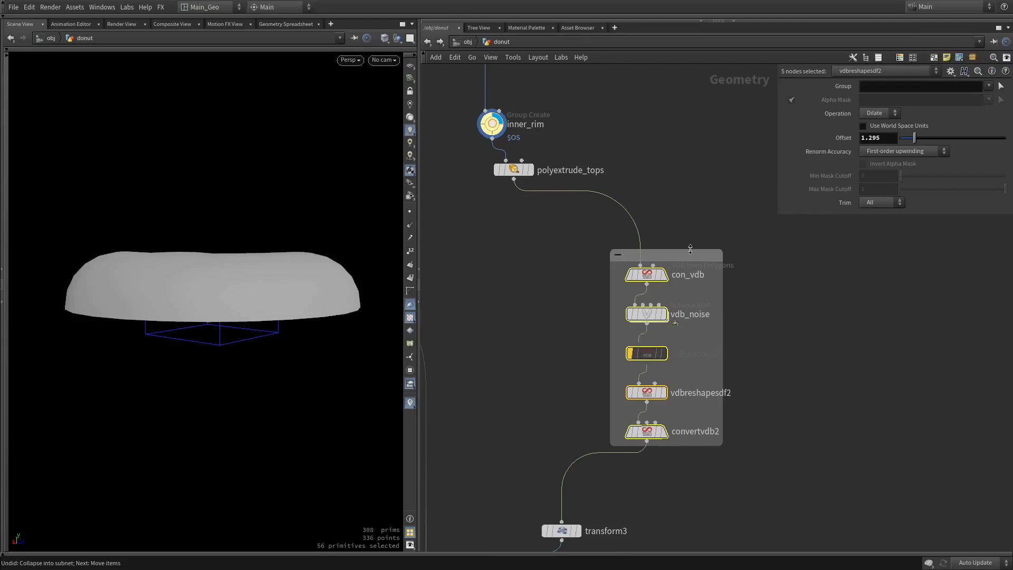
Title the network box around the five VDB nodes "VDB" and color it blue-violet
double_click(690, 250)
type("VDB")
key("Return")
key("c")
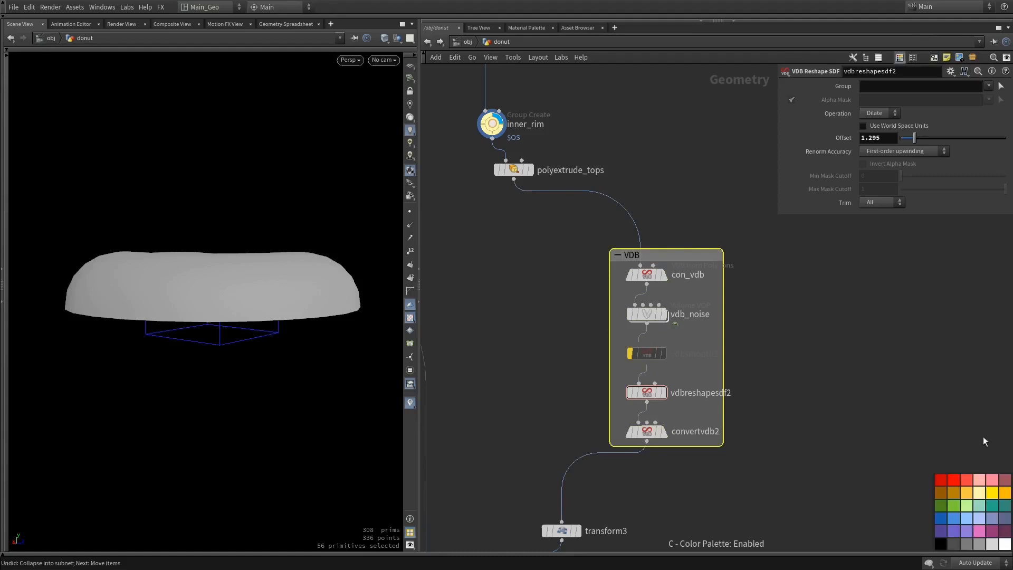
left_click(979, 533)
left_click(792, 350)
Display merge3 and examine the frosted donut from above and from underneath
middle_click_drag(793, 354, 852, 413)
middle_click_drag(580, 300, 604, 363)
left_click_drag(298, 216, 275, 252, "alt")
middle_click_drag(618, 403, 588, 262)
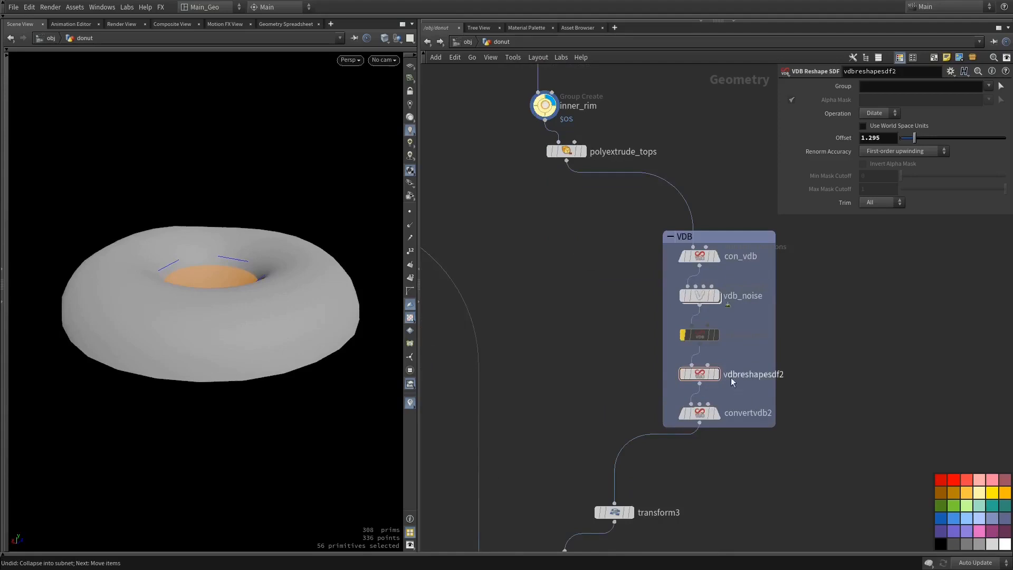
left_click_drag(703, 237, 705, 231)
middle_click_drag(577, 401, 687, 158)
left_click(611, 421)
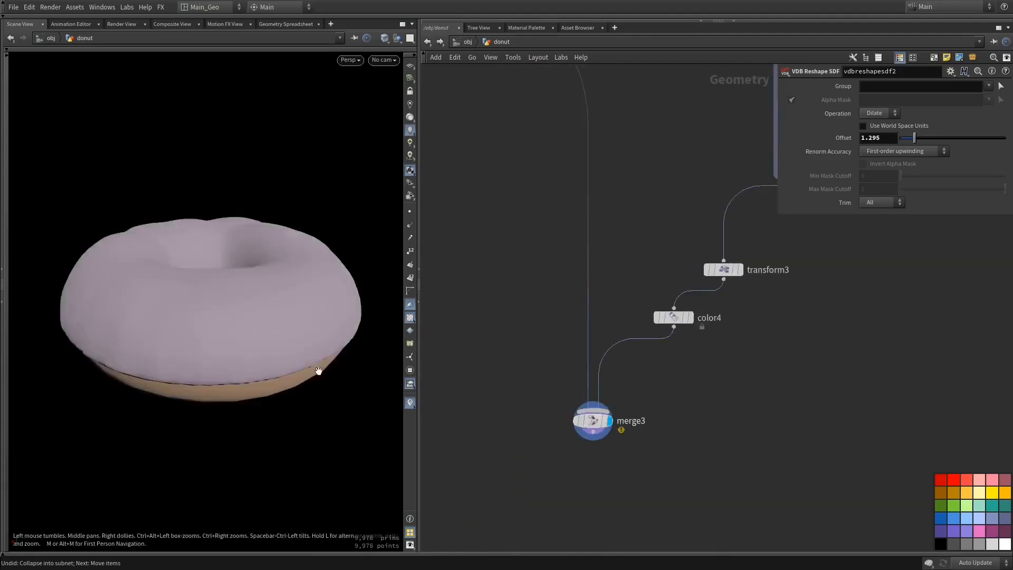
left_click_drag(319, 368, 316, 264)
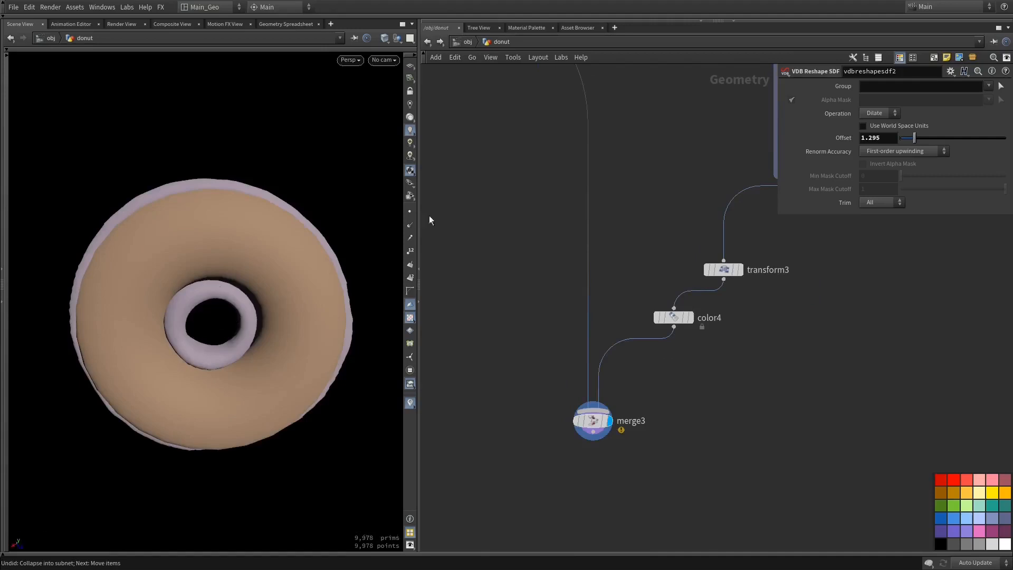
Insert a Blast node between polyextrude_tops and con_vdb, with its group set to inner_rim
middle_click_drag(710, 82, 589, 325)
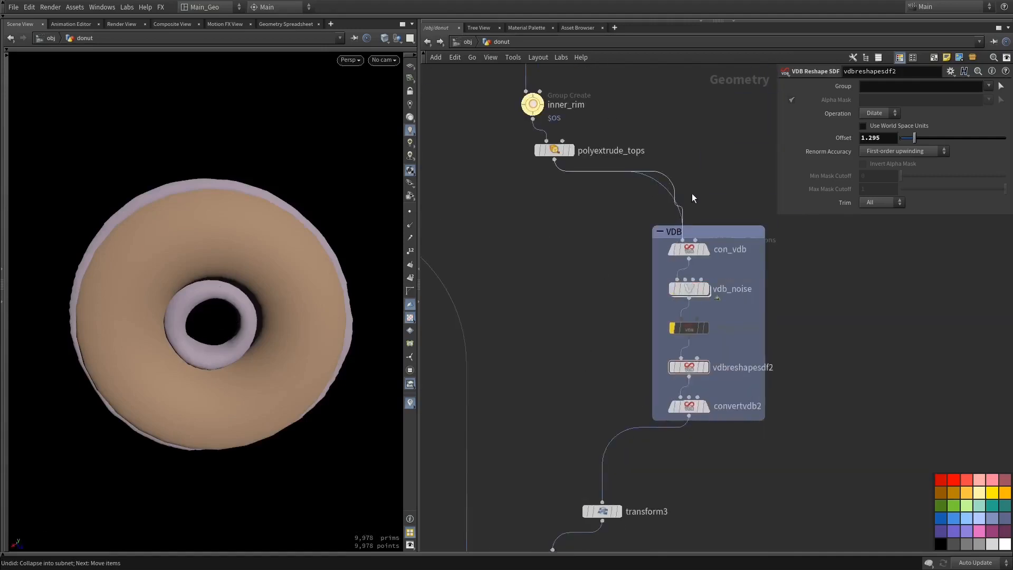
key("Tab")
type("blas")
key("Return")
key("Return")
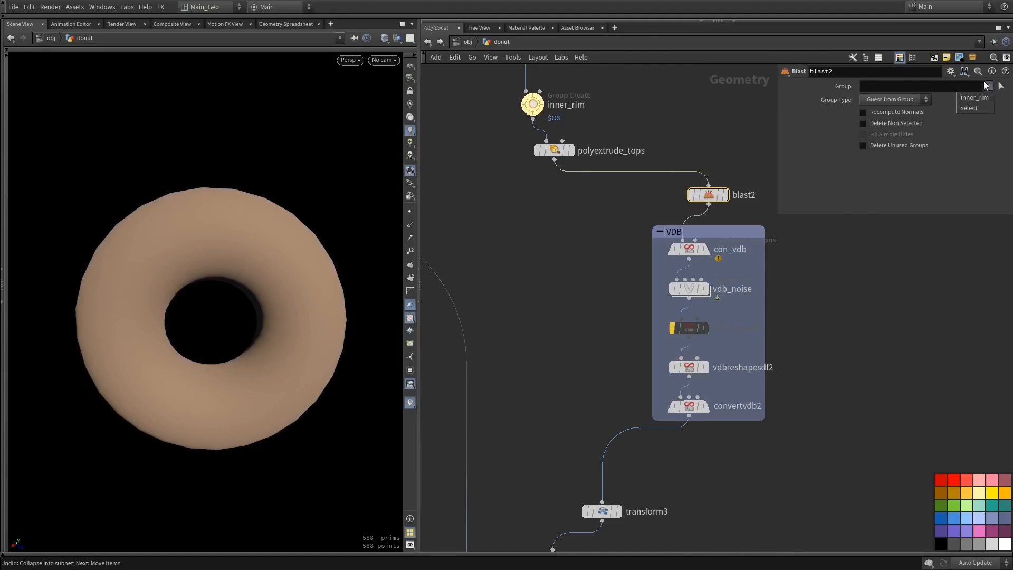
left_click(974, 98)
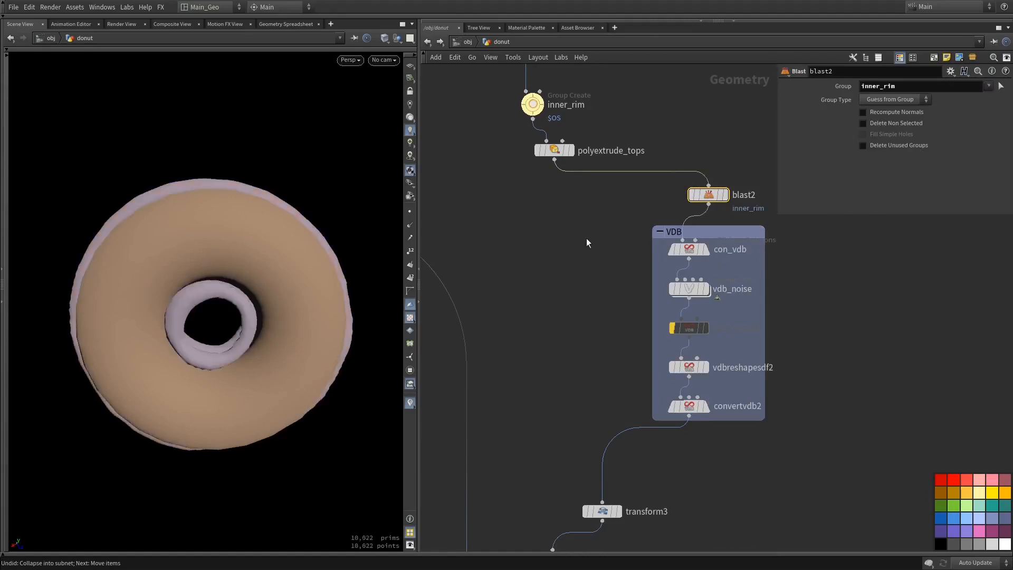
Display blast2 and move it into the connection between inner_rim and polyextrude_tops
left_click(725, 195)
left_click_drag(242, 227, 252, 273)
middle_click_drag(632, 195, 621, 250)
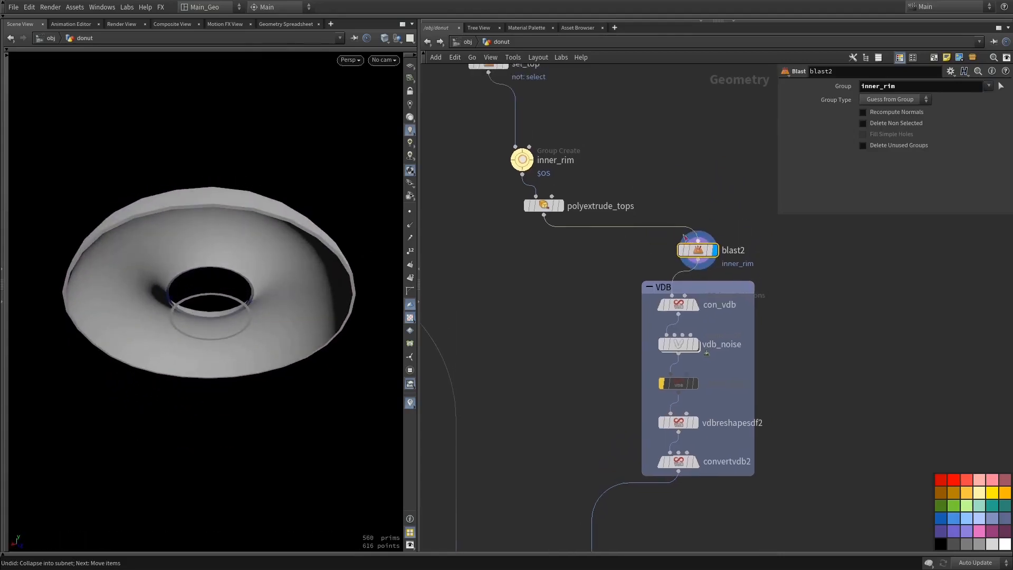
left_click_drag(698, 241, 666, 201)
key("ctrl+z")
left_click_drag(695, 250, 536, 204)
left_click_drag(308, 264, 277, 293)
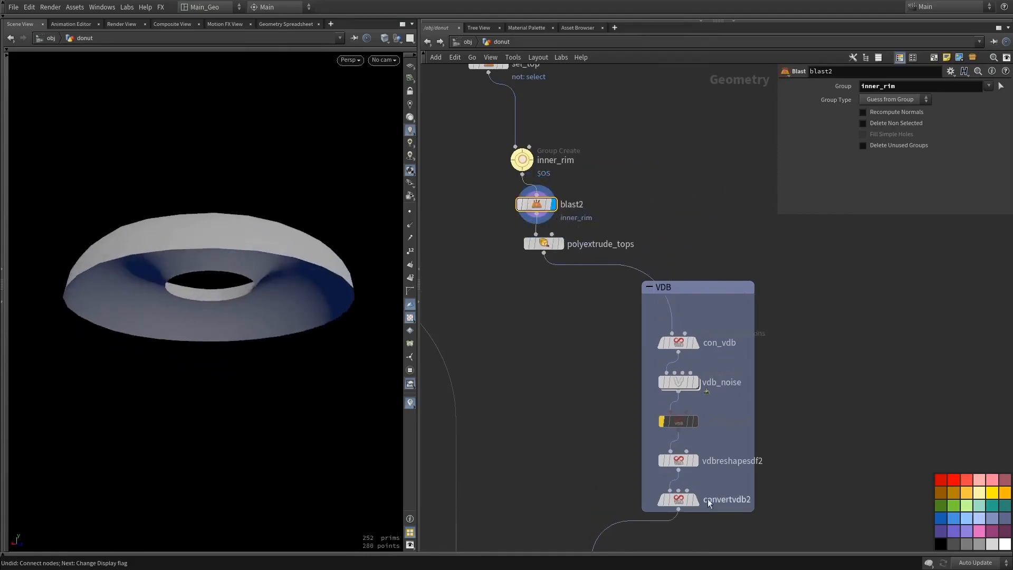
Display merge3 and examine the topping around the donut's hole
middle_click_drag(592, 512, 650, 245)
left_click(537, 488)
left_click_drag(316, 370, 319, 424)
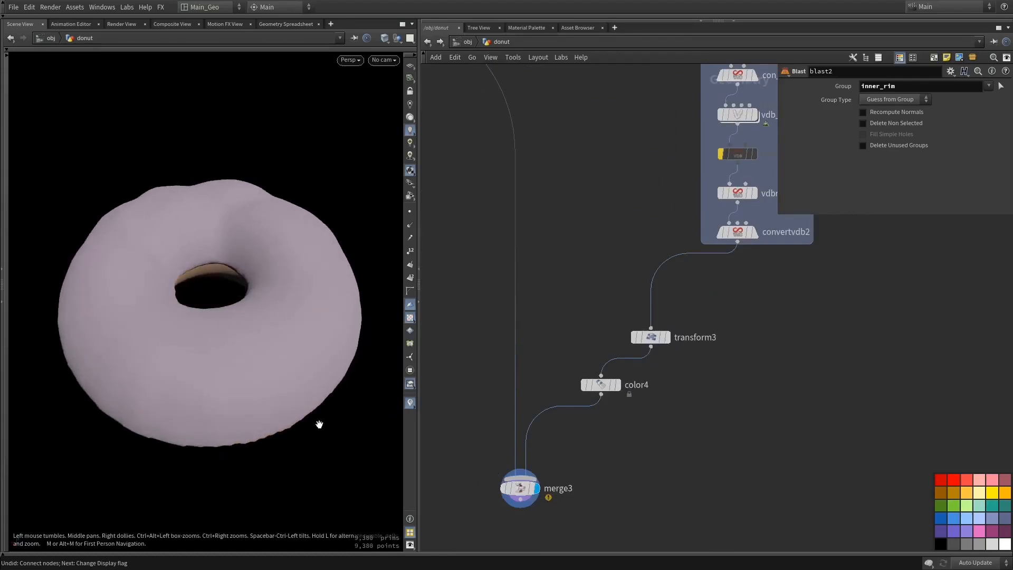
left_click_drag(341, 383, 346, 363)
middle_click_drag(587, 244, 611, 340)
left_click_drag(257, 352, 270, 382)
middle_click_drag(813, 413, 752, 291)
right_click_drag(753, 291, 755, 347)
middle_click_drag(755, 348, 728, 375)
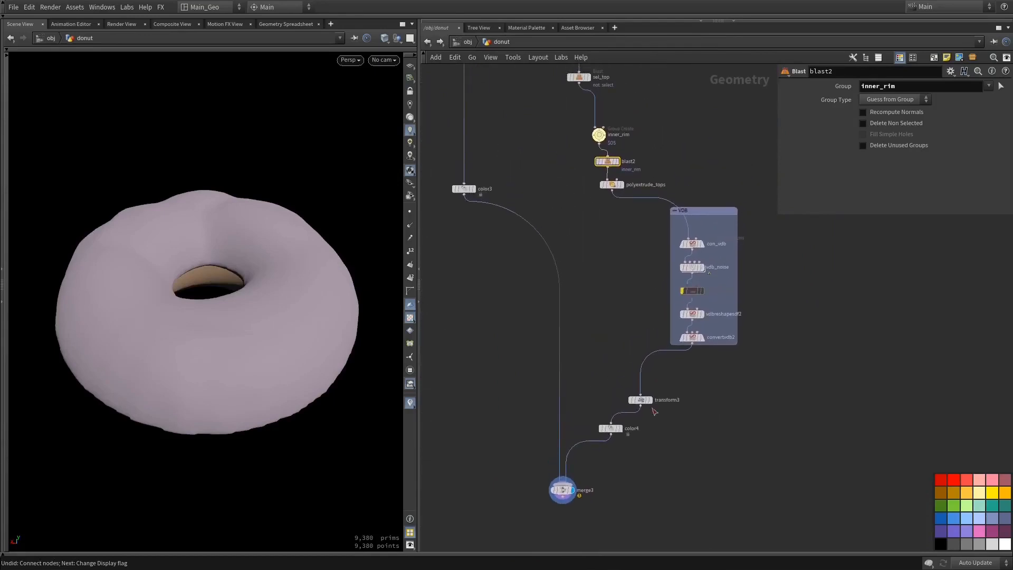
Try to lay out all the nodes of the donut network automatically
scroll(728, 385, "down", 3)
left_click_drag(464, 95, 717, 528)
left_click_drag(594, 254, 976, 317)
middle_click_drag(691, 362, 485, 306)
middle_click_drag(554, 326, 535, 330)
left_click(772, 414)
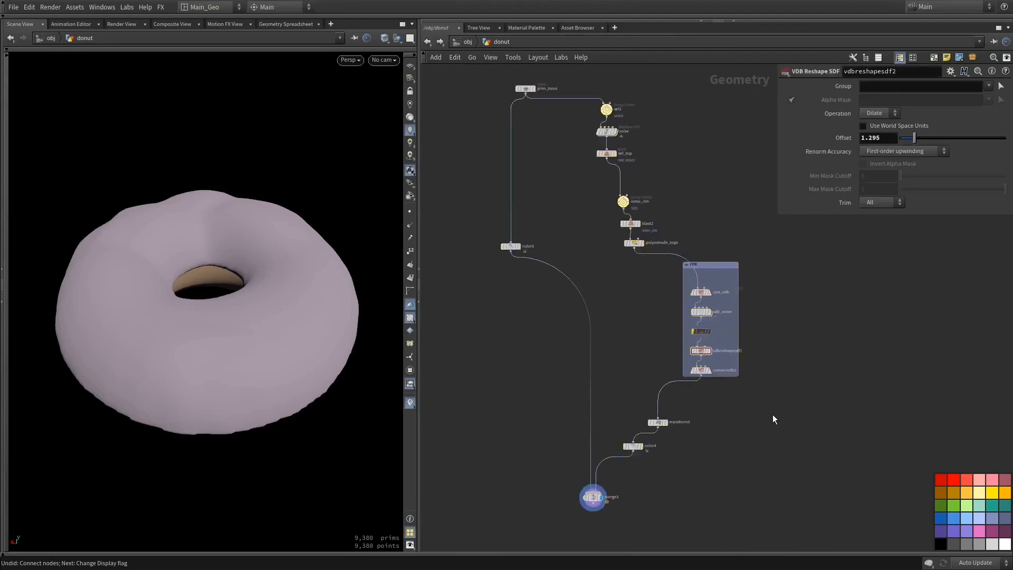
left_click_drag(589, 390, 522, 411)
left_click_drag(486, 73, 748, 527)
key("shift+l")
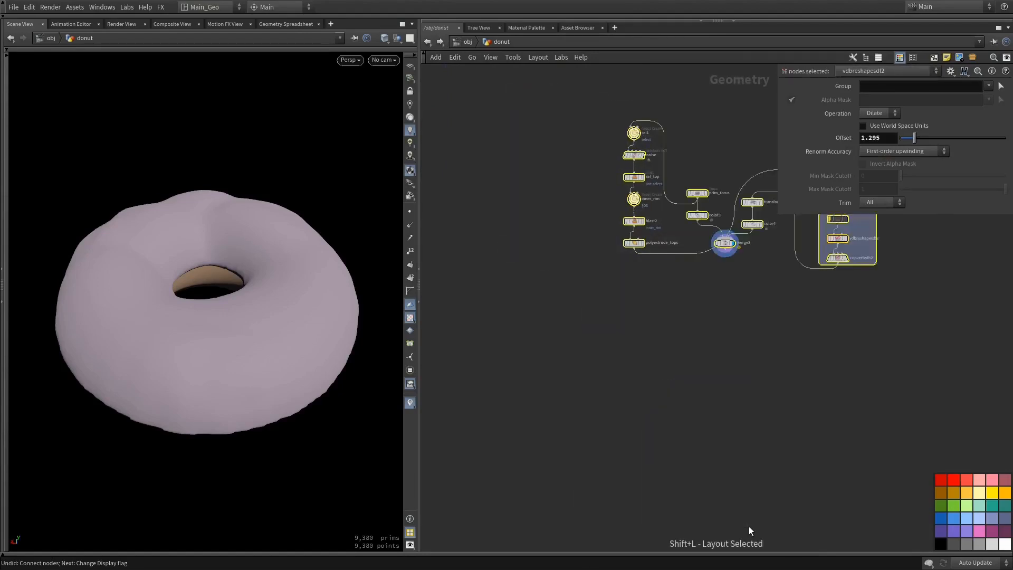
key("ctrl+z")
Automatically lay out the six topping nodes above the VDB box, ending with polyextrude_tops
left_click_drag(679, 83, 590, 262)
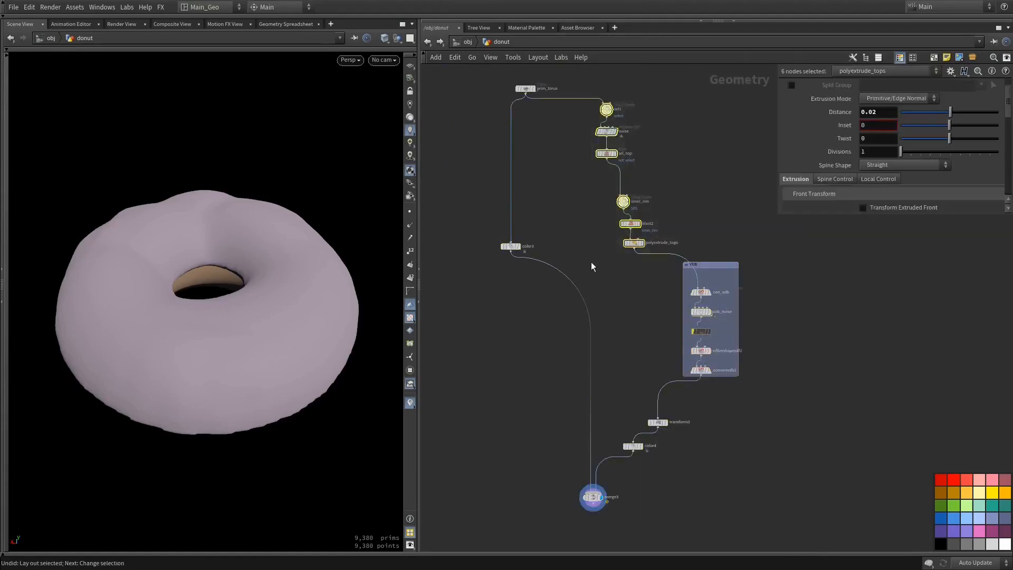
key("shift+l")
left_click(569, 212)
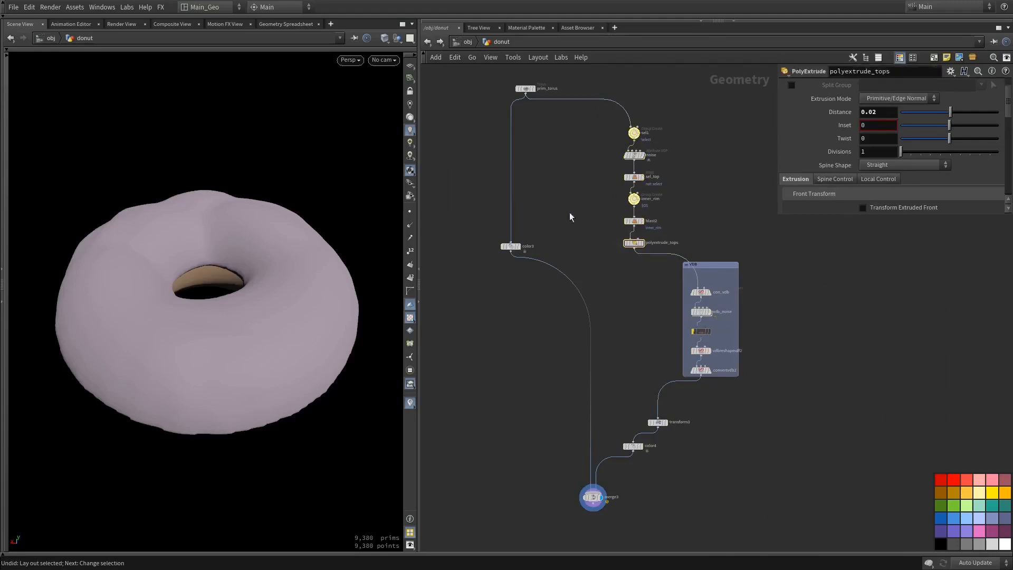
Lay out transform3, color4 and merge3 automatically and adjust their positions below the VDB box
left_click_drag(542, 368, 663, 532)
key("shift+l")
left_click(638, 515)
left_click_drag(657, 462, 599, 500)
middle_click_drag(707, 462, 660, 480)
right_click_drag(691, 466, 747, 479)
middle_click_drag(707, 471, 799, 401)
scroll(751, 440, "up", 3)
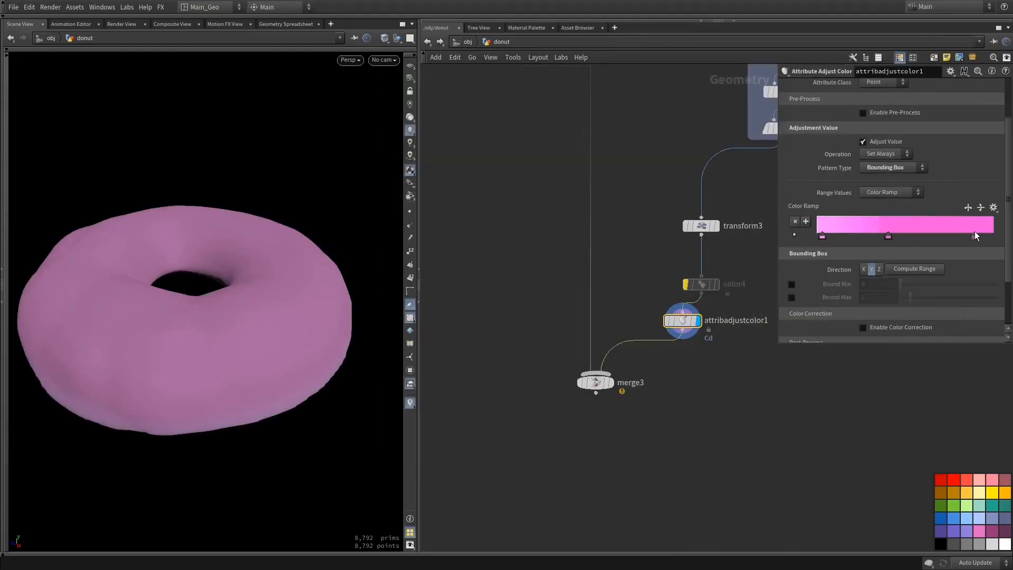
Lighten the end point of attribadjustcolor1's color ramp to pale pink and adjust the ramp's middle point
left_click(987, 235)
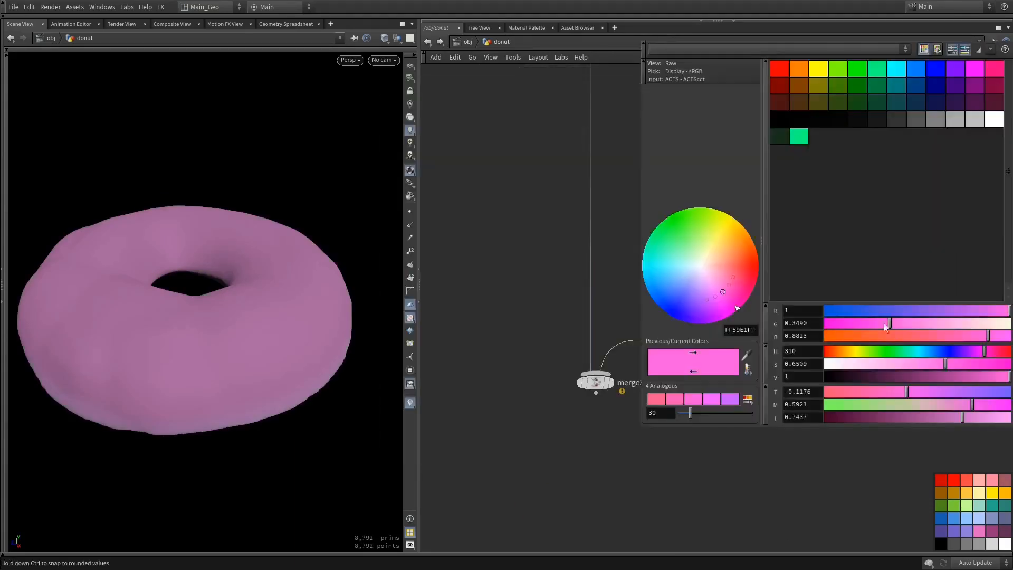
left_click_drag(925, 360, 883, 368)
left_click(890, 237)
left_click_drag(923, 238, 901, 237)
left_click(987, 235)
key("Delete")
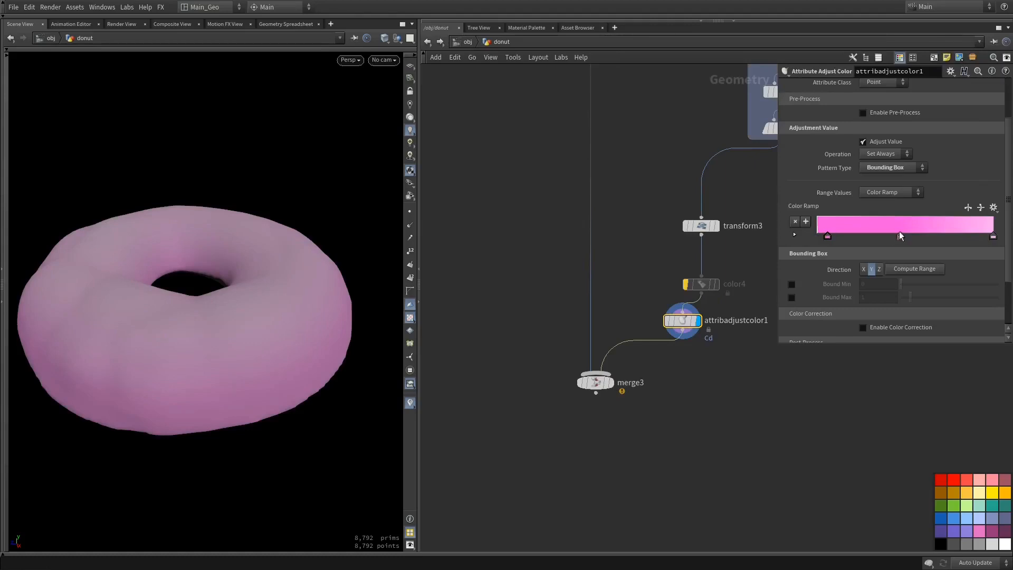
Set the first point of attribadjustcolor1's color ramp to purple 9359E1FF
double_click(826, 237)
mouse_move(913, 312)
left_mouse_down()
mouse_move(966, 312)
mouse_move(925, 322)
left_mouse_up()
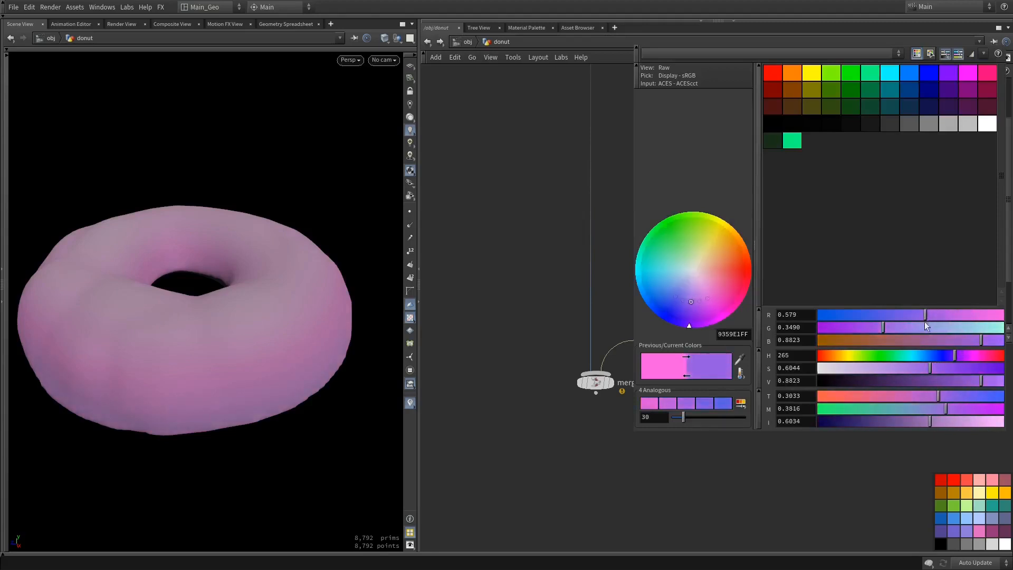
key("Escape")
left_click_drag(296, 316, 321, 259, "alt")
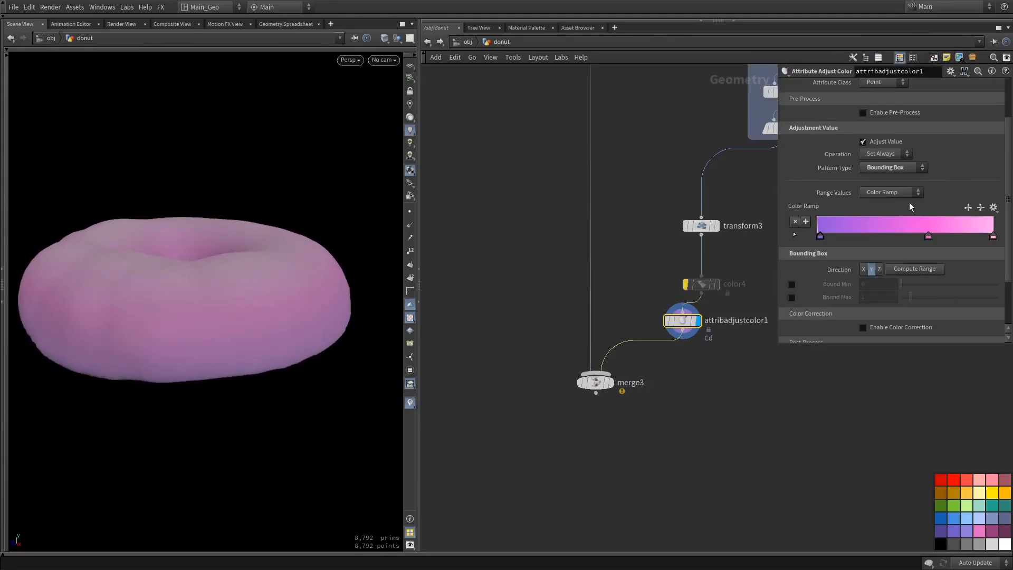
Reposition merge3 and attribadjustcolor1 to tidy the end of the topping branch
left_click_drag(780, 221, 884, 217)
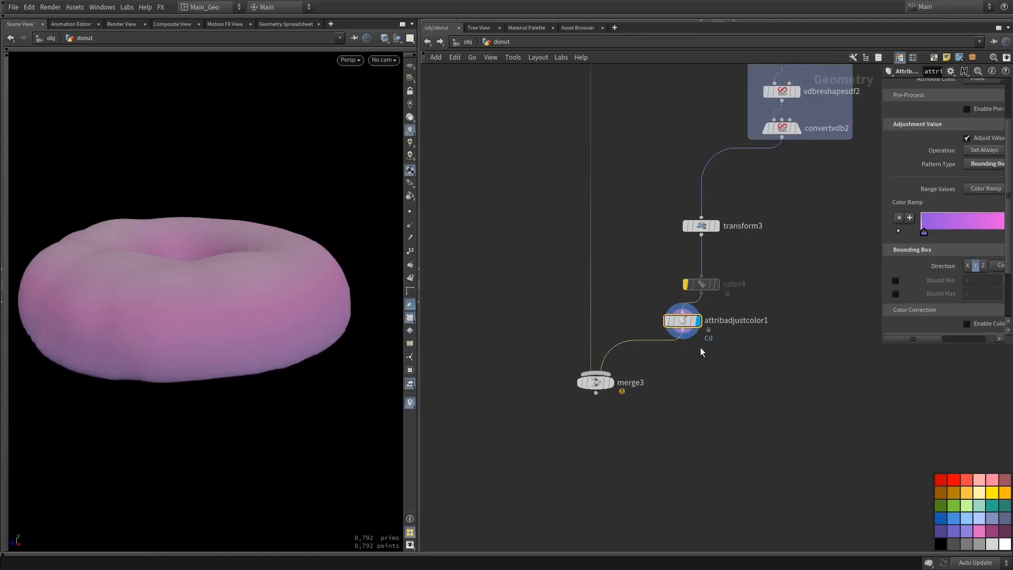
left_click_drag(596, 383, 569, 396)
left_click_drag(683, 324, 692, 336)
middle_click_drag(775, 340, 738, 348)
left_click_drag(335, 273, 323, 299, "alt")
left_click_drag(883, 229, 767, 233)
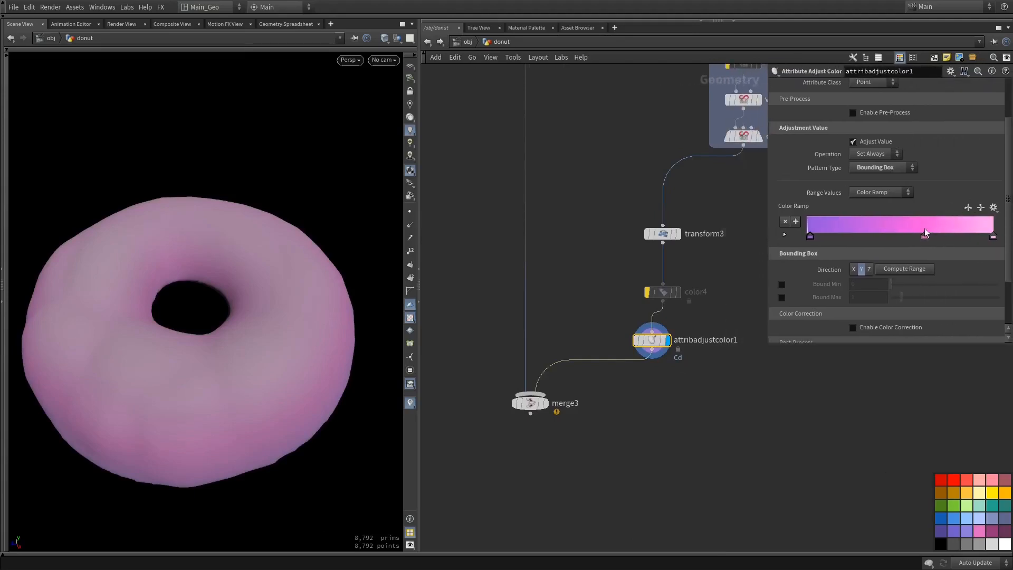
mouse_move(646, 344)
Examine the topping's color gradient from several angles under different viewport lighting, with merge3 displayed
mouse_move(280, 353)
left_mouse_down()
mouse_move(276, 278)
mouse_move(277, 351)
left_mouse_up()
left_click_drag(306, 280, 285, 309)
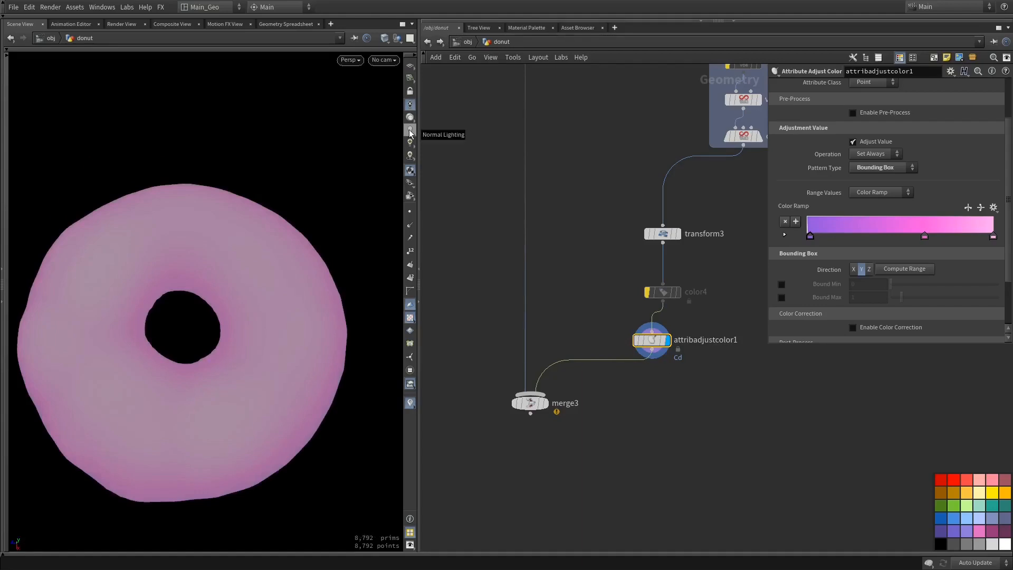
left_click_drag(301, 310, 303, 259)
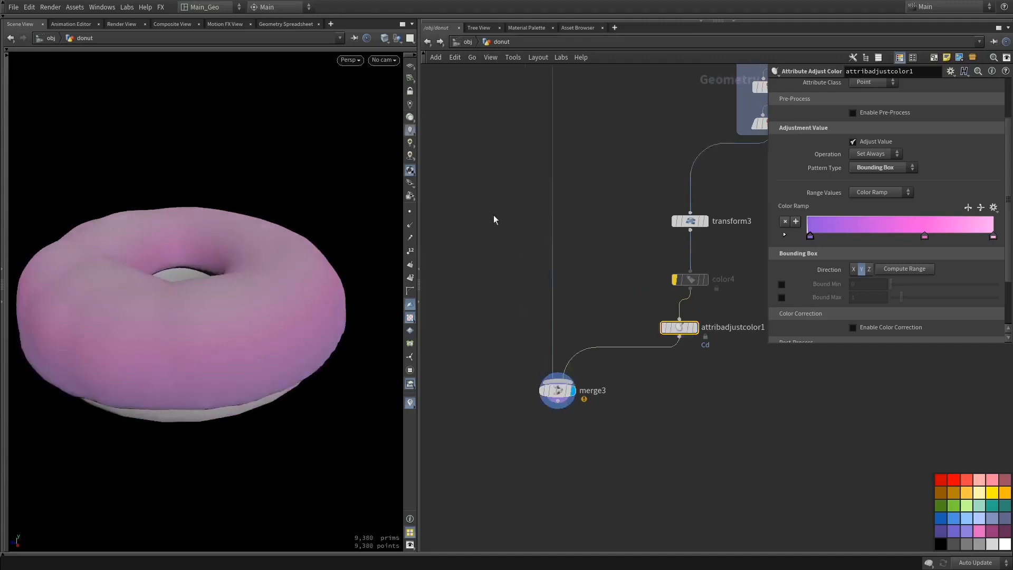
middle_click_drag(494, 217, 521, 348)
middle_click_drag(599, 309, 612, 387)
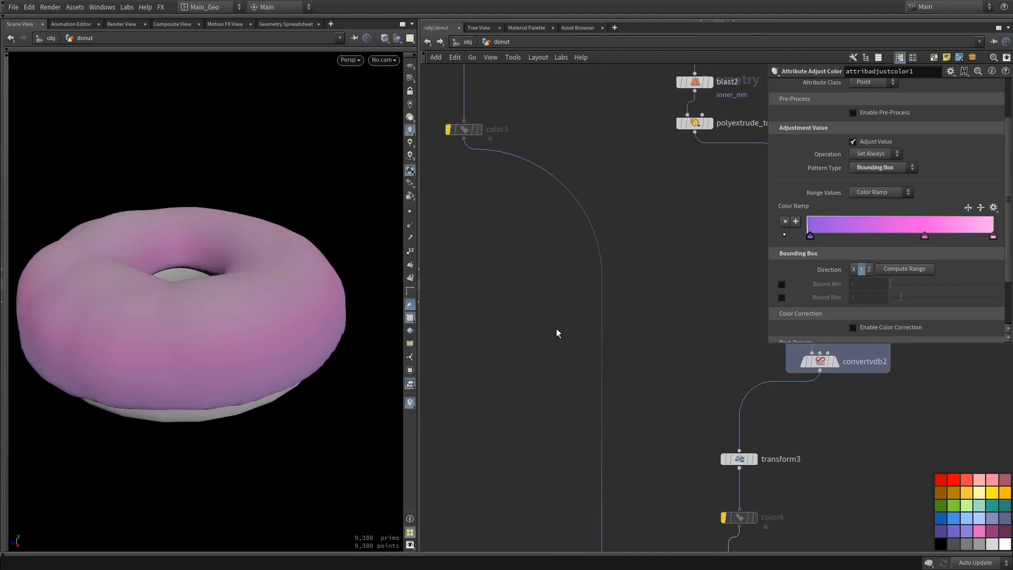
Undo the last node deletion and set attribadjustcolor2's ramp point to D77819FF at the start of the ramp
key("ctrl+z")
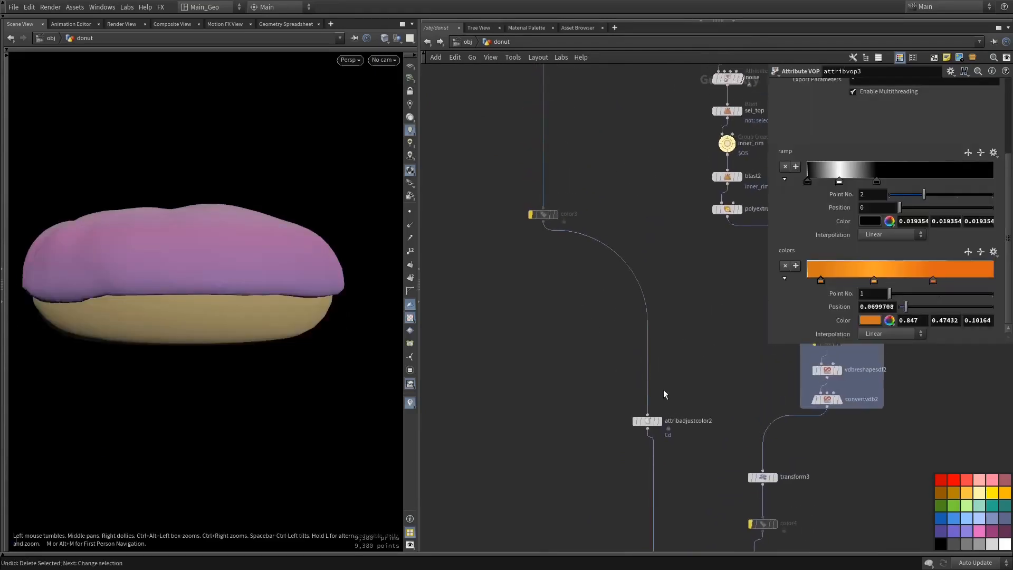
left_click(660, 421)
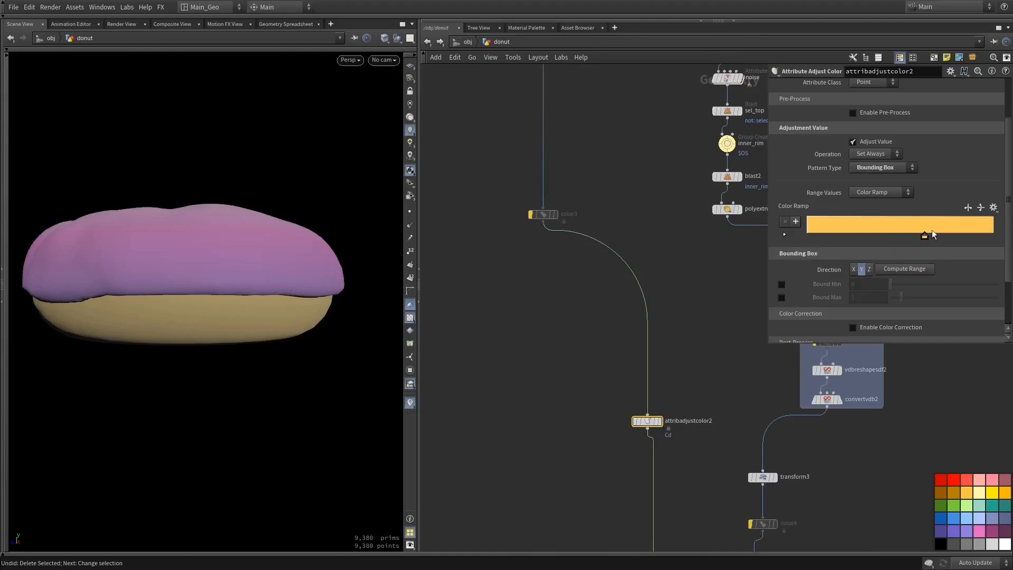
left_click(925, 236)
double_click(740, 330)
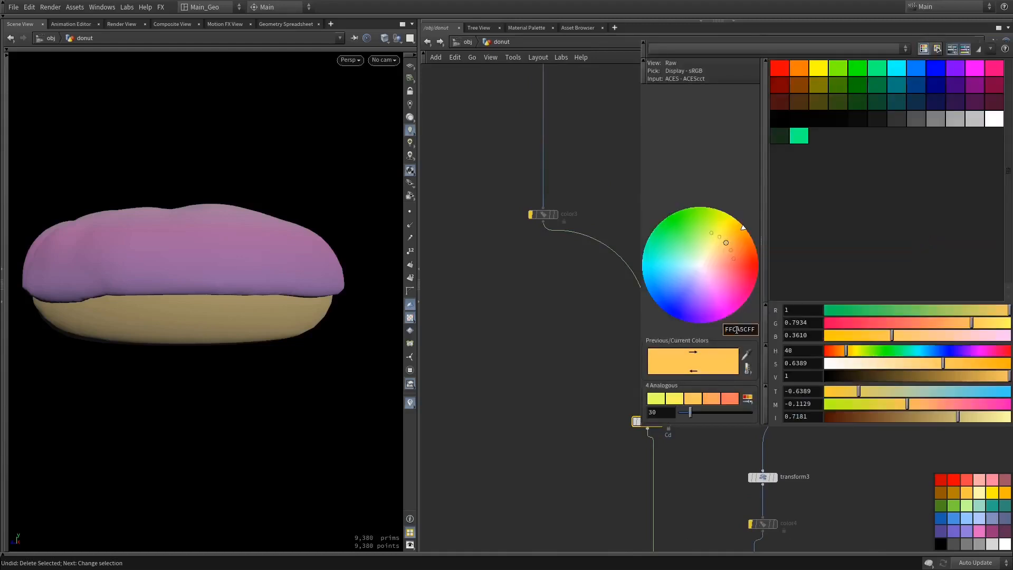
type("D77819")
key("Return")
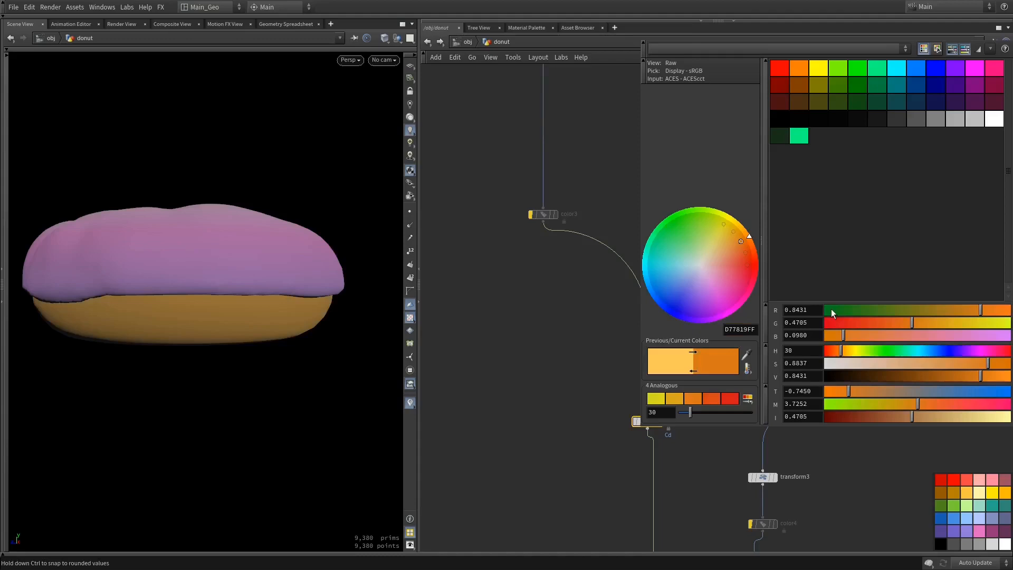
left_click_drag(867, 281, 760, 283, "super")
key("Escape")
left_click_drag(921, 236, 803, 237)
Add a second point to attribadjustcolor2's color ramp and recolor it golden yellow
left_click(864, 224)
double_click(863, 233)
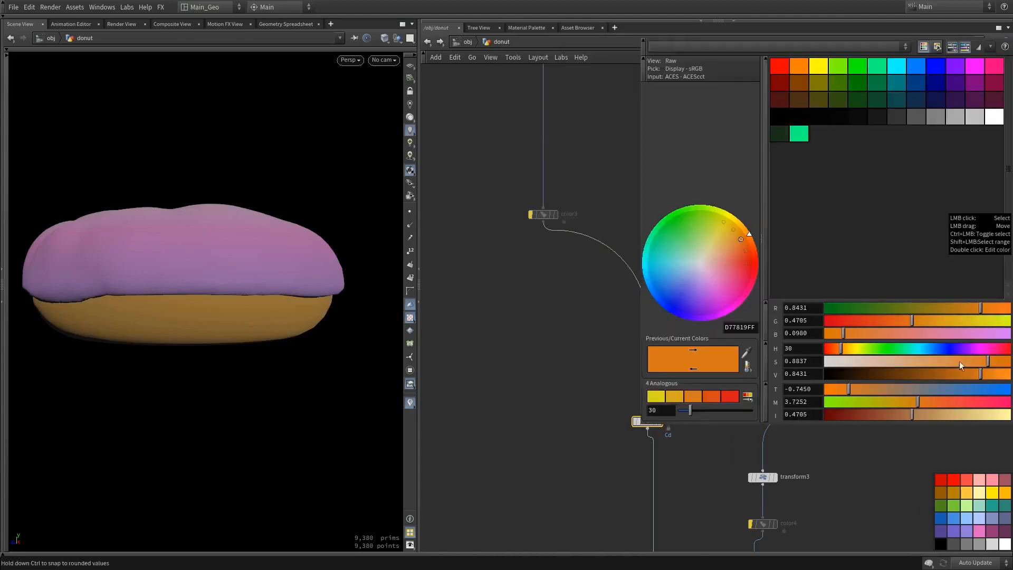
left_click_drag(959, 360, 946, 361)
left_click_drag(948, 315, 952, 318)
left_click_drag(927, 376, 811, 384, "super")
key("Escape")
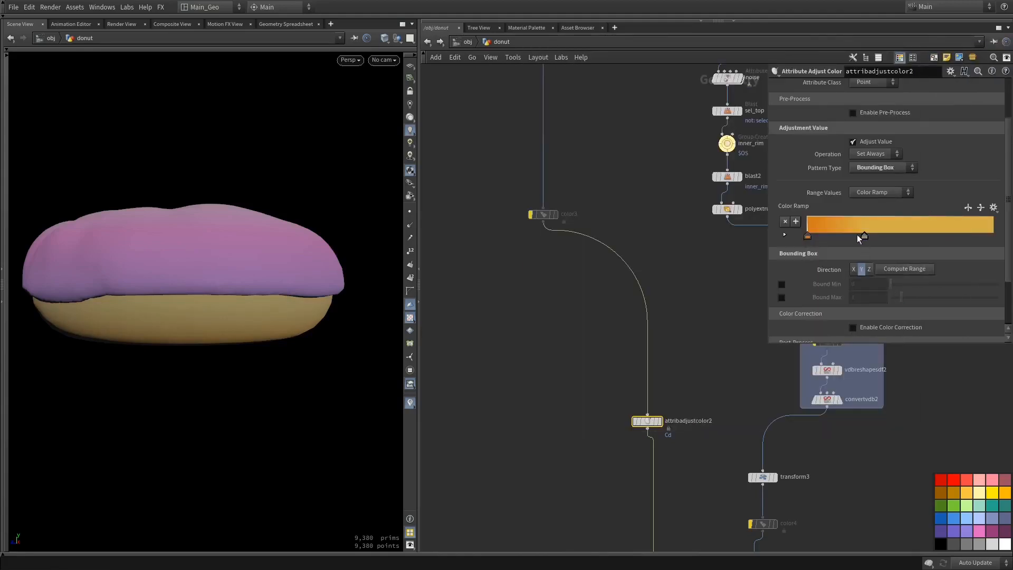
Add a third, orange point to attribadjustcolor2's ramp and move it toward the upper end
left_click(815, 230)
double_click(815, 236)
key("Escape")
left_click_drag(814, 238, 1006, 238)
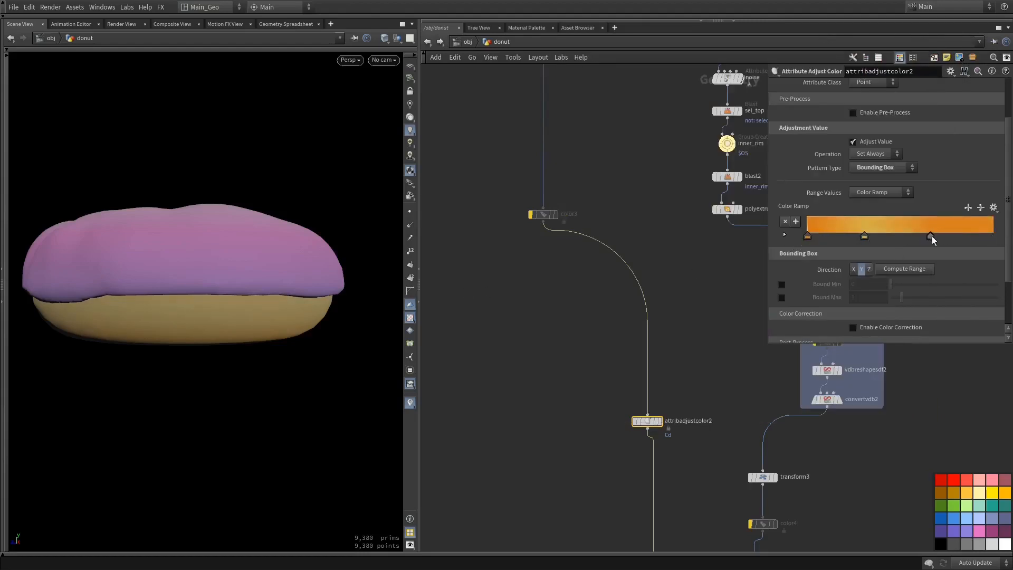
Darken the last orange point of attribadjustcolor2's color ramp to BB6F1BFF
left_click_drag(274, 295, 308, 346)
middle_click_drag(639, 352, 617, 218)
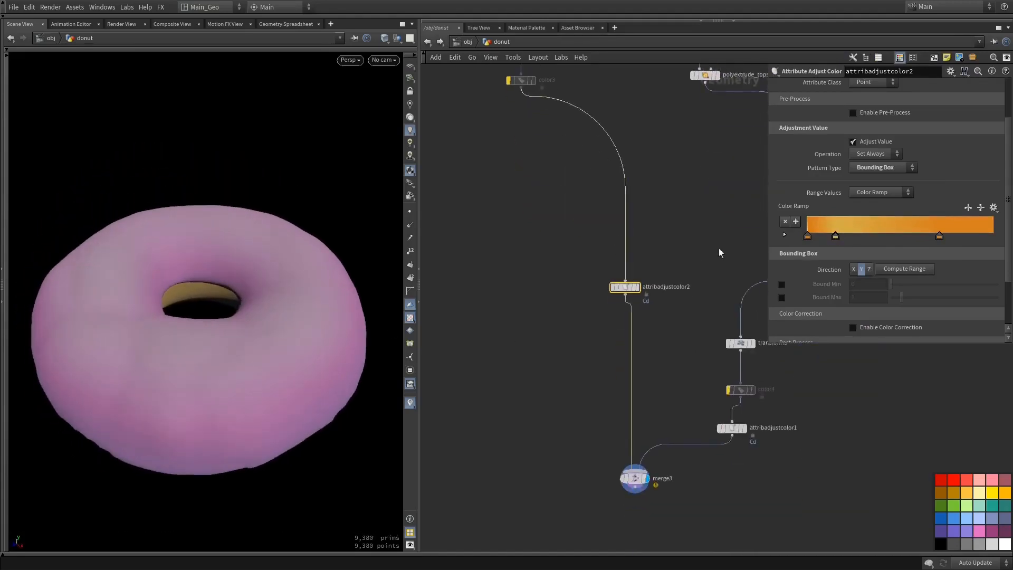
double_click(938, 235)
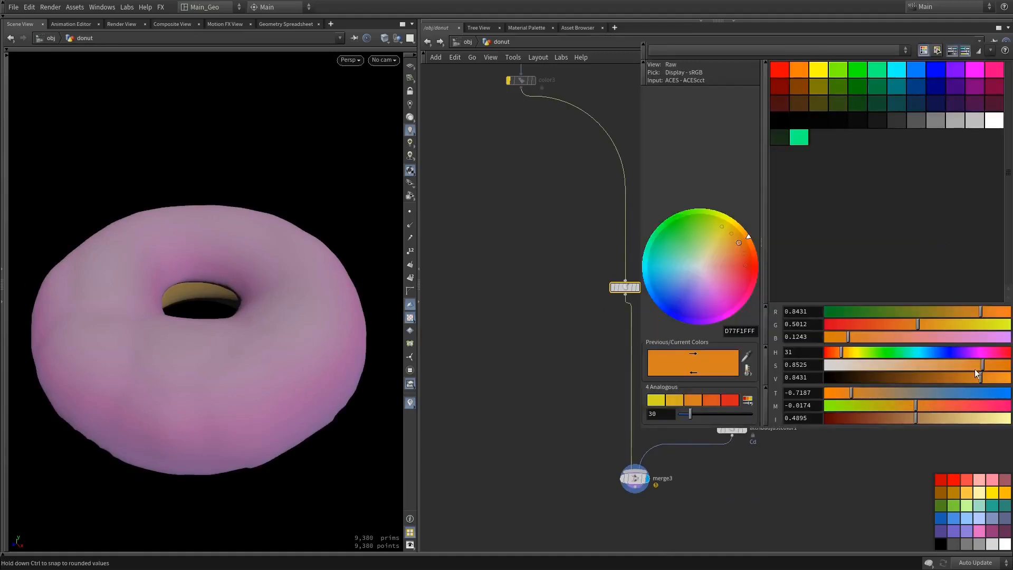
left_click_drag(974, 376, 960, 375)
left_click_drag(924, 299, 873, 284, "super")
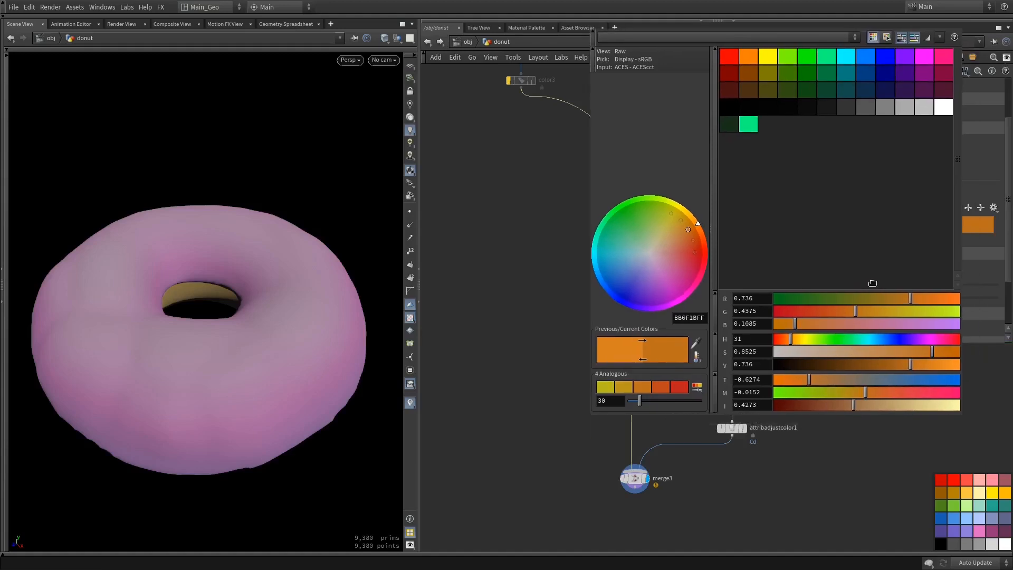
Close the ramp color editor and inspect the colored donut's topping, hole and underside from several angles
key("Escape")
middle_click_drag(656, 368, 571, 357)
left_click_drag(364, 426, 261, 372)
middle_click_drag(606, 425, 611, 328)
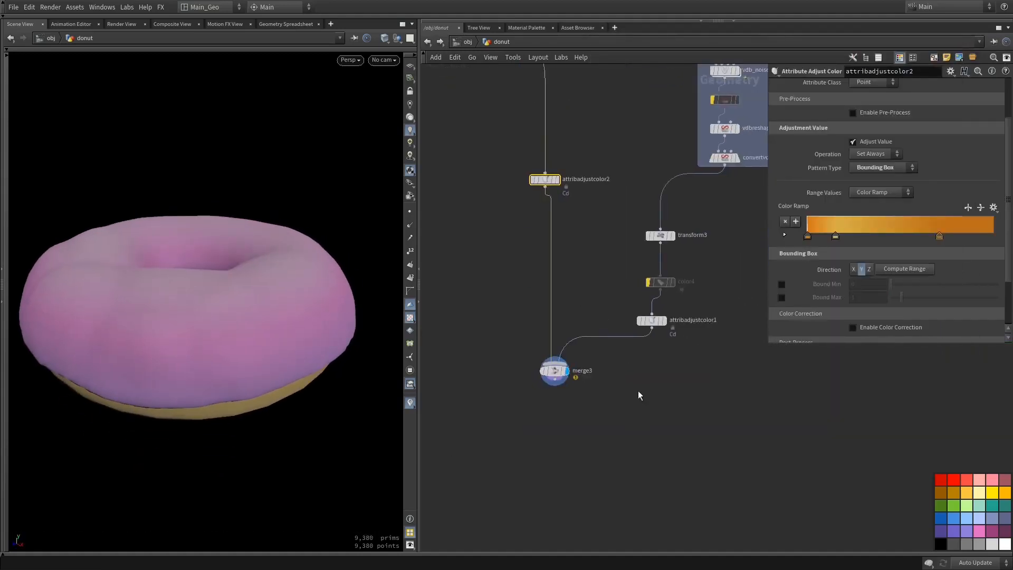
middle_click_drag(639, 396, 619, 425)
left_click_drag(279, 263, 156, 322)
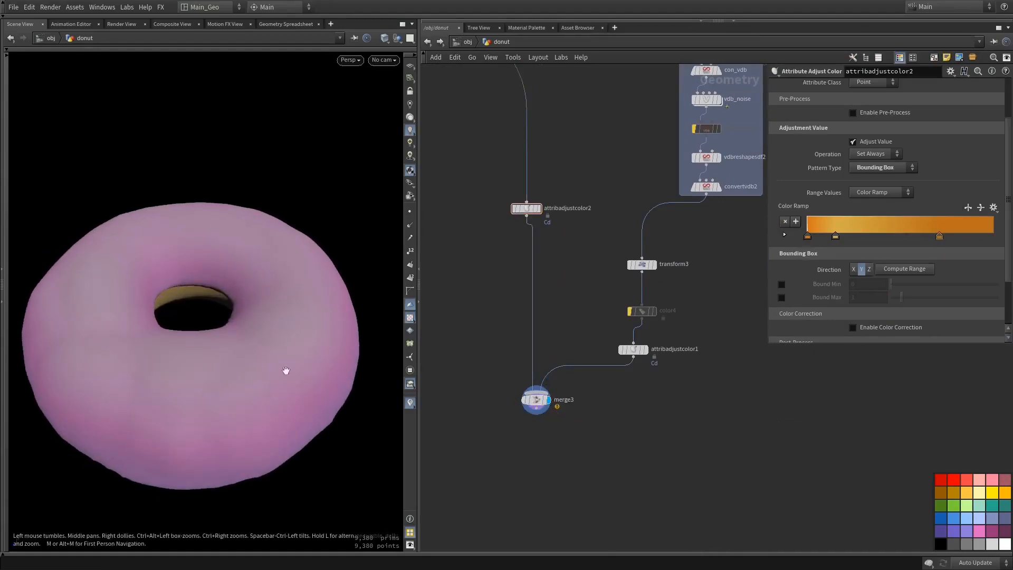
left_click_drag(127, 335, 449, 342)
mouse_move(681, 310)
middle_mouse_down()
mouse_move(649, 376)
mouse_move(671, 330)
mouse_move(670, 367)
mouse_move(690, 261)
middle_mouse_up()
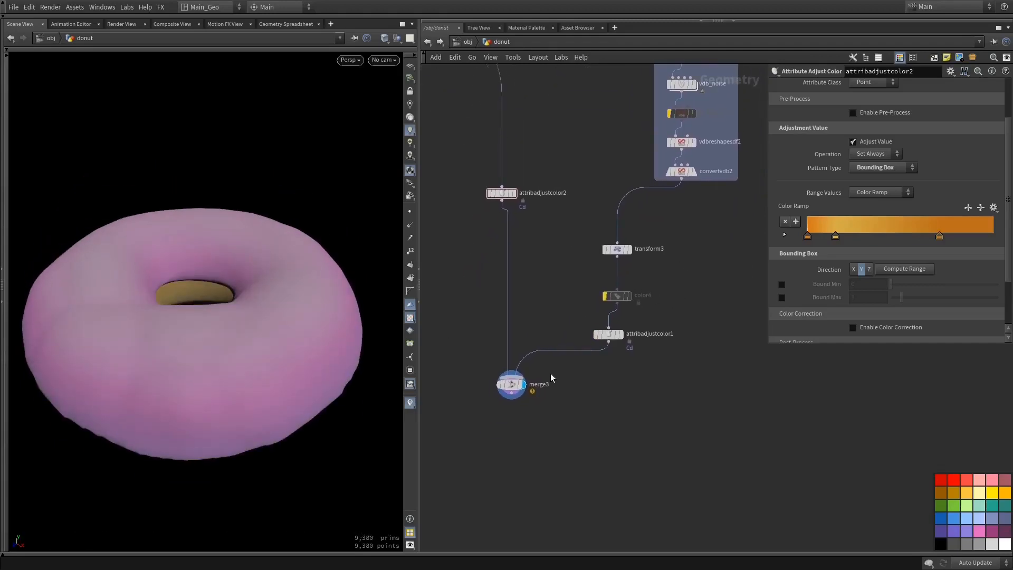
Display attribadjustcolor1's output and duplicate the topping's sel1 group node for use further down the network
left_click(621, 334)
mouse_move(289, 355)
left_mouse_down()
mouse_move(301, 280)
mouse_move(293, 366)
left_mouse_up()
middle_click_drag(693, 211, 654, 454)
middle_click_drag(609, 231, 617, 305)
mouse_move(551, 138)
left_click_drag(556, 130, 872, 473, "alt")
middle_click_drag(815, 483, 728, 222)
Check attribadjustcolor1's geometry info and connect the duplicated sel2 group node to its output
middle_click(495, 392)
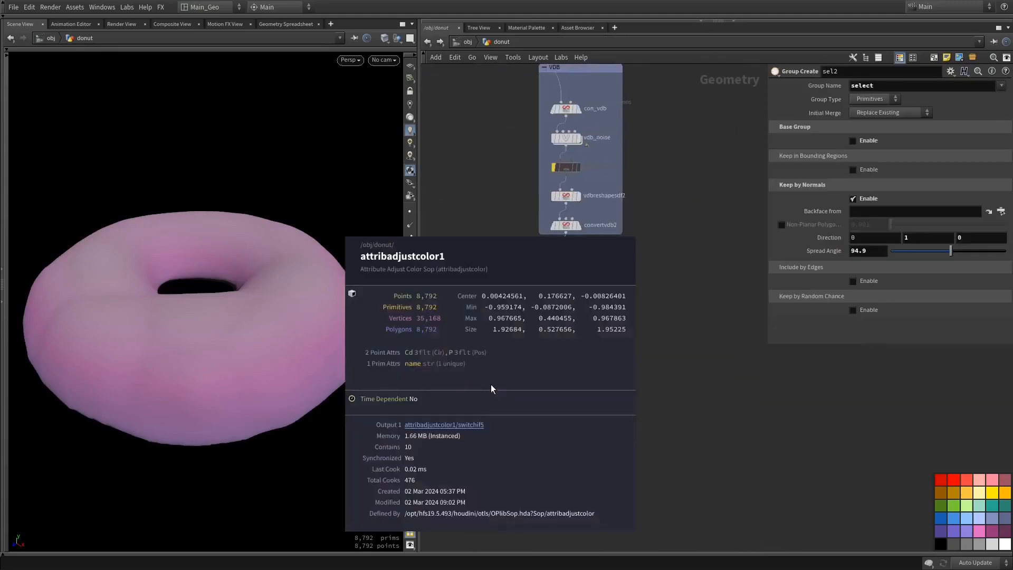
middle_click_drag(654, 380, 638, 393)
middle_click(470, 400)
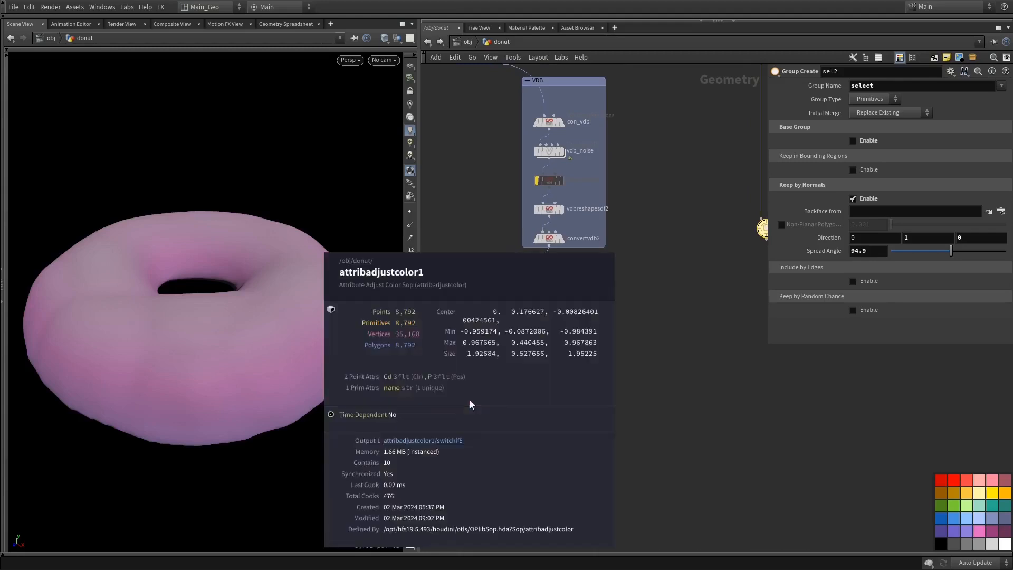
left_click_drag(763, 228, 551, 451)
left_click_drag(477, 409, 524, 469)
middle_click_drag(563, 420, 657, 323)
mouse_move(613, 372)
middle_click_drag(661, 273, 624, 554)
middle_click_drag(534, 188, 556, 317)
mouse_move(531, 191)
left_click_drag(531, 194, 688, 214, "alt")
middle_click_drag(713, 289, 736, 213)
middle_click_drag(619, 174, 625, 178)
key("Delete")
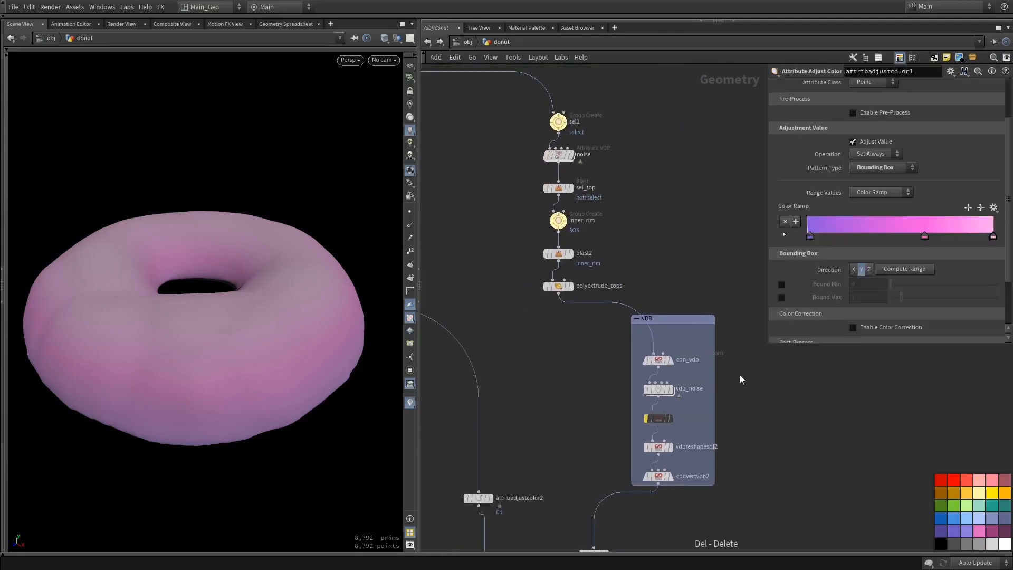
Display sel2 and reduce its normals spread angle to 87.9 so the group covers the topping's upper surface
middle_click_drag(728, 443, 723, 184)
scroll(591, 483, "up", 4)
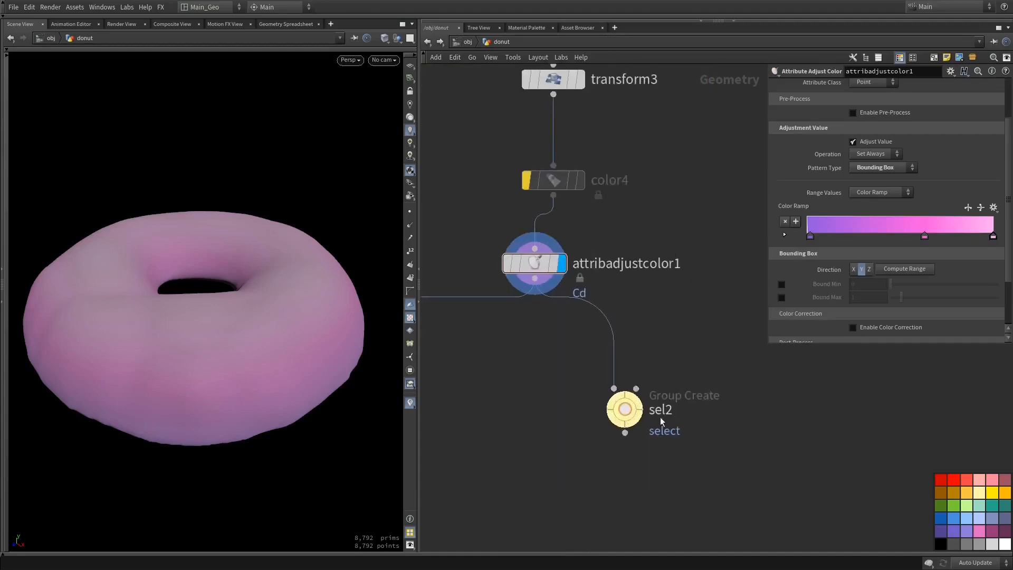
left_click(633, 411)
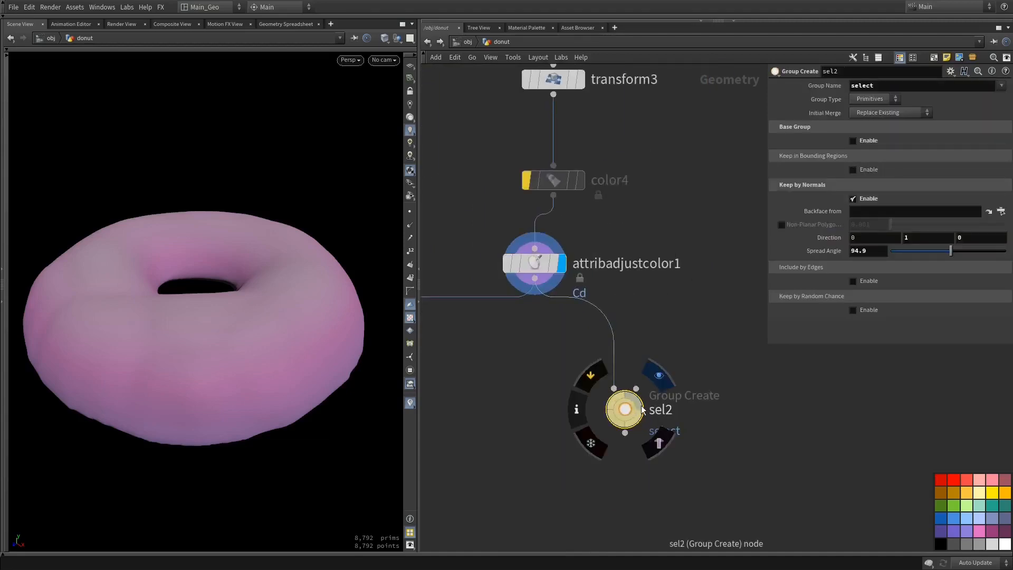
left_click(655, 377)
left_click_drag(312, 380, 308, 317)
left_click_drag(951, 250, 946, 252)
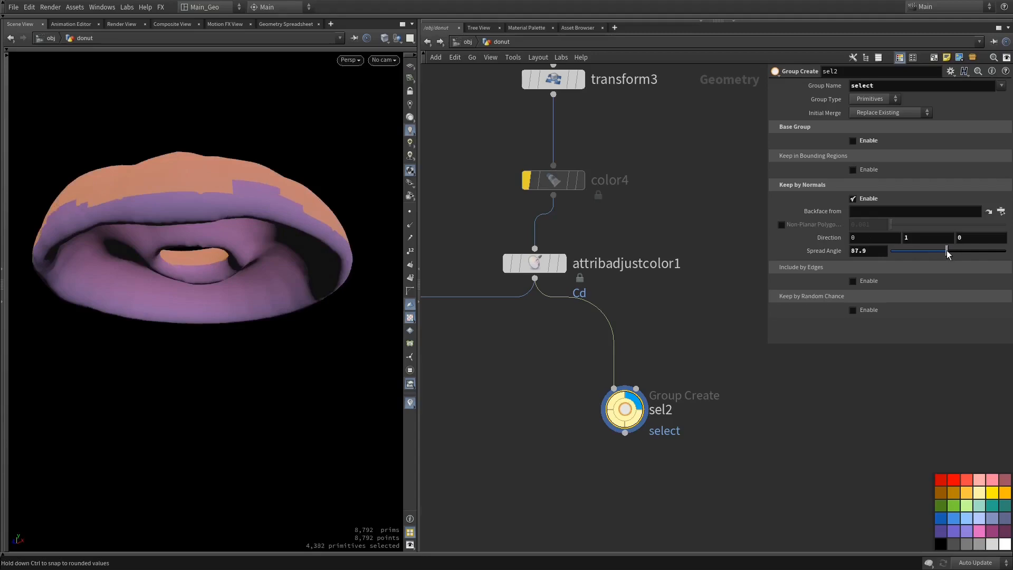
left_click_drag(357, 217, 287, 280)
mouse_move(207, 373)
left_mouse_down()
mouse_move(202, 296)
mouse_move(204, 361)
left_mouse_up()
Add a Scatter node connected to sel2's output
middle_click_drag(670, 459, 690, 330)
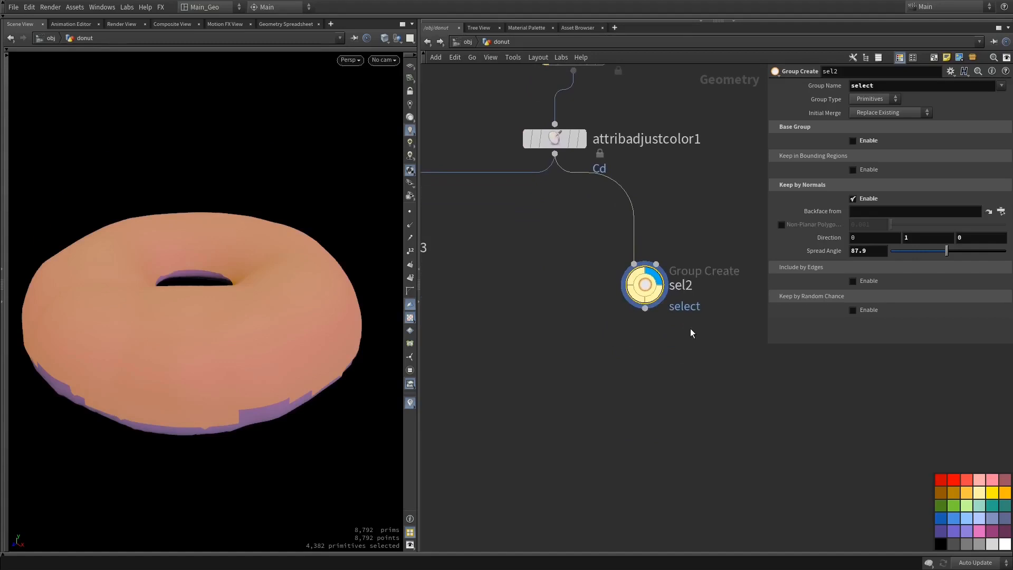
left_click_drag(645, 310, 651, 437)
type("scatter")
key("Return")
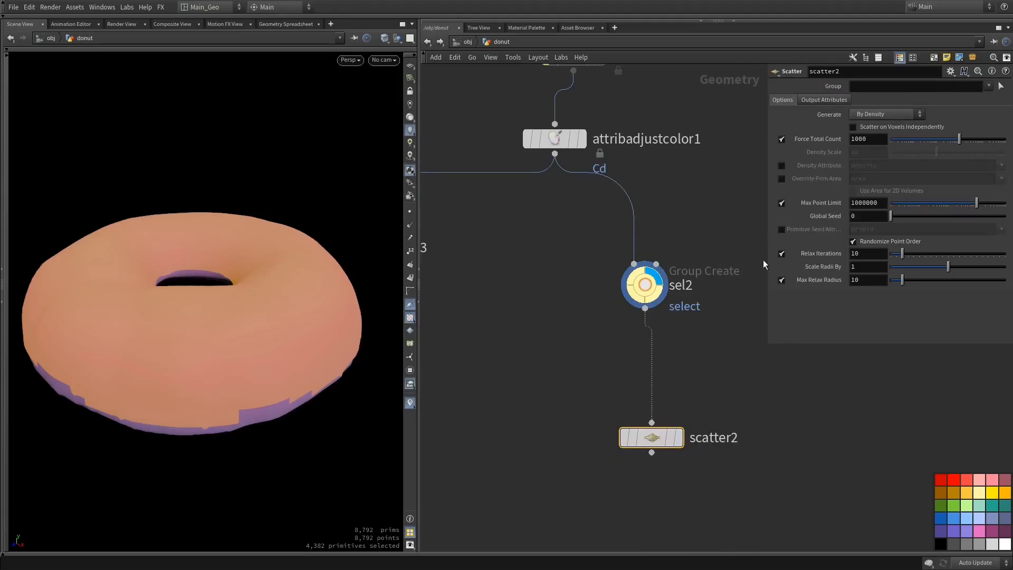
Rename the group created by sel2 to "serface"
left_click(987, 86)
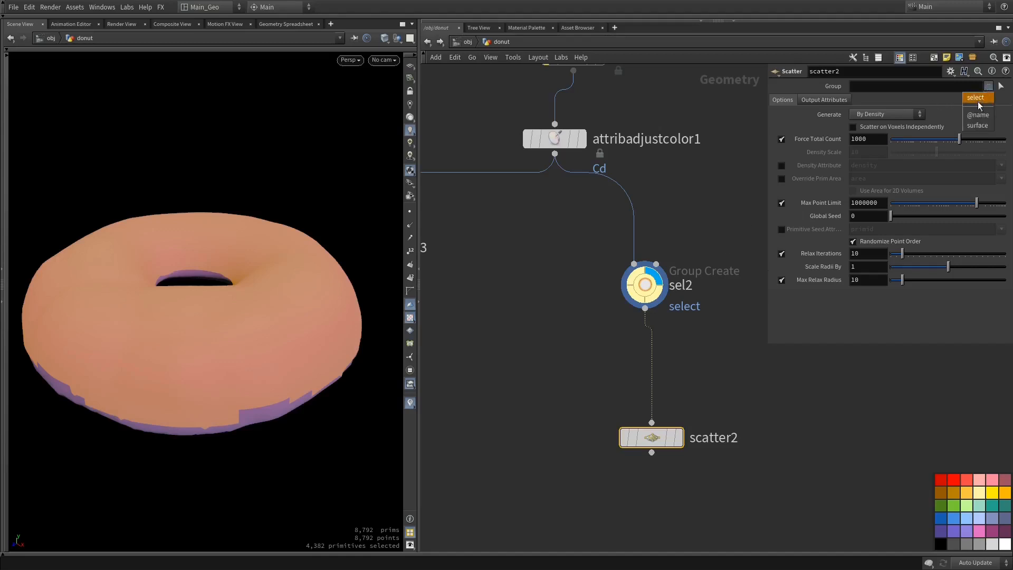
left_click(662, 267)
left_click(659, 269)
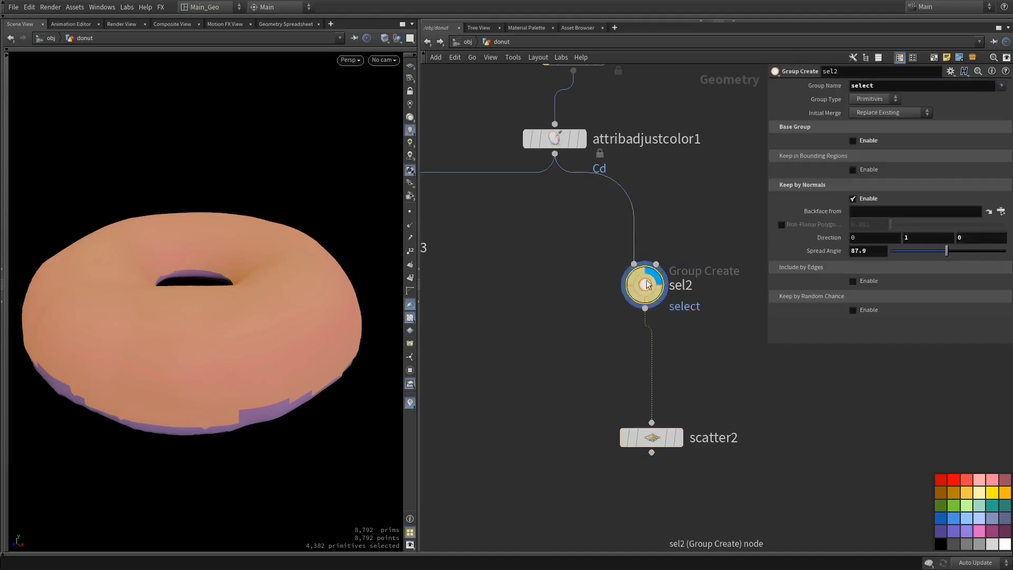
left_click(953, 87)
middle_click_drag(685, 192, 676, 280)
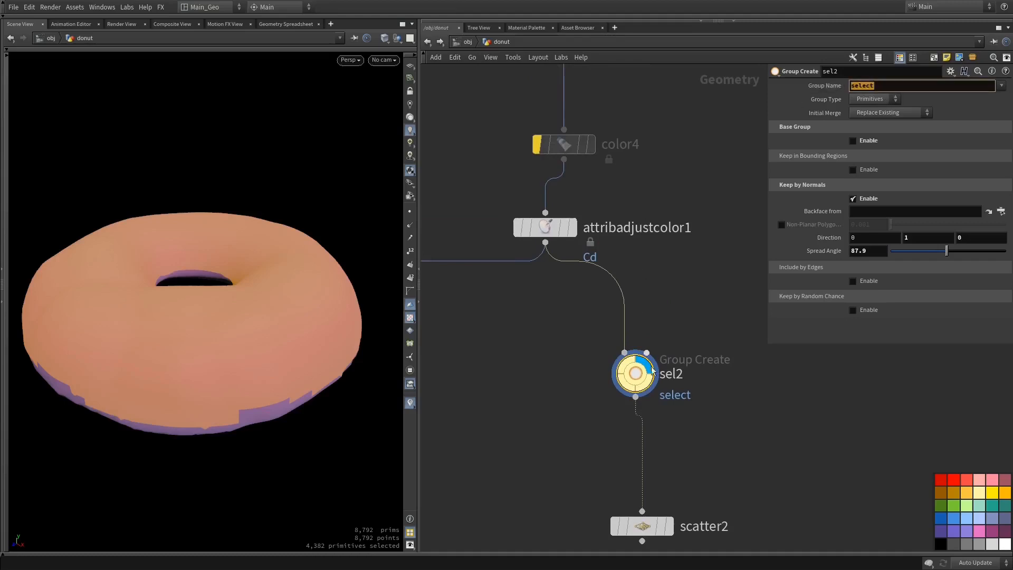
middle_click(640, 387)
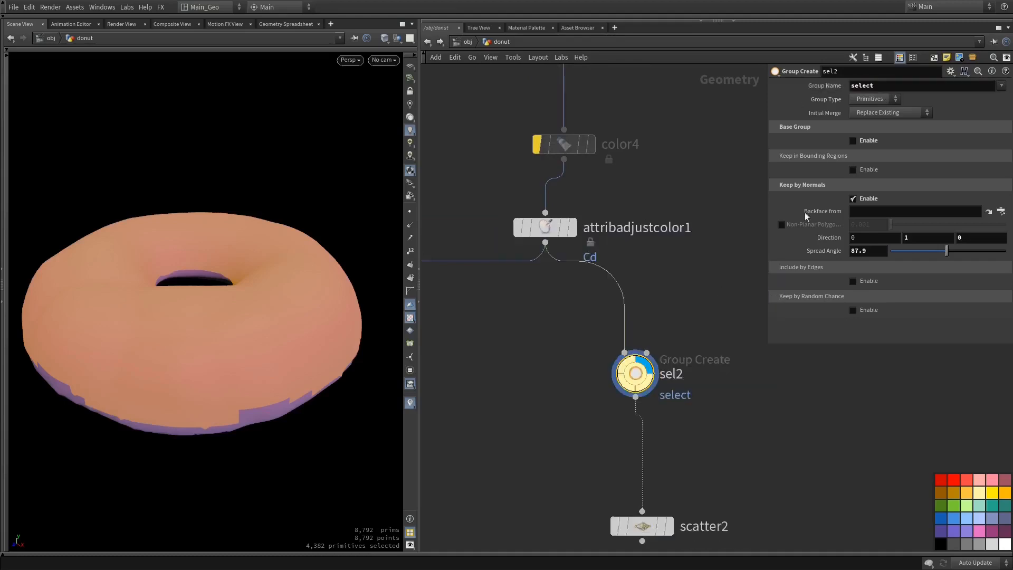
double_click(882, 86)
type("serface")
key("Return")
Restrict scatter2 to the serface group and display the scattered points
left_click(642, 526)
left_click(988, 86)
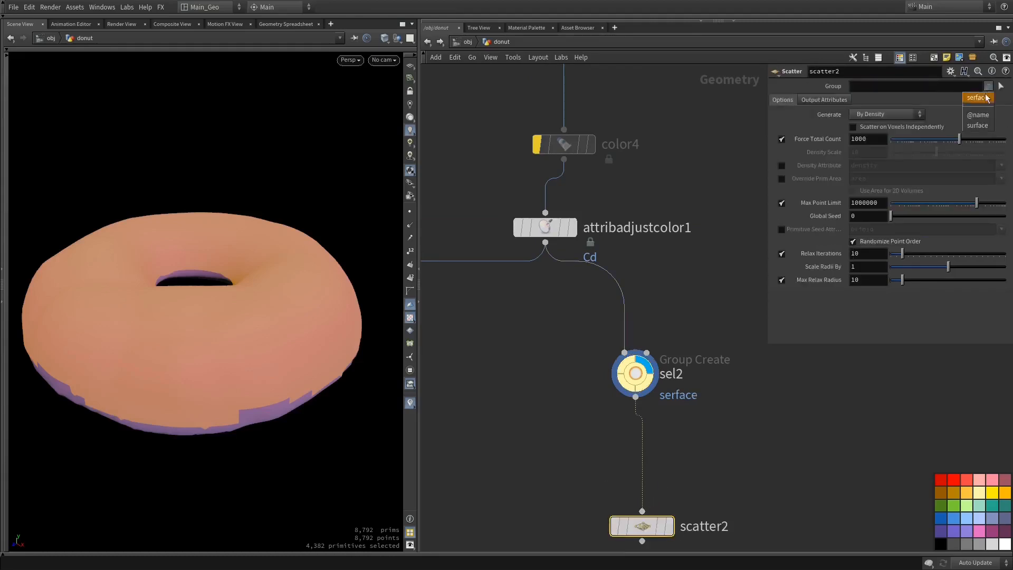
left_click(980, 98)
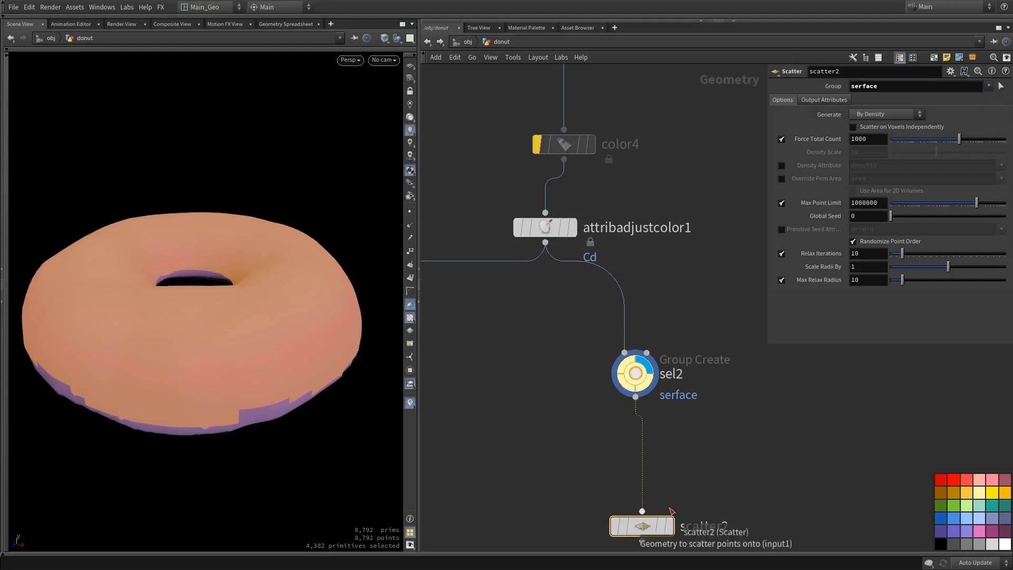
left_click(669, 526)
left_click_drag(254, 280, 224, 343)
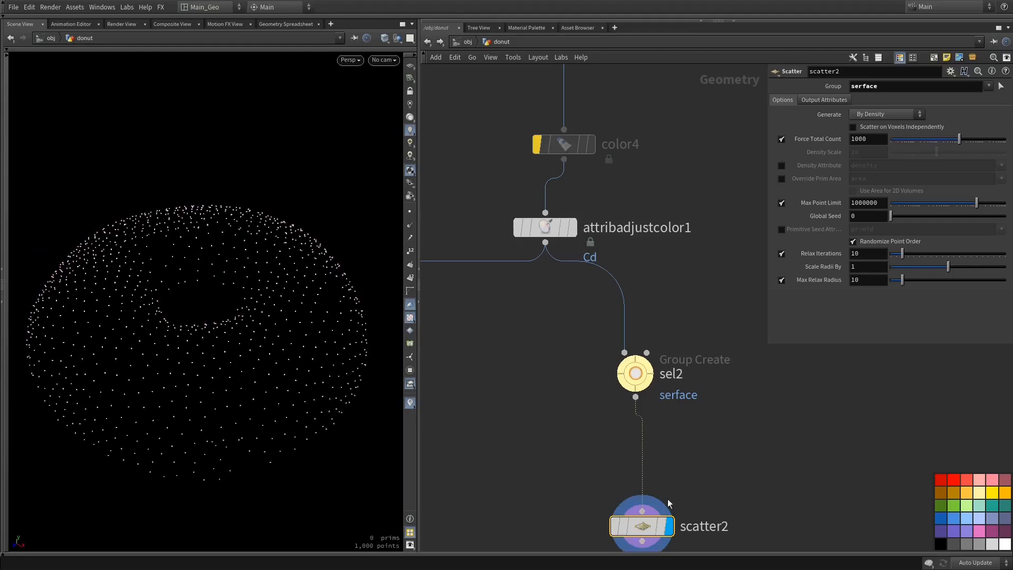
Check scatter2's point attributes and set its forced total count to 250
middle_click(651, 533)
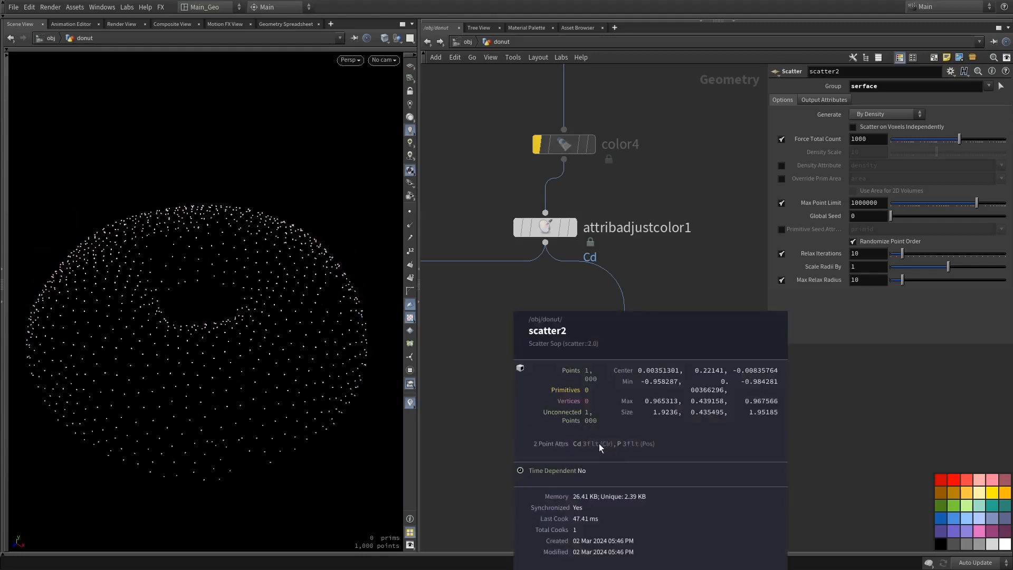
mouse_move(298, 385)
left_mouse_down()
mouse_move(291, 322)
mouse_move(295, 371)
left_mouse_up()
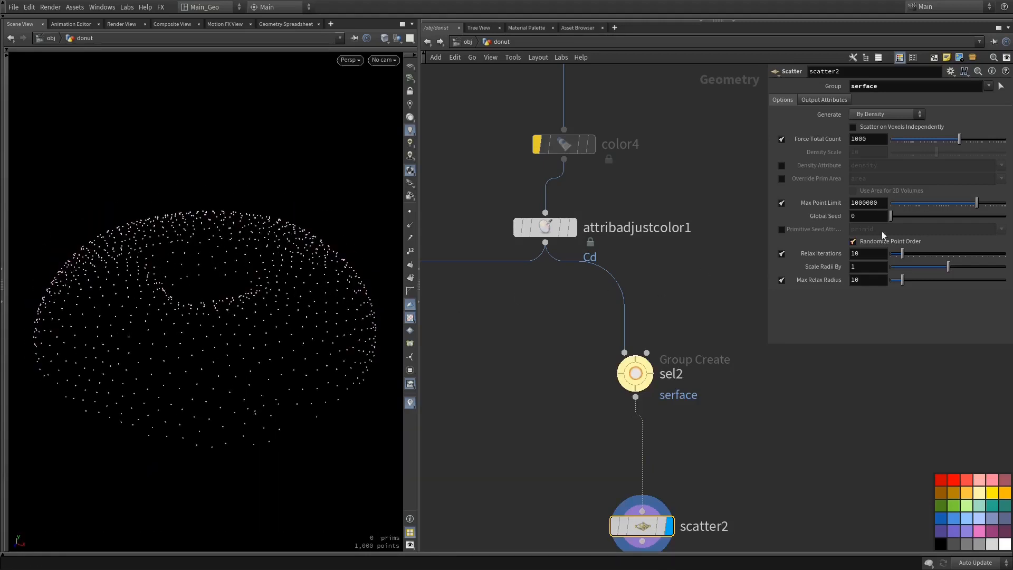
double_click(875, 139)
type("250")
key("Return")
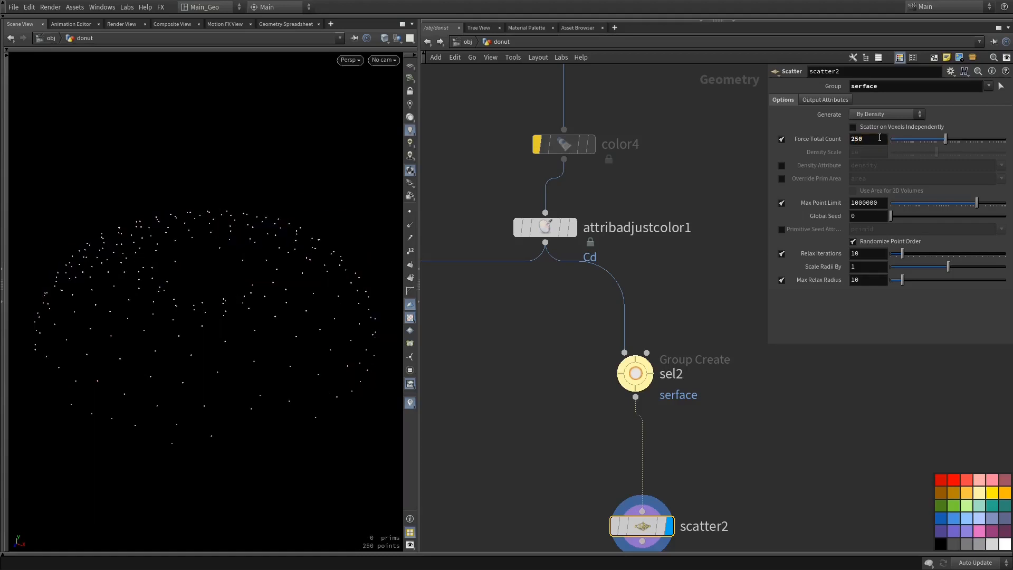
Add a Sphere node beside scatter2, display it and set its uniform scale to 0.76
middle_click_drag(709, 477, 721, 385)
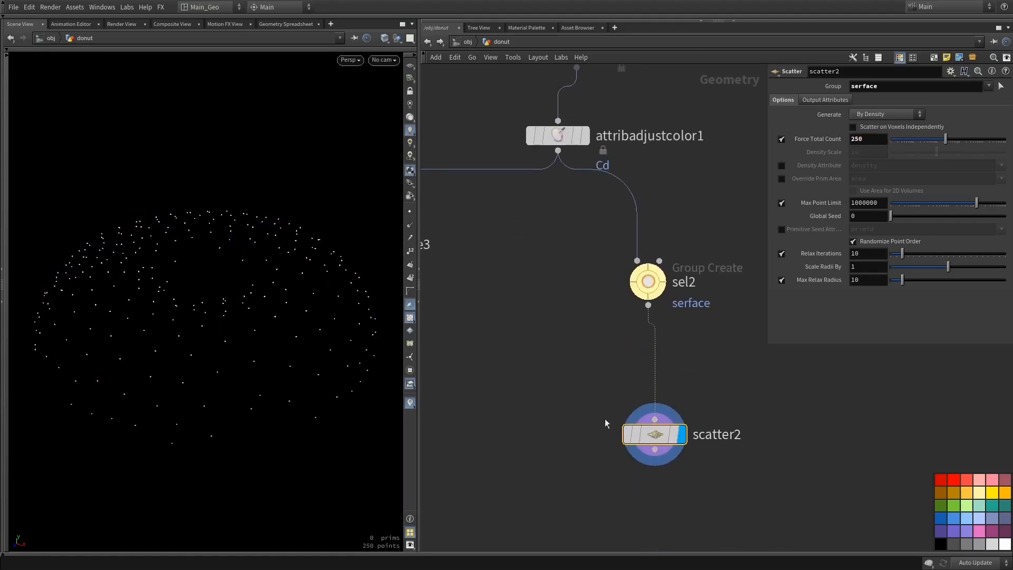
middle_click_drag(560, 438, 592, 378)
left_click_drag(681, 375, 682, 439)
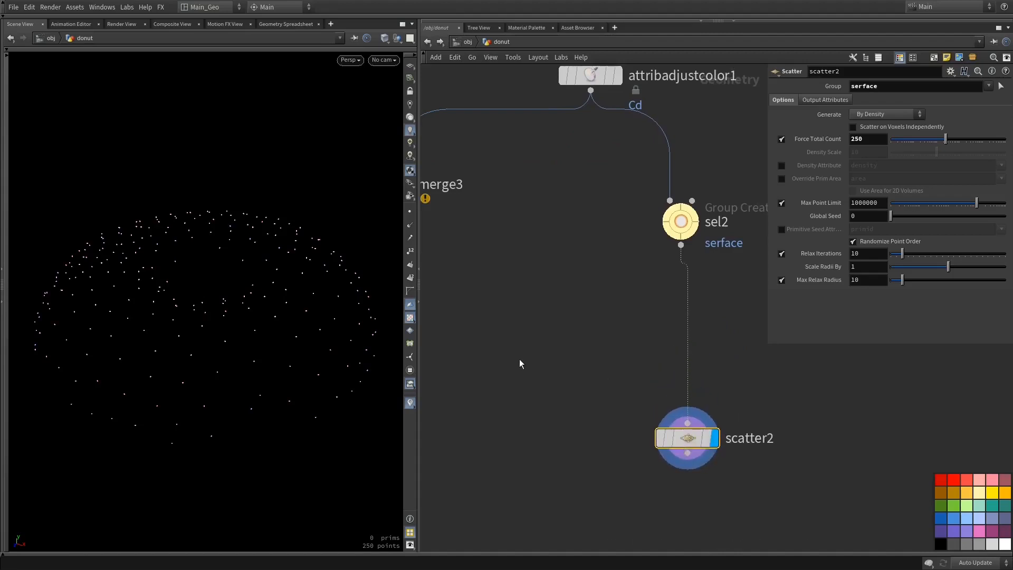
key("Tab")
type("sphere")
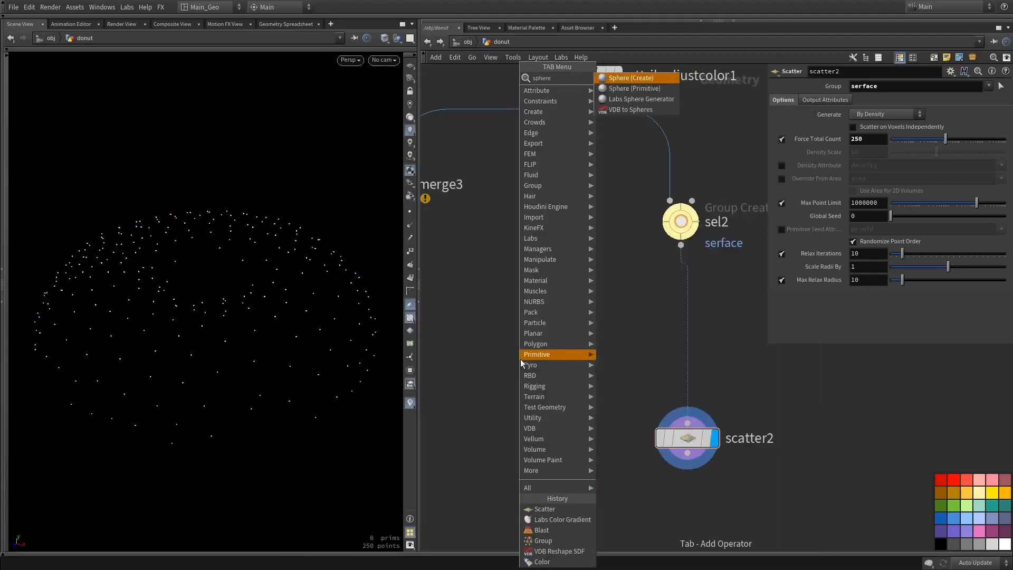
key("Return")
left_click(520, 359)
left_click(547, 365)
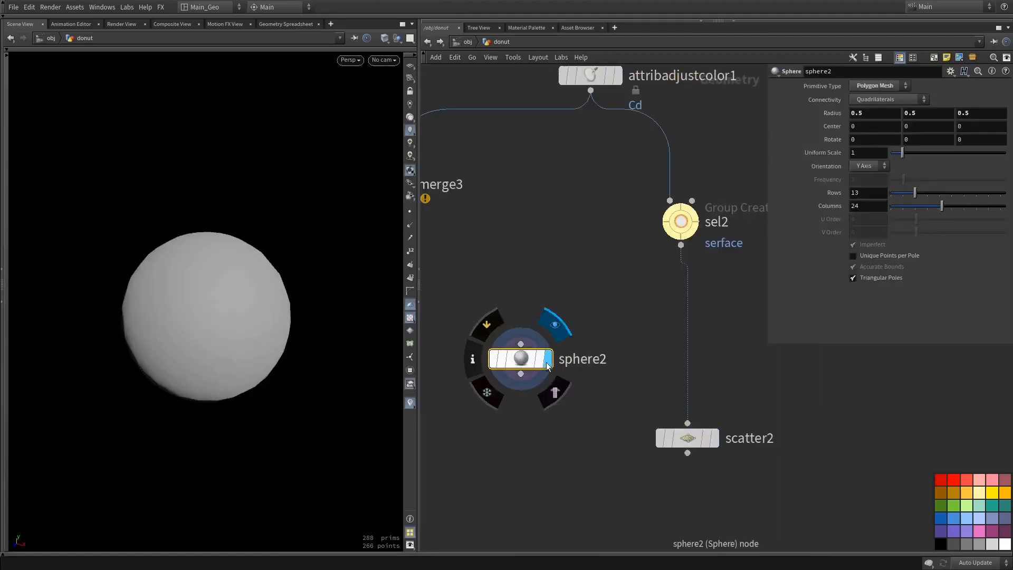
middle_click_drag(876, 150, 760, 188)
Add a Copy to Points node that copies sphere2 onto scatter2's points, and display the result
middle_click_drag(605, 492, 649, 397)
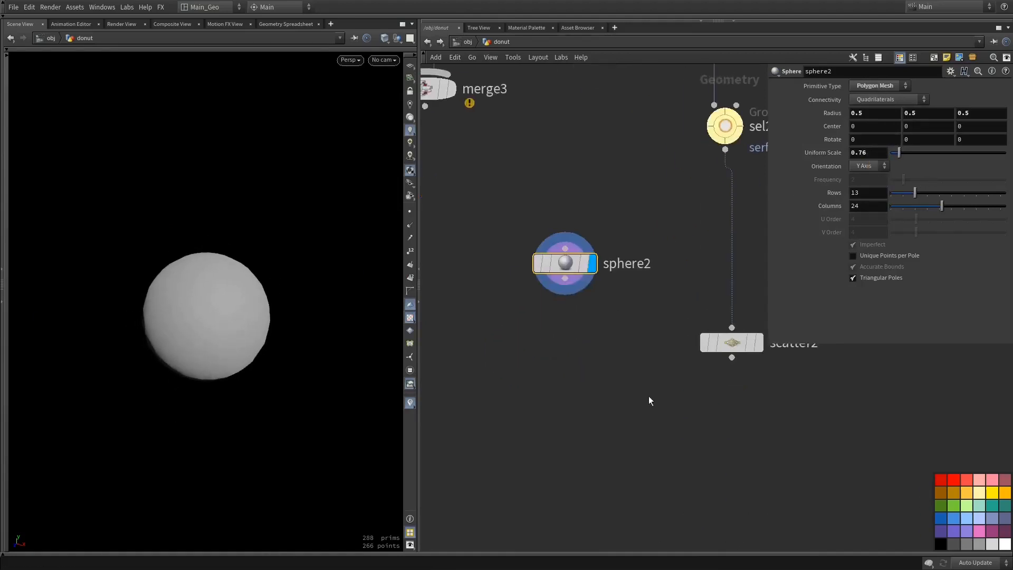
scroll(648, 398, "down", 3)
key("Tab")
type("c")
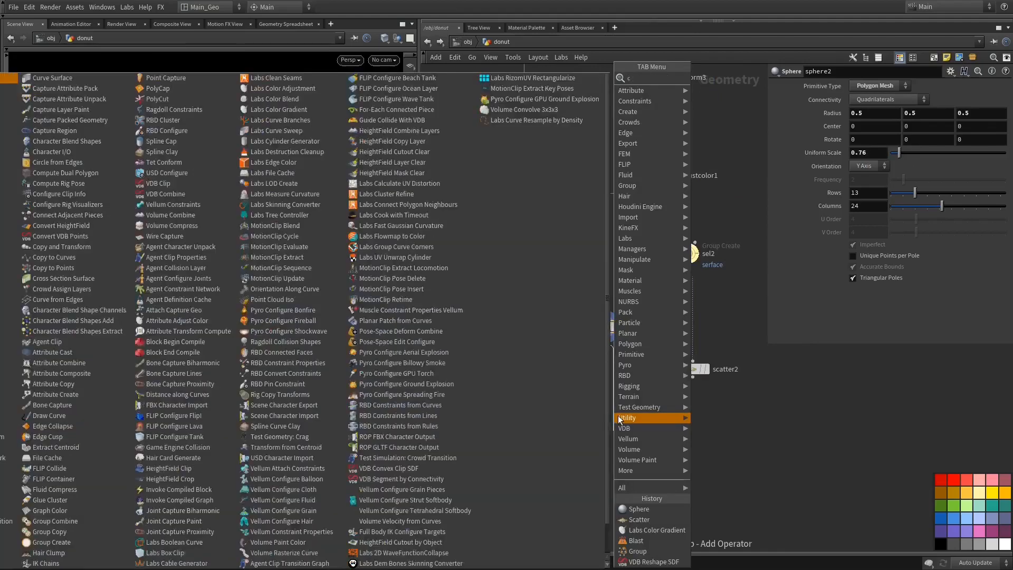
type("opy t")
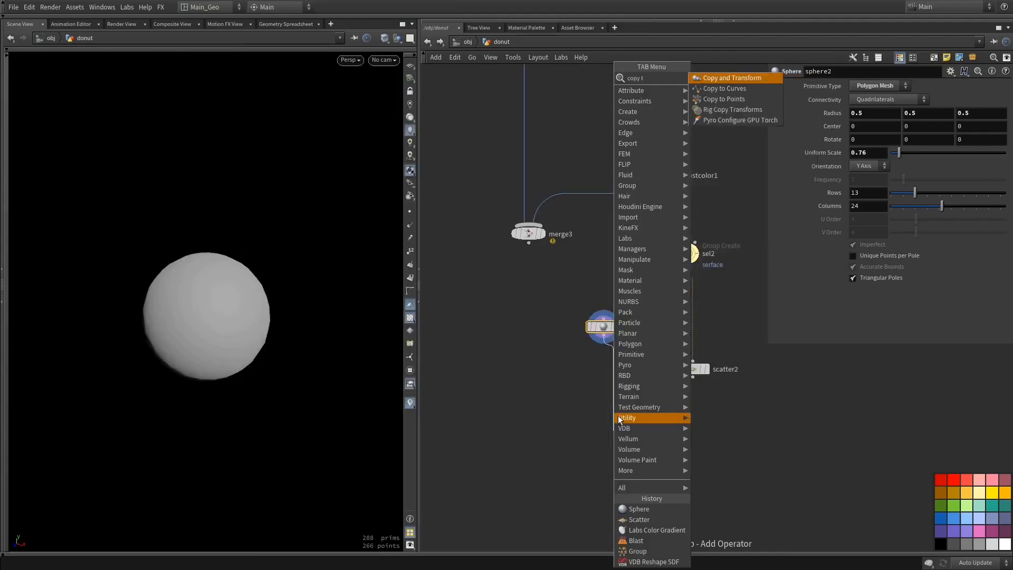
key("Down")
key("Down")
key("Return")
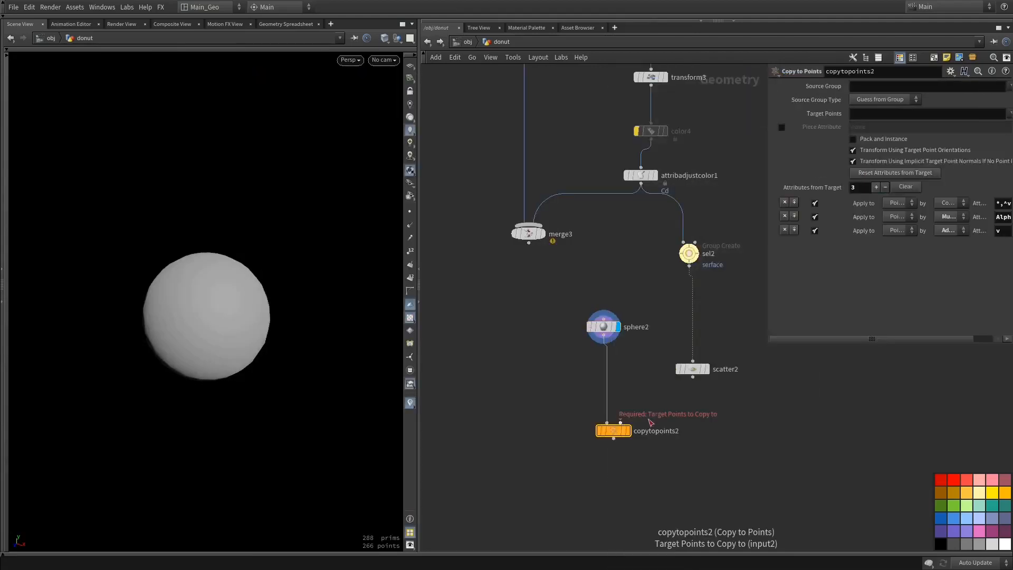
left_click(627, 430)
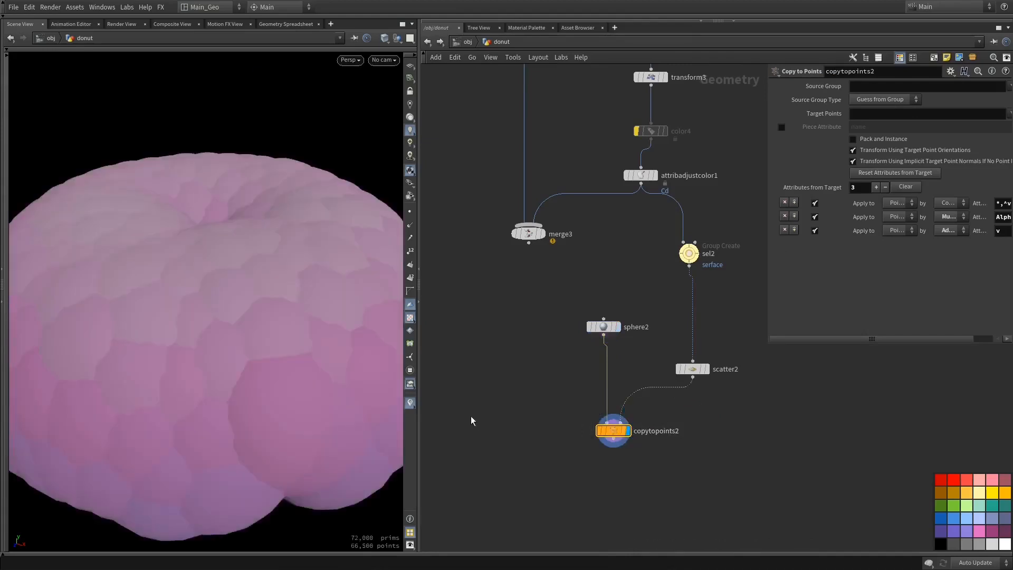
Move copytopoints2 slightly down and reduce sphere2's uniform scale until the copies are tiny beads
left_click_drag(612, 430, 624, 441)
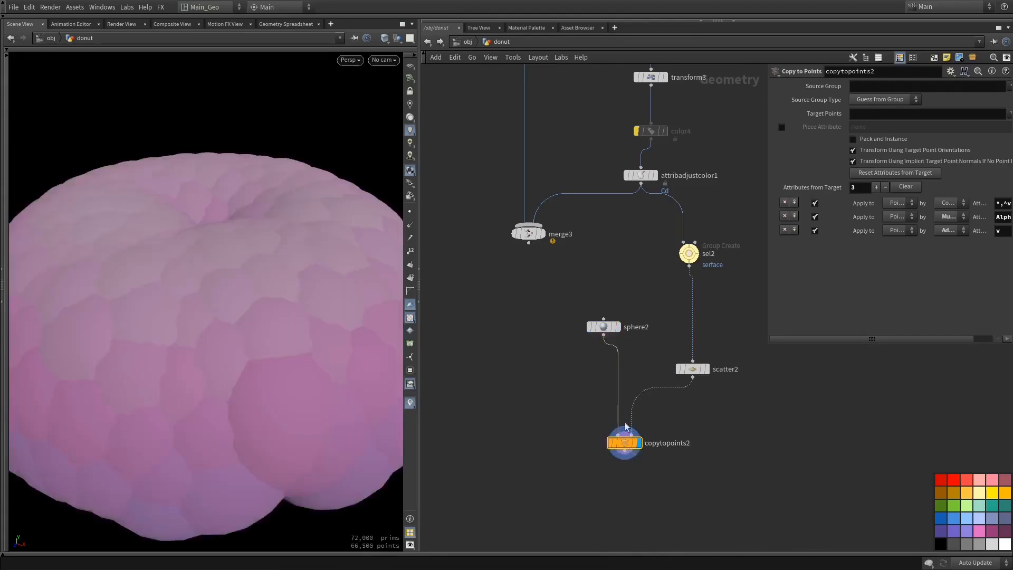
left_click(603, 327)
middle_click_drag(877, 153, 539, 231)
Add a Merge node combining merge3 with copytopoints2, display it and tidy the node placement
left_click(532, 248)
key("Tab")
type("merge")
key("Return")
left_click_drag(624, 450, 548, 521)
left_click(558, 529)
middle_click_drag(631, 481, 628, 447)
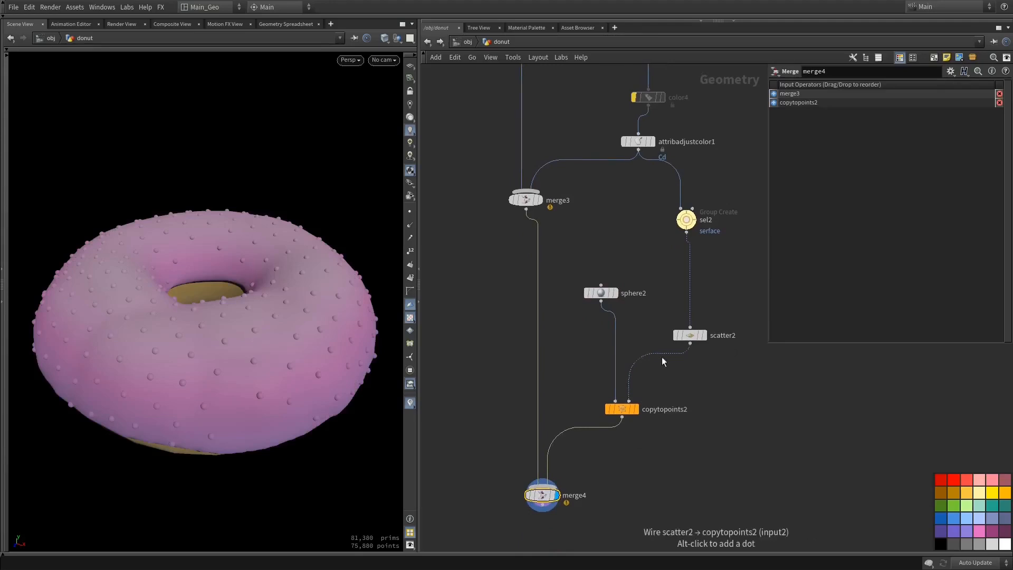
mouse_move(627, 409)
left_mouse_down()
mouse_move(648, 394)
mouse_move(630, 398)
left_mouse_up()
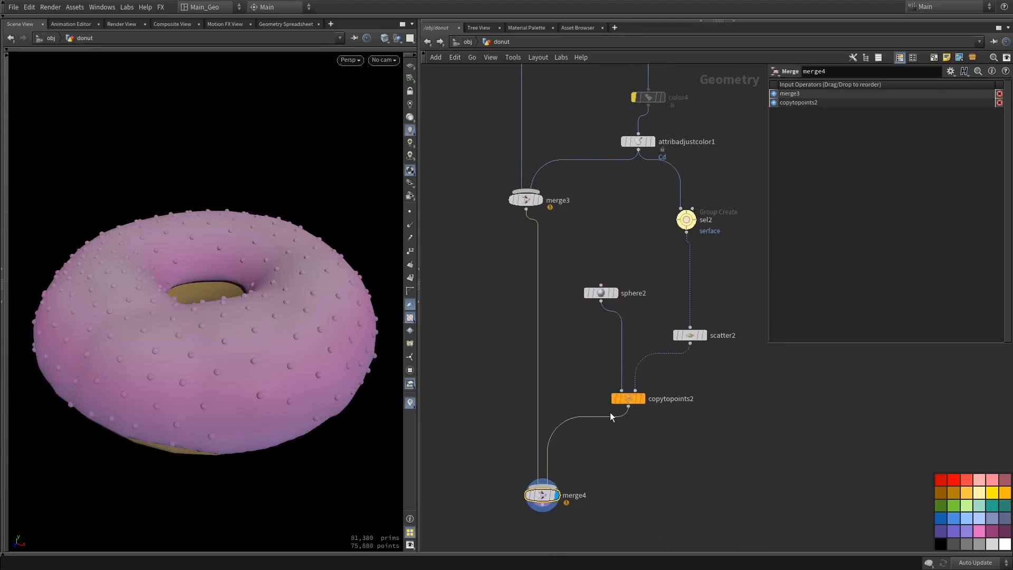
Insert an Attribute VOP node between copytopoints2 and merge4 and go inside it
left_click(616, 419)
key("Tab")
type("a")
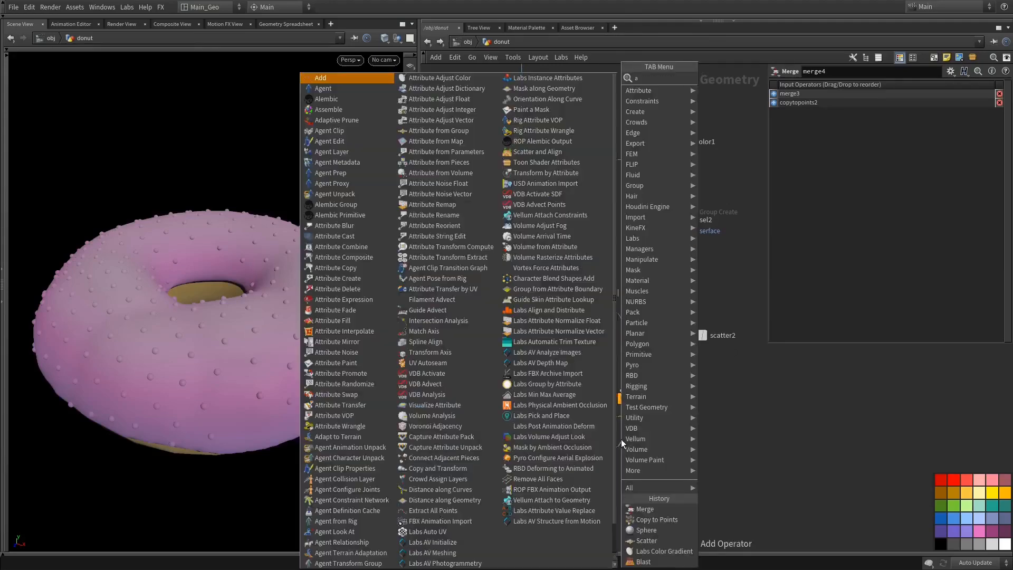
type("t")
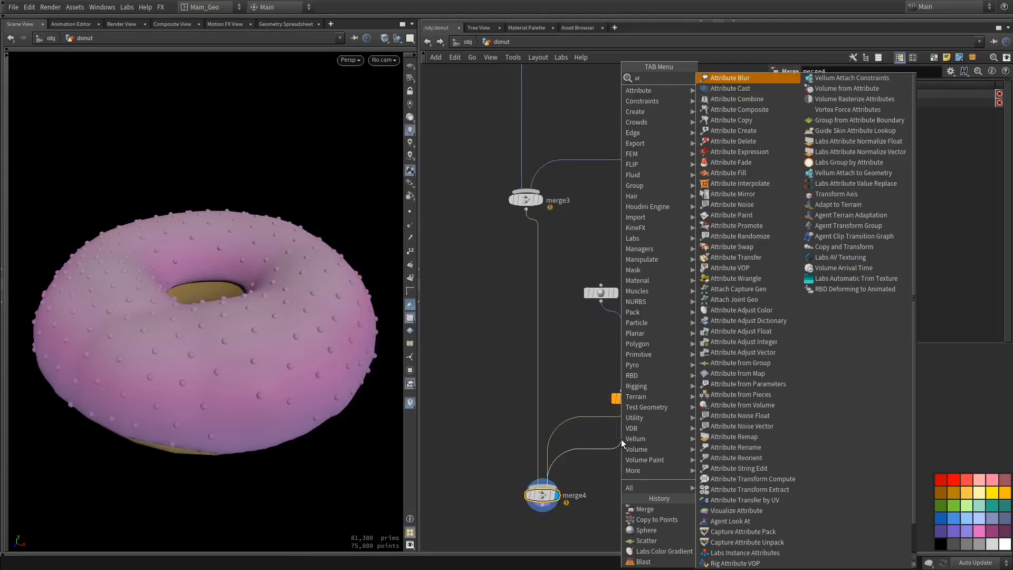
type(" c")
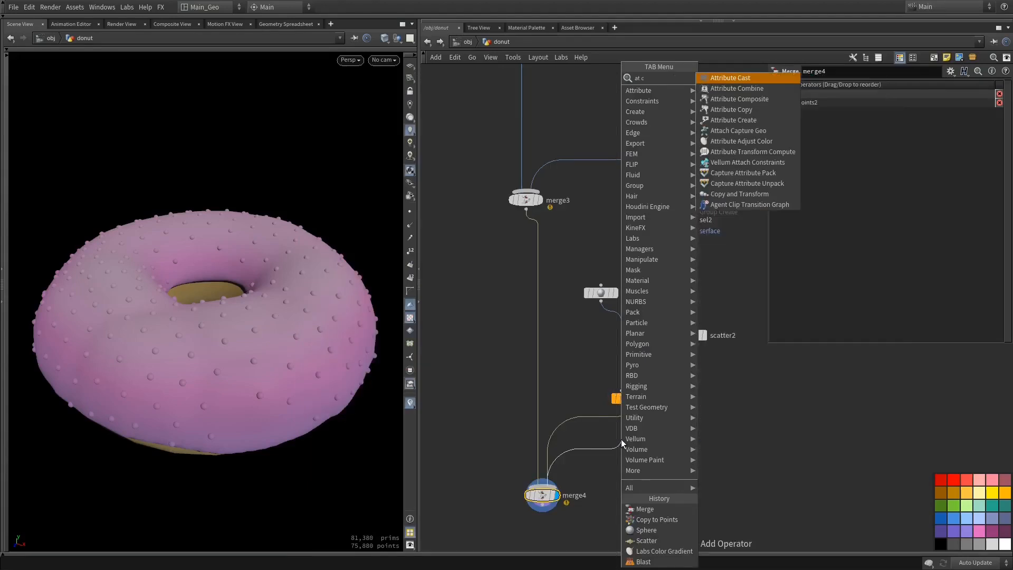
key("BackSpace")
type("vop")
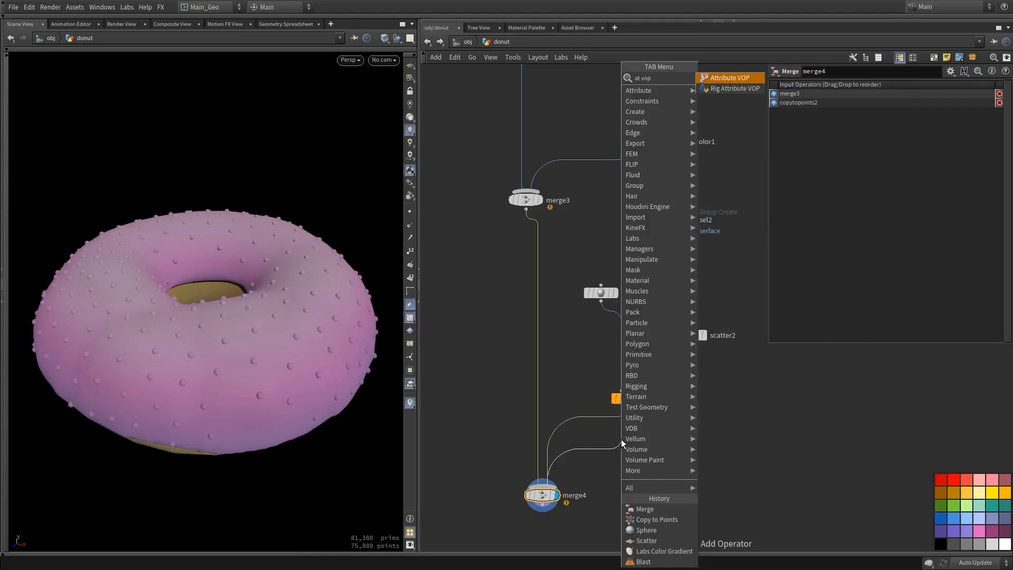
key("Return")
double_click(621, 439)
Space out the global and output nodes and add a Multiply Constant node fed by the global Cd
middle_click_drag(669, 416, 524, 444)
left_click_drag(700, 286, 726, 336)
key("Tab")
key("Escape")
left_click_drag(513, 349, 535, 343)
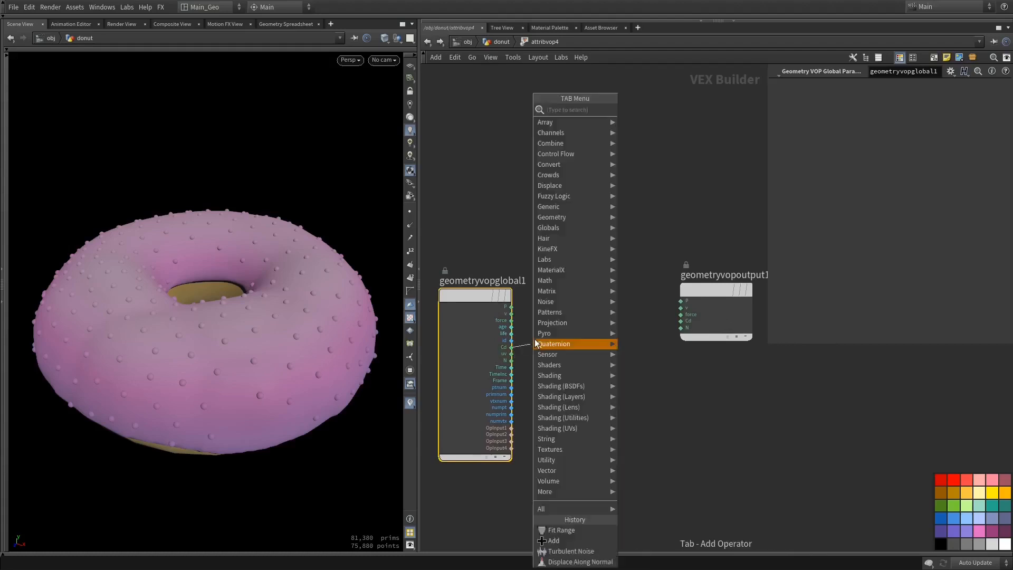
type("mu")
key("Down")
key("Return")
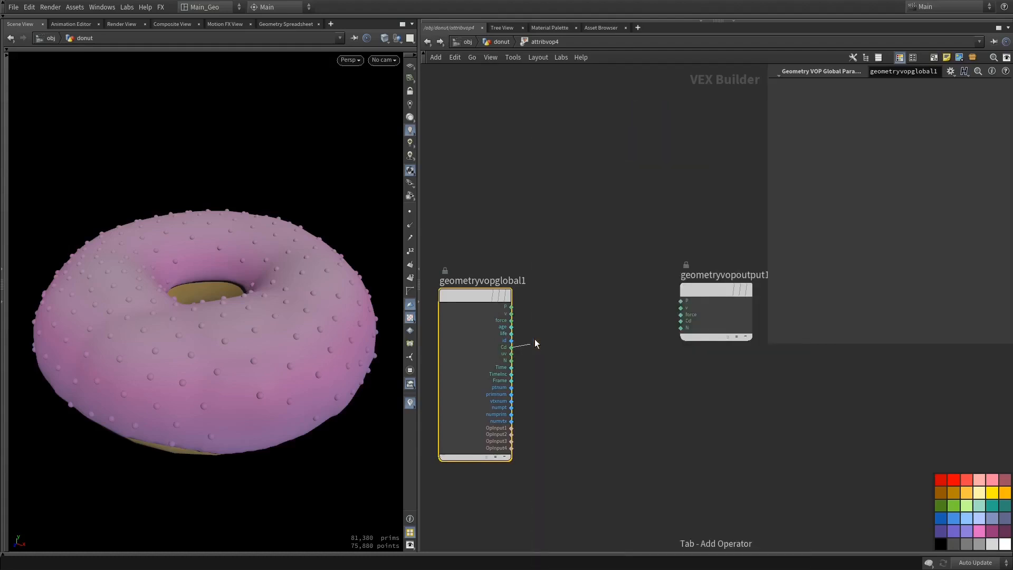
Raise the Multiply Constant multiplier, wire its result into the output's Cd and return to the donut network
left_click(870, 104)
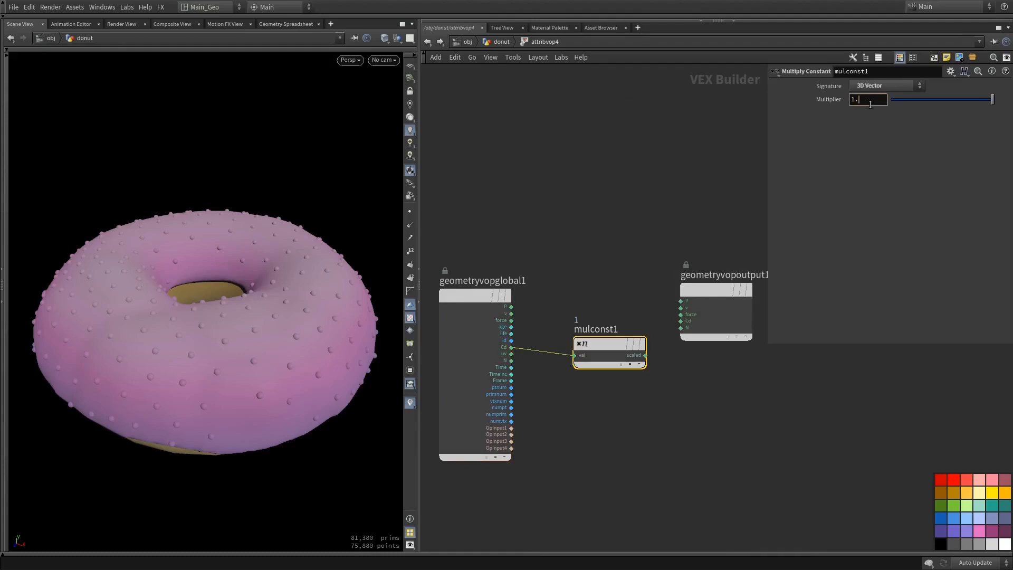
key("Return")
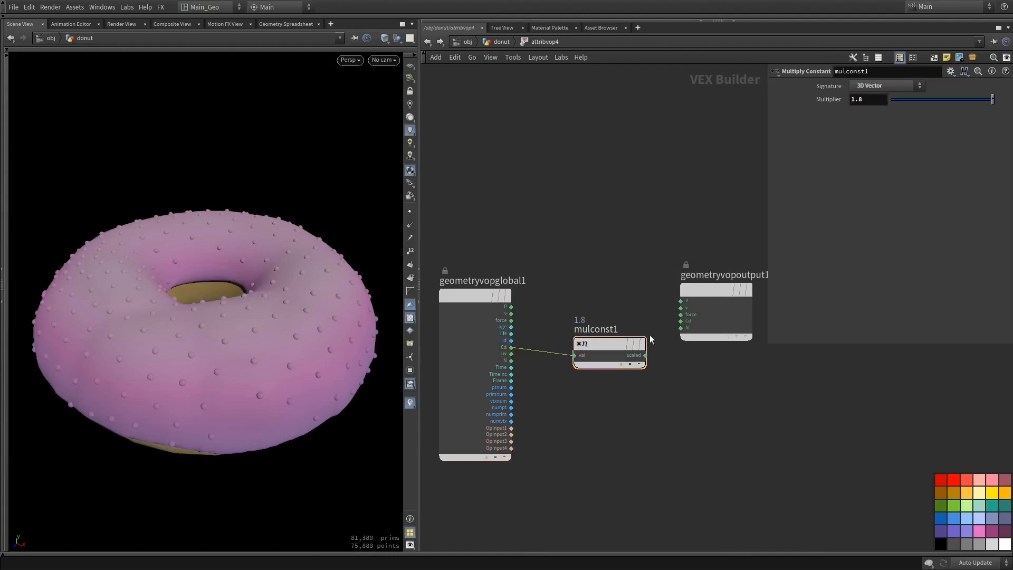
left_click_drag(646, 356, 680, 321)
left_click_drag(226, 285, 280, 295)
left_click_drag(748, 315, 752, 379)
left_click(428, 43)
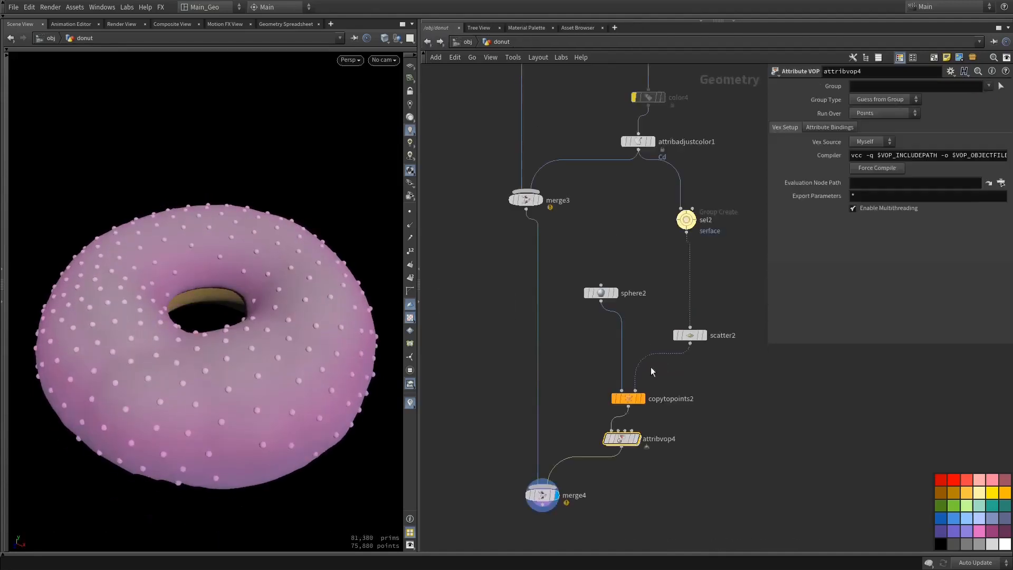
left_click_drag(259, 393, 242, 376)
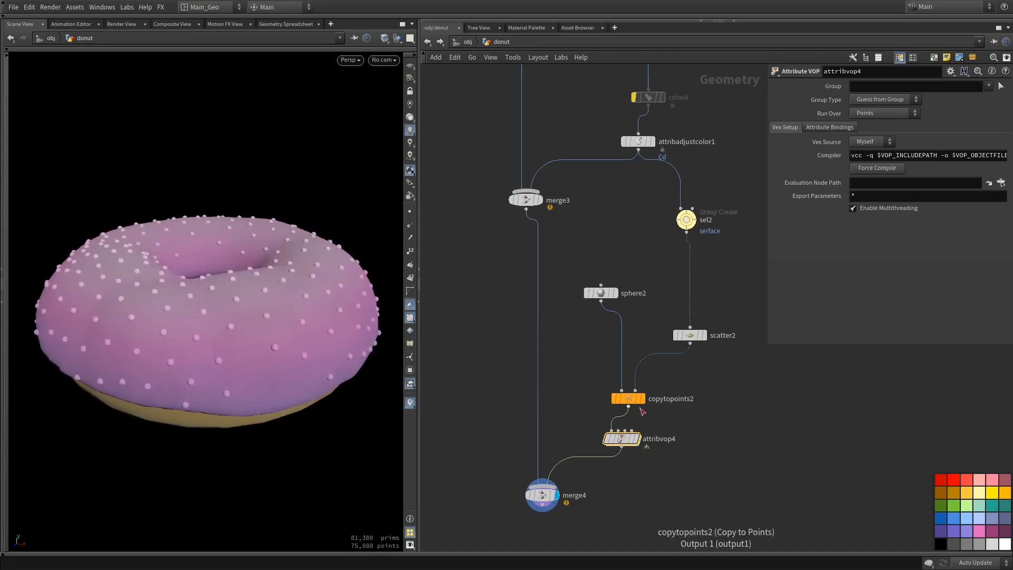
Pull attribvop4 out of the chain and insert an Attribute Delete node between copytopoints2 and merge4
mouse_move(622, 440)
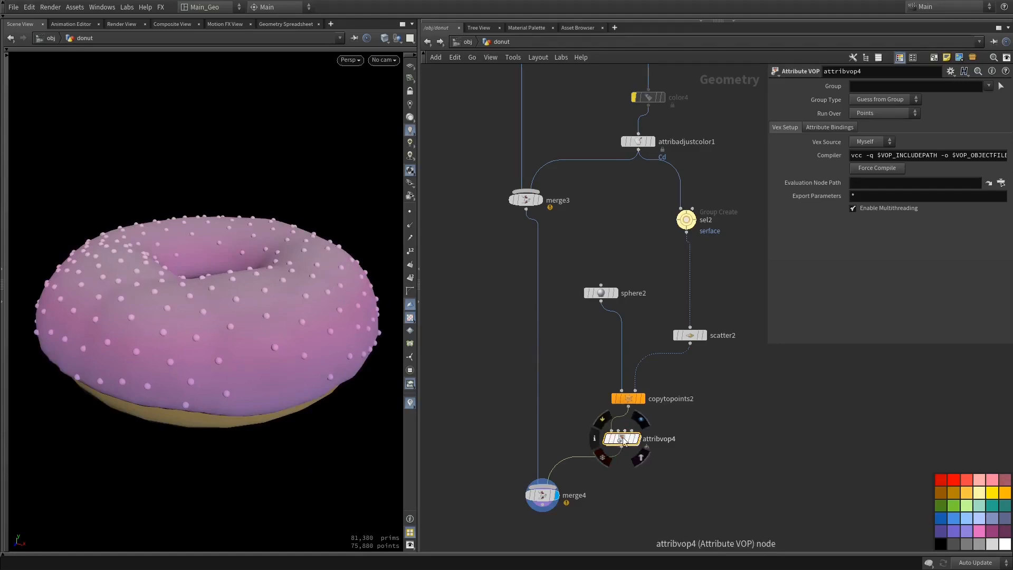
left_click_drag(622, 444, 829, 483)
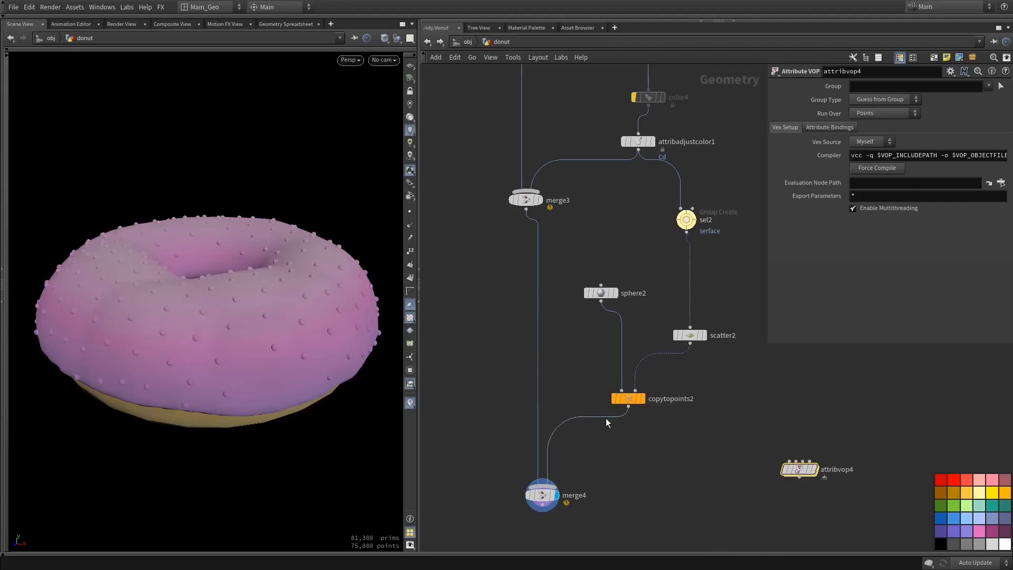
left_click(628, 407)
key("Tab")
type("a")
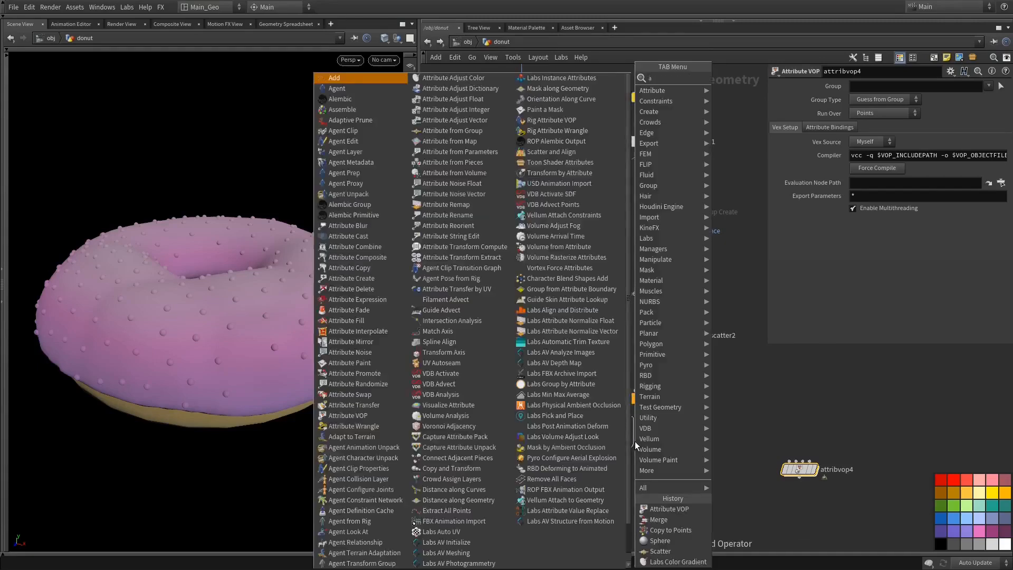
type("ttribde")
key("Return")
left_click(635, 441)
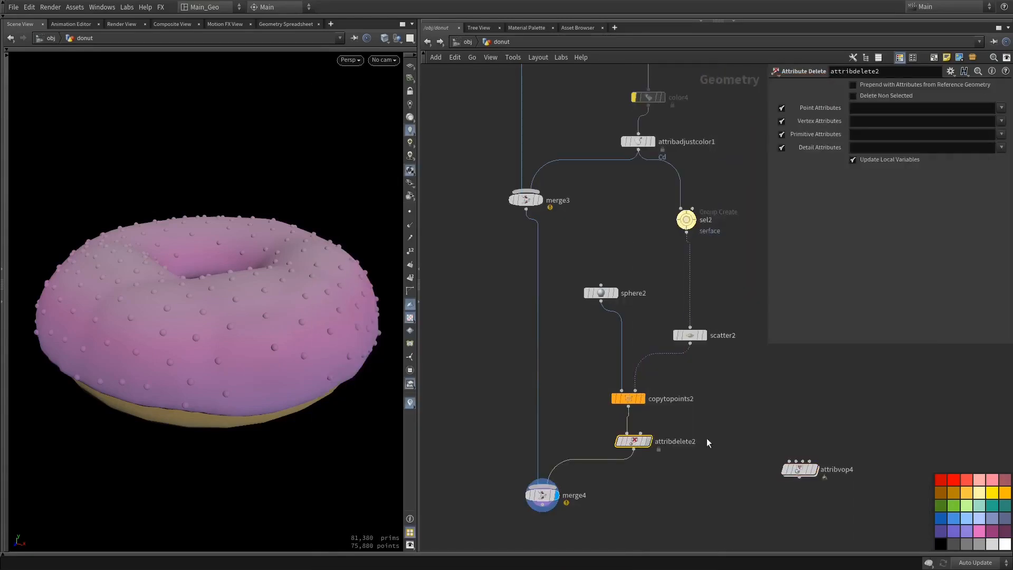
Set attribdelete2 to remove the Cd point attribute from the sprinkles
left_click(1002, 110)
left_click(995, 120)
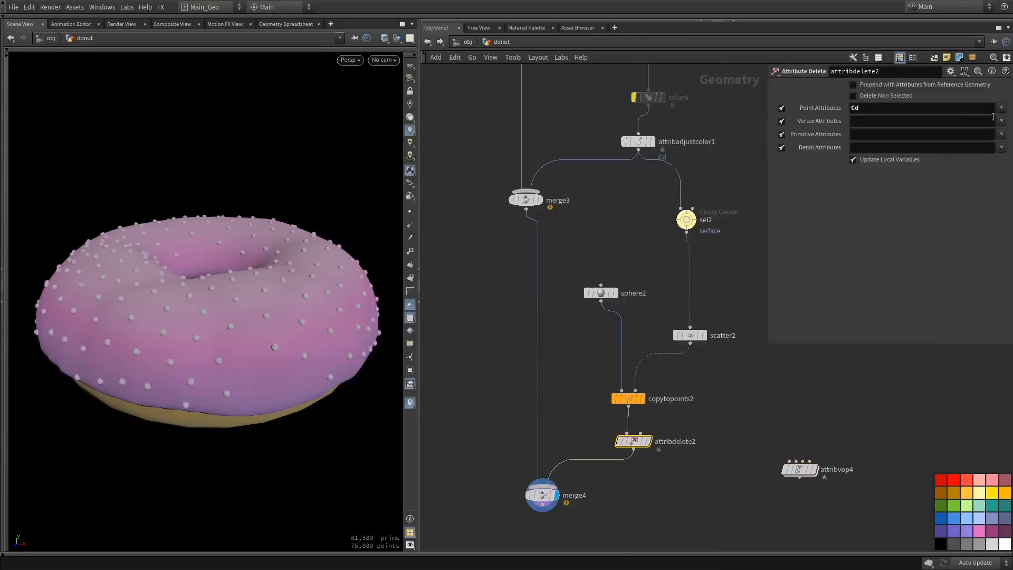
mouse_move(278, 255)
left_mouse_down()
mouse_move(287, 289)
mouse_move(285, 269)
left_mouse_up()
Delete the disconnected attribvop4 node and undo the deletion
left_click_drag(780, 424, 847, 501)
key("Delete")
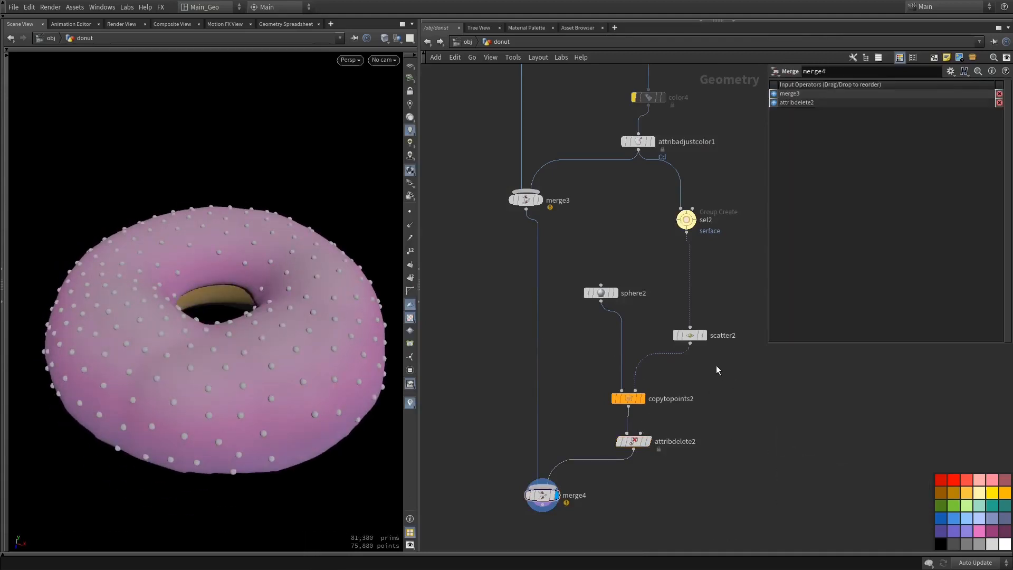
middle_click_drag(717, 371, 697, 366)
key("z")
key("ctrl+z")
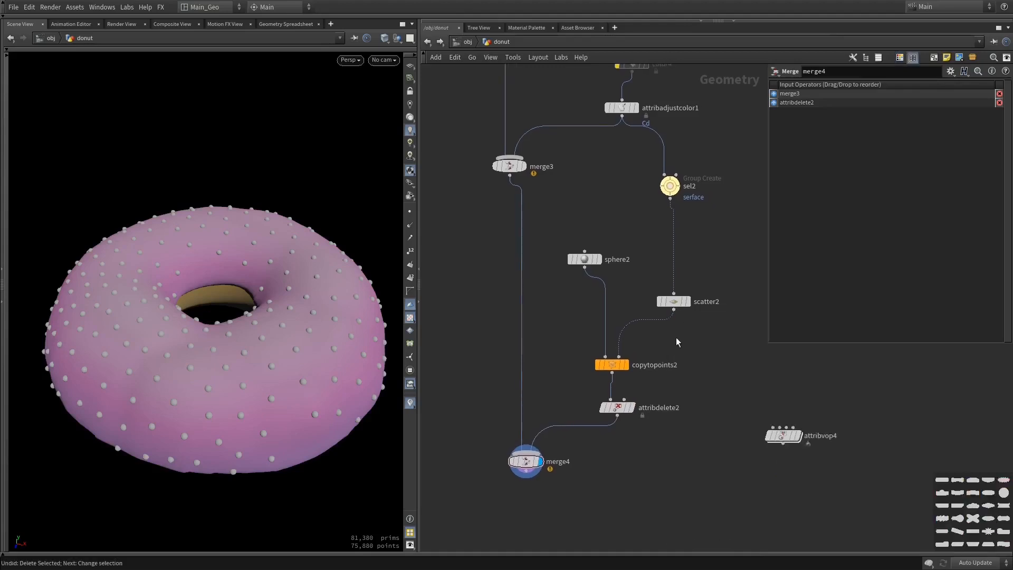
Set scatter2's Scale Radii By to 0.313 and its Force Total Count to 300
left_click(674, 302)
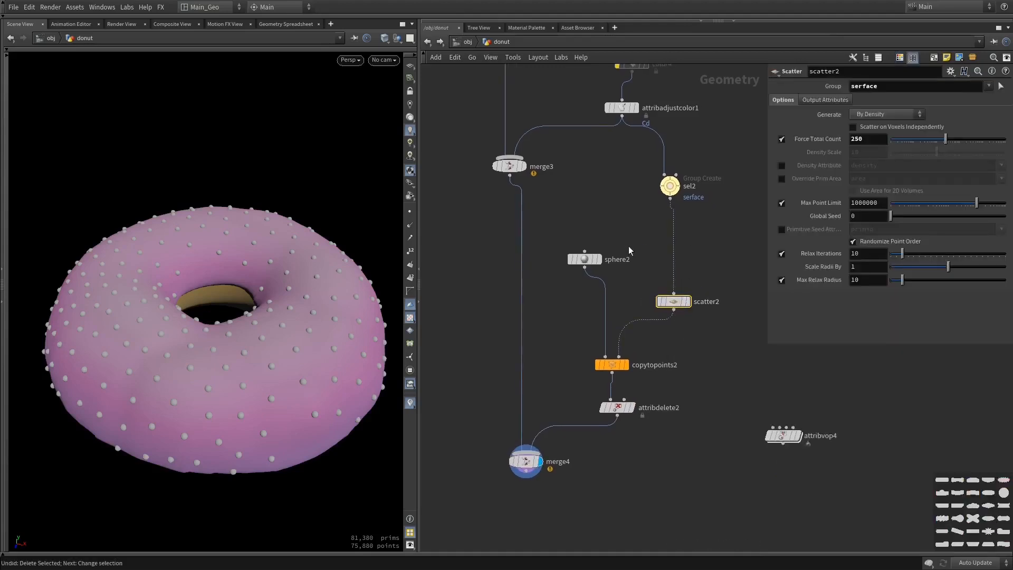
left_click_drag(920, 270, 907, 271)
mouse_move(287, 274)
left_mouse_down()
mouse_move(284, 303)
mouse_move(290, 288)
left_mouse_up()
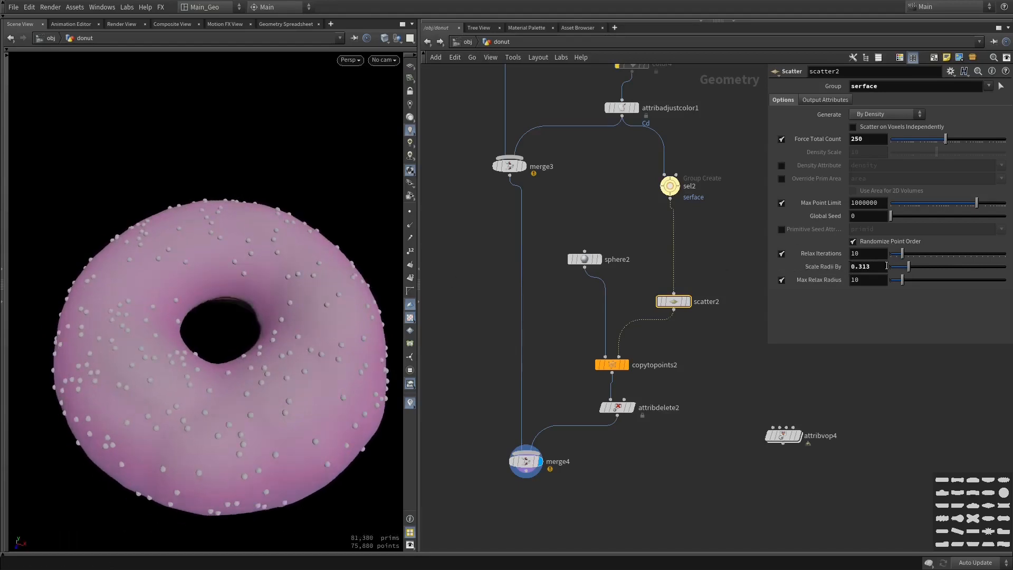
left_click_drag(338, 341, 304, 334)
double_click(868, 137)
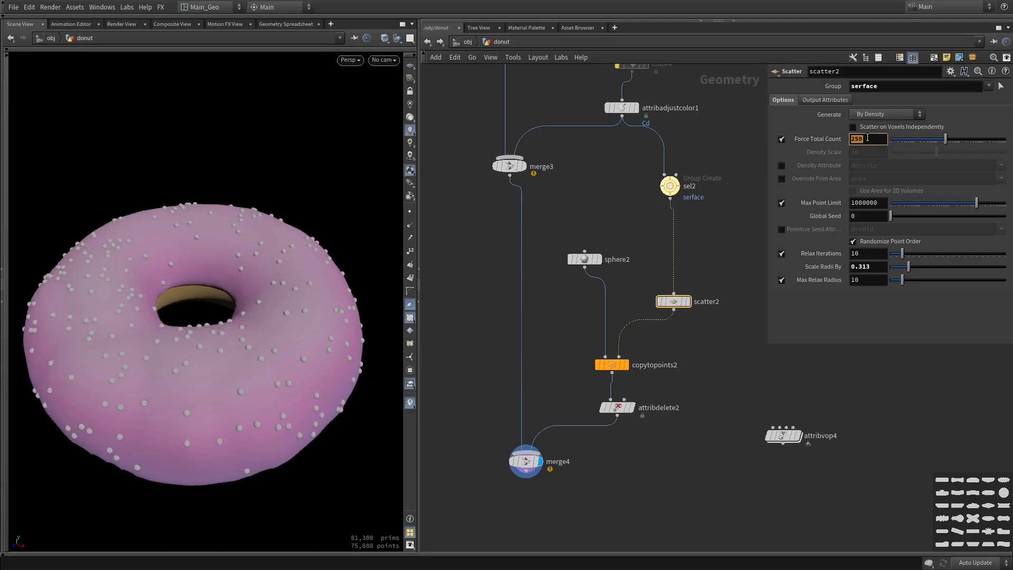
key("Return")
left_click_drag(242, 283, 322, 291)
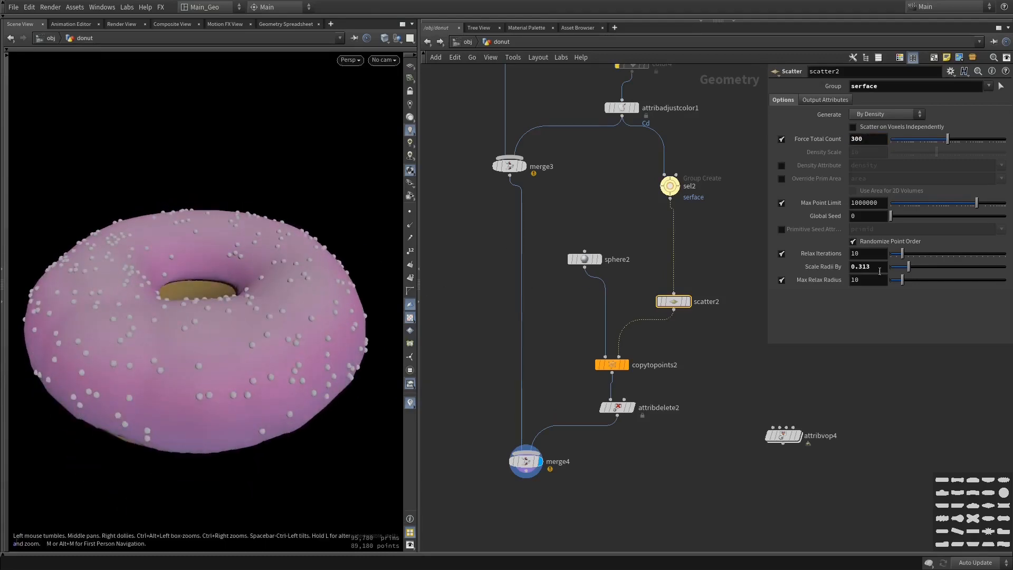
Set scatter2's Relax Iterations to 12, Scale Radii By to 0.249 and Global Seed to 1.06
mouse_move(901, 254)
left_mouse_down()
mouse_move(884, 253)
mouse_move(904, 250)
mouse_move(907, 264)
left_mouse_up()
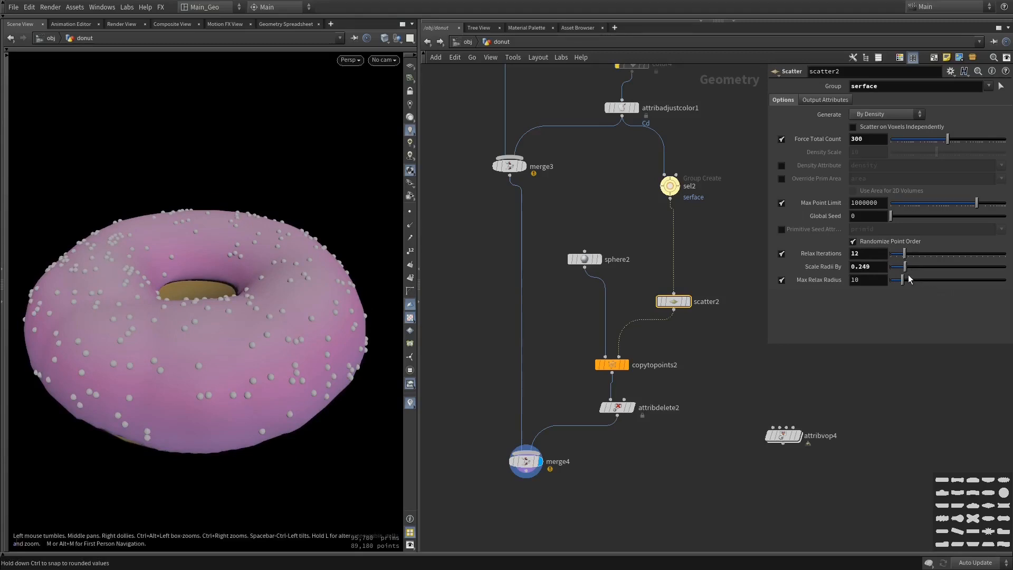
left_click_drag(892, 216, 902, 217)
mouse_move(291, 302)
left_mouse_down()
mouse_move(329, 300)
mouse_move(332, 358)
mouse_move(97, 262)
mouse_move(255, 276)
mouse_move(257, 295)
mouse_move(274, 297)
left_mouse_up()
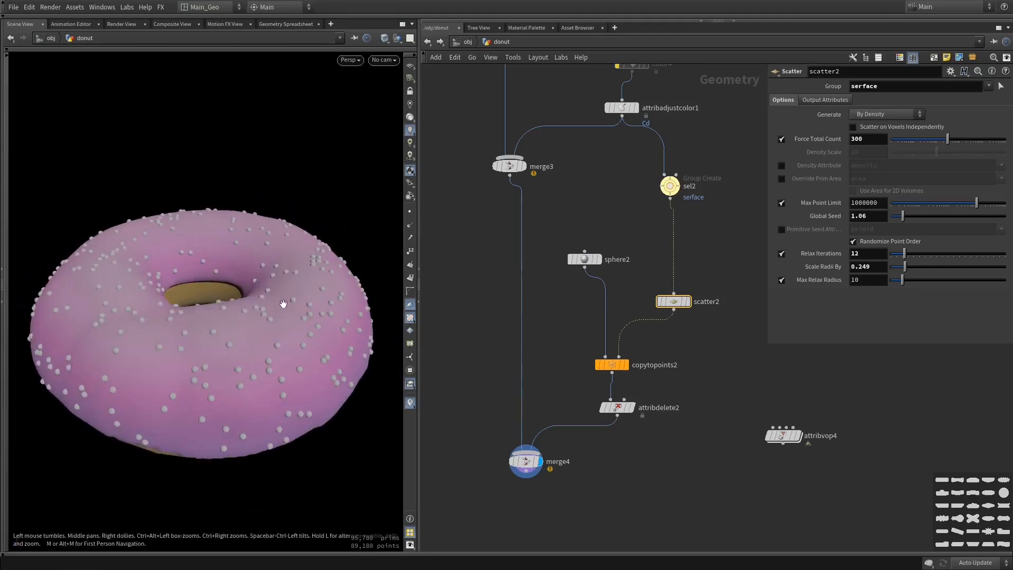
Insert a Color node between attribdelete2 and merge4
middle_click_drag(452, 497, 461, 403)
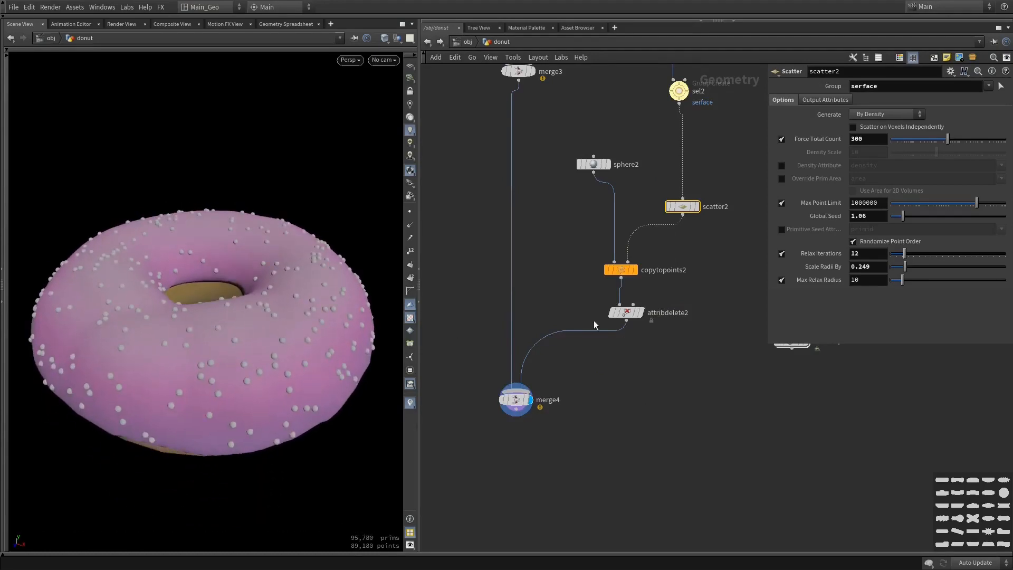
left_click_drag(603, 332, 632, 383)
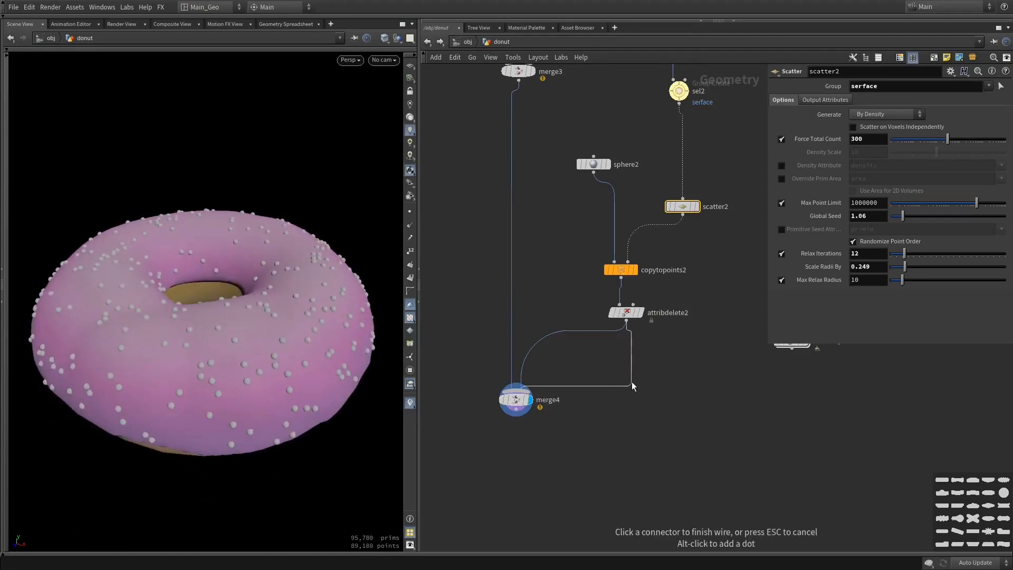
key("Tab")
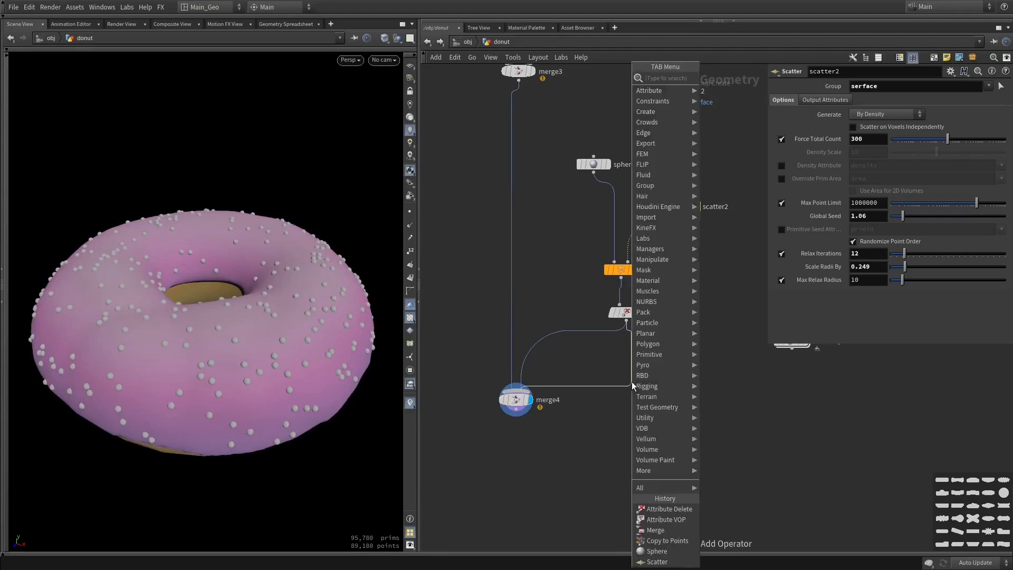
type("col")
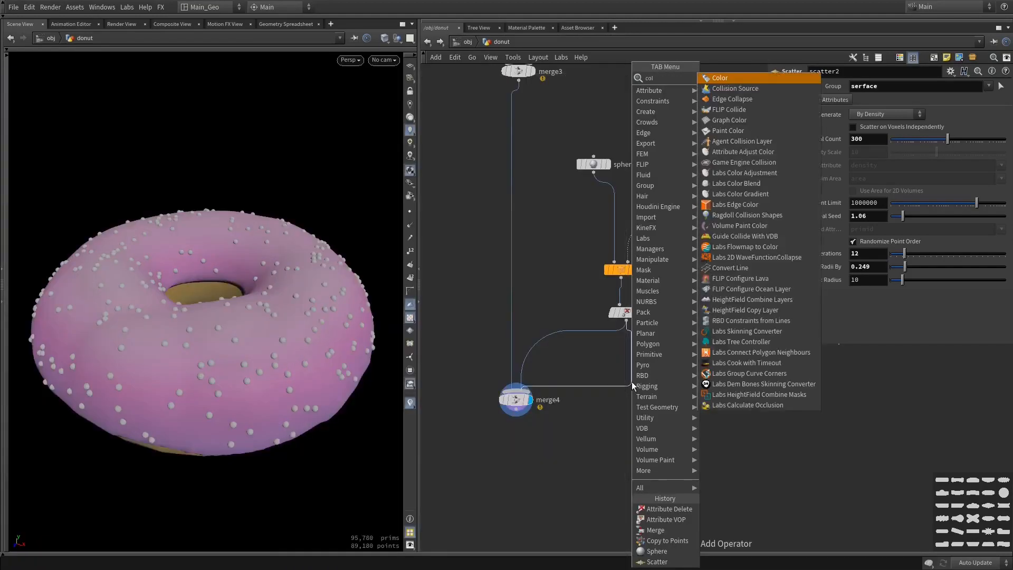
key("Return")
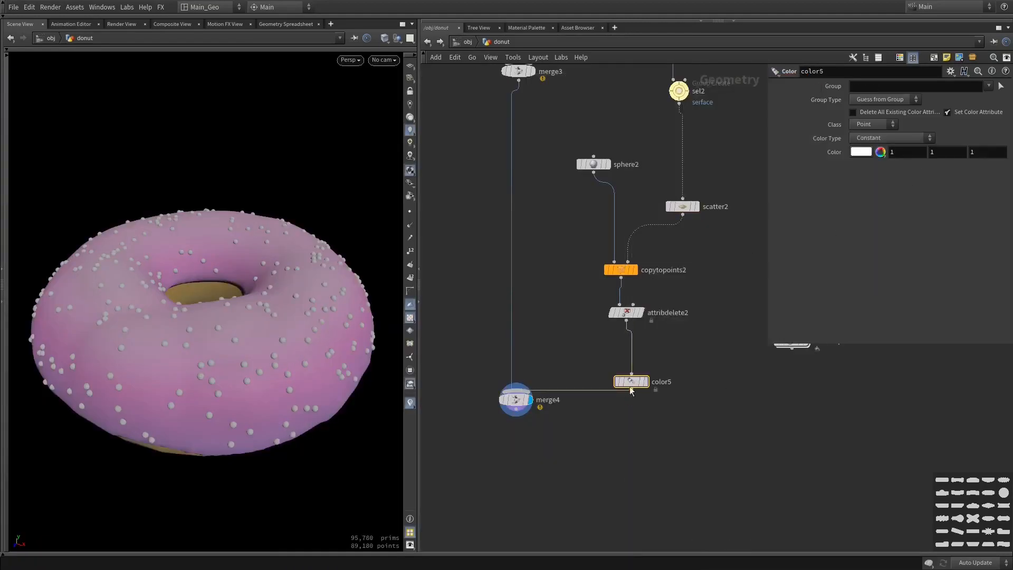
Insert a Connectivity node between attribdelete2 and color5, preview its output alone and return the display to merge4
key("Tab")
type("conn")
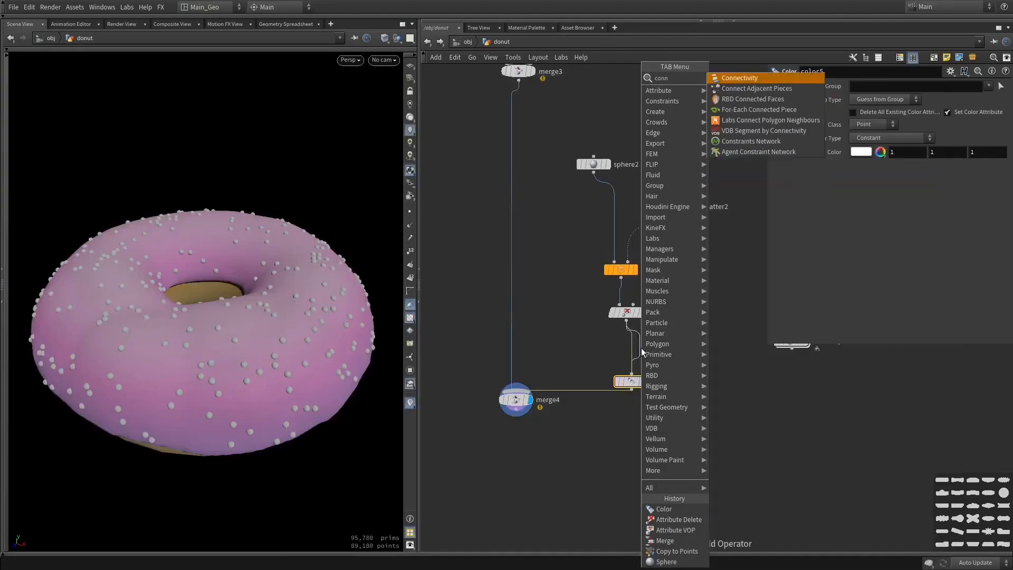
key("Return")
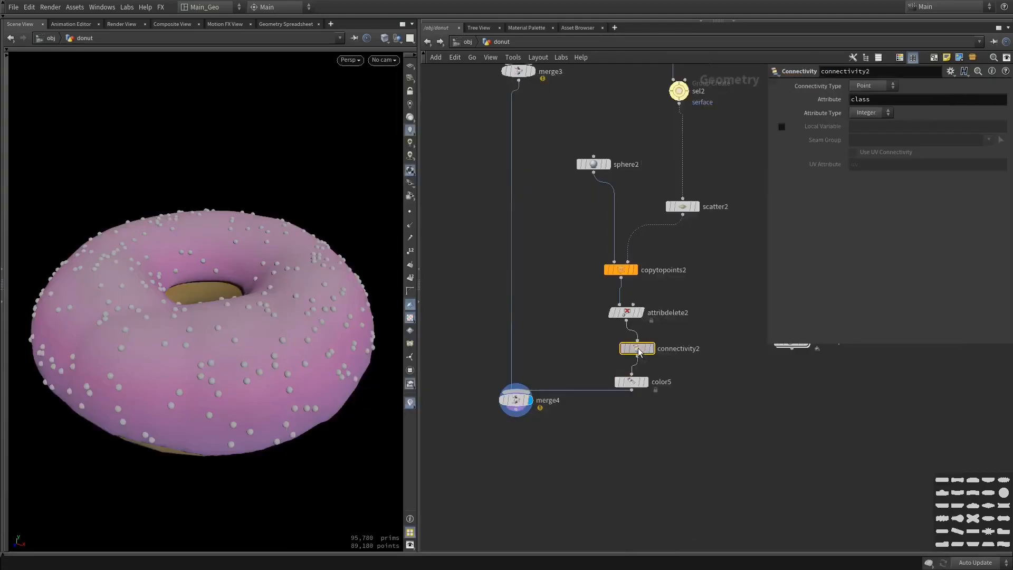
double_click(860, 99)
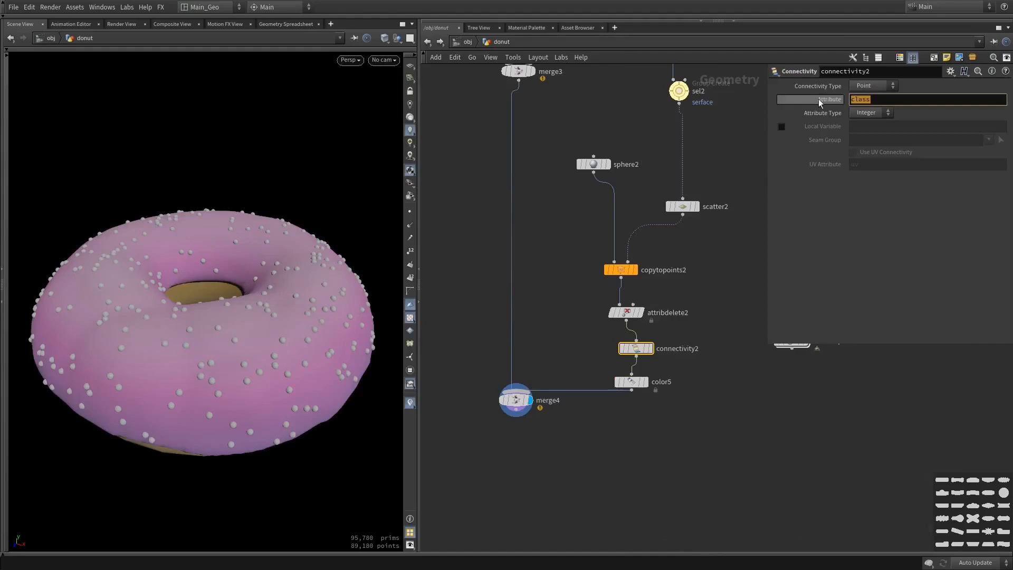
right_click_drag(151, 384, 284, 420)
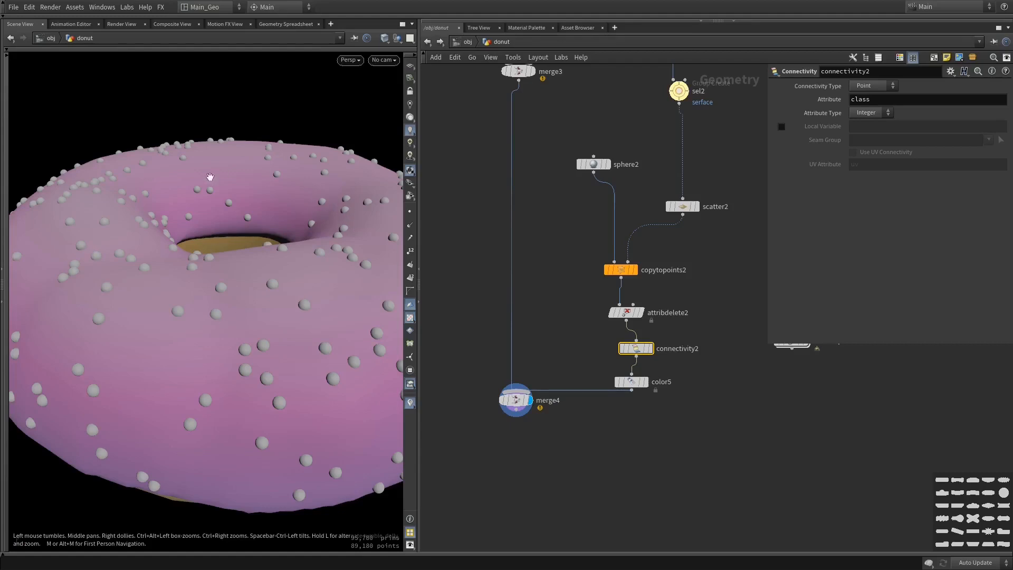
left_click(649, 348)
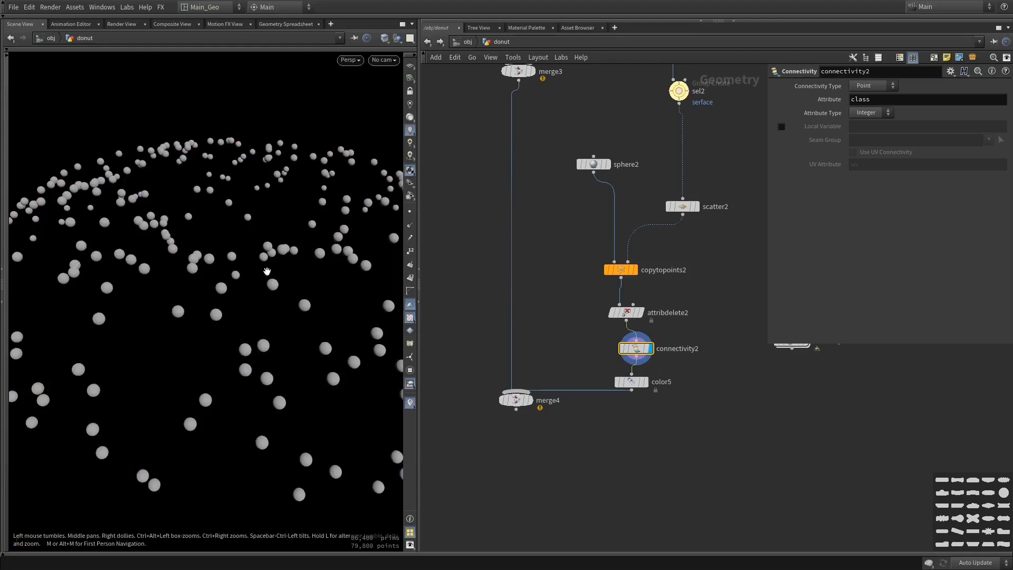
left_click(529, 400)
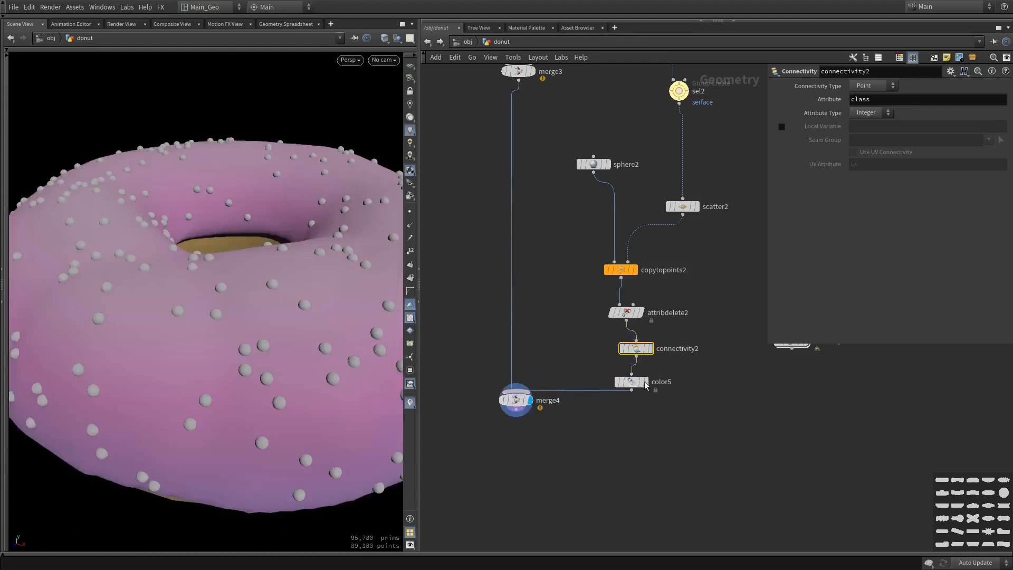
Set color5's Color Type to Random from Attribute
left_click(637, 384)
left_click(889, 140)
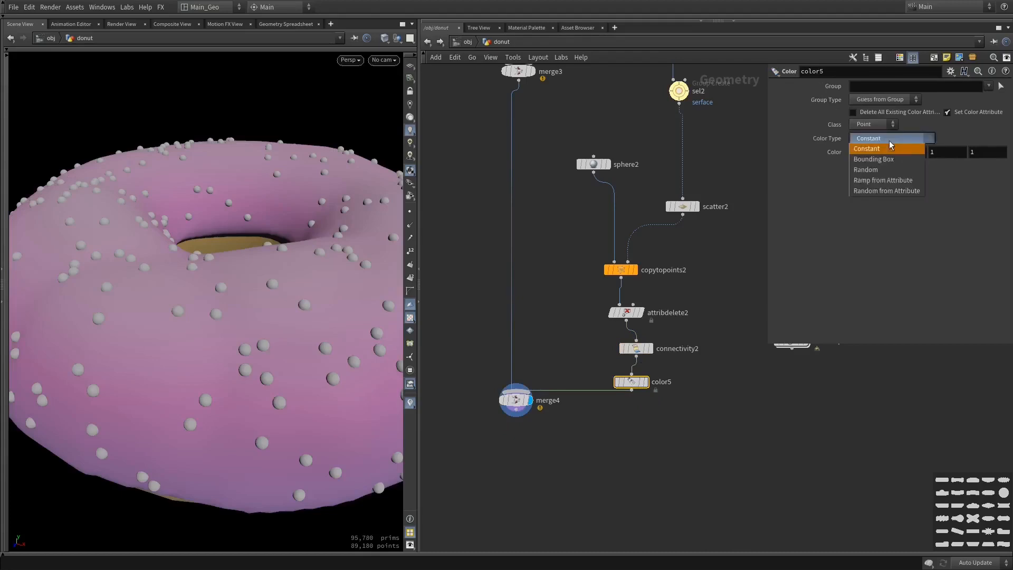
left_click(899, 180)
left_click(901, 143)
left_click(889, 190)
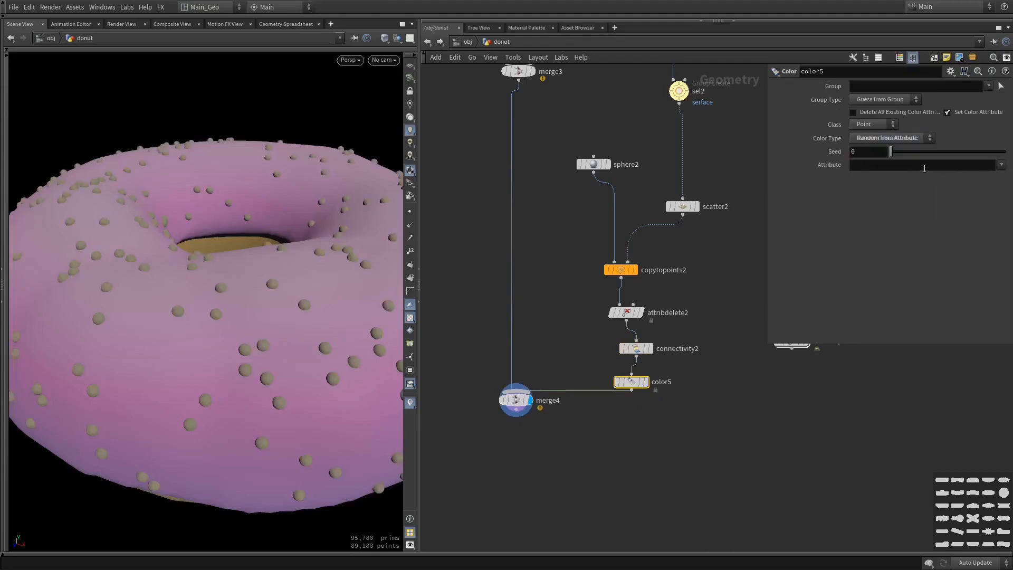
Set color5's Attribute to class so each sprinkle gets its own color, and inspect the whole donut
left_click(1001, 164)
left_click(976, 174)
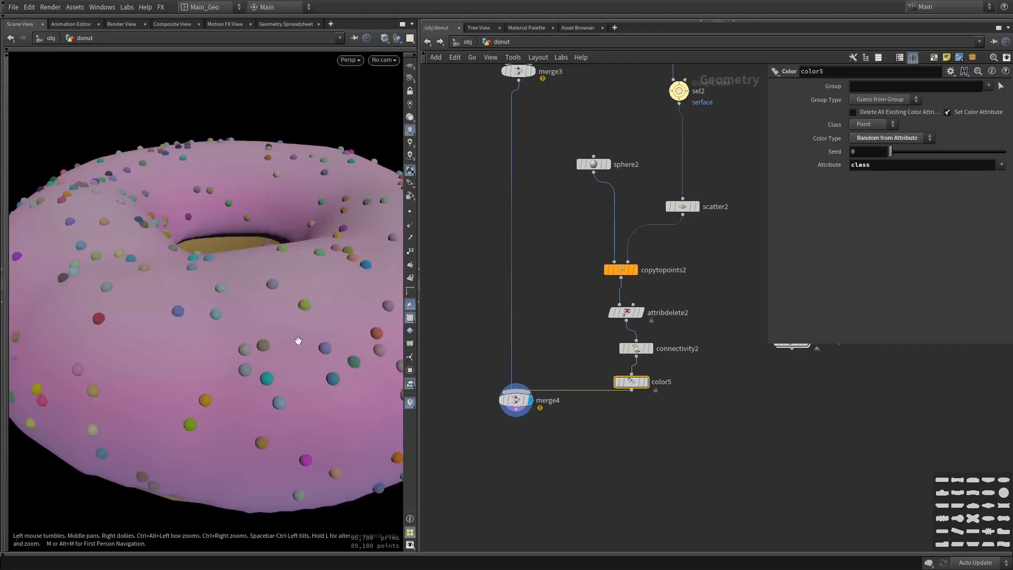
scroll(327, 334, "down", 5)
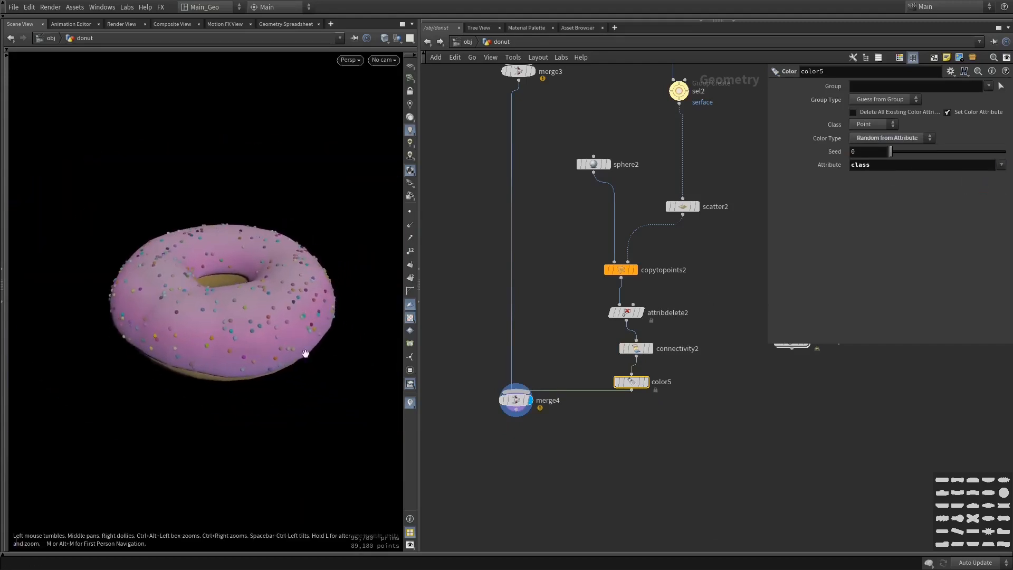
left_click_drag(217, 315, 380, 357)
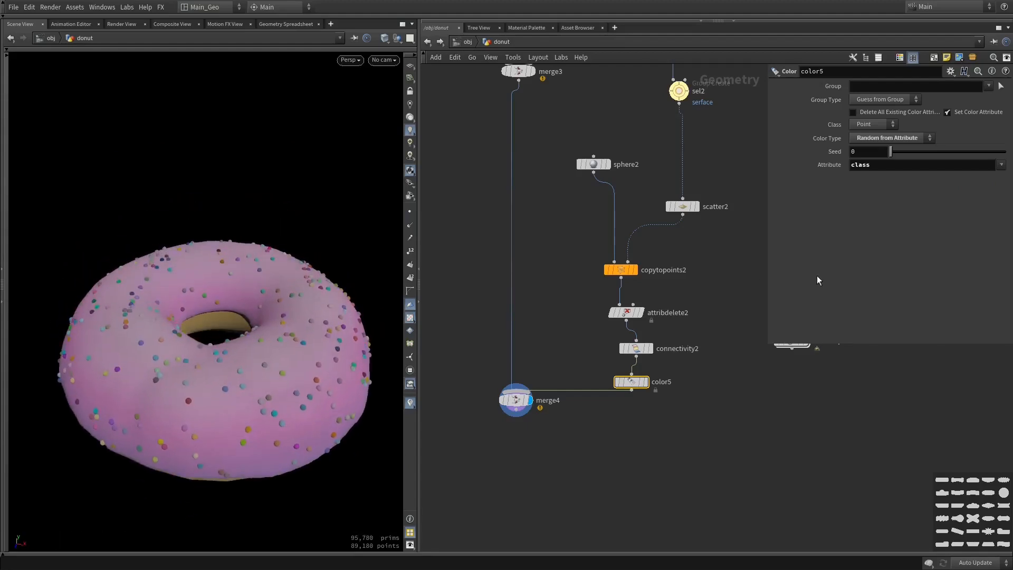
Change color5's Color Type to Ramp from Attribute and check the last points' class value in the geometry spreadsheet
left_click(928, 139)
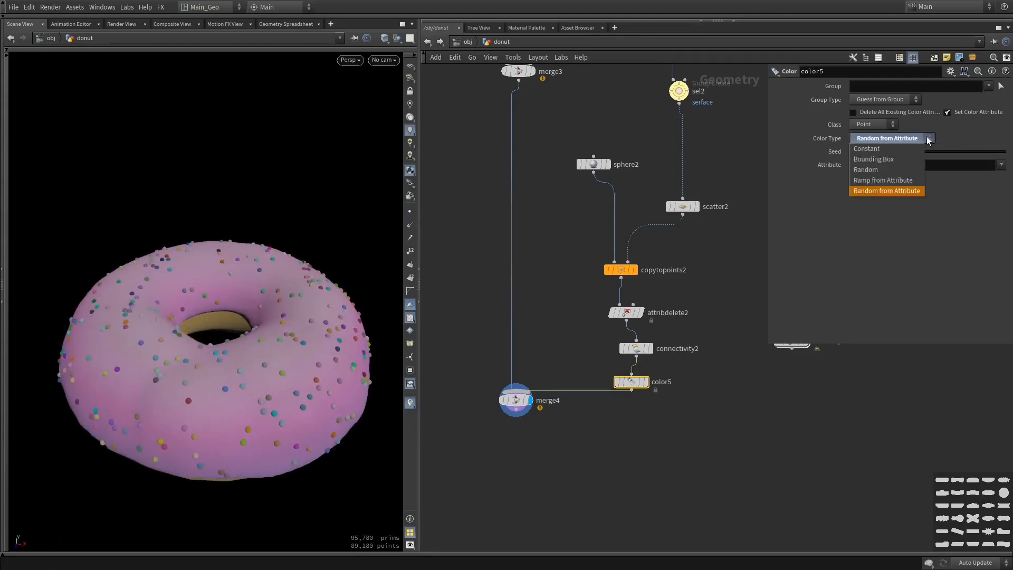
left_click(878, 183)
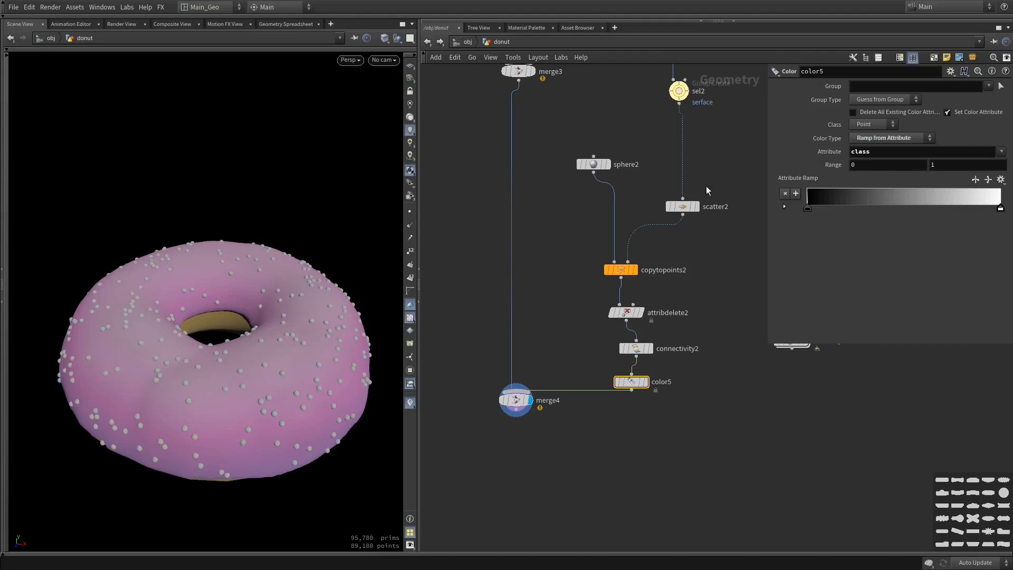
left_click(293, 24)
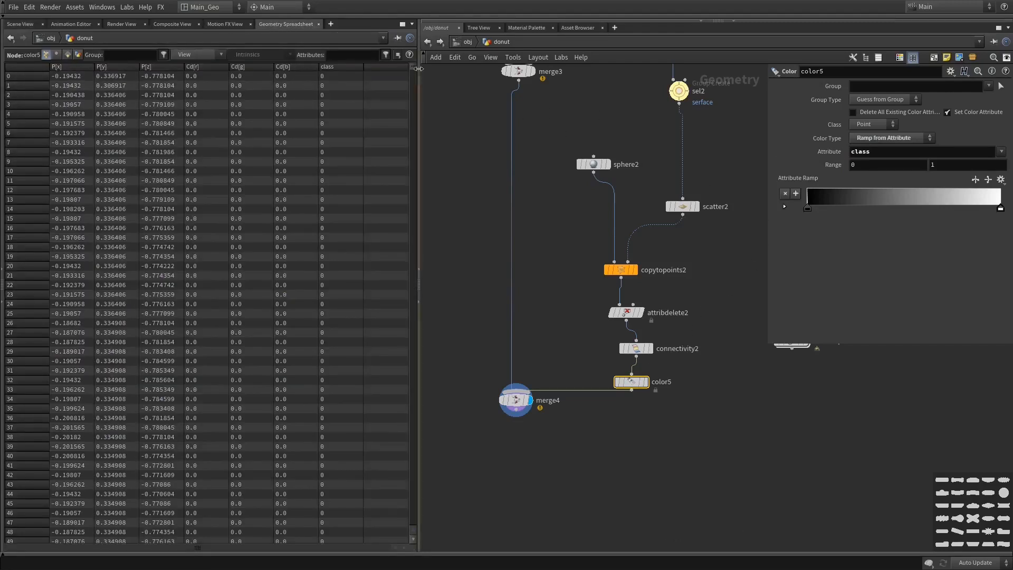
left_click_drag(412, 69, 388, 567)
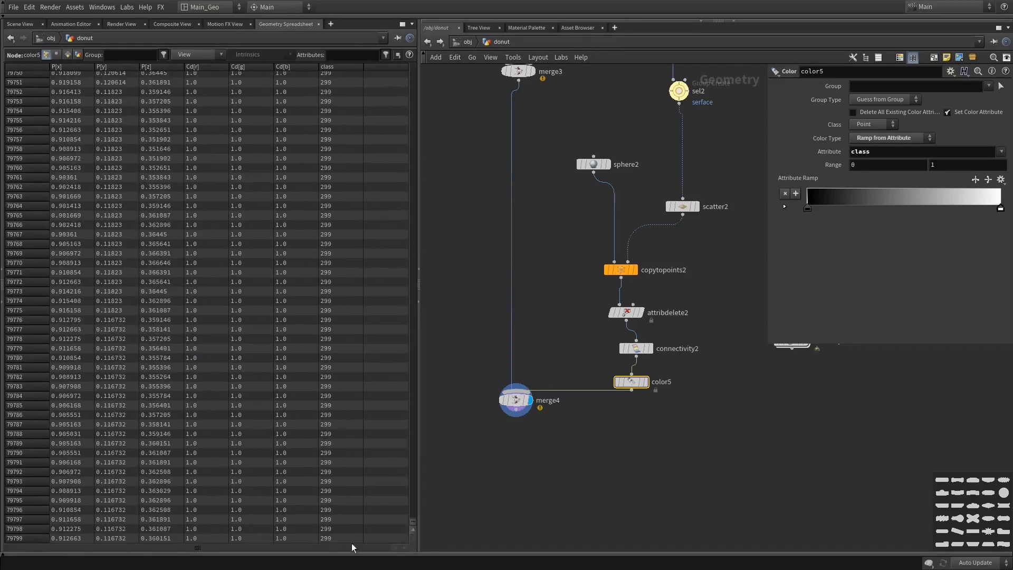
left_click(325, 538)
left_click(21, 24)
Set the upper Range value of color5 to 233
left_click(961, 168)
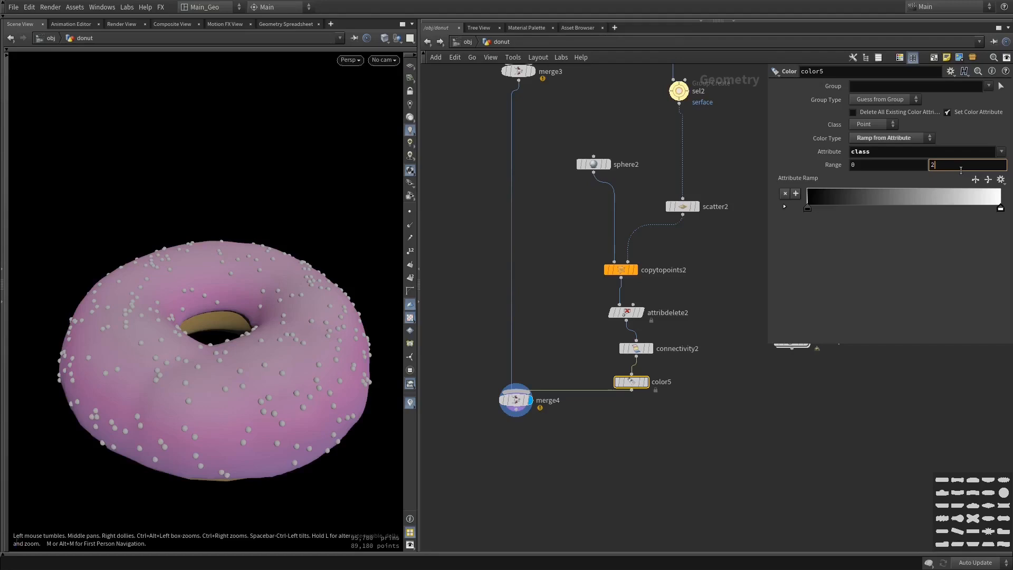
type("233")
key("Return")
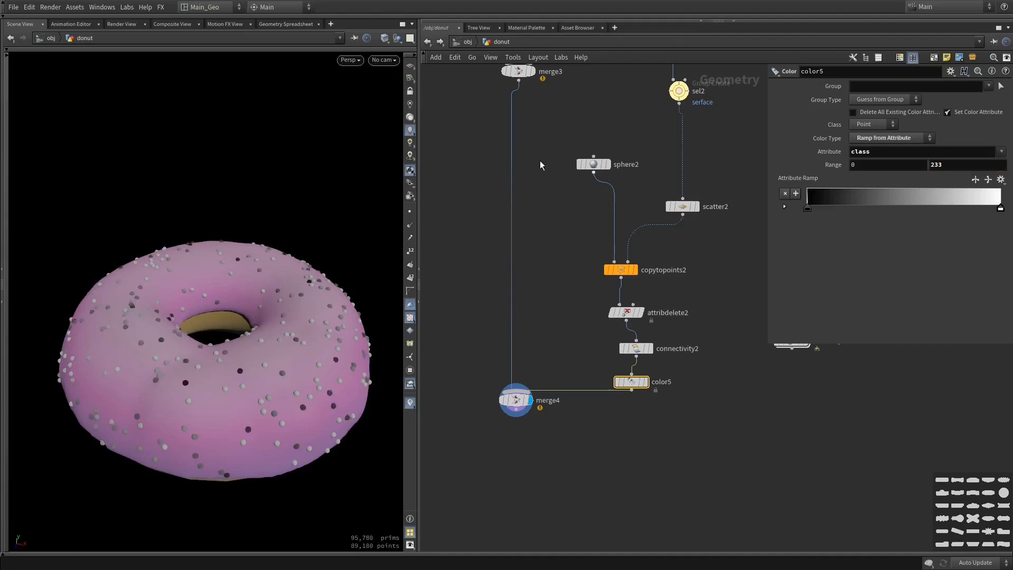
Recheck the highest class value in the geometry spreadsheet and set color5's upper Range value to 299
left_click(299, 24)
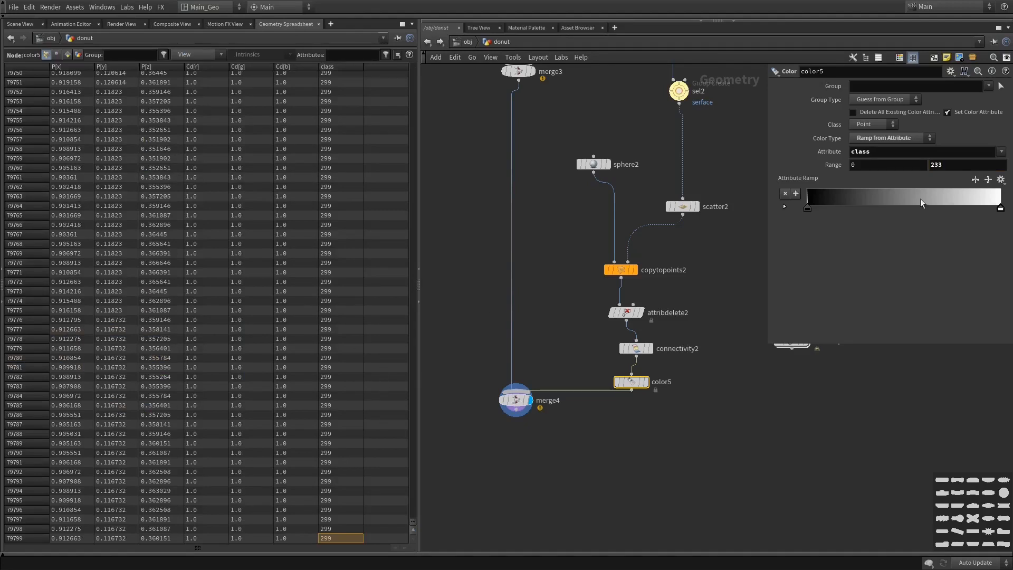
left_click(949, 166)
type("299")
key("Return")
left_click(19, 23)
middle_click_drag(232, 327, 203, 322)
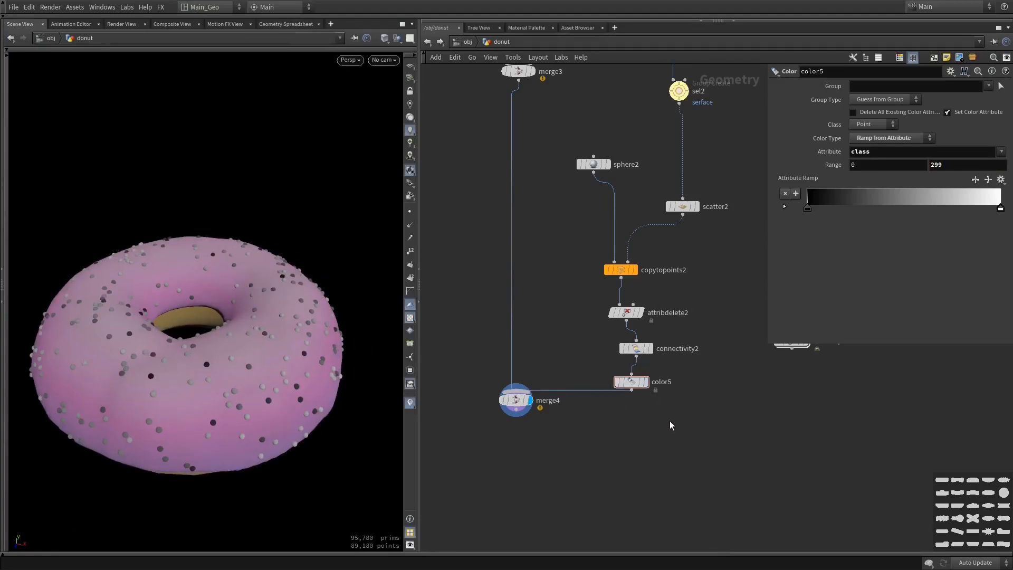
Move connectivity2, color5 and merge4 lower in the network and insert an Attribute Promote node between connectivity2 and color5
left_click_drag(673, 425, 637, 407)
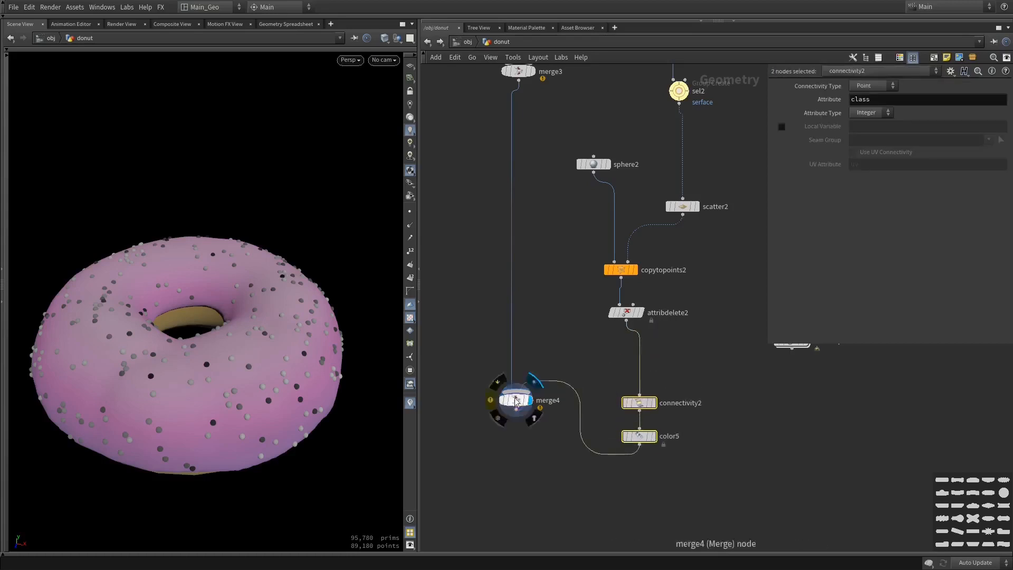
left_click_drag(521, 396, 491, 503)
left_click(640, 398)
key("Tab")
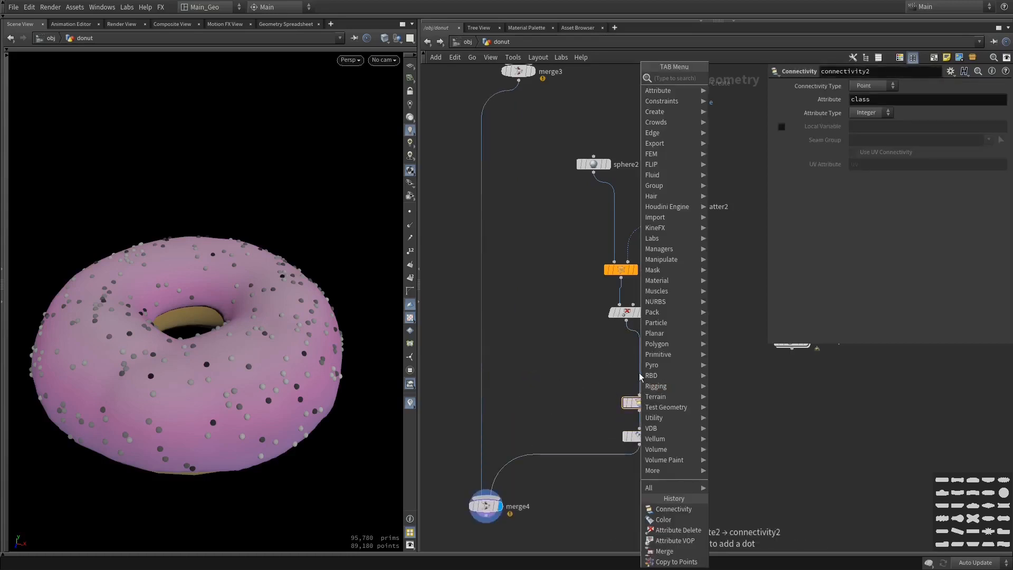
type("attpro")
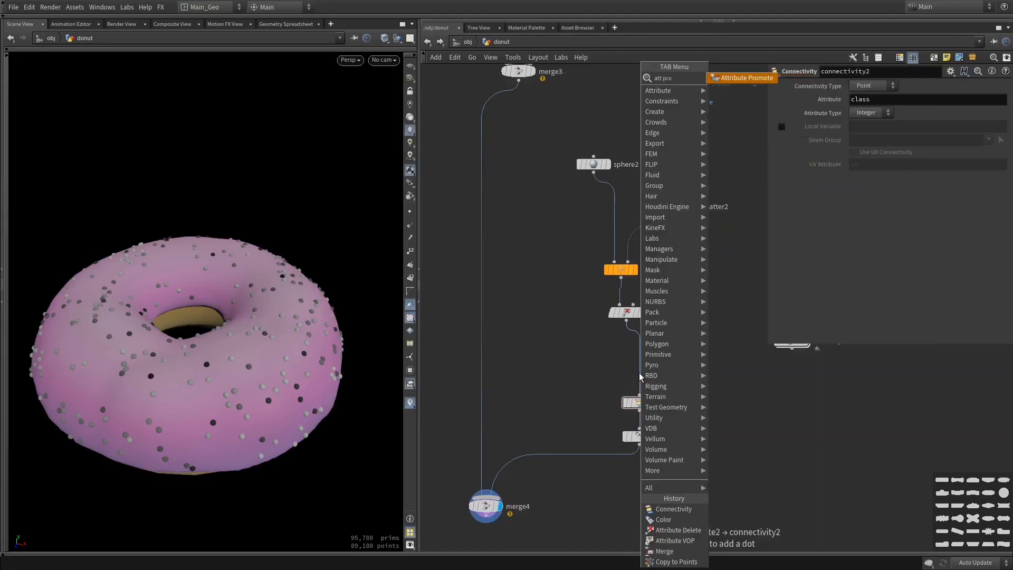
key("Return")
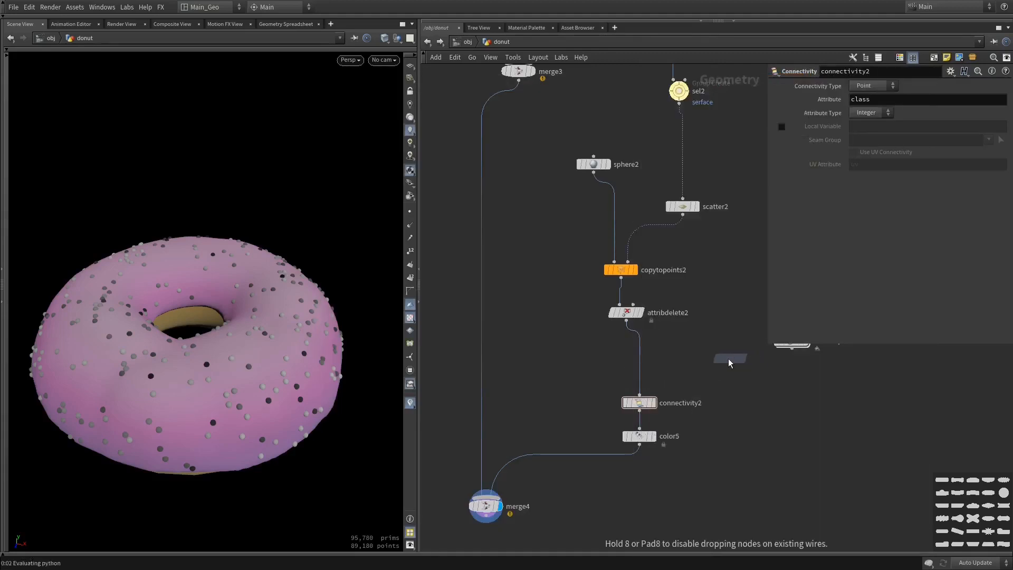
left_click(643, 425)
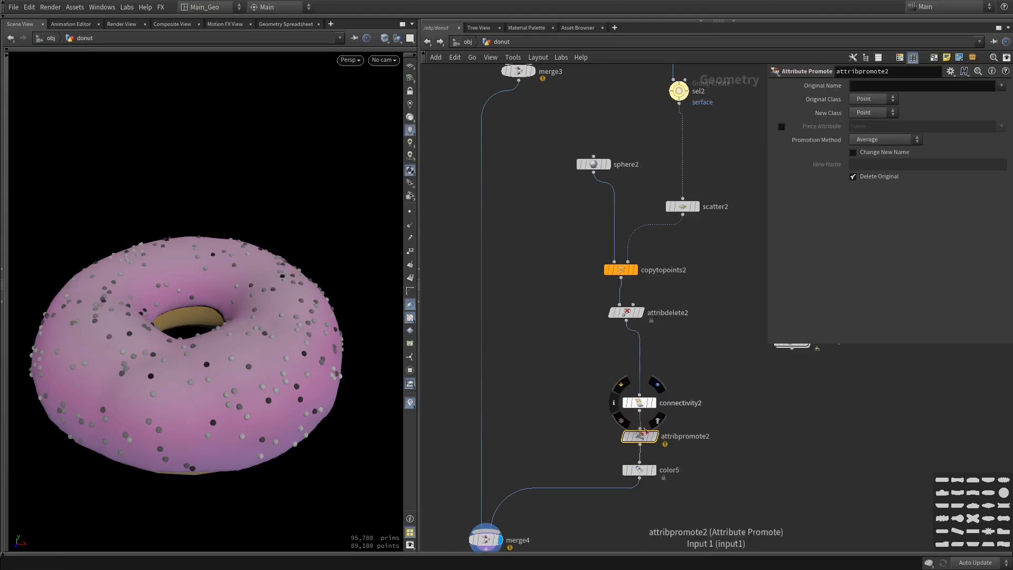
Turn off Delete Original on attribpromote2, keep Original Class at Point and set New Class to Detail
left_click(866, 178)
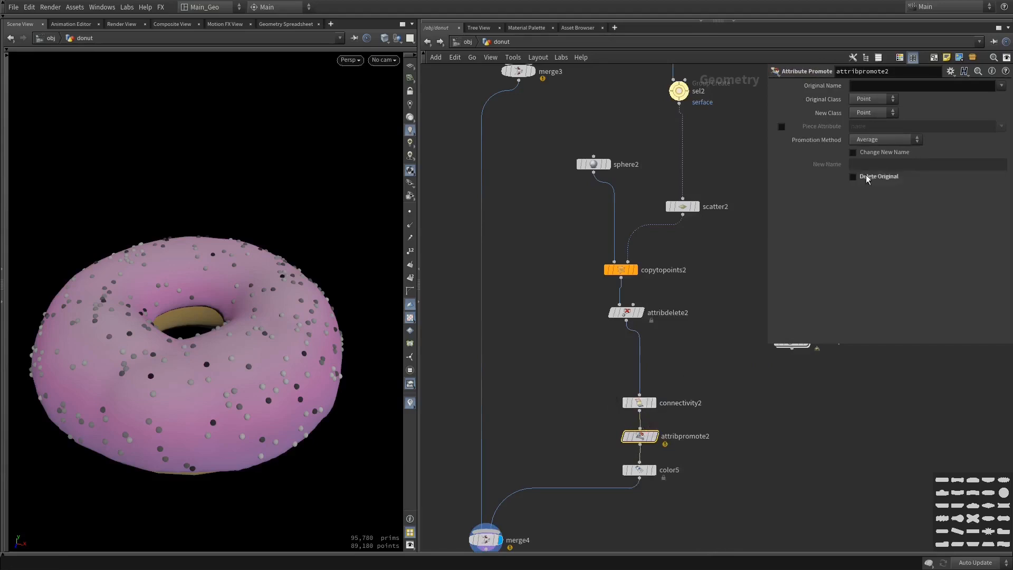
left_click(886, 103)
left_click(887, 103)
left_click(882, 103)
left_click(866, 120)
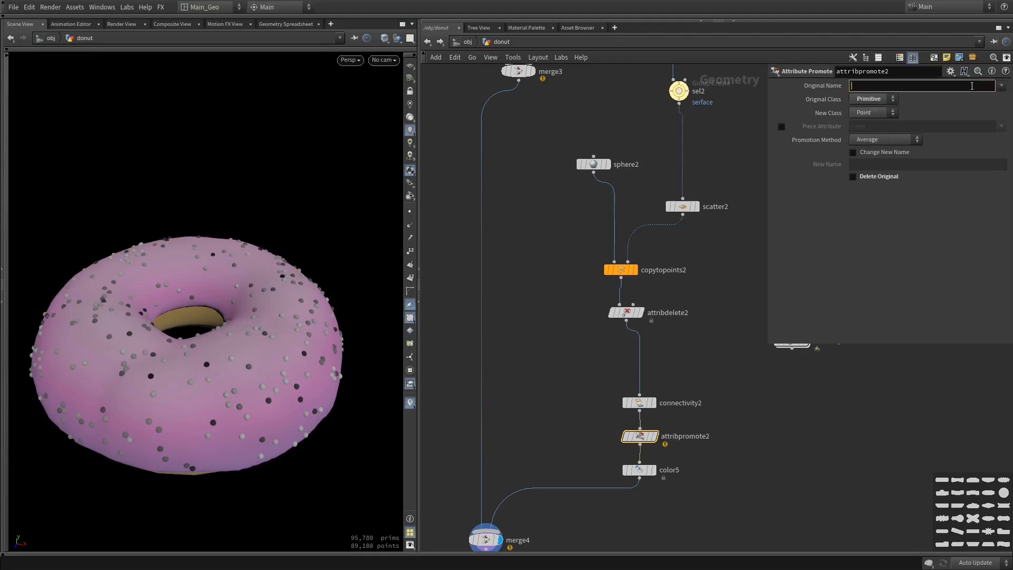
left_click(875, 103)
left_click(873, 110)
left_click(874, 103)
left_click(869, 131)
left_click(888, 114)
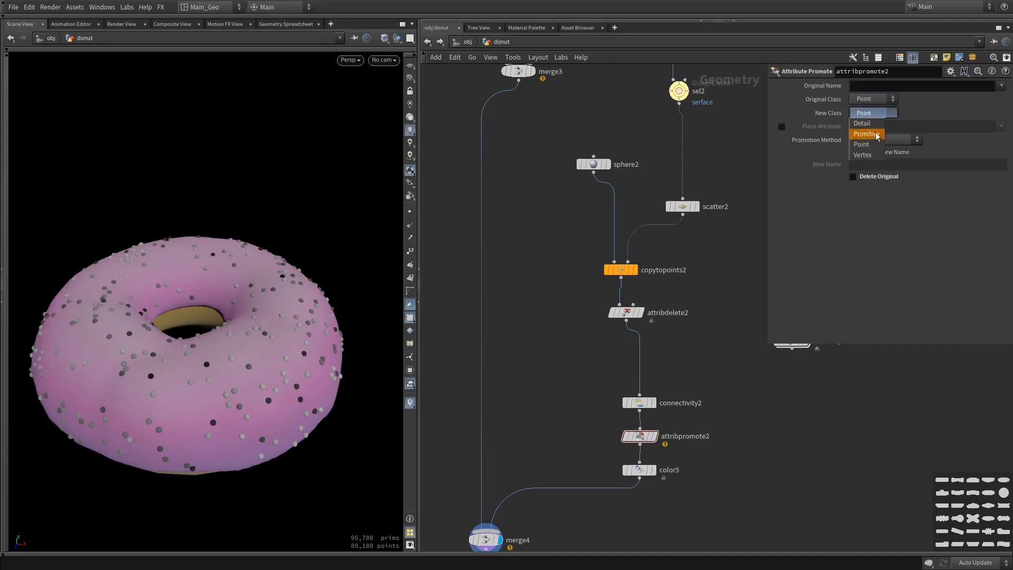
left_click(865, 124)
Set attribpromote2's Original Name to class and enable Change New Name with the new name rang
left_click(1001, 85)
left_click(981, 104)
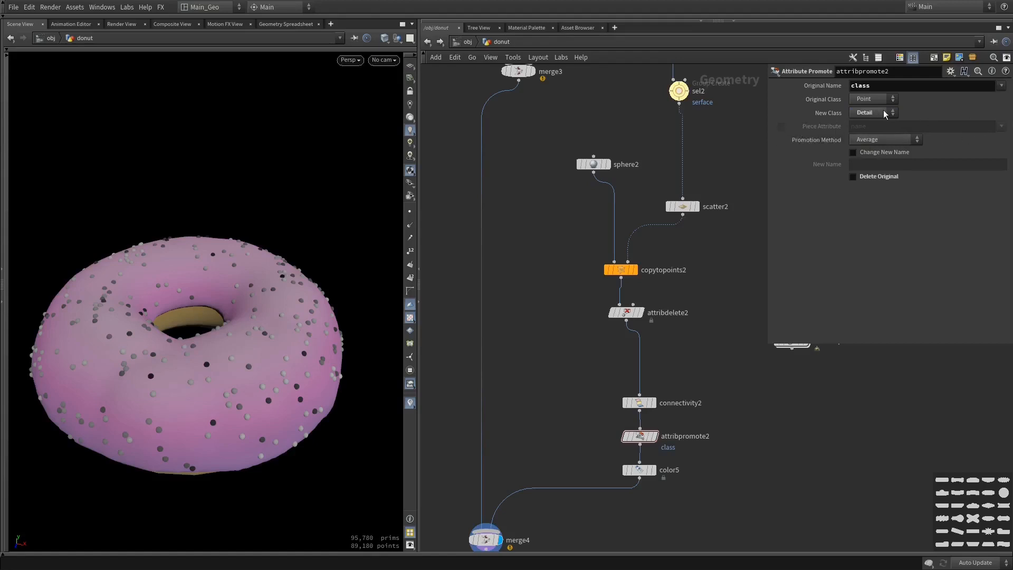
left_click(877, 154)
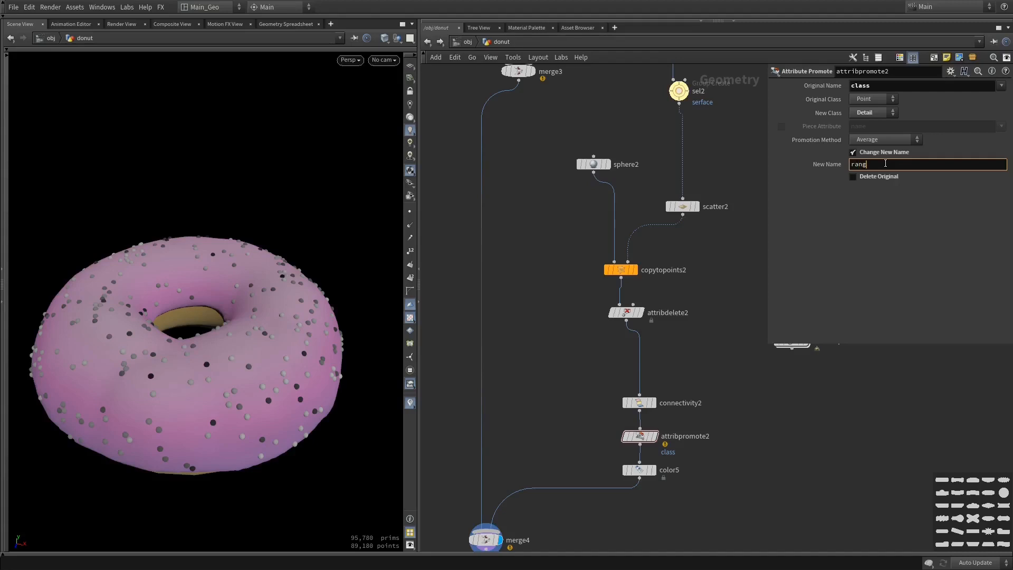
type("rang")
key("Return")
Widen color5's parameter area and start a detail( expression in its upper Range value
left_click(640, 470)
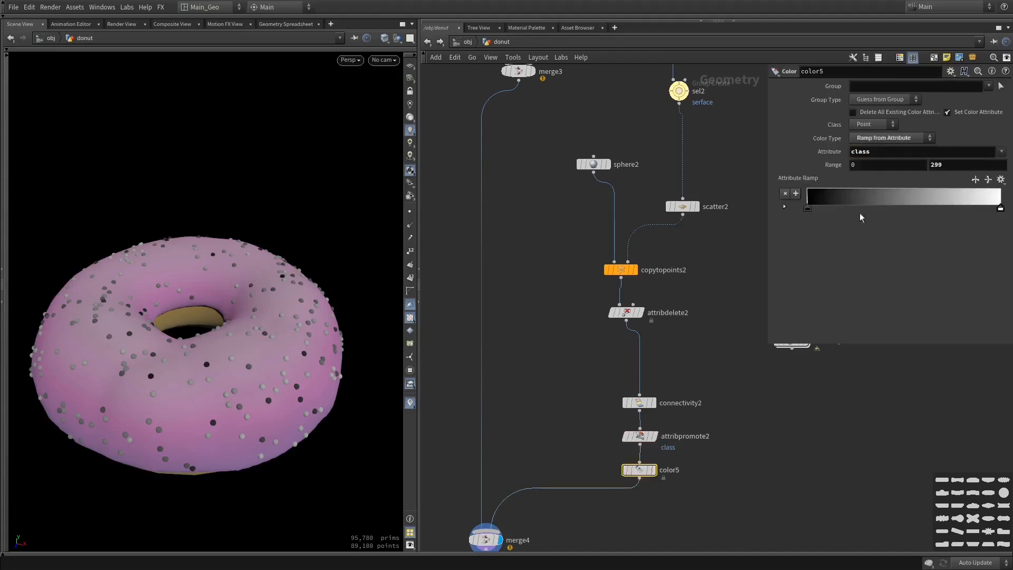
left_click_drag(768, 137, 724, 133)
left_click_drag(341, 314, 411, 212, "alt")
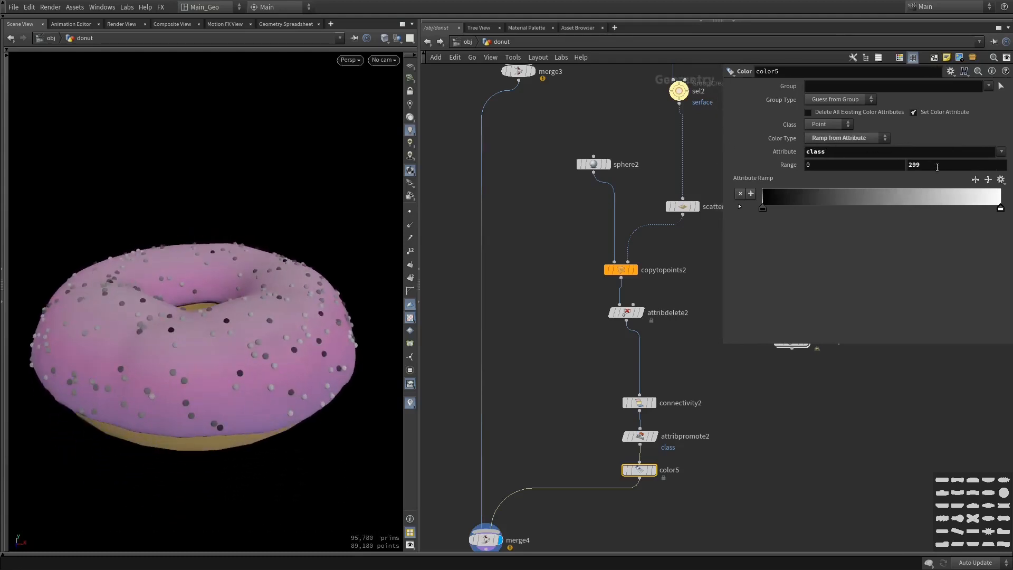
double_click(911, 166)
left_click(922, 165)
left_click_drag(326, 185, 311, 240, "alt")
double_click(939, 165)
type("det")
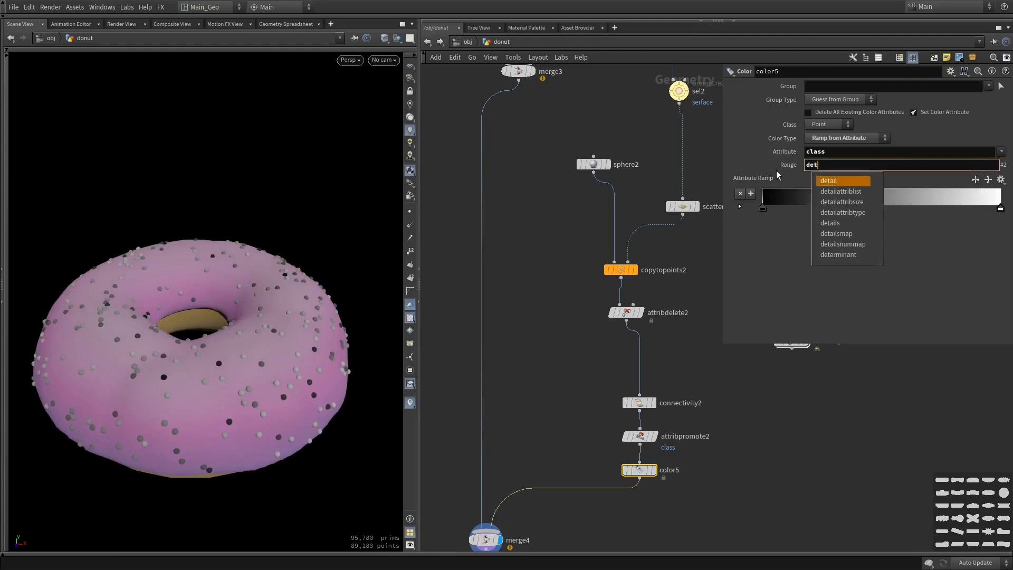
key("Return")
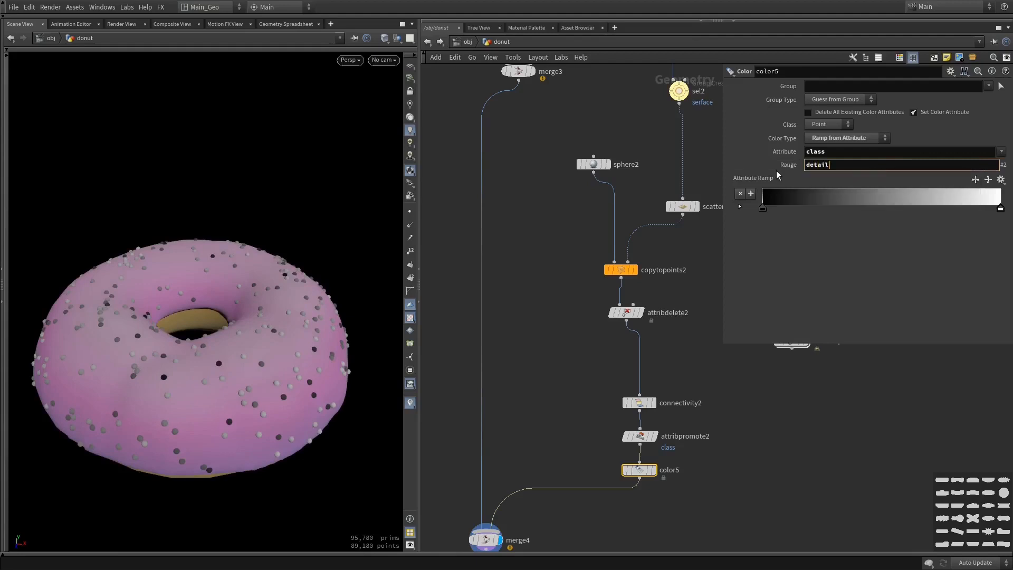
type("(")
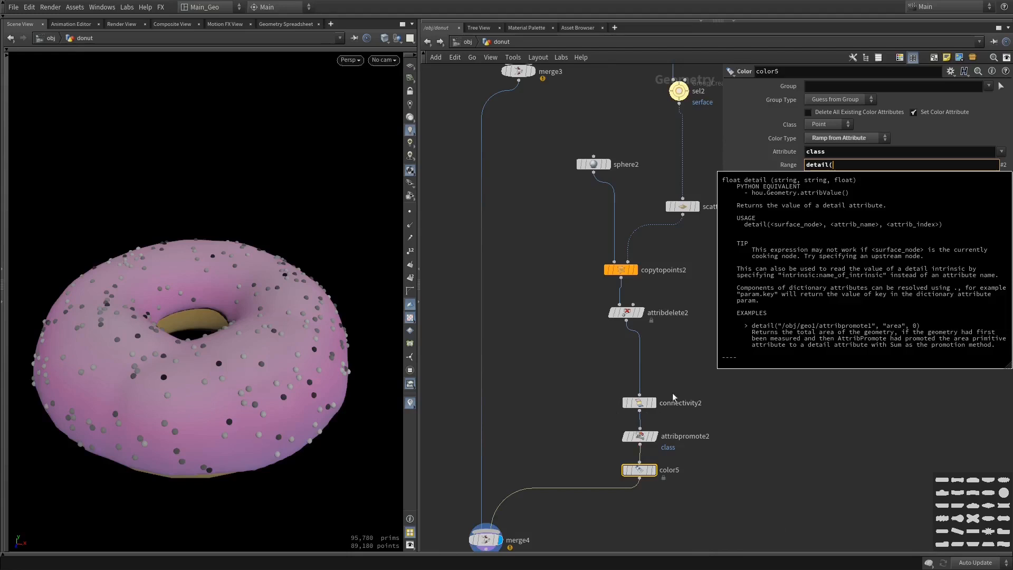
middle_click(634, 442)
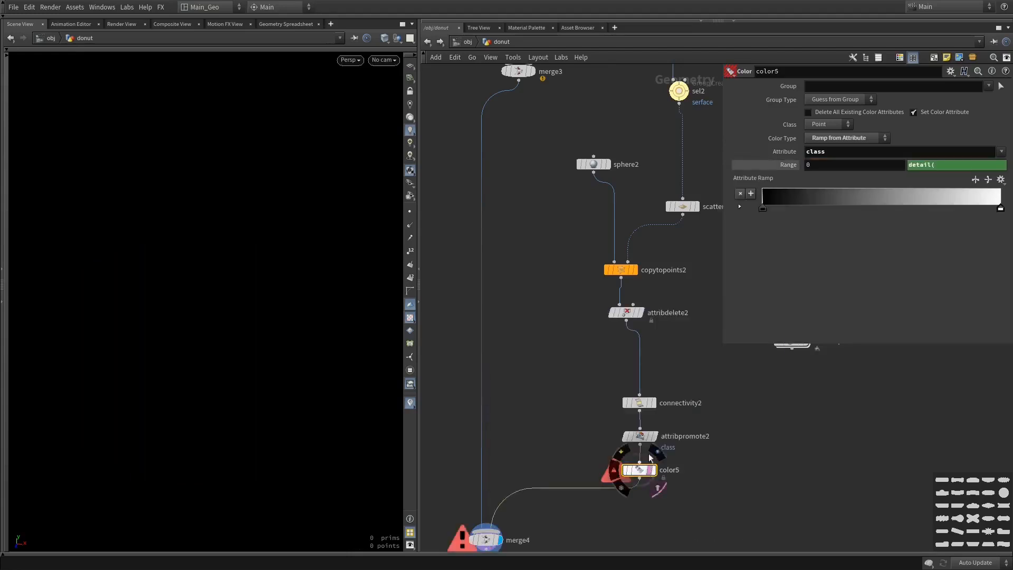
Add 0 and a comma as the surface node argument of the detail expression in color5's upper Range value
left_click(873, 153)
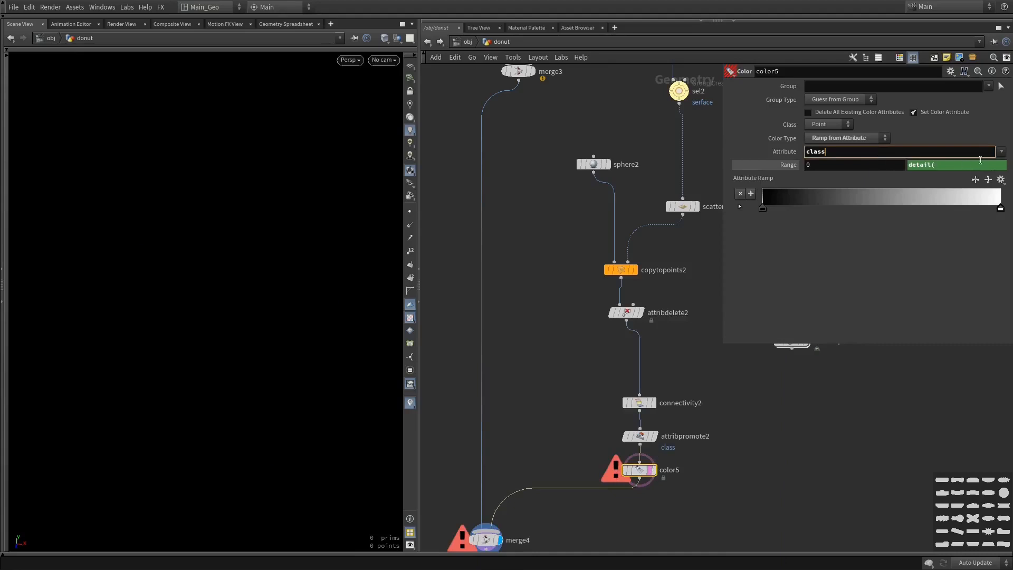
left_click(971, 164)
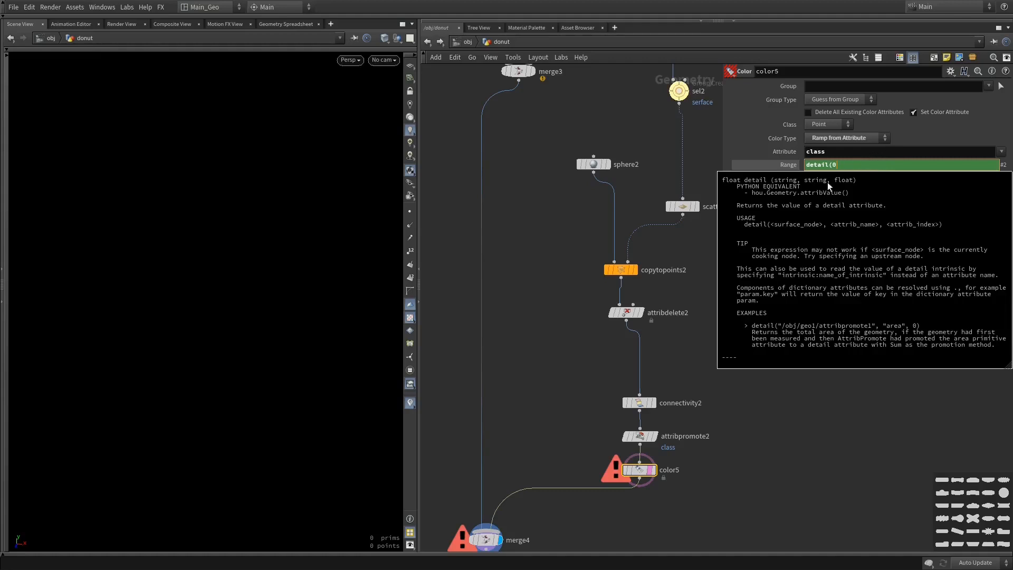
key("Return")
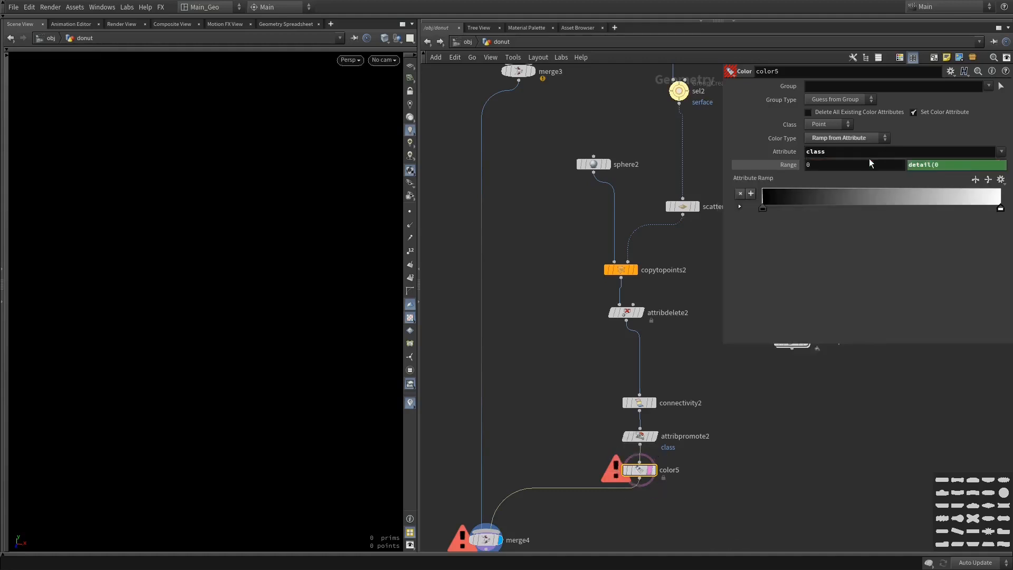
left_click(942, 164)
type(",")
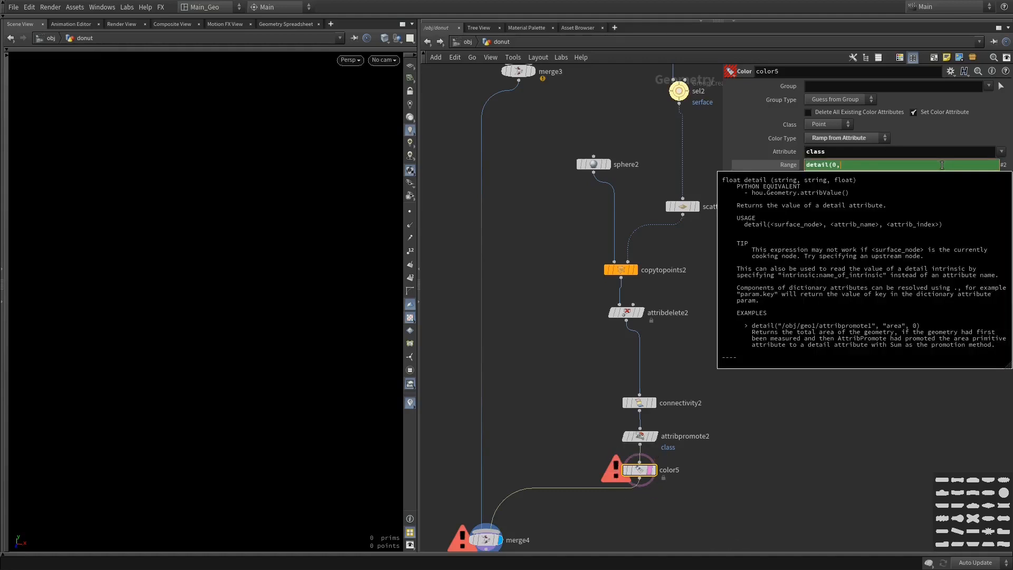
left_click_drag(841, 166, 832, 166)
left_click(849, 165)
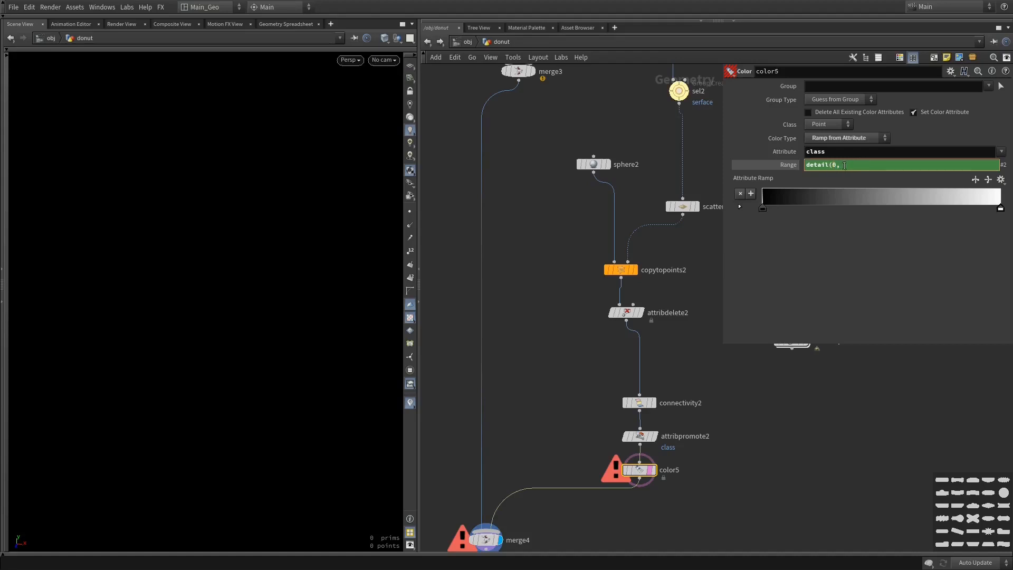
Complete color5's upper Range expression as detail(0, "rang", 0) and show its evaluated value
type("\"rang\"")
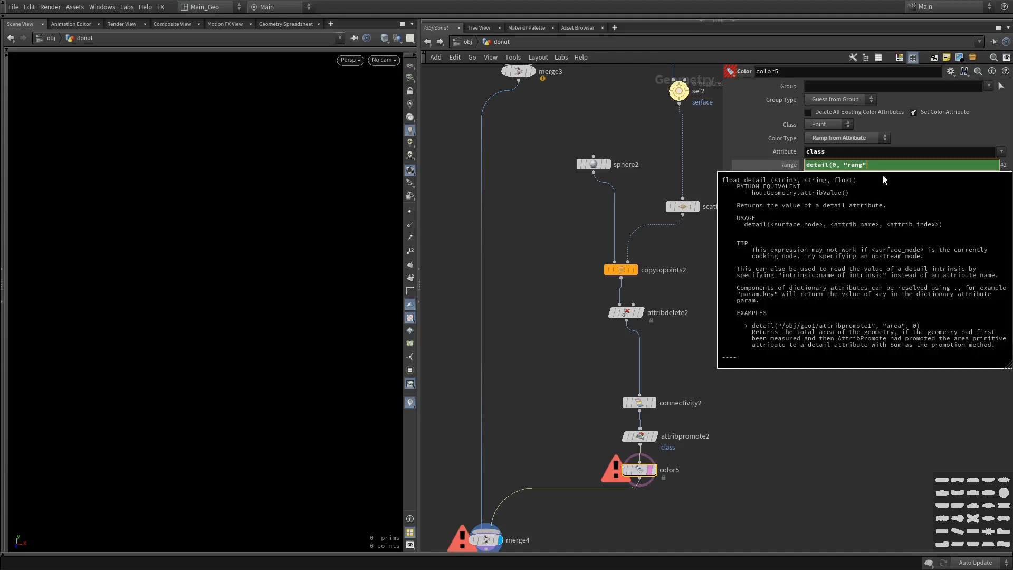
type(", 0)")
key("Return")
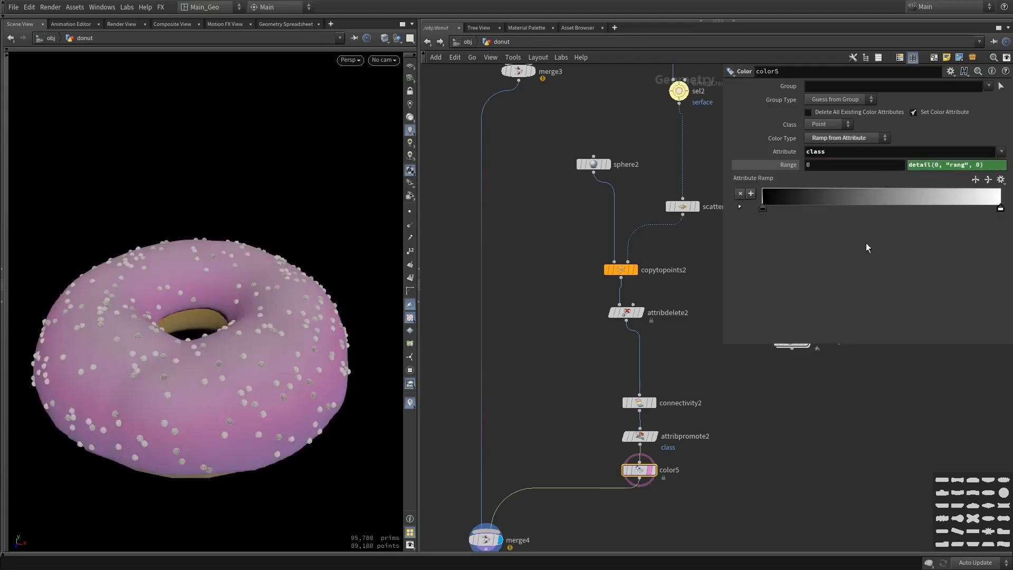
left_click_drag(250, 346, 249, 388)
left_click(755, 165)
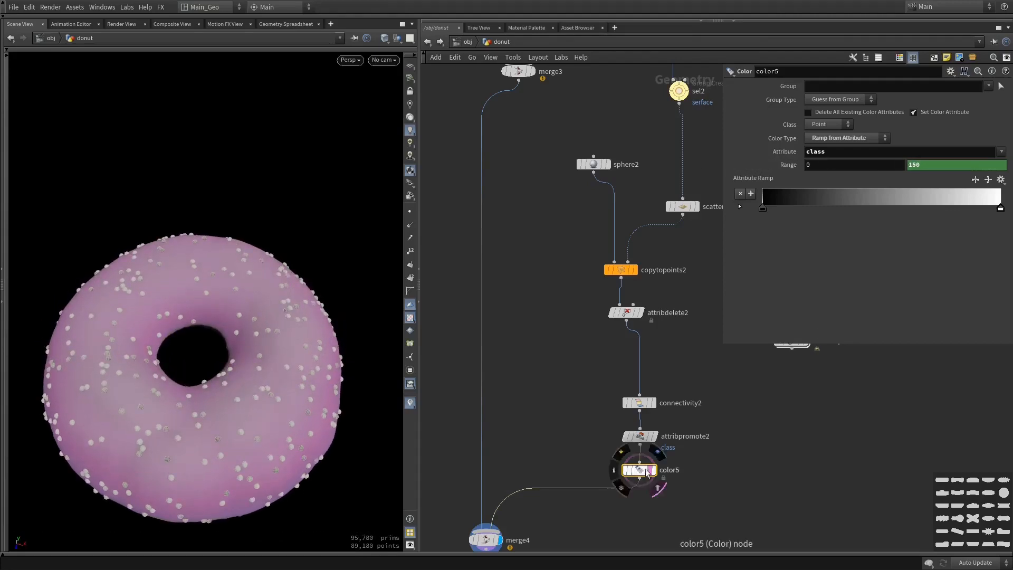
Turn off color5's template flag and set attribpromote2's Promotion Method to Maximum
left_click(657, 488)
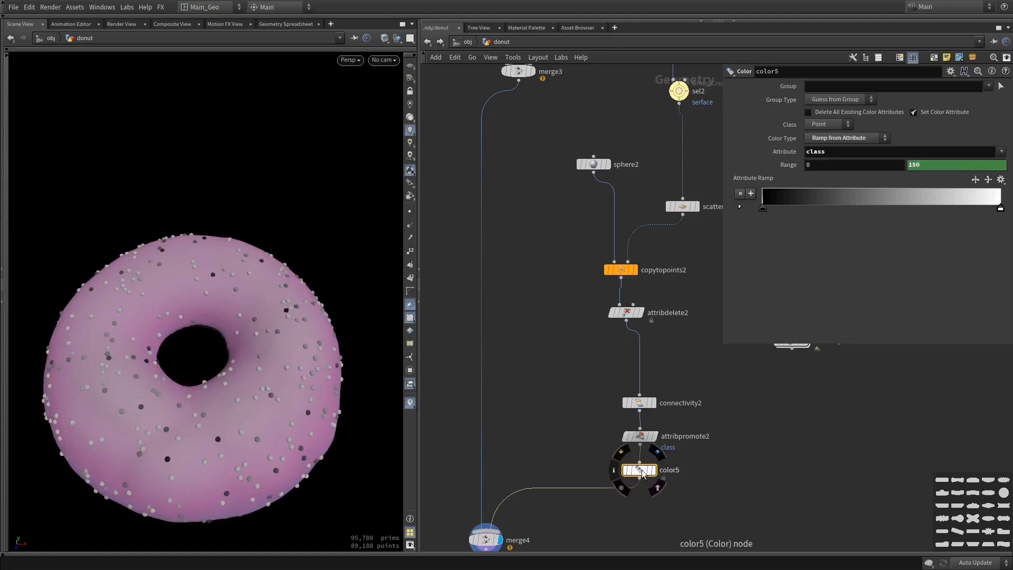
left_click_drag(264, 391, 268, 345)
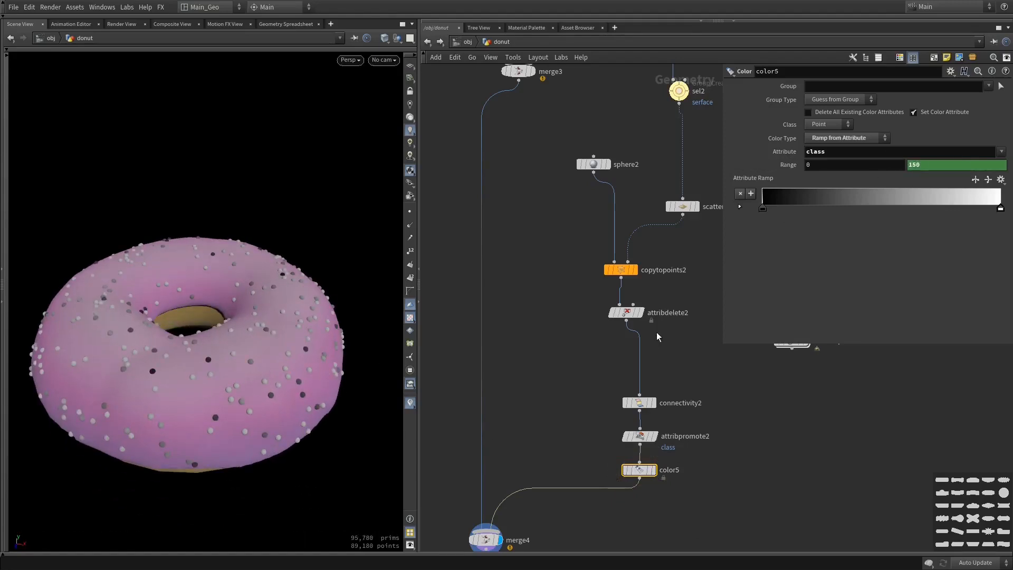
left_click(635, 310)
left_click(640, 436)
left_click(839, 140)
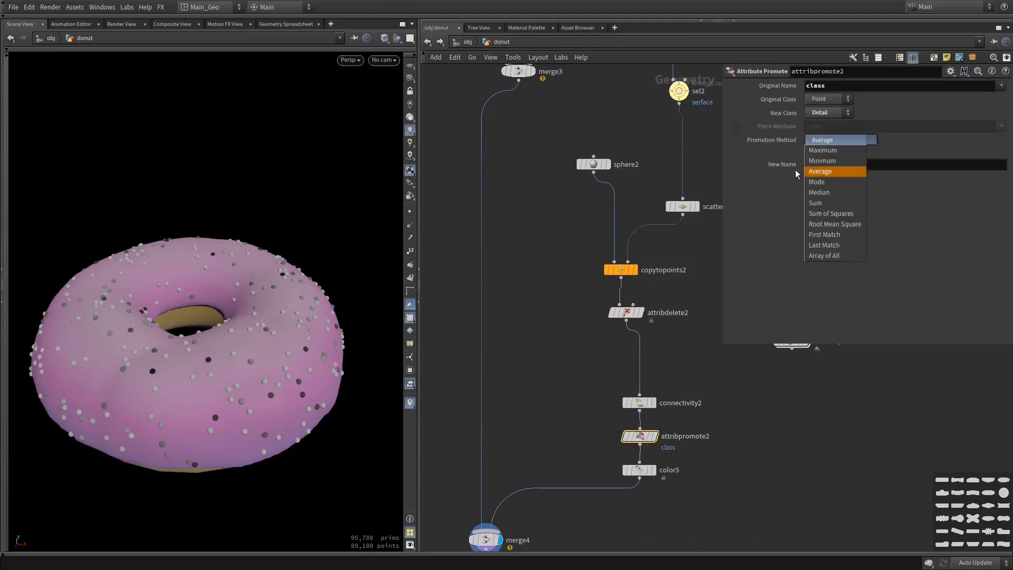
left_click(823, 150)
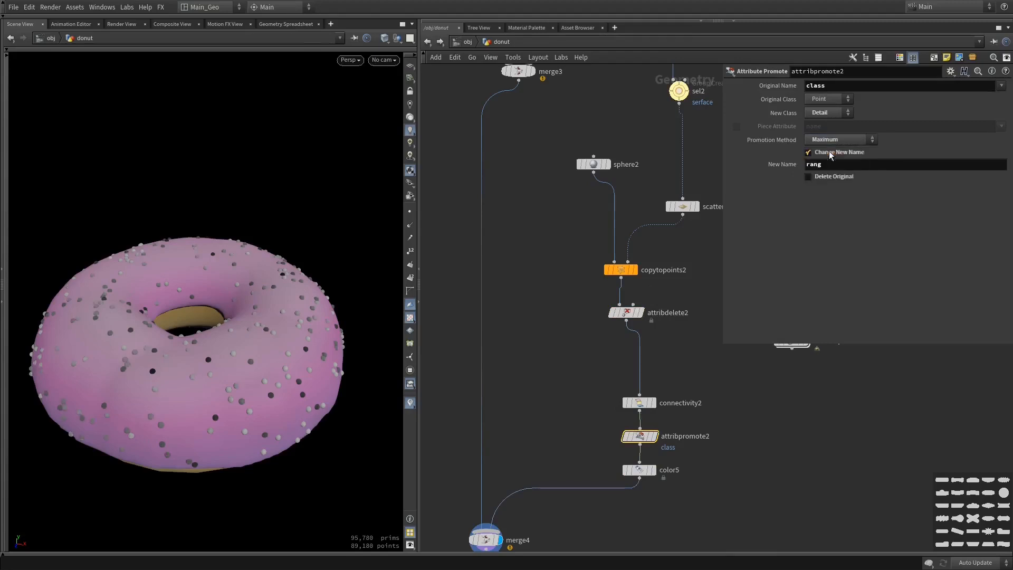
Show color5's Range as its expression and set scatter2's Force Total Count to 291
left_click(626, 469)
left_click(786, 165)
left_click(786, 165)
left_click(785, 165)
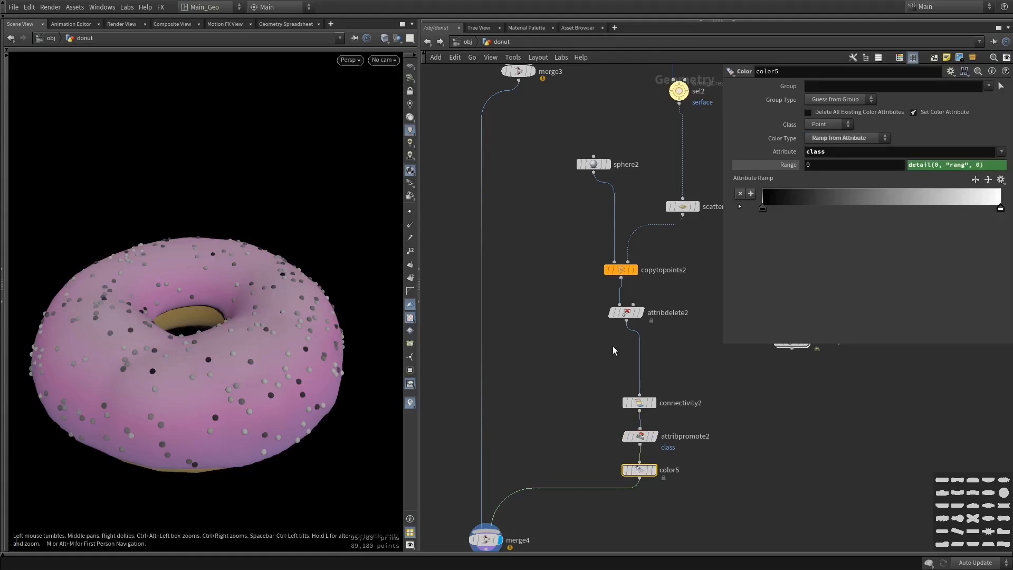
middle_click_drag(696, 269, 680, 304)
left_click(667, 243)
middle_click(831, 139)
middle_click_drag(832, 138, 780, 147)
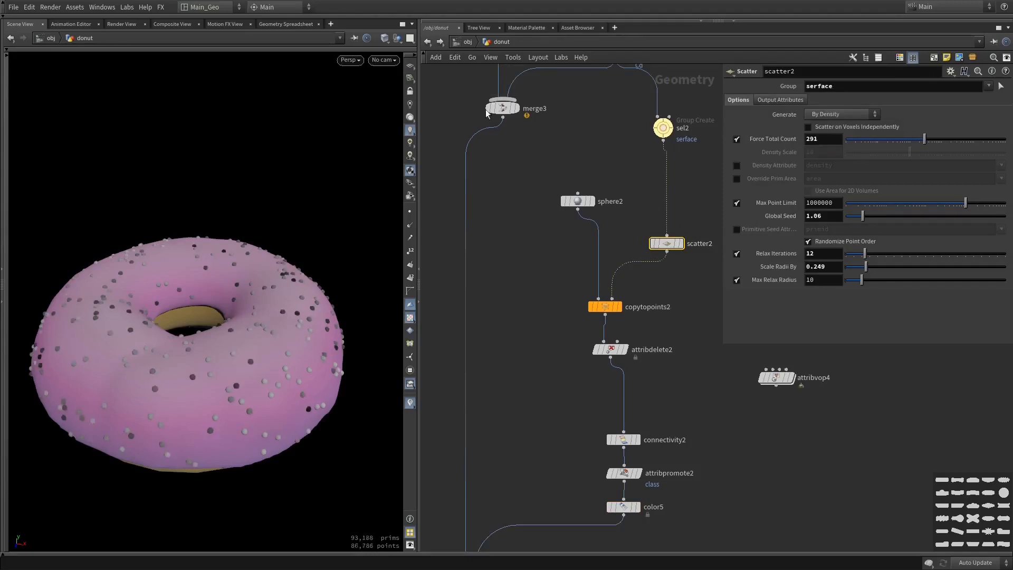
Compare the last point rows of scatter2 and attribpromote2 in the geometry spreadsheet, including class, and return to the 3D view
left_click(295, 23)
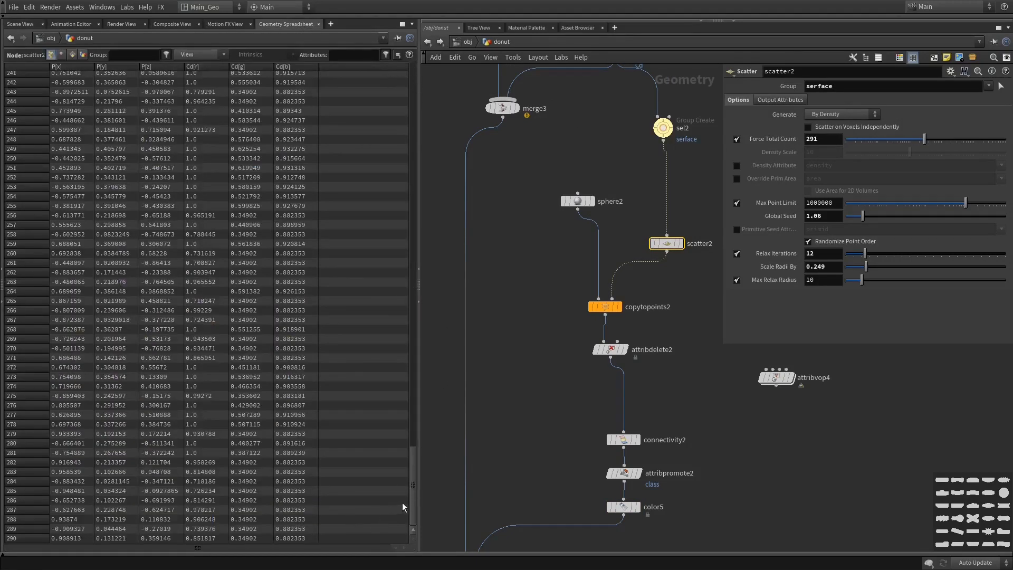
mouse_move(416, 499)
left_mouse_down()
mouse_move(413, 471)
mouse_move(416, 499)
left_mouse_up()
left_click(632, 475)
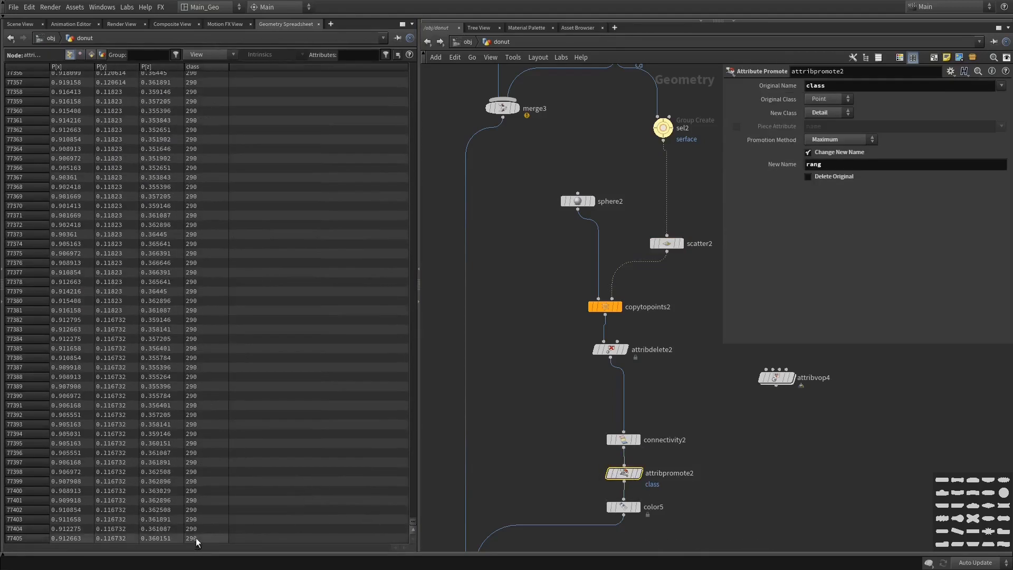
left_click(20, 24)
left_click_drag(231, 283, 388, 344)
middle_click_drag(737, 418, 720, 387)
left_click_drag(312, 405, 307, 366)
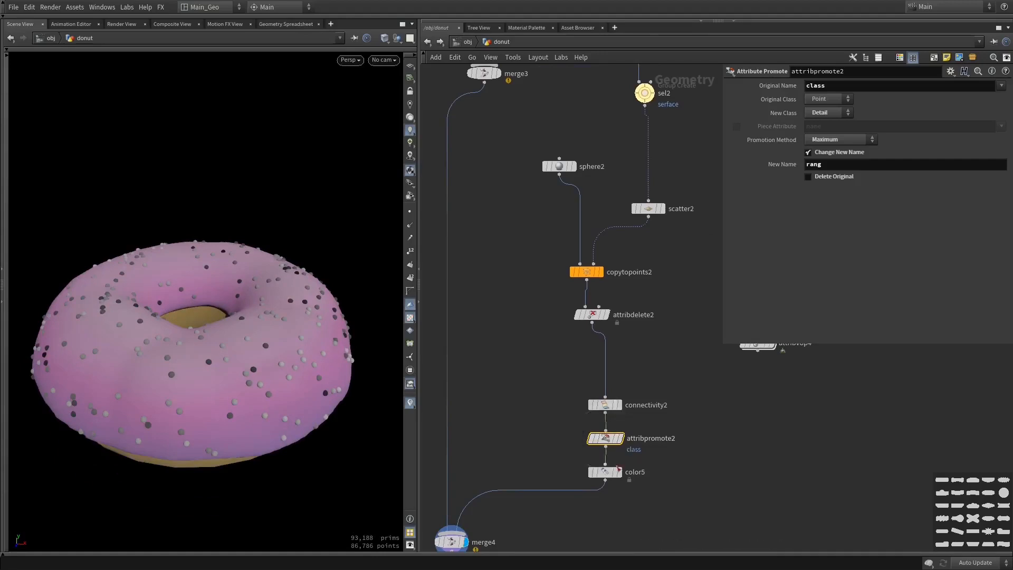
Expand color5's ramp controls, set the first point's interpolation to Constant, and move the white end point to about 0.3
left_click(611, 473)
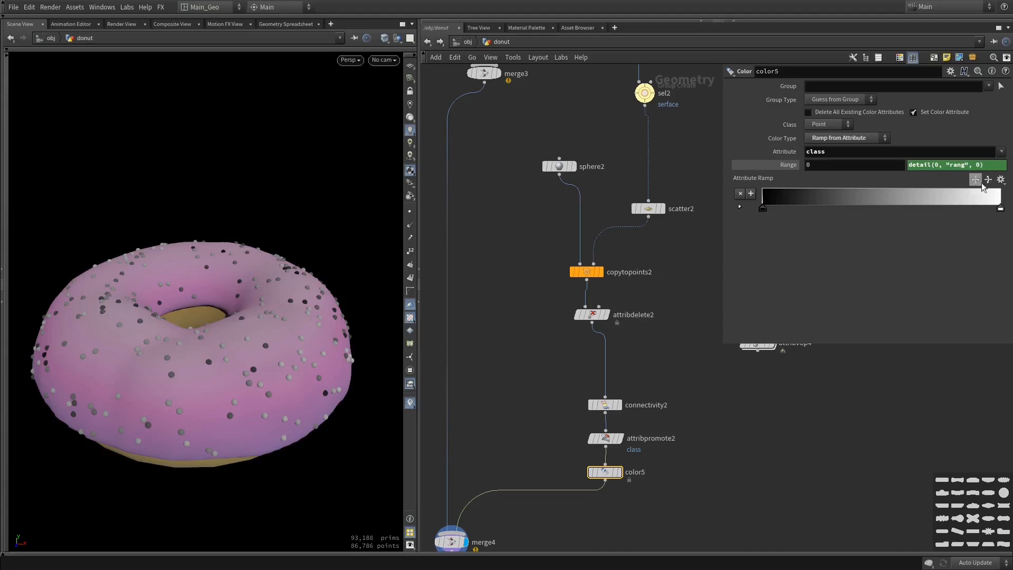
left_click(740, 206)
left_click(834, 258)
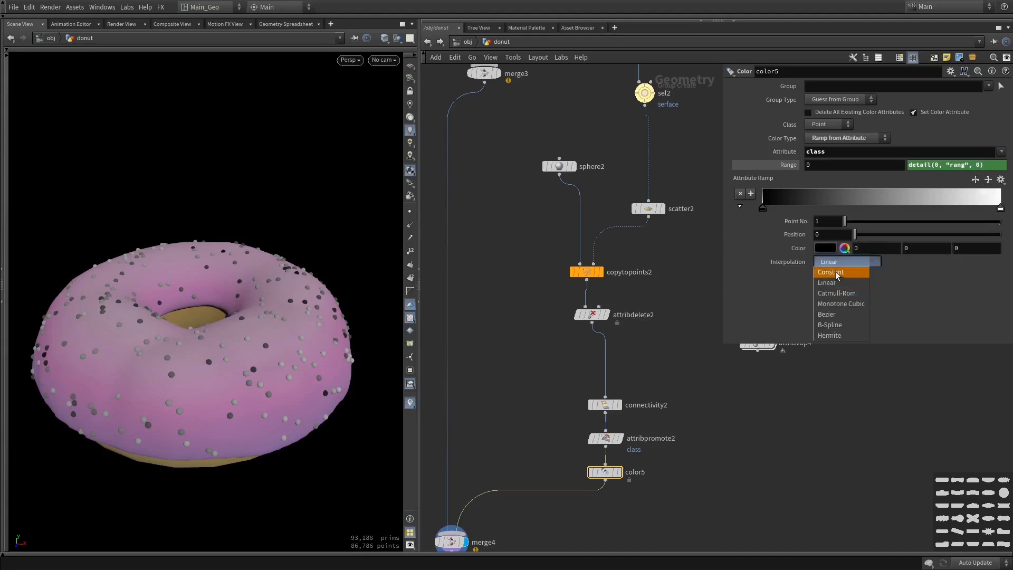
left_click(834, 271)
left_click_drag(1001, 208, 834, 209)
Color the first point of color5's ramp light blue
left_click(763, 209)
left_click(823, 250)
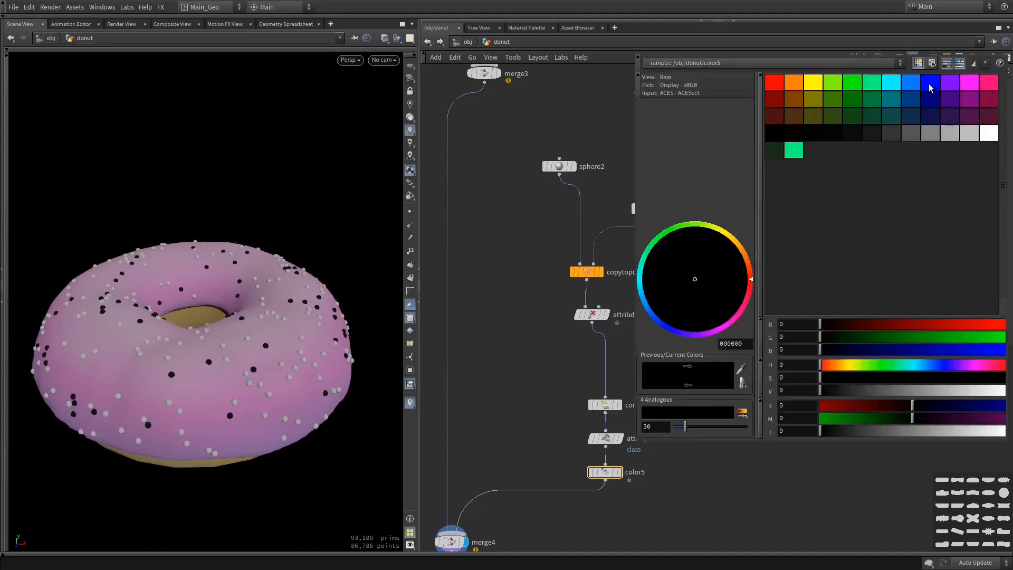
left_click(930, 86)
left_click_drag(918, 341, 948, 340)
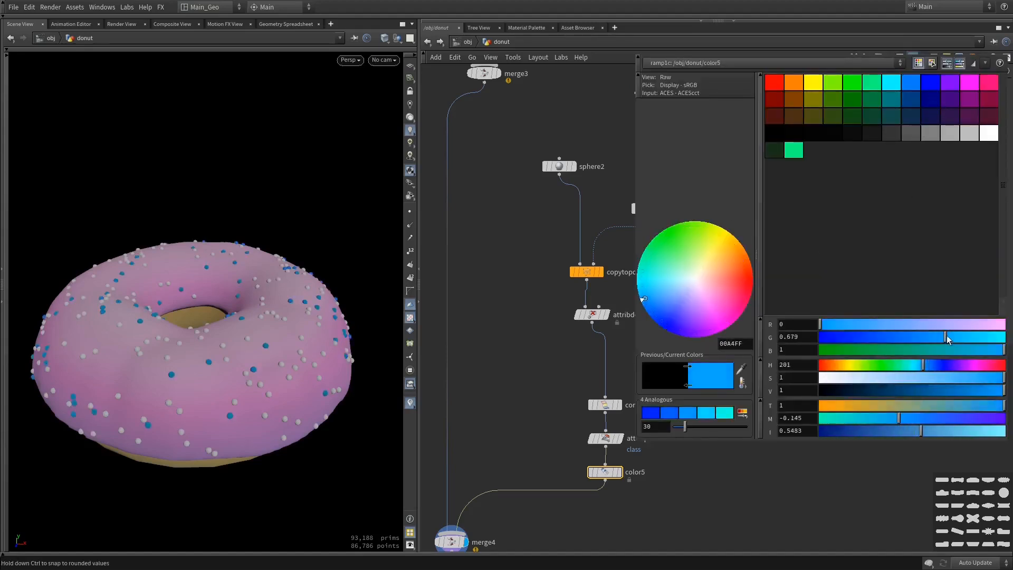
left_click(937, 378)
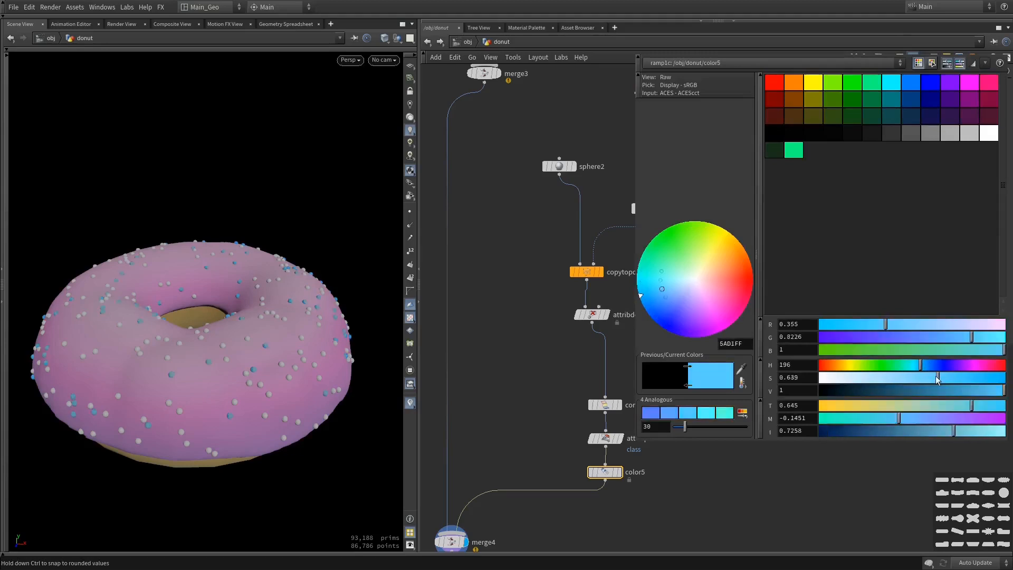
Add three more white points to color5's ramp, at about 0.58, 0.80 and 1
left_click(913, 207)
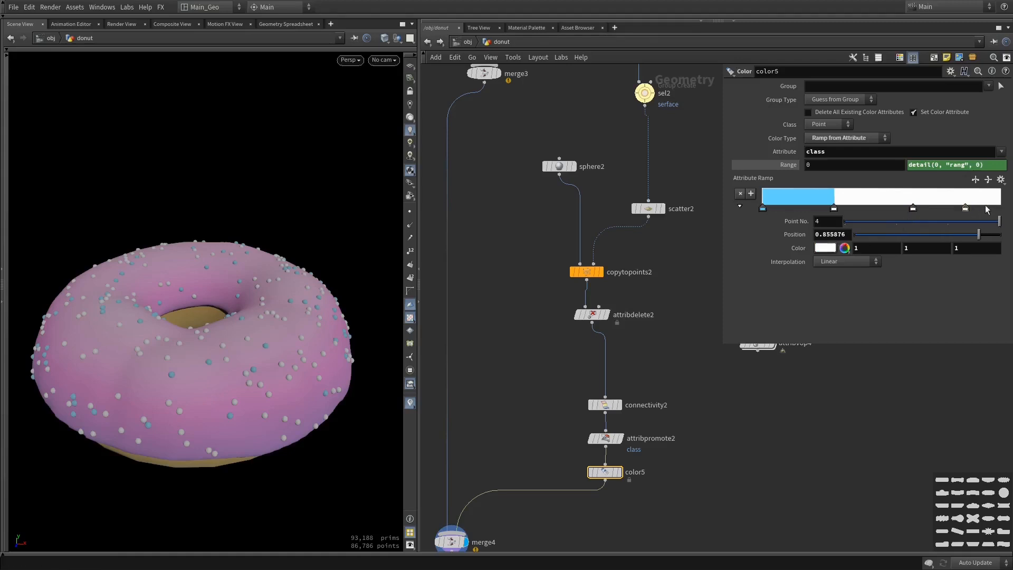
left_click_drag(992, 206, 865, 228)
left_click_drag(913, 207, 901, 208)
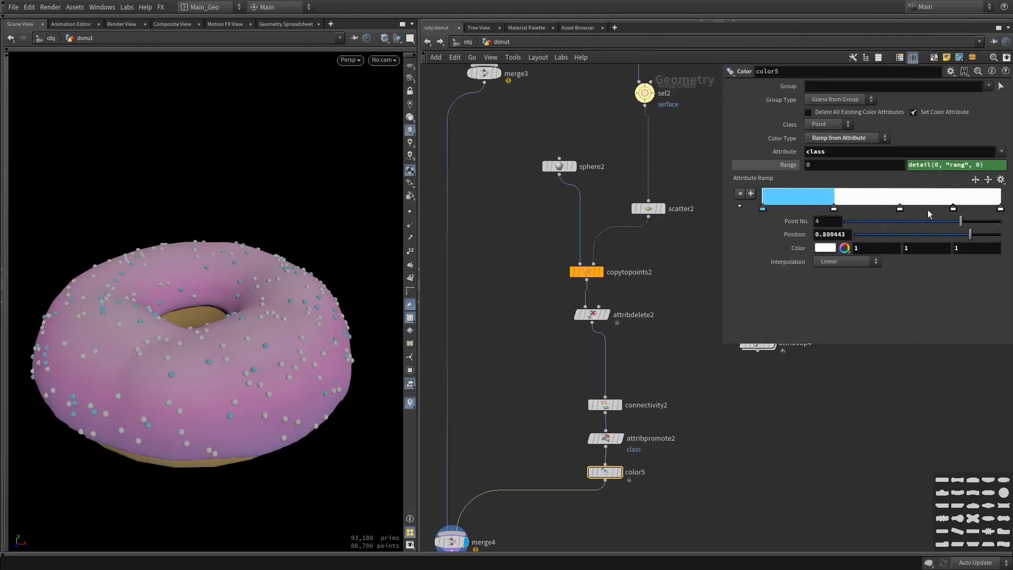
Color the third ramp point pinkish red, with values 1.05933, 0.321, 0.43175
left_click(845, 247)
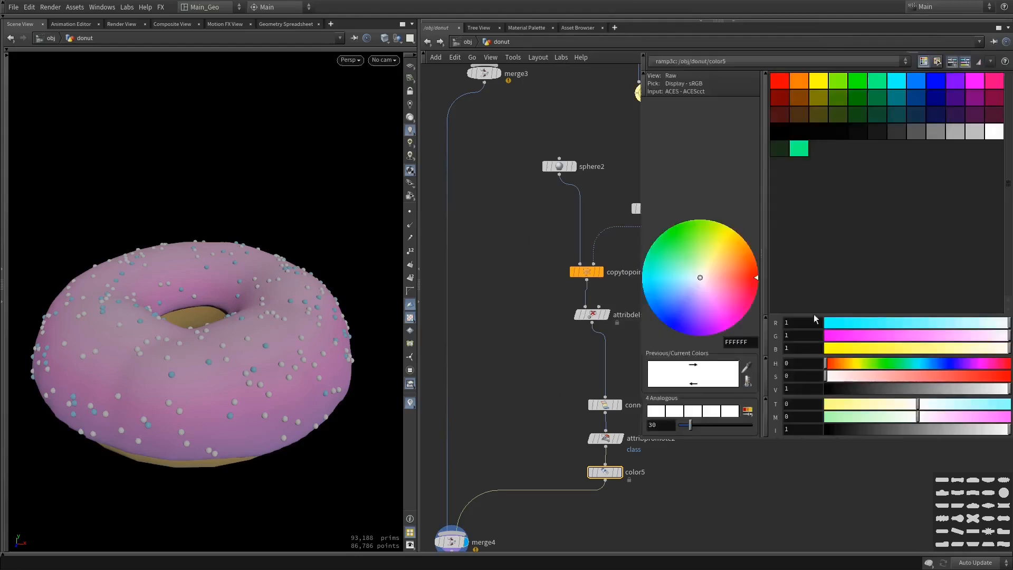
left_click_drag(875, 375, 888, 378)
left_click(948, 413)
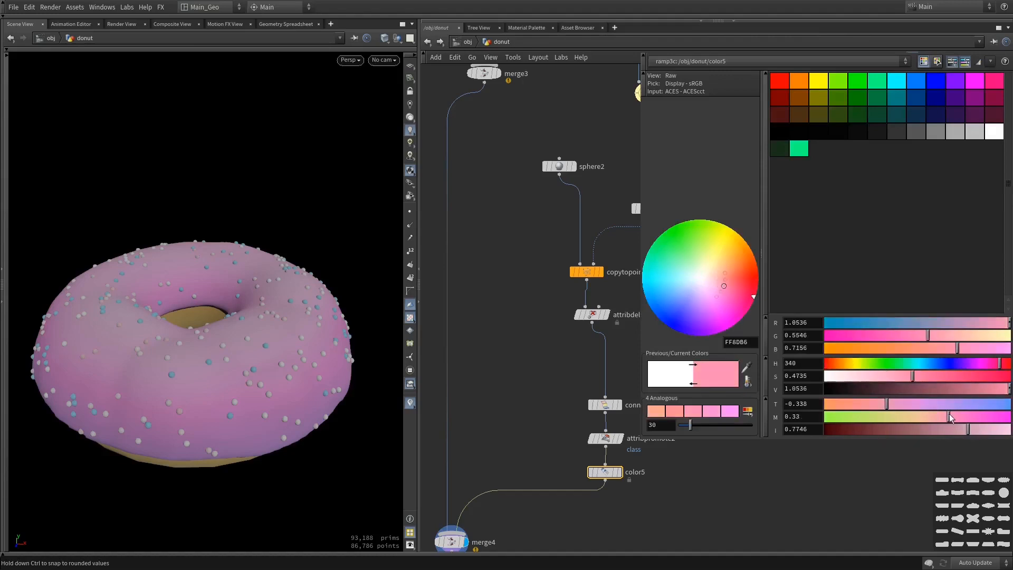
left_click_drag(1000, 363, 1005, 369)
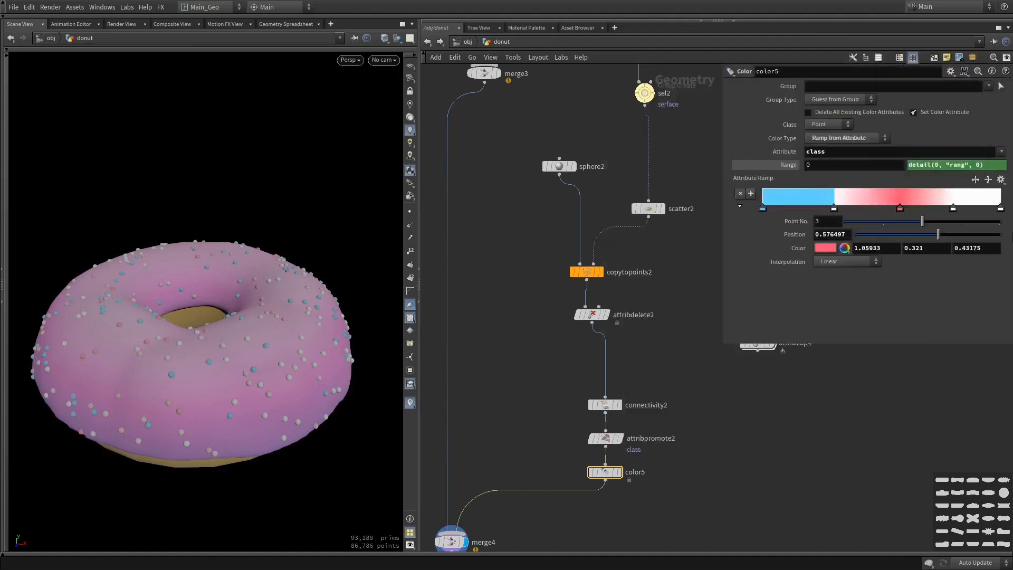
Set the interpolation of the second, third, fourth and fifth ramp points to Constant
left_click(856, 258)
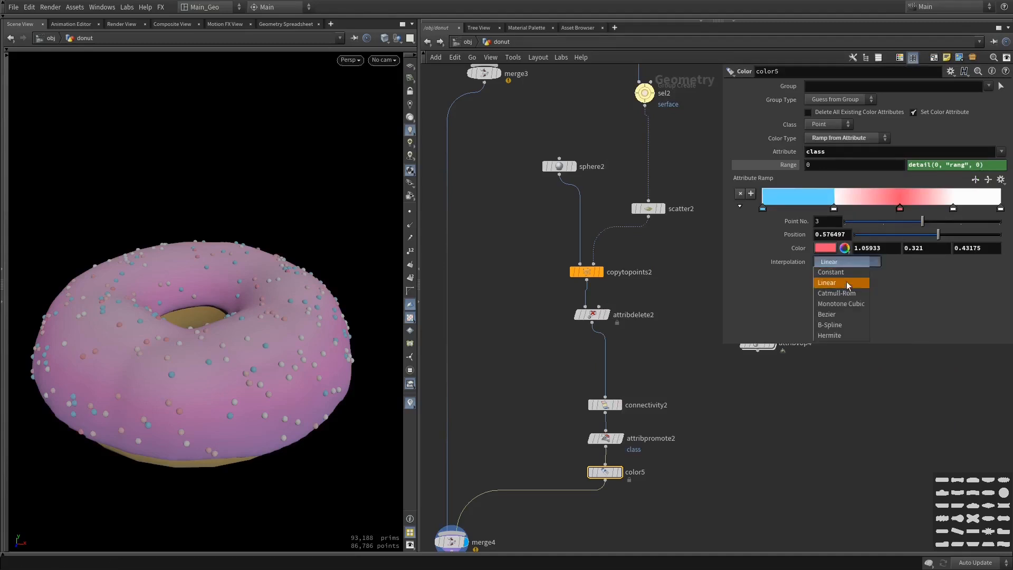
left_click(839, 248)
left_click(952, 209)
left_click(847, 261)
left_click(838, 261)
left_click(834, 210)
left_click(844, 261)
left_click(836, 258)
left_click(1001, 209)
left_click(872, 263)
left_click(850, 272)
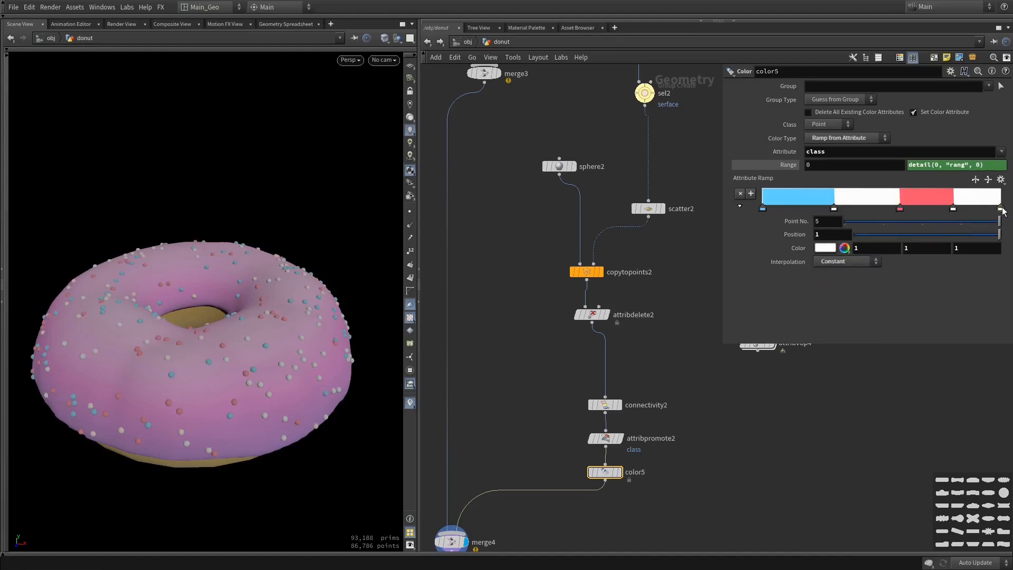
Color the fifth ramp point light yellow, with values 1, 0.9808, 0.616
left_click(826, 248)
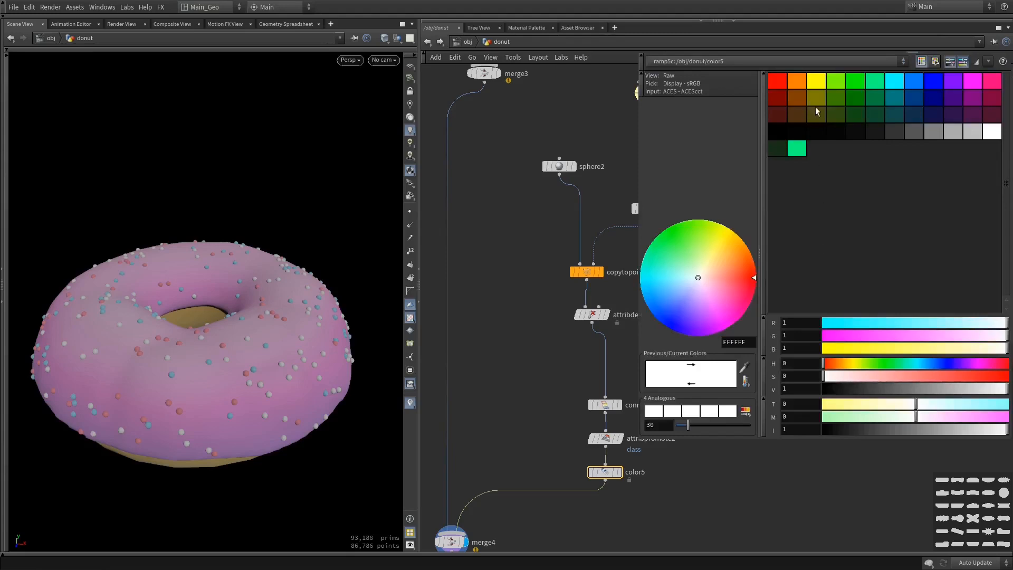
left_click(852, 361)
left_click_drag(892, 376, 895, 378)
left_click_drag(984, 339, 765, 360, "super")
key("Escape")
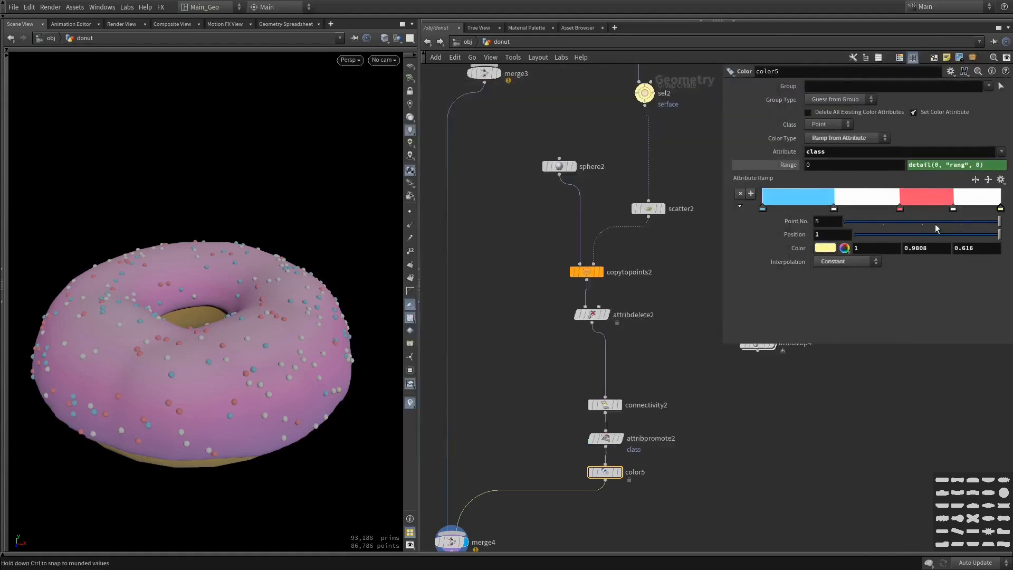
Delete the white fourth ramp point and space the remaining color bands evenly, with the second point at about 0.235
left_click_drag(991, 209, 980, 207)
left_click(952, 208)
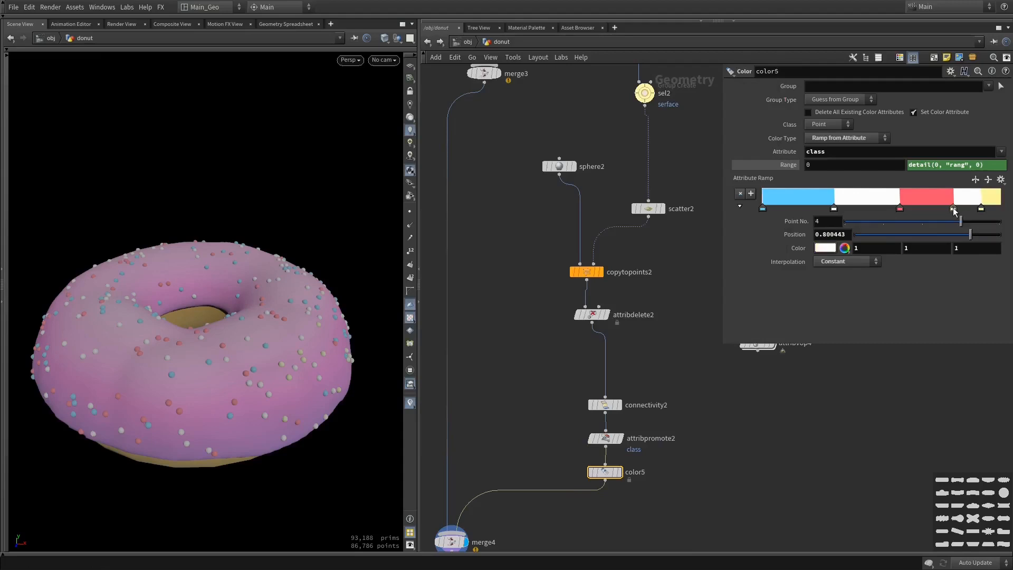
key("Delete")
left_click_drag(981, 208, 806, 213)
left_click_drag(232, 274, 221, 297, "alt")
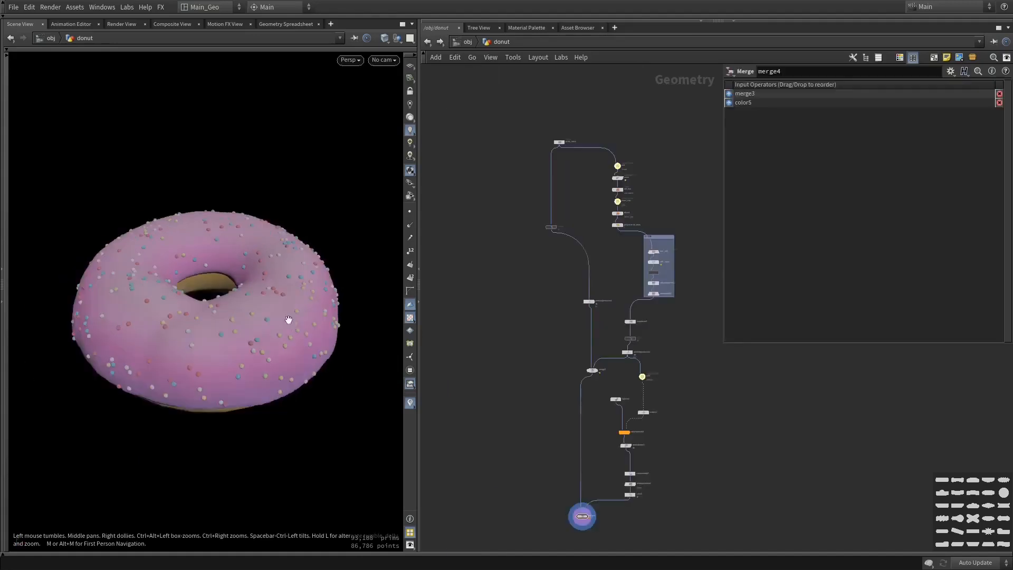
left_click_drag(287, 316, 368, 332)
scroll(678, 364, "up", 8)
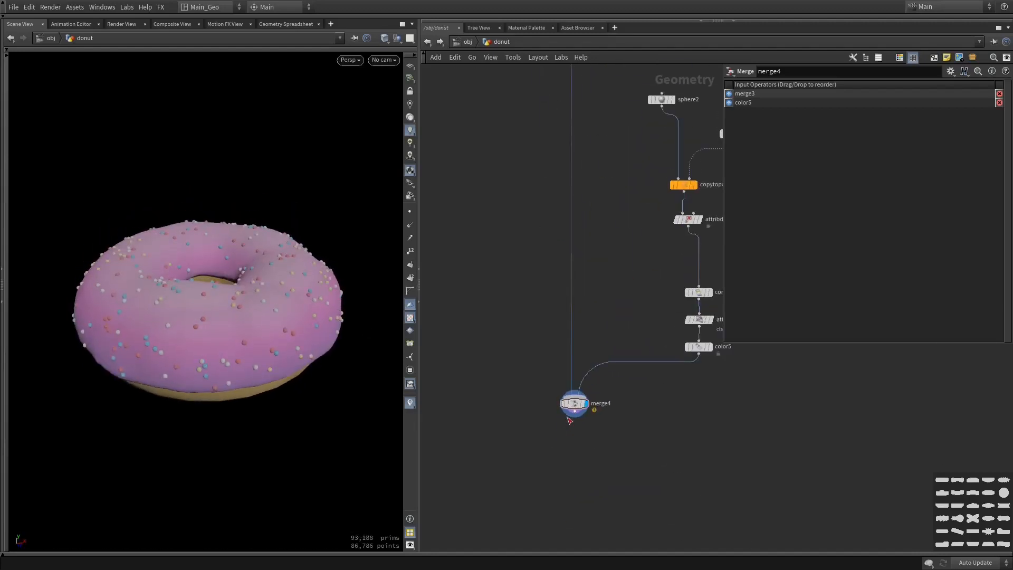
key("Tab")
type("att")
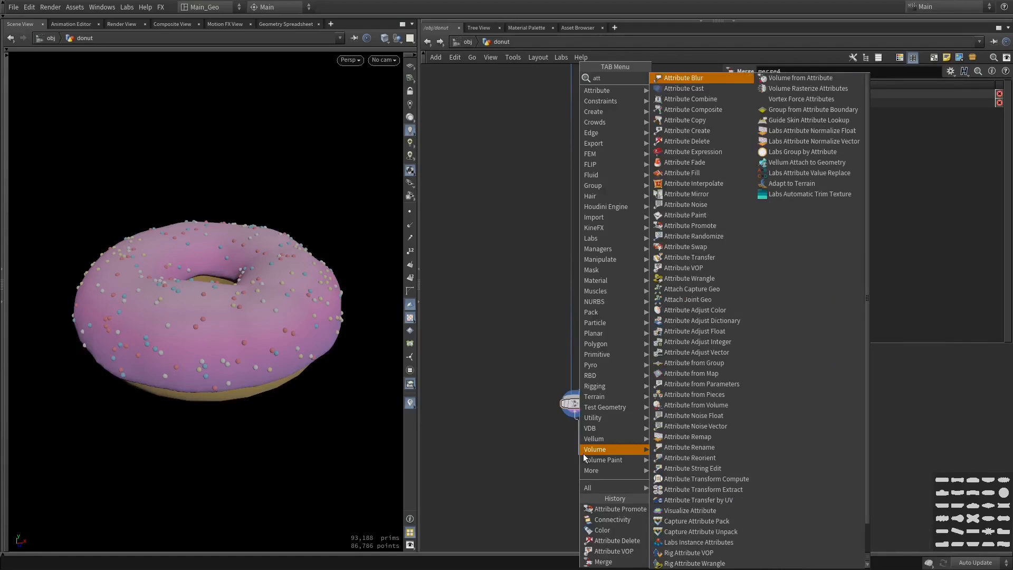
left_click(562, 449)
Undo the deletion of attribvop4 and place it wired below merge4 as the displayed node
key("ctrl+z")
middle_click_drag(724, 437, 615, 470)
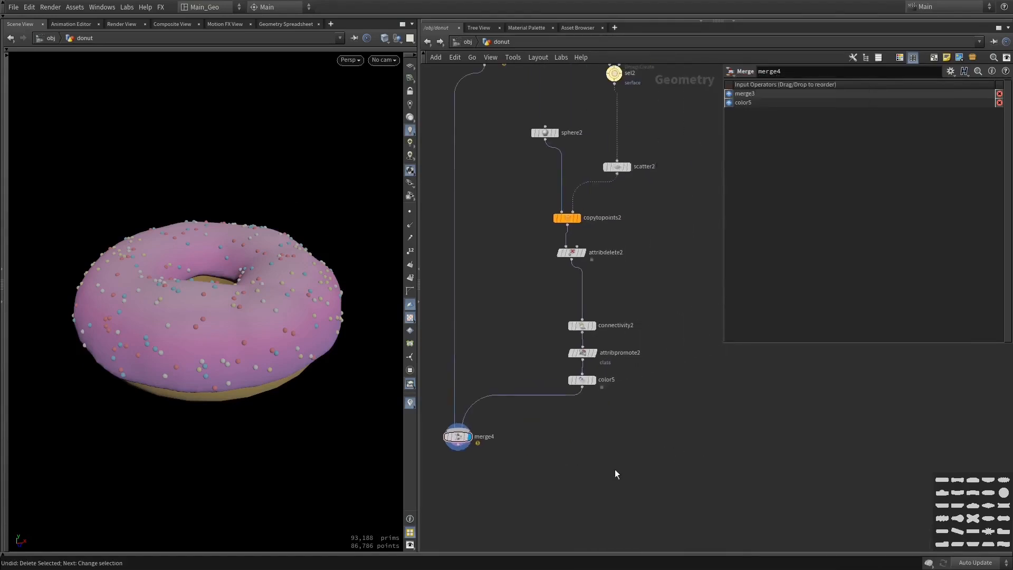
key("ctrl+z")
left_click(488, 479)
left_click_drag(458, 450, 463, 484)
left_click(502, 481)
Examine the colored sprinkles on the donut and the overall structure of the node network
left_click_drag(330, 414, 237, 326, "alt")
middle_click_drag(480, 235, 548, 324)
scroll(548, 323, "down", 5)
scroll(659, 369, "down", 2)
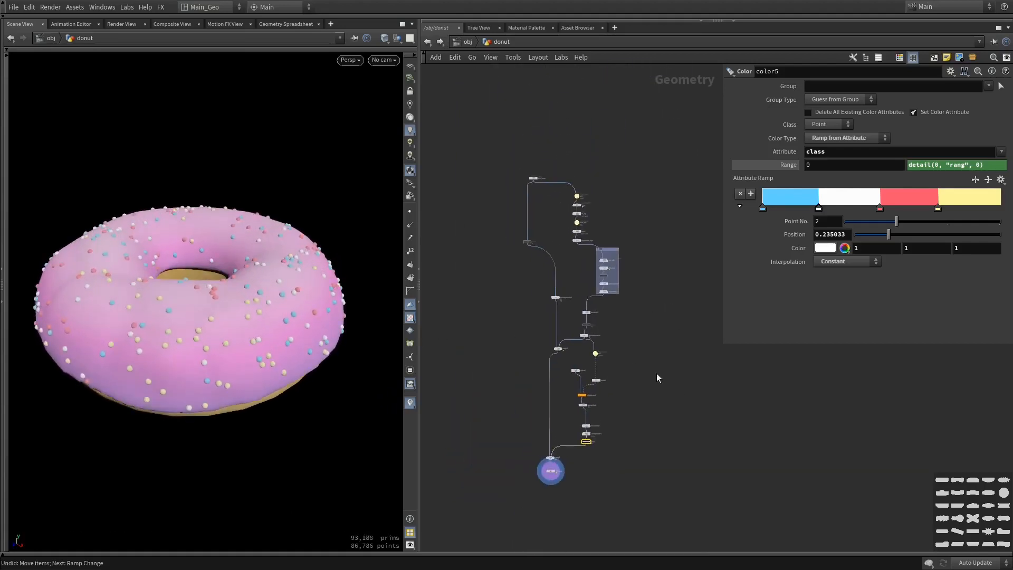
scroll(666, 375, "up", 2)
mouse_move(304, 320)
left_mouse_down("alt")
mouse_move(300, 349)
mouse_move(298, 288)
mouse_move(294, 345)
mouse_move(311, 310)
mouse_move(309, 322)
left_mouse_up("alt")
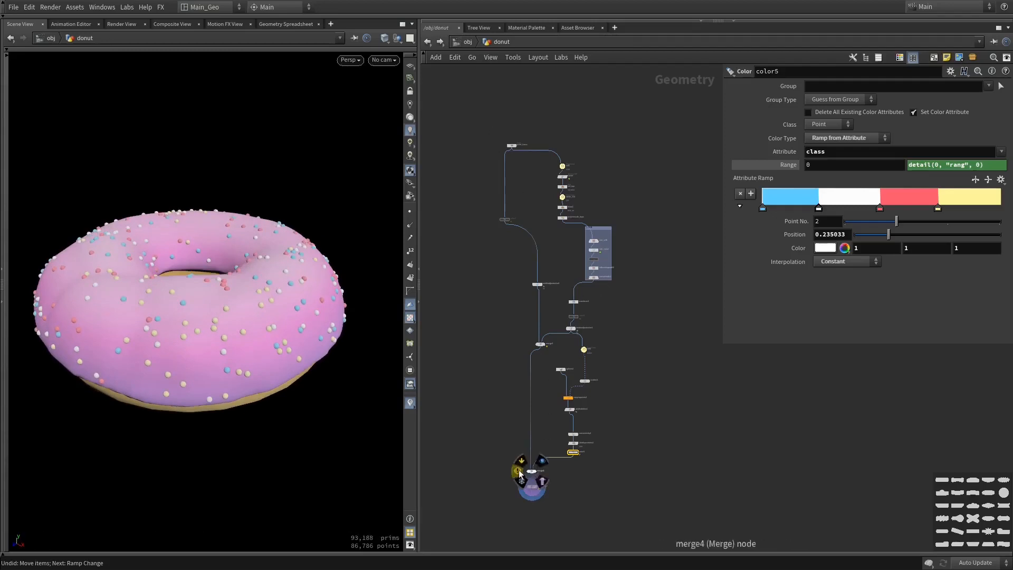
middle_click_drag(635, 414, 860, 392)
middle_click_drag(601, 430, 617, 498)
scroll(616, 498, "down", 5)
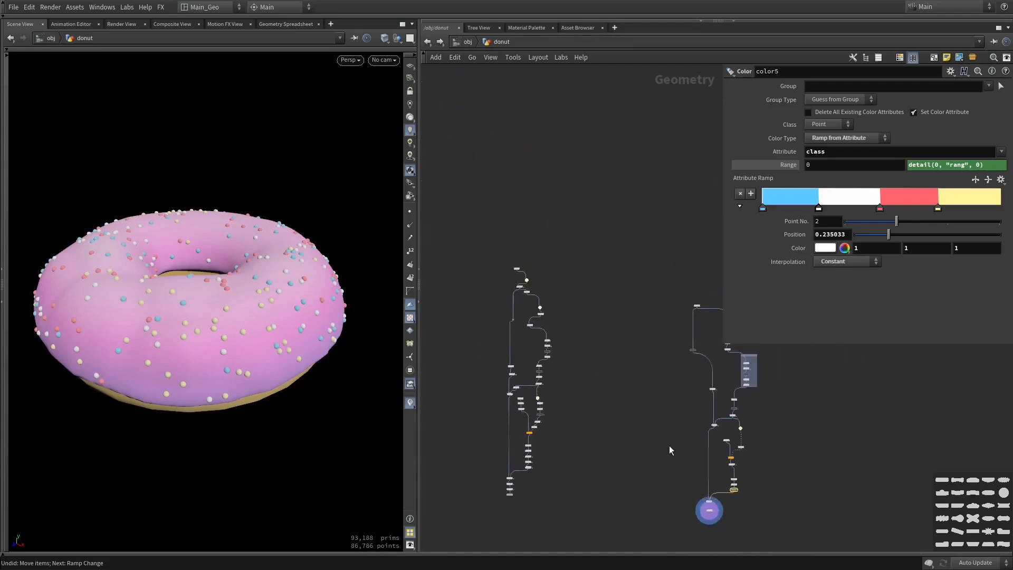
Auto-arrange the seven sprinkle nodes from sphere2 and scatter2 down to color5
scroll(725, 444, "up", 5)
left_click_drag(728, 508, 623, 369)
key("shift+l")
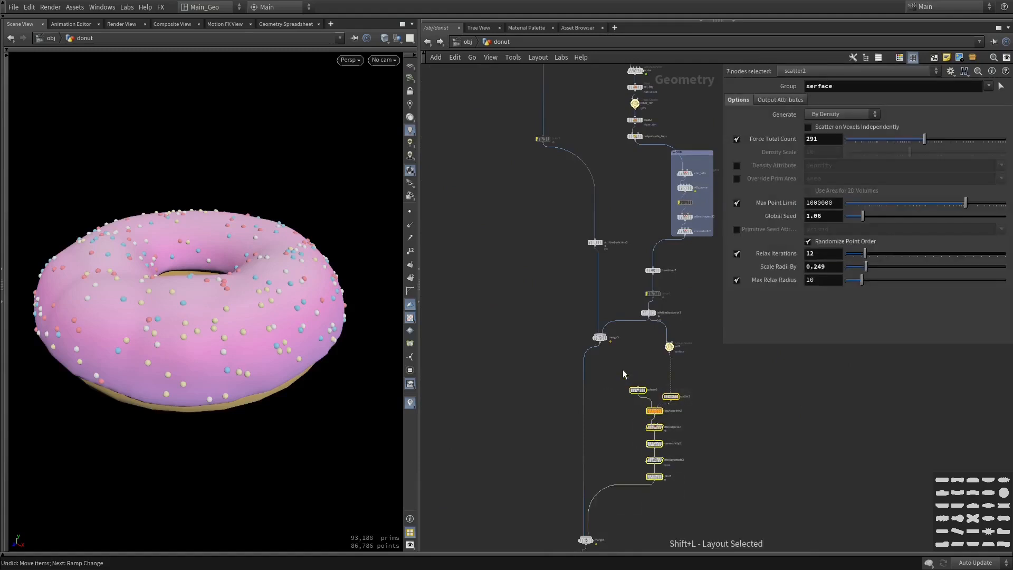
Auto-arrange the five nodes around merge3 and sel2, and move merge3 beneath the attribadjustcolor2 branch
middle_click_drag(629, 363, 626, 407)
left_click_drag(683, 309, 590, 395)
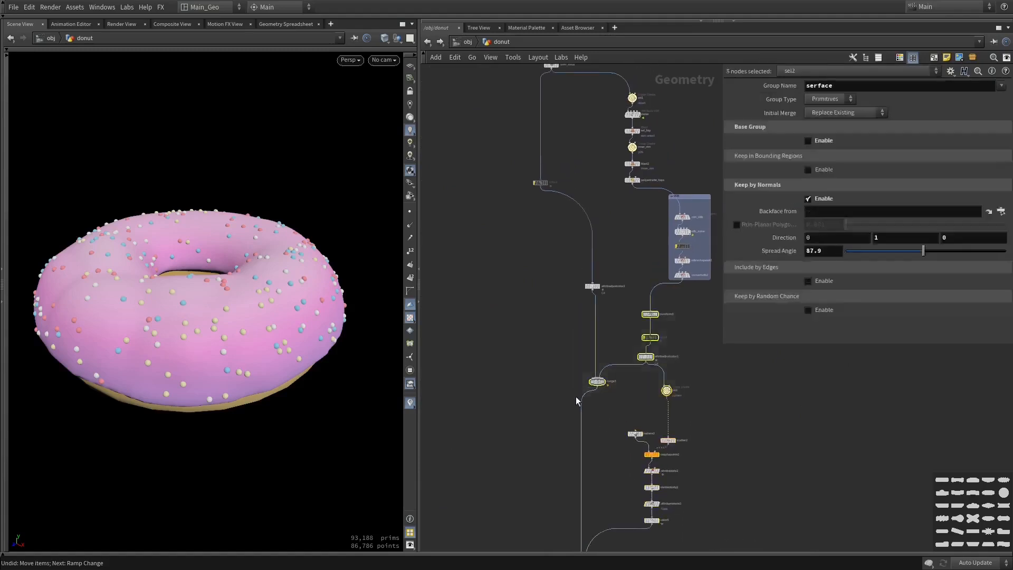
key("shift+l")
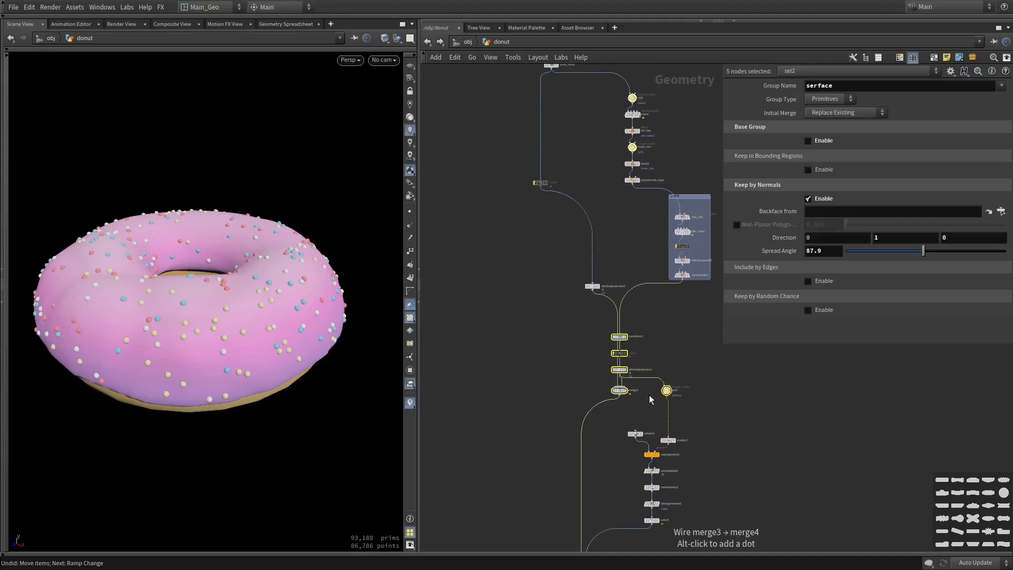
left_click(594, 363)
left_click_drag(620, 390, 591, 388)
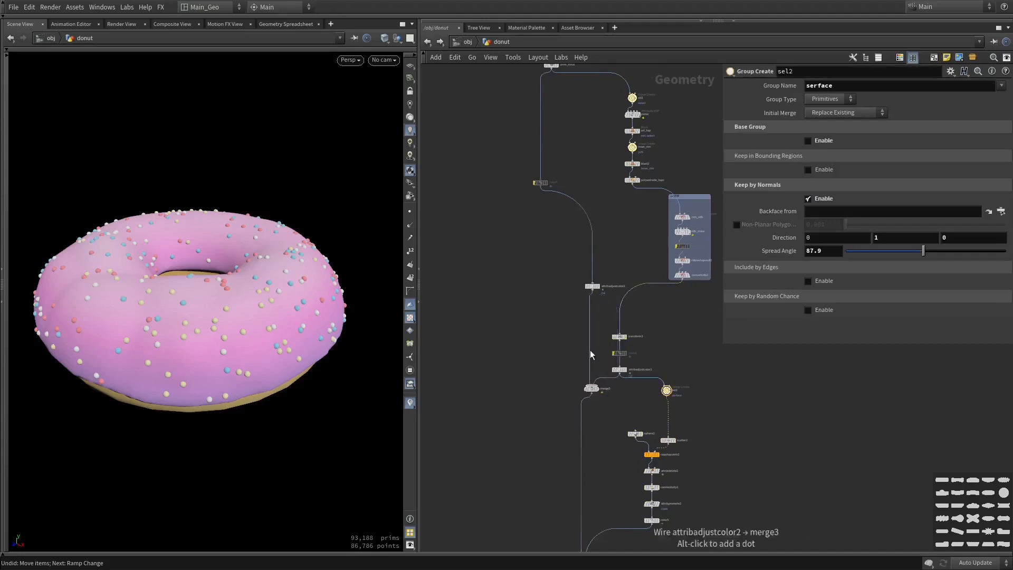
Review the tidied node network from the first nodes down to merge4 and attribvop4
middle_click_drag(594, 255, 580, 318)
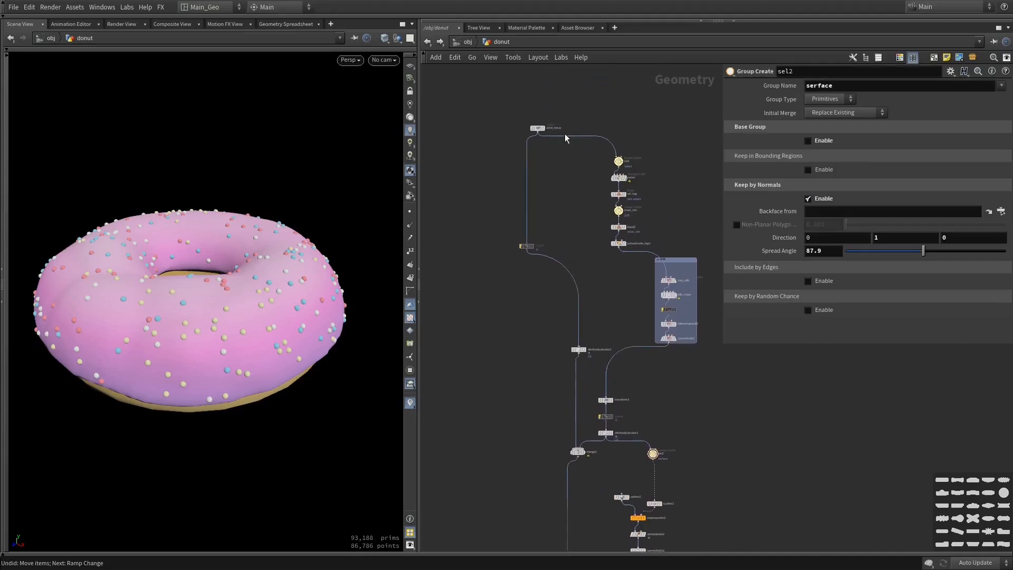
scroll(525, 240, "down", 8)
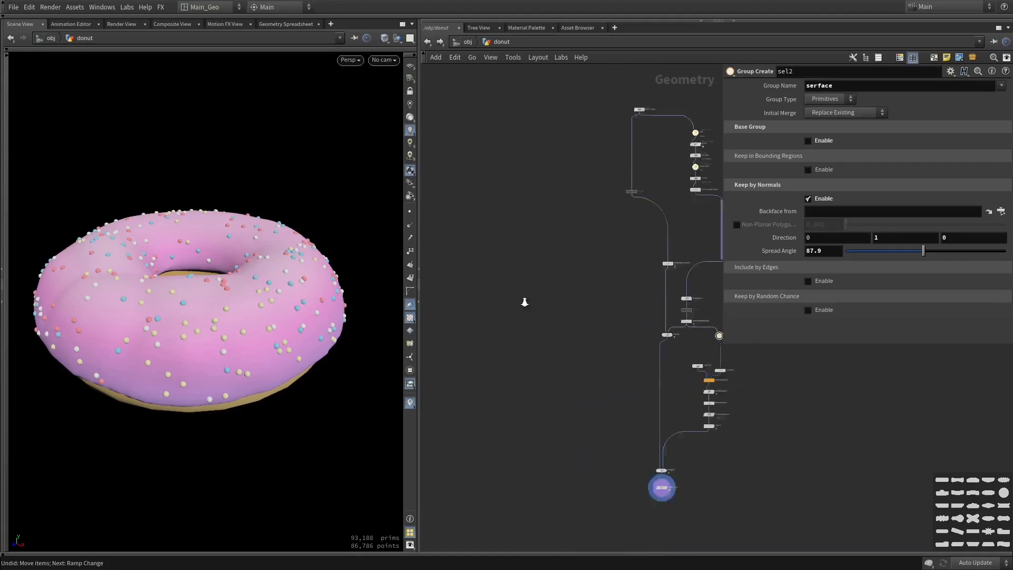
middle_click_drag(618, 255, 464, 292)
right_click_drag(658, 364, 749, 380)
right_click_drag(553, 519, 572, 488)
middle_click_drag(570, 486, 628, 436)
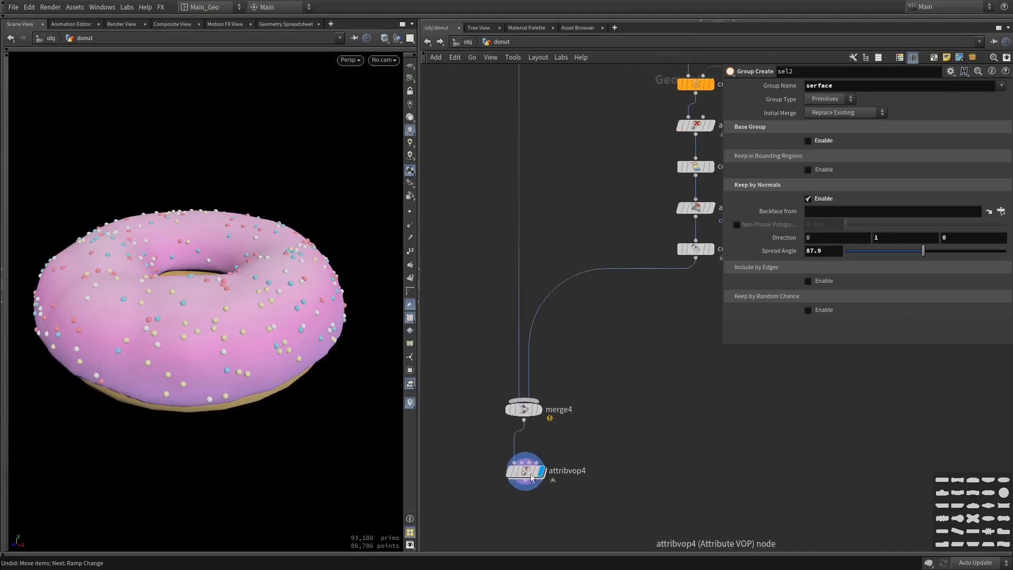
Maximize the 3D view and inspect the finished donut with its multicolored sprinkles from several angles
mouse_move(292, 382)
left_mouse_down("alt")
mouse_move(303, 343)
mouse_move(300, 394)
left_mouse_up("alt")
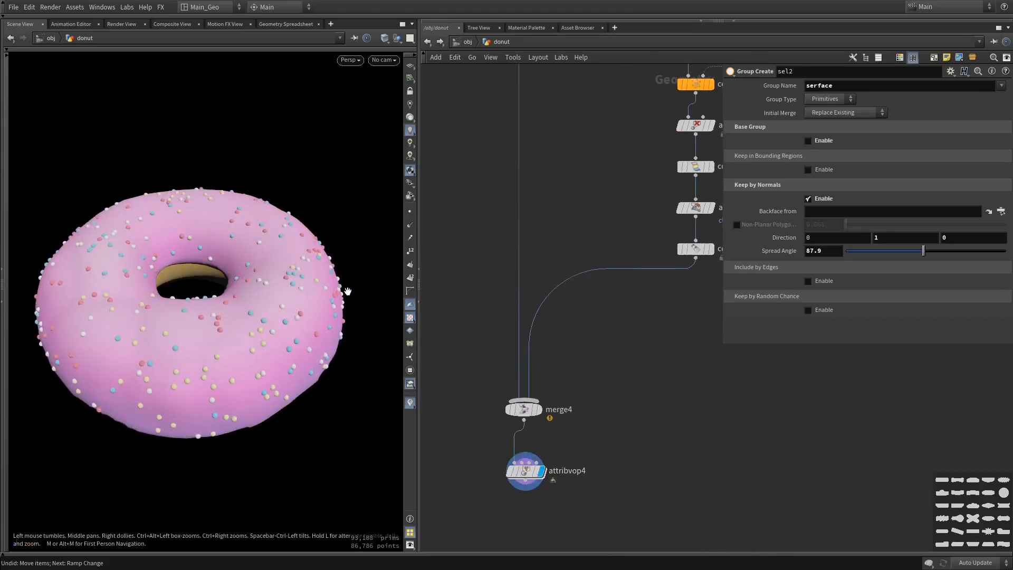
key("ctrl+b")
left_click_drag(348, 291, 496, 321, "alt")
left_click_drag(489, 212, 548, 422, "alt")
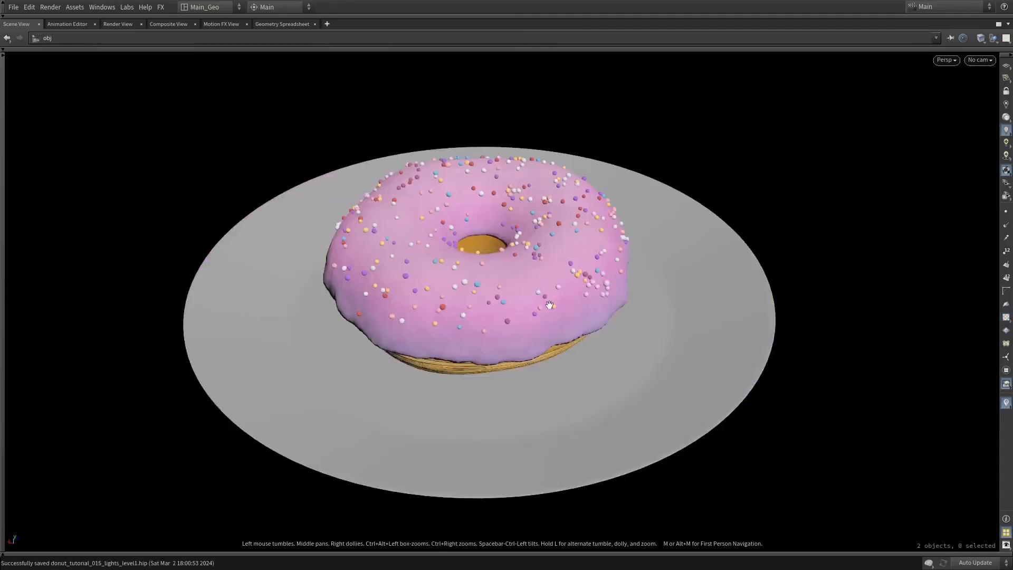
left_click_drag(573, 309, 604, 310)
middle_click_drag(546, 316, 501, 285)
left_click_drag(500, 285, 537, 305)
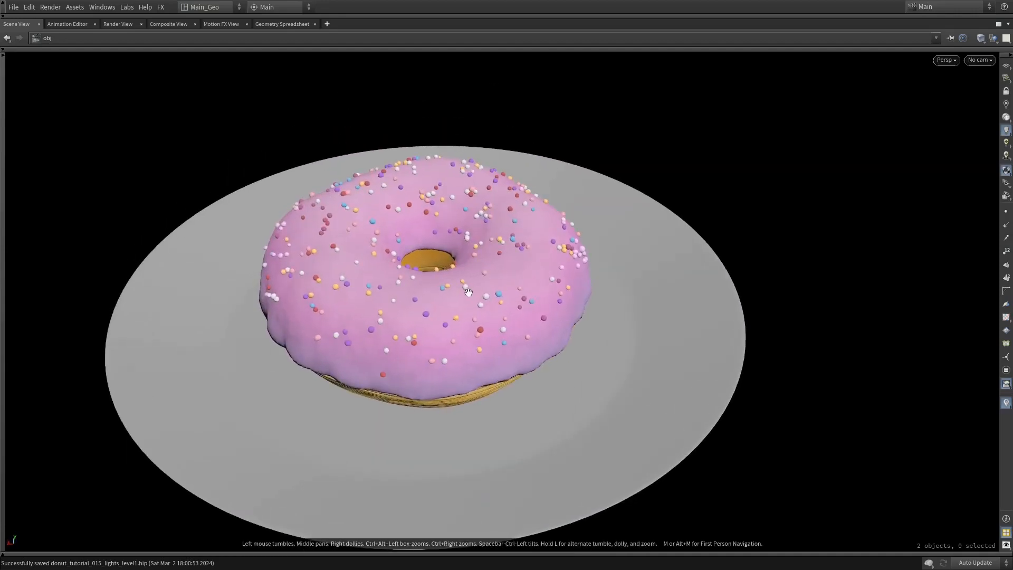